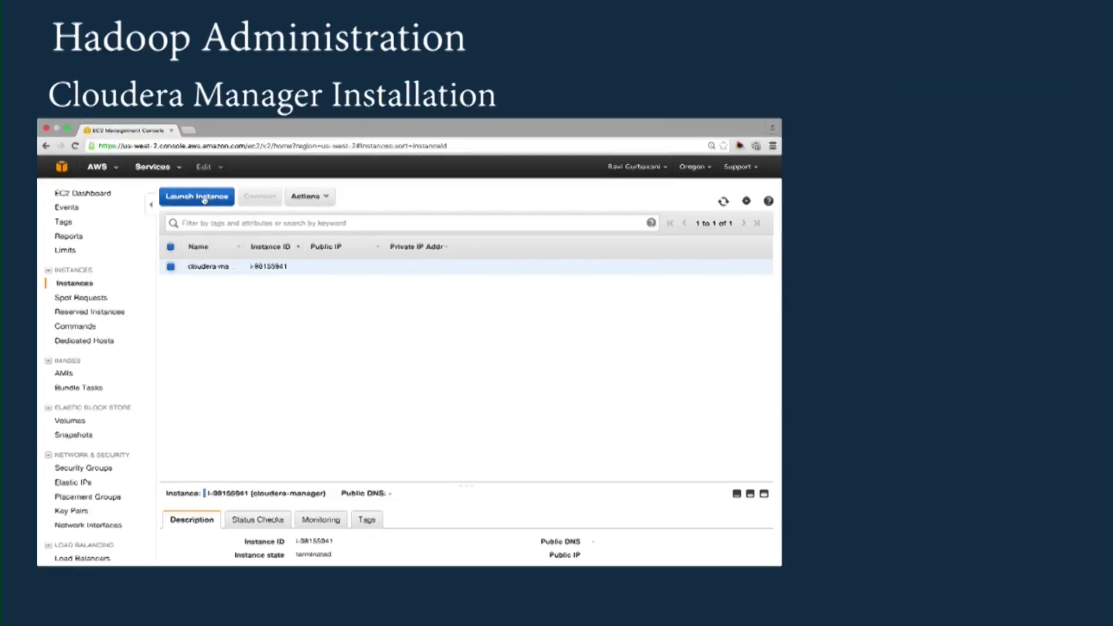
Step: Filter the EC2 instance list by Instance State: Running
{"action": "left_click", "coordinate": [200, 223]}
{"action": "type", "text": "sta"}
{"action": "left_click", "coordinate": [208, 303]}
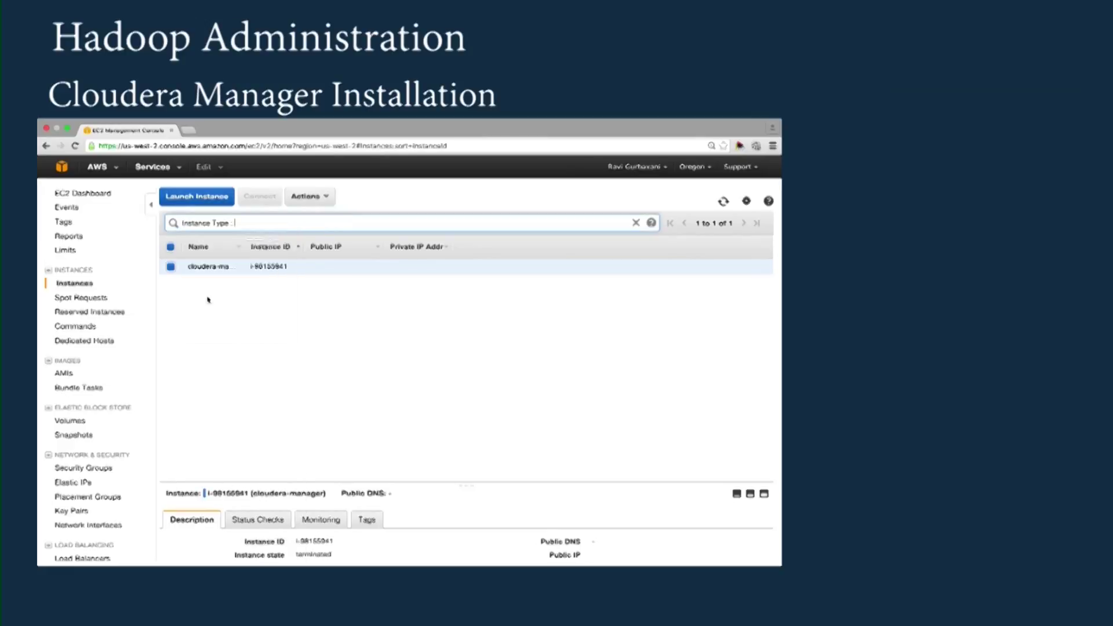
{"action": "key", "text": "BackSpace"}
{"action": "key", "text": "BackSpace"}
{"action": "key", "text": "BackSpace"}
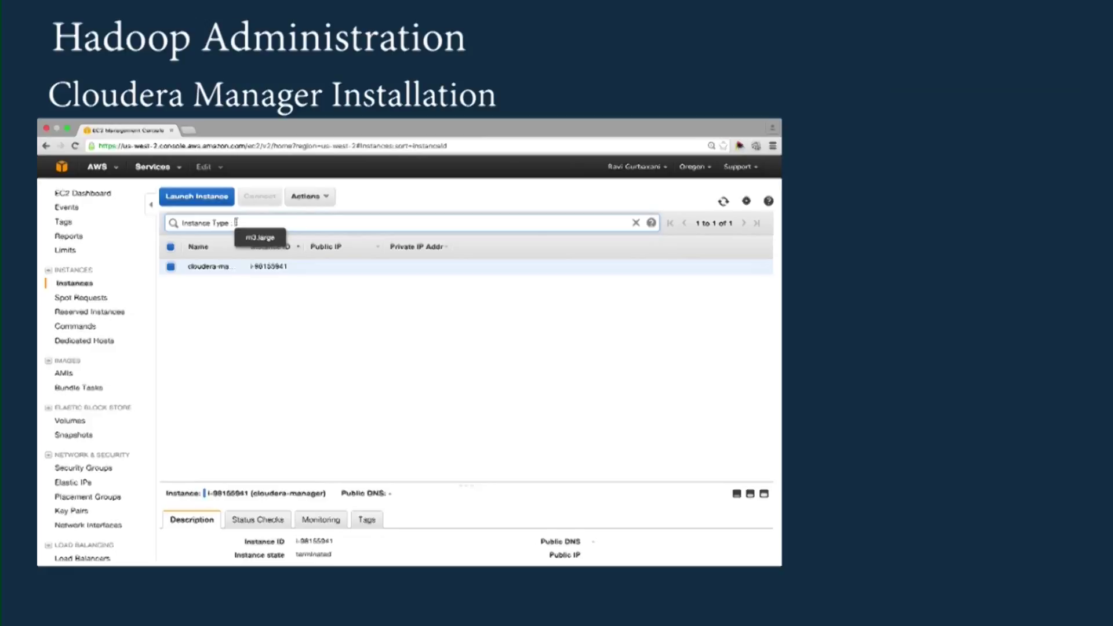
{"action": "key", "text": "BackSpace"}
{"action": "key", "text": "BackSpace"}
{"action": "key", "text": "BackSpace"}
{"action": "key", "text": "BackSpace"}
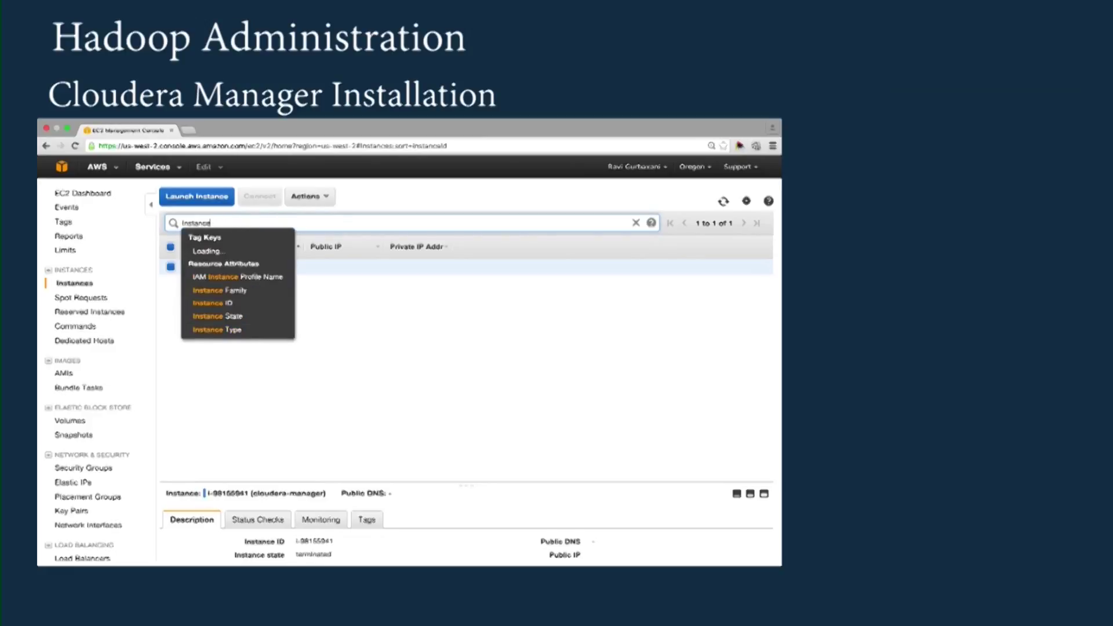
{"action": "left_click", "coordinate": [236, 290]}
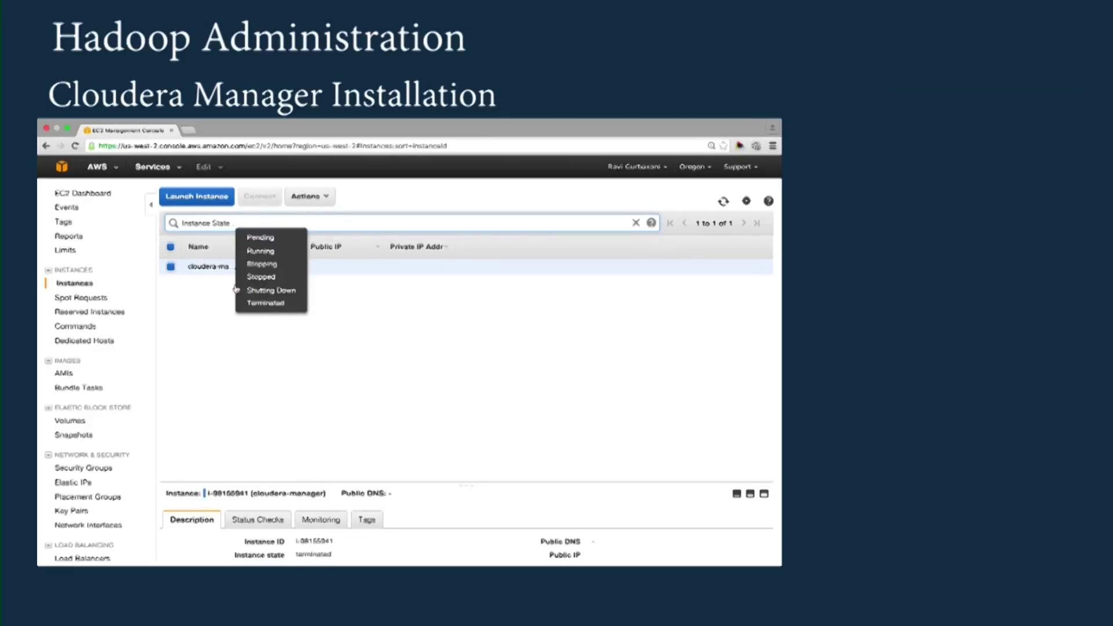
{"action": "left_click", "coordinate": [260, 251]}
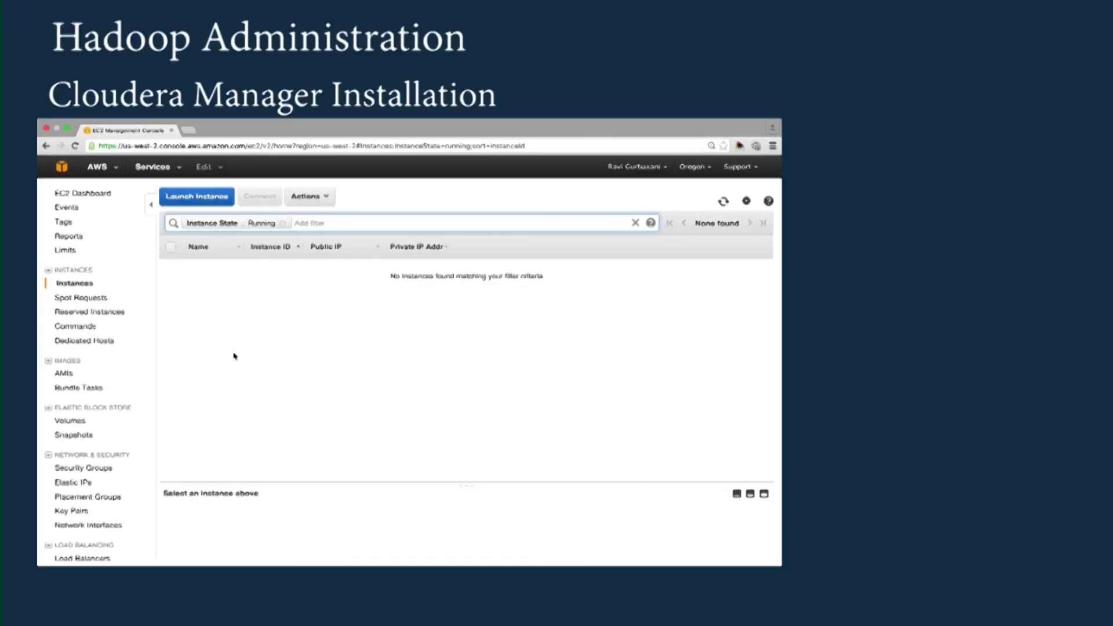
Step: Search AWS Marketplace for 'centos 6.5' and select the CentOS 6.5 (x86_64) - Release Media image
{"action": "left_click", "coordinate": [203, 199]}
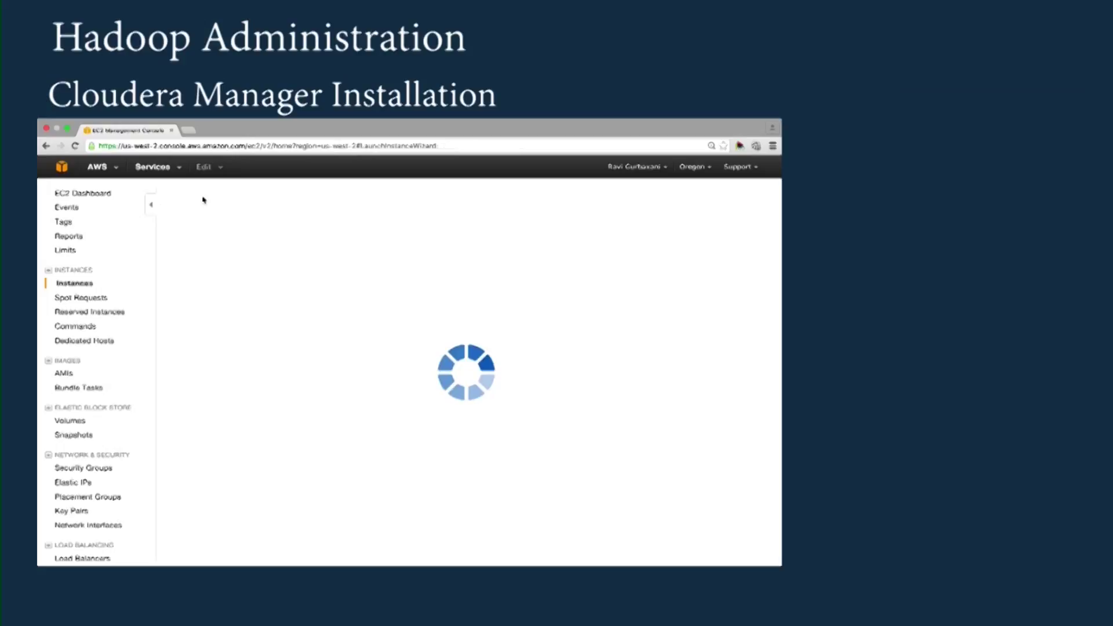
{"action": "left_click", "coordinate": [113, 318]}
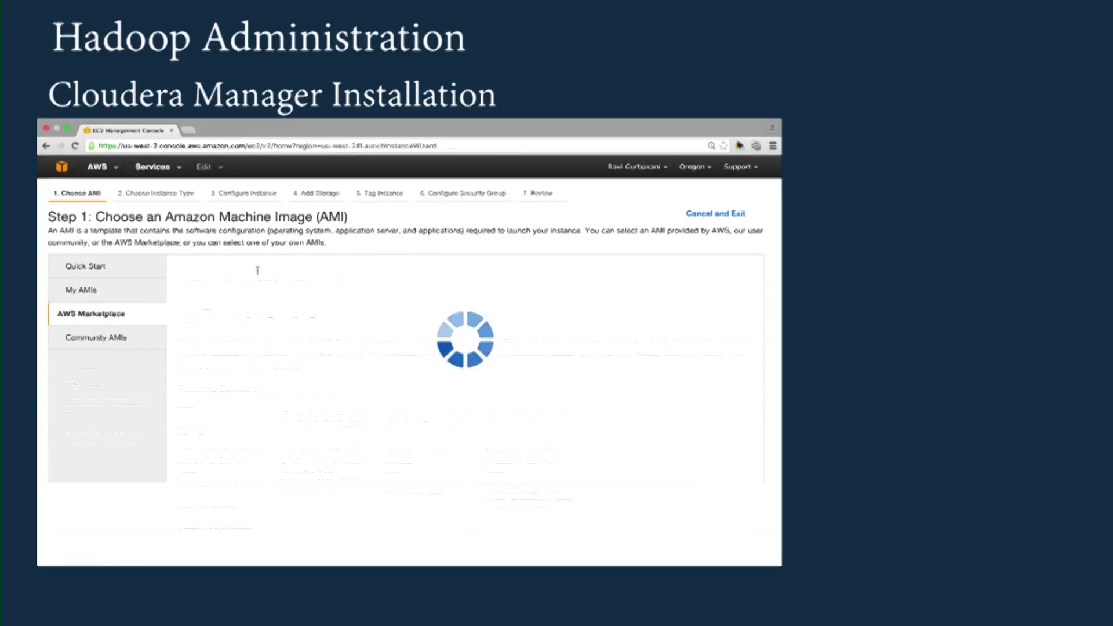
{"action": "left_click", "coordinate": [255, 278]}
{"action": "type", "text": "centos"}
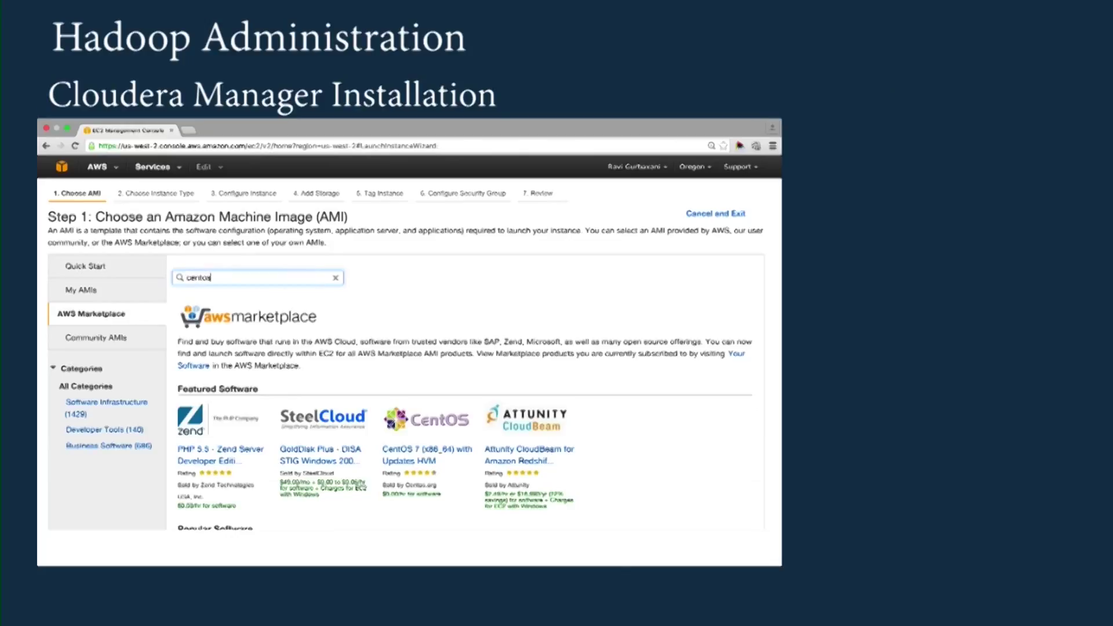
{"action": "type", "text": " 6.5"}
{"action": "key", "text": "Return"}
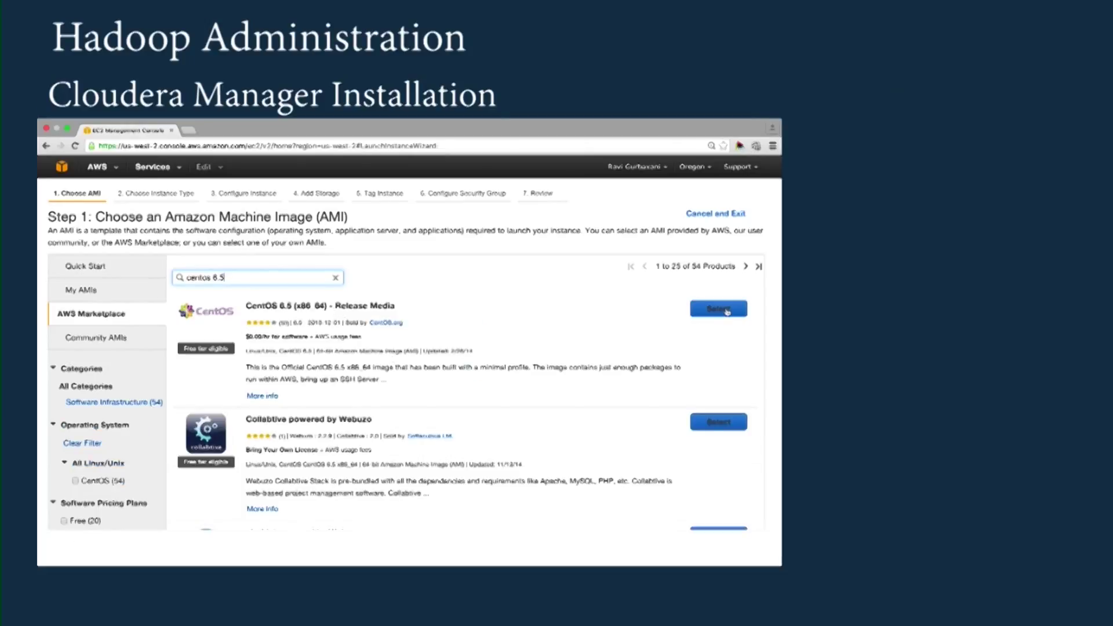
{"action": "left_click", "coordinate": [727, 311]}
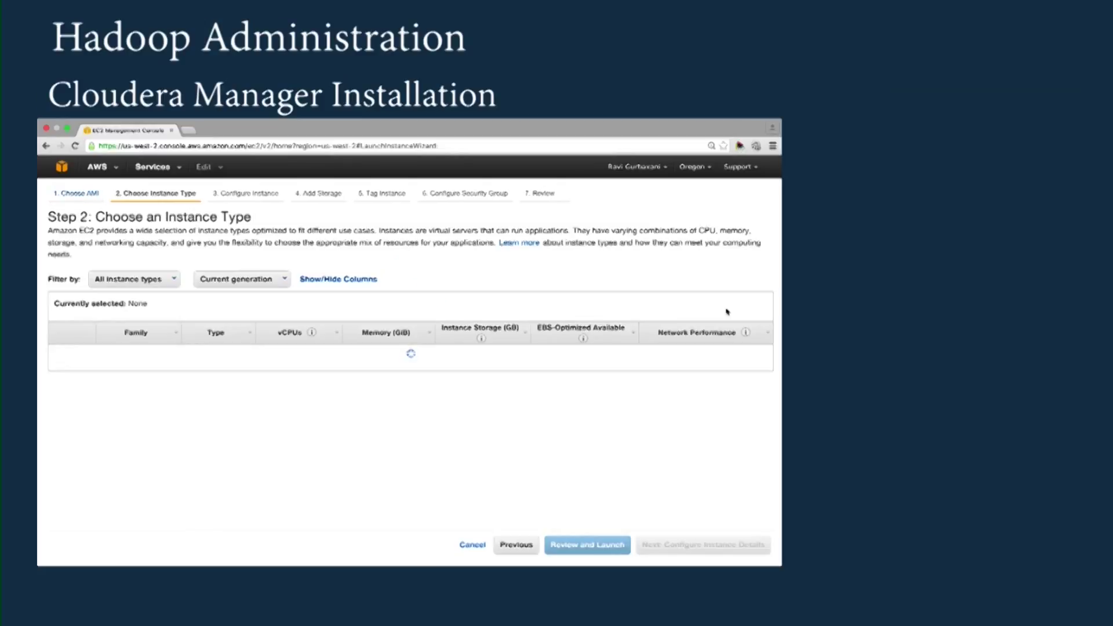
Step: Choose the m3.large instance type
{"action": "scroll", "coordinate": [440, 414], "scroll_direction": "down", "scroll_amount": 3}
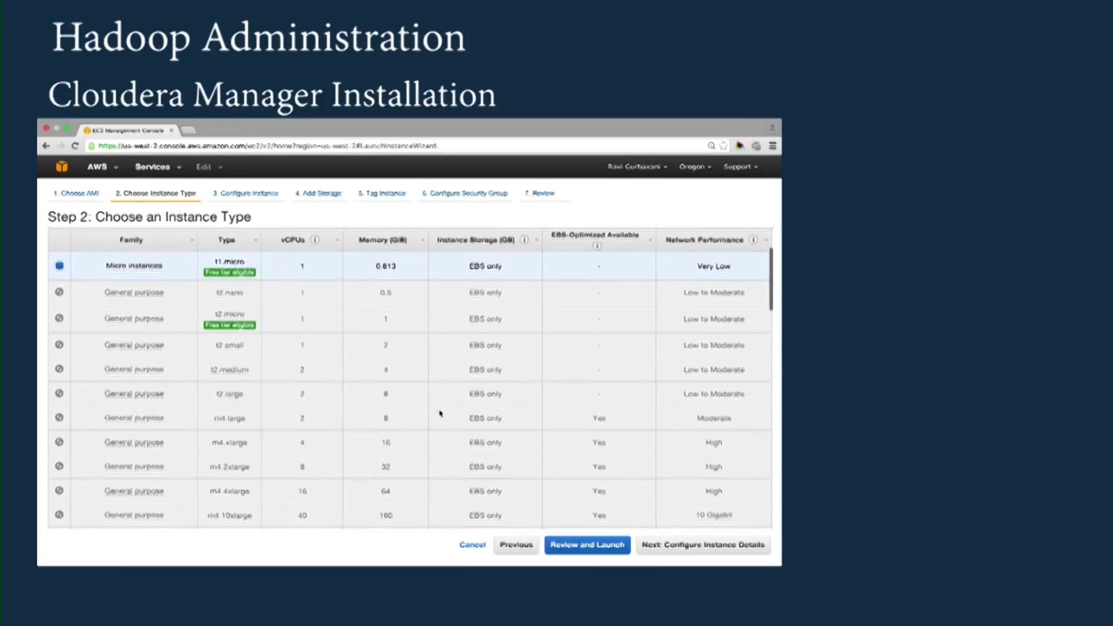
{"action": "scroll", "coordinate": [441, 413], "scroll_direction": "down", "scroll_amount": 6}
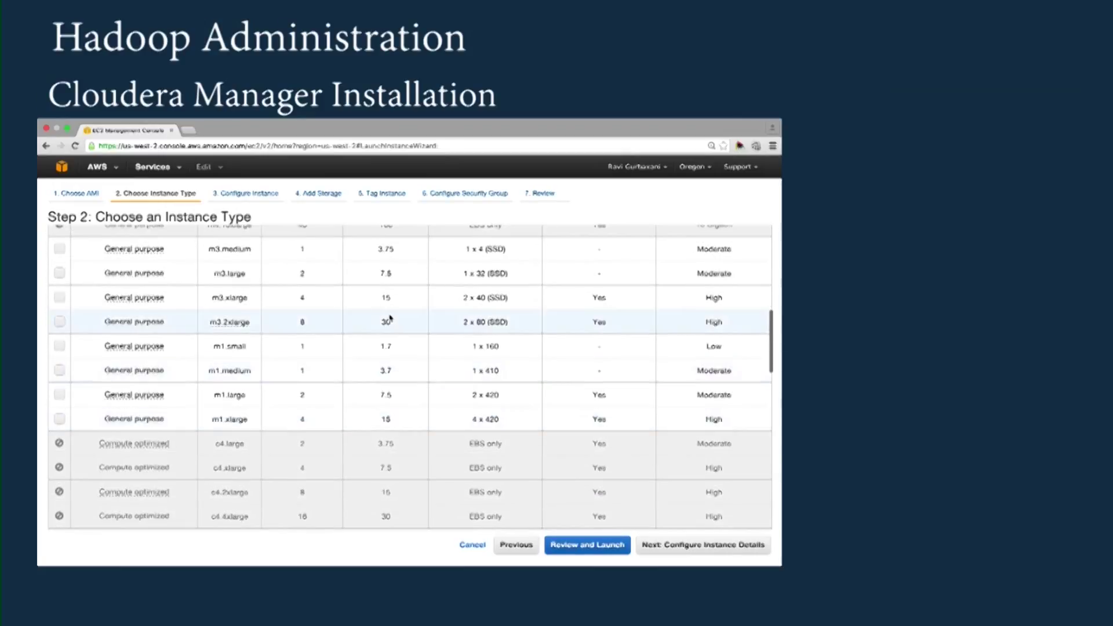
{"action": "scroll", "coordinate": [385, 318], "scroll_direction": "up", "scroll_amount": 1}
{"action": "left_click", "coordinate": [387, 309]}
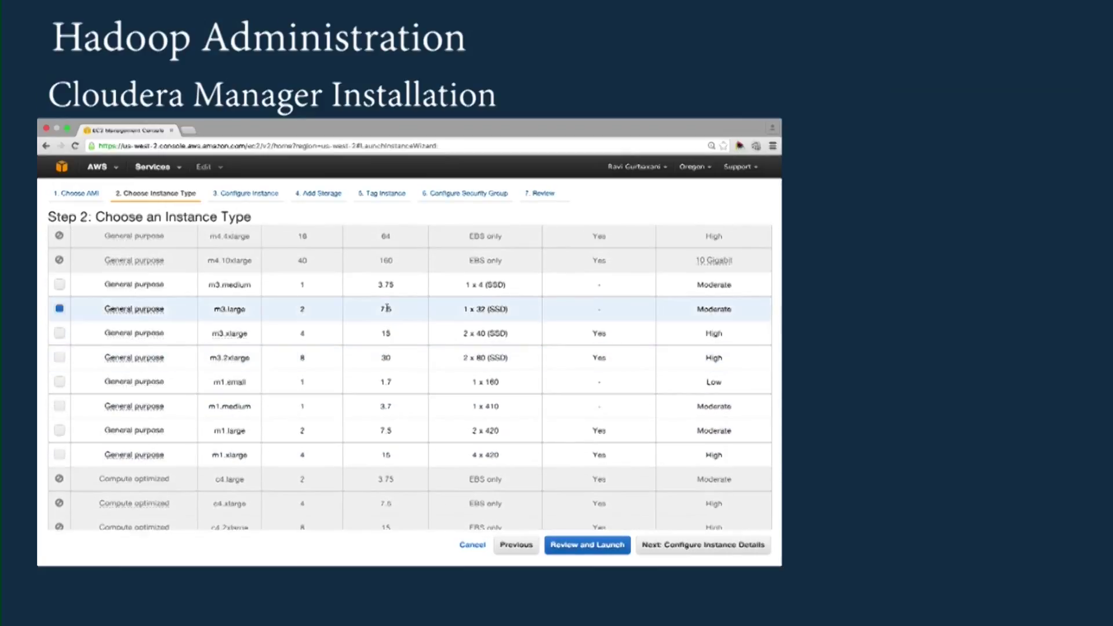
{"action": "left_click", "coordinate": [696, 546]}
Step: Set the root volume to 100 GiB and give the instance the Name tag cloudera-manager
{"action": "left_click", "coordinate": [695, 545]}
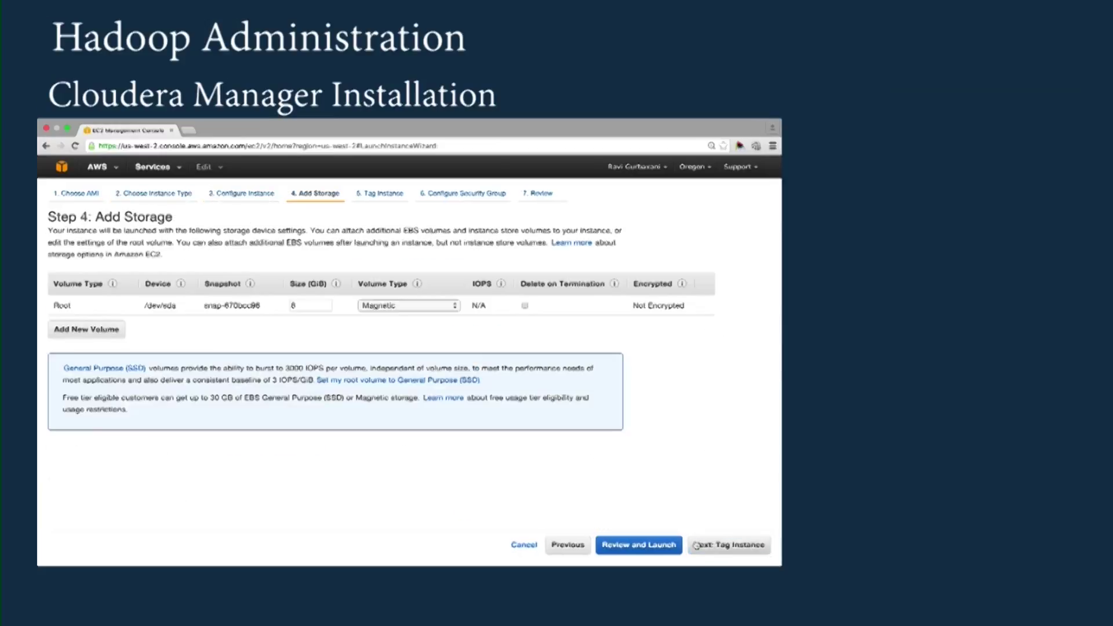
{"action": "double_click", "coordinate": [318, 304]}
{"action": "type", "text": "100"}
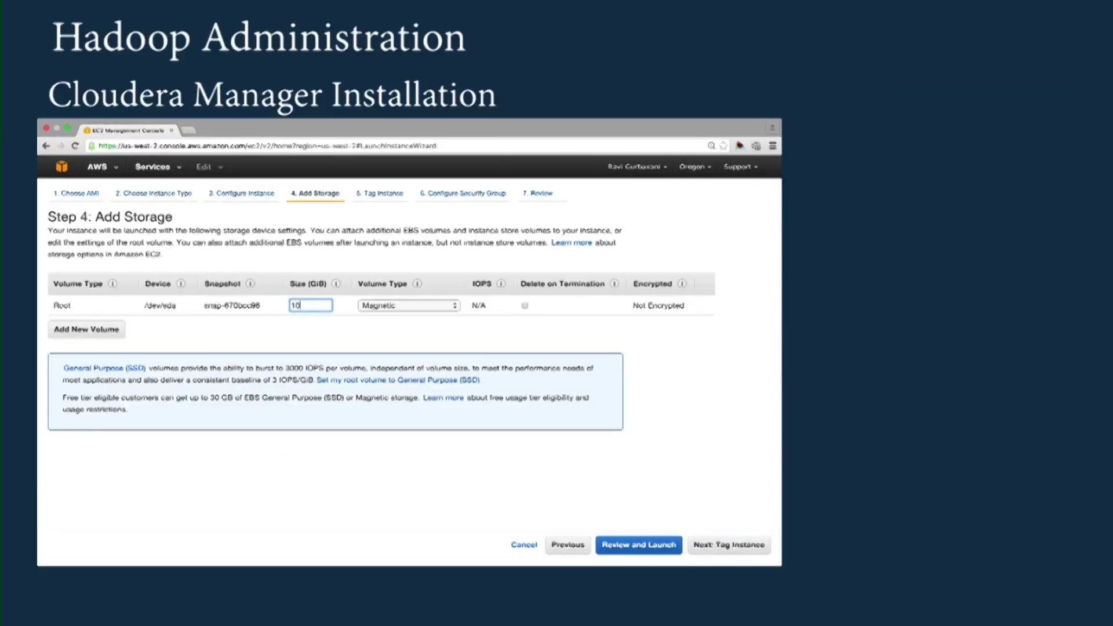
{"action": "left_click", "coordinate": [708, 551]}
{"action": "type", "text": "clo"}
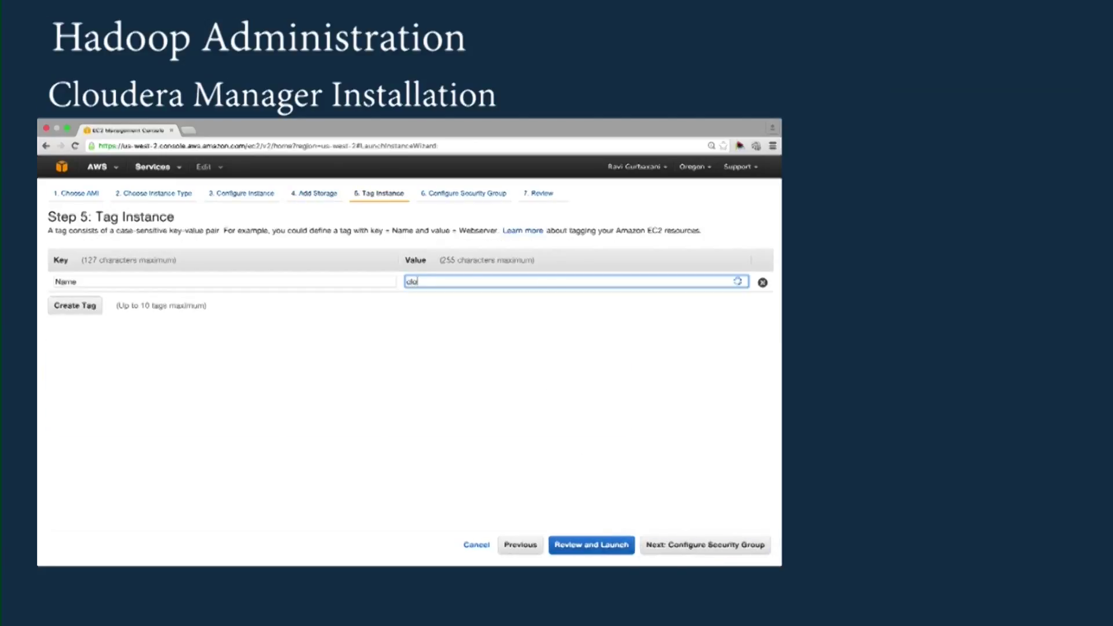
{"action": "type", "text": "udera-manager"}
Step: Use the existing default security group and keep Magnetic as the boot volume
{"action": "left_click", "coordinate": [711, 550]}
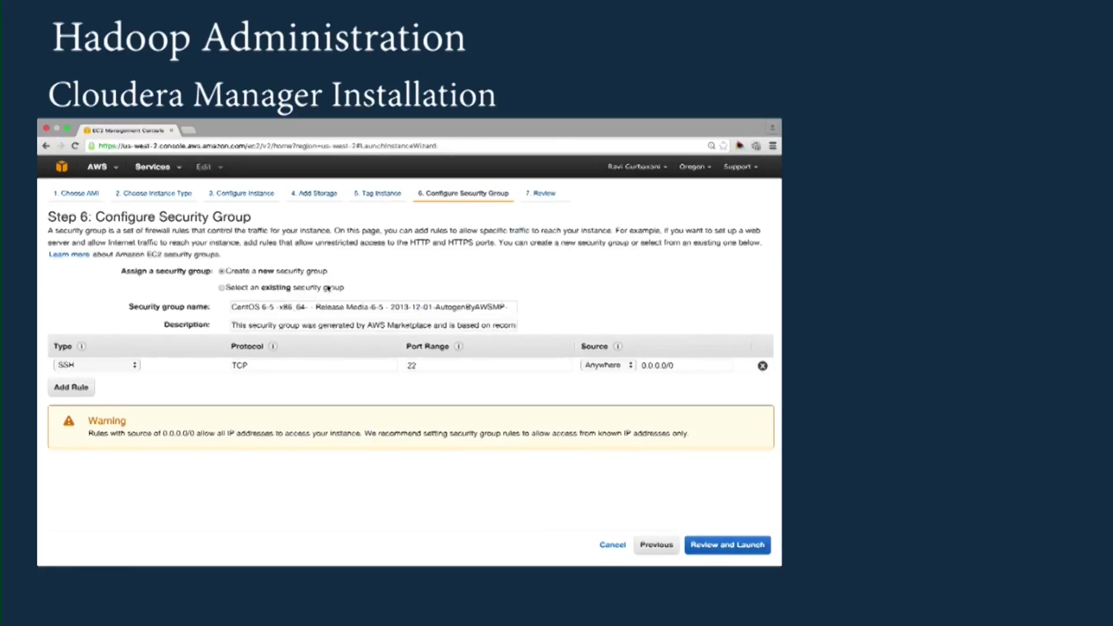
{"action": "left_click", "coordinate": [329, 290]}
{"action": "left_click", "coordinate": [728, 545]}
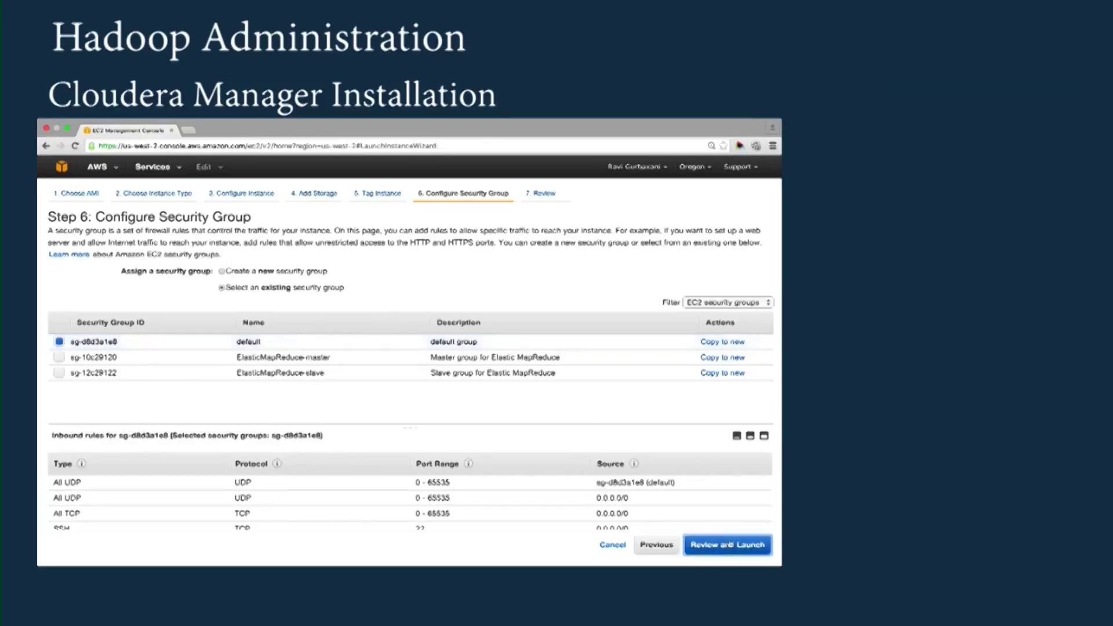
{"action": "left_click", "coordinate": [396, 393]}
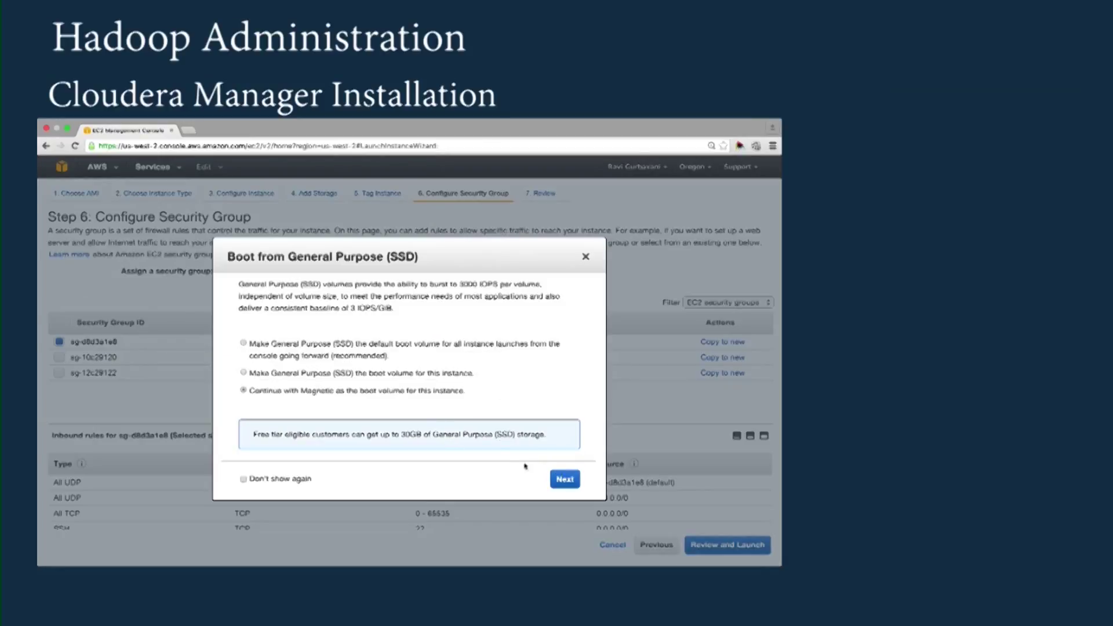
{"action": "left_click", "coordinate": [564, 479]}
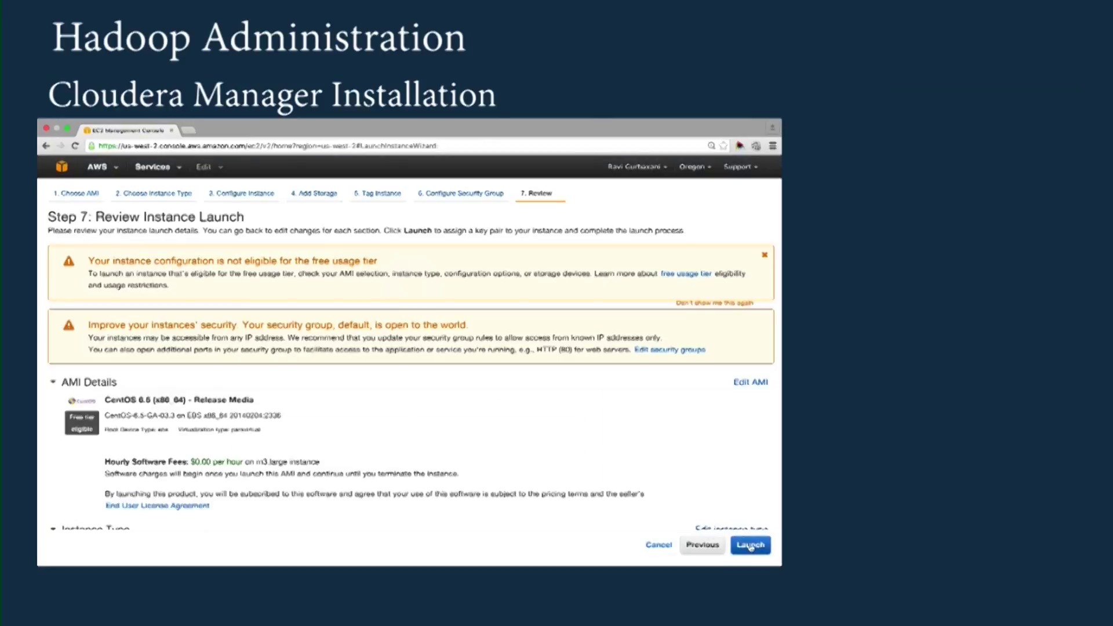
Step: Launch the instance with an existing key pair, acknowledging access to its private key file
{"action": "left_click", "coordinate": [750, 545]}
{"action": "left_click", "coordinate": [399, 409]}
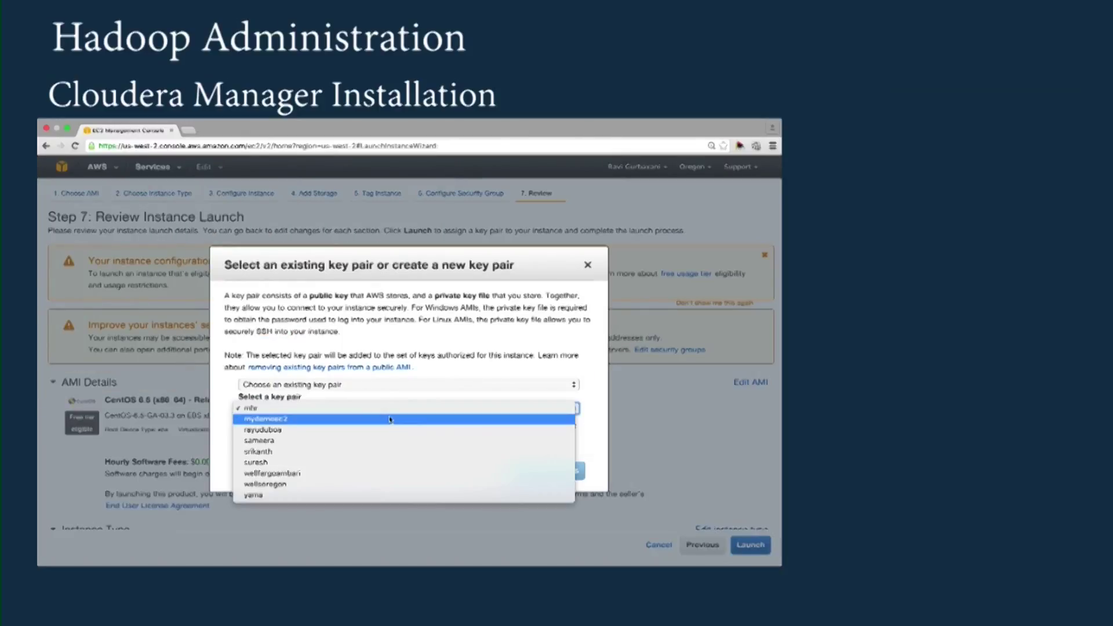
{"action": "left_click", "coordinate": [399, 418]}
{"action": "left_click", "coordinate": [262, 430]}
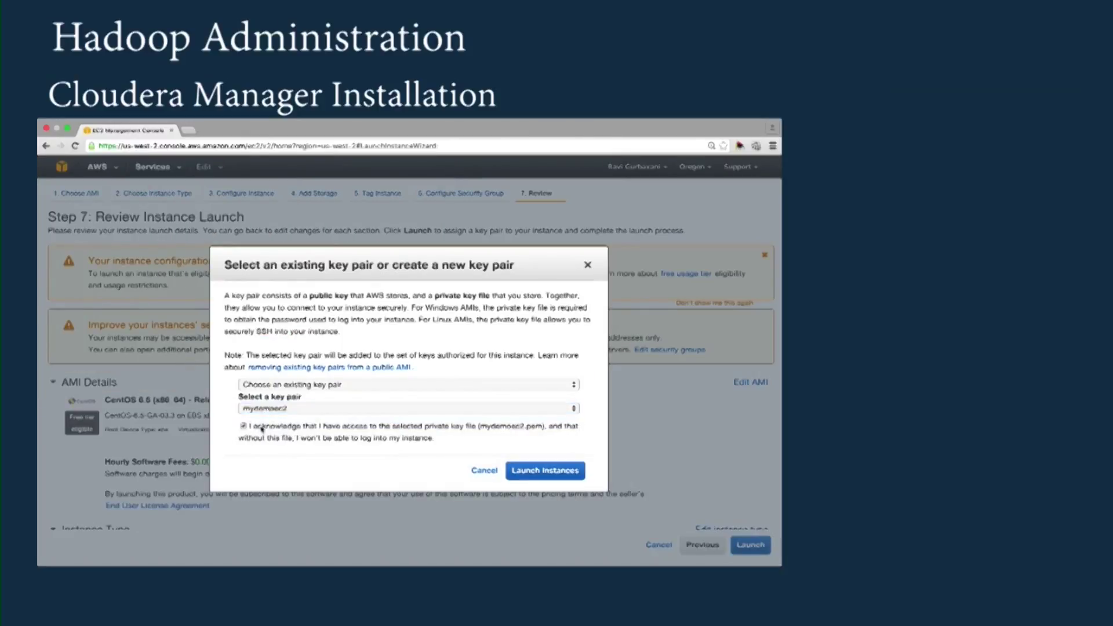
{"action": "left_click", "coordinate": [551, 471]}
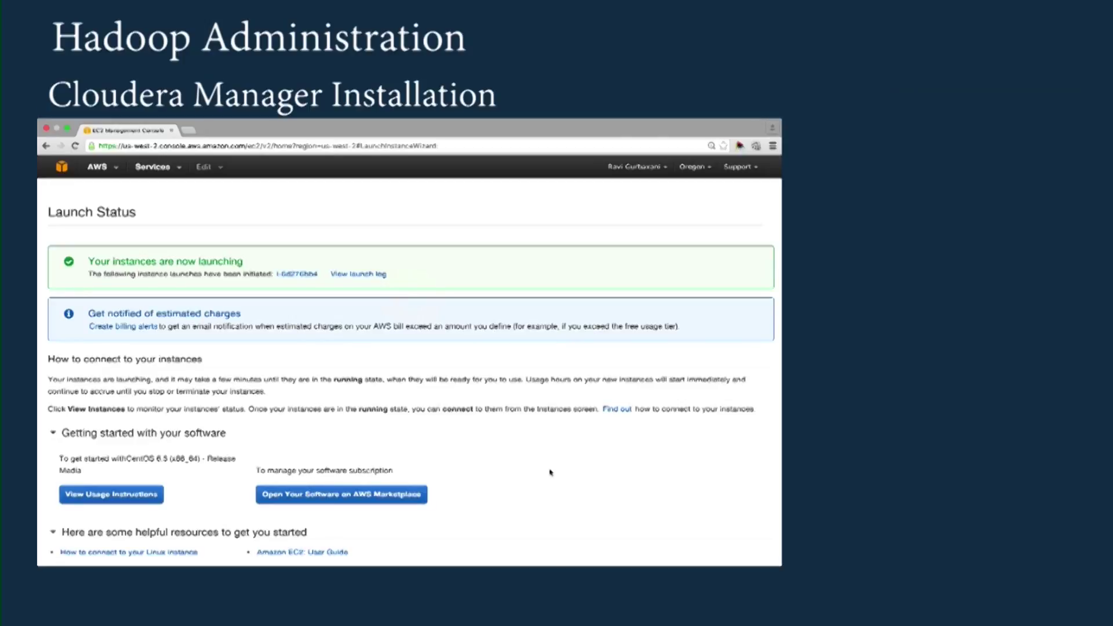
{"action": "key", "text": "ctrl+Up"}
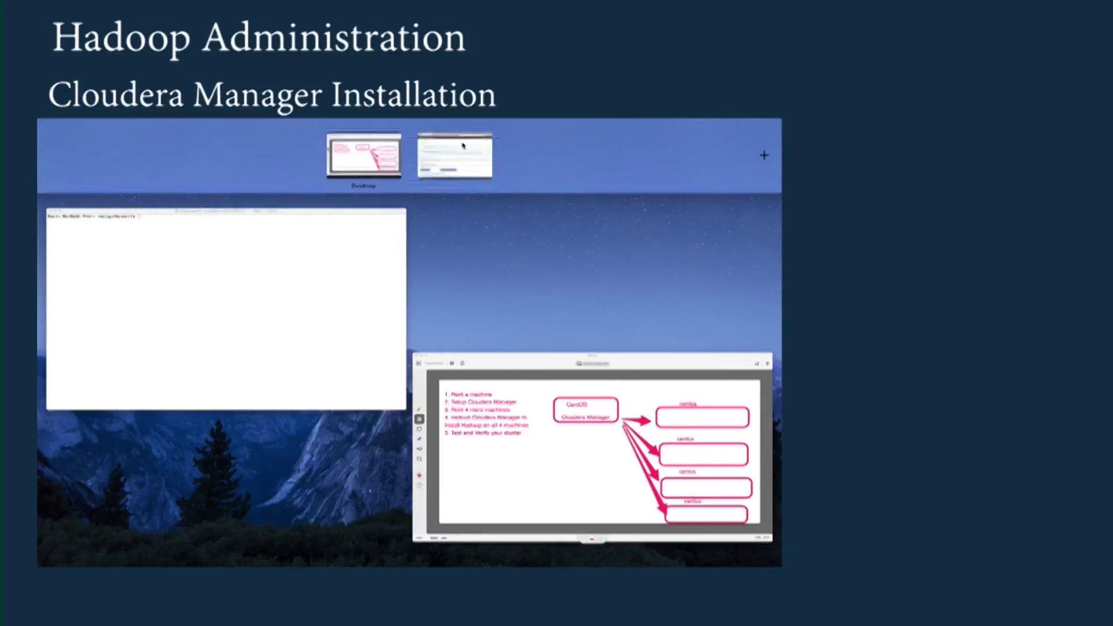
Step: Back in Chrome, view the instance list showing the new instance at public IP 52.12.106.164
{"action": "left_click", "coordinate": [463, 140]}
{"action": "scroll", "coordinate": [461, 368], "scroll_direction": "down", "scroll_amount": 5}
{"action": "left_click", "coordinate": [724, 556]}
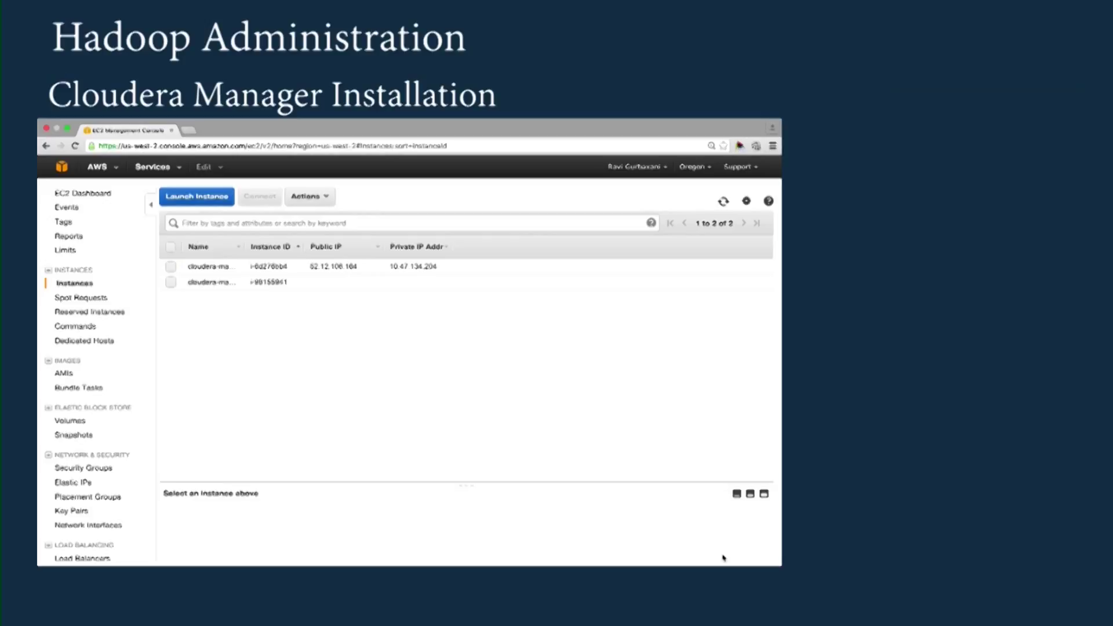
Step: Copy the example ssh command from the new instance's connection instructions
{"action": "left_click", "coordinate": [170, 266]}
{"action": "left_click", "coordinate": [259, 196]}
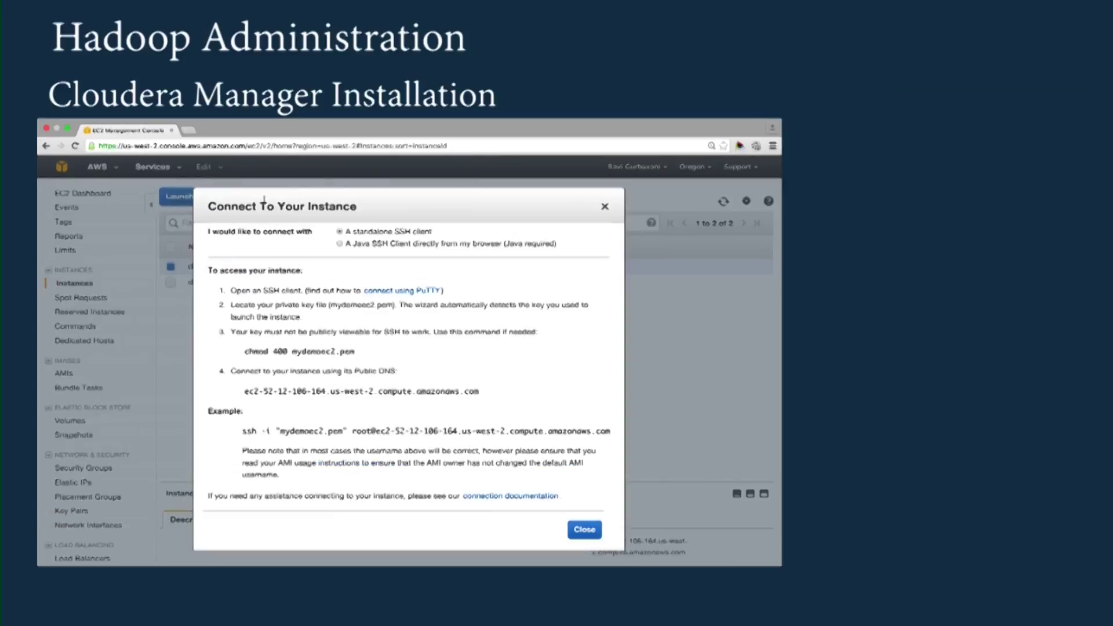
{"action": "left_click_drag", "start_coordinate": [242, 432], "coordinate": [609, 430]}
{"action": "right_click", "coordinate": [599, 429]}
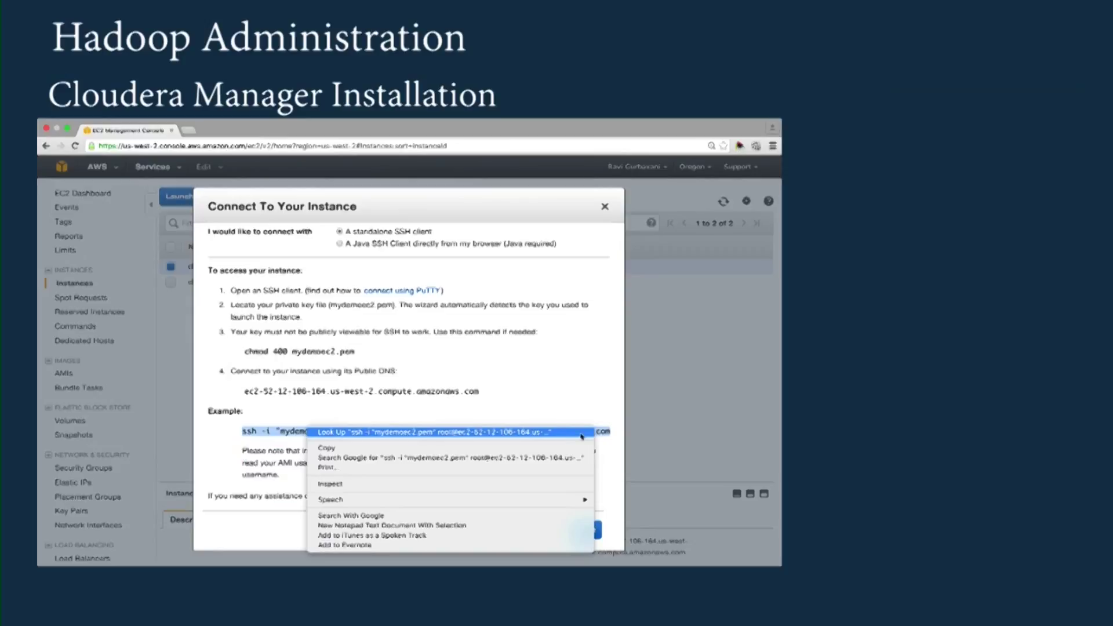
{"action": "left_click", "coordinate": [576, 448]}
{"action": "key", "text": "ctrl+Up"}
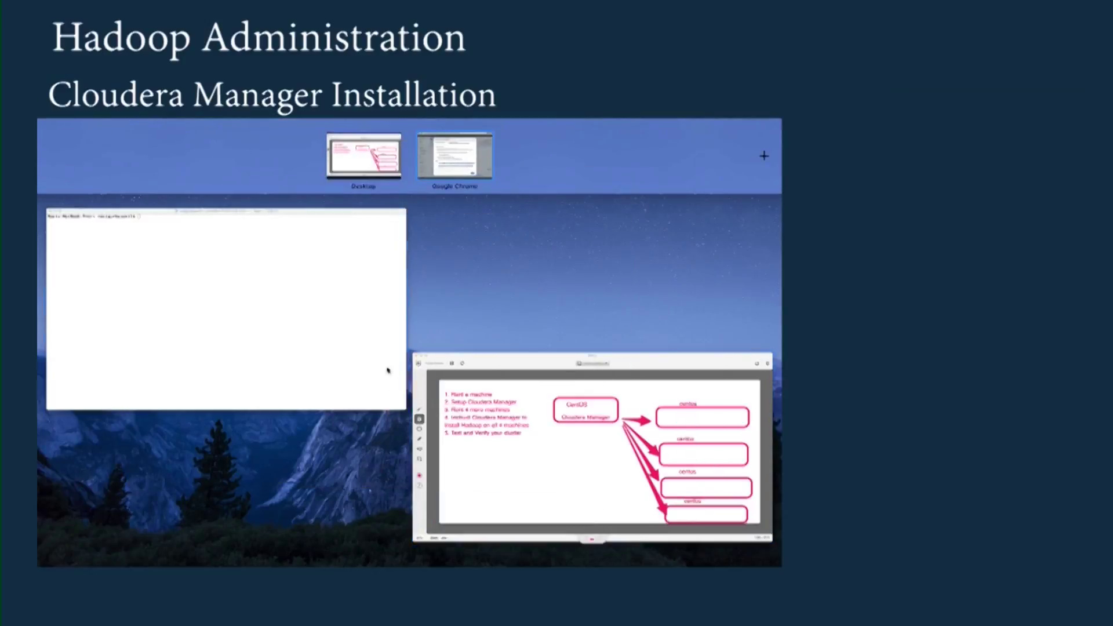
Step: Paste and run the copied ssh -i login command in Terminal
{"action": "left_click", "coordinate": [363, 366]}
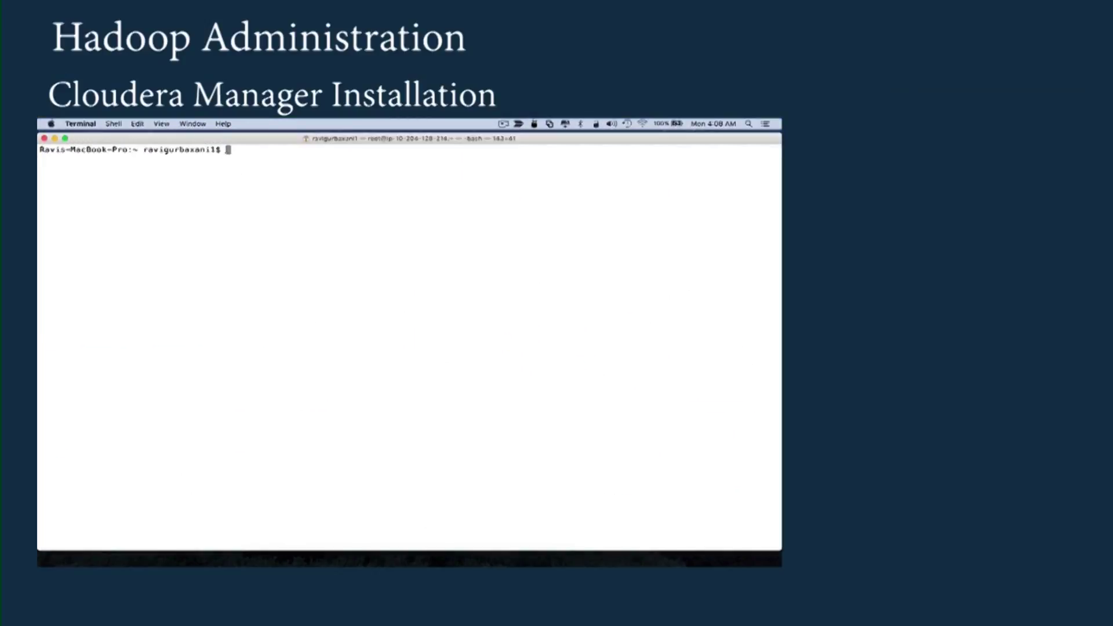
{"action": "right_click", "coordinate": [228, 149]}
{"action": "left_click", "coordinate": [237, 163]}
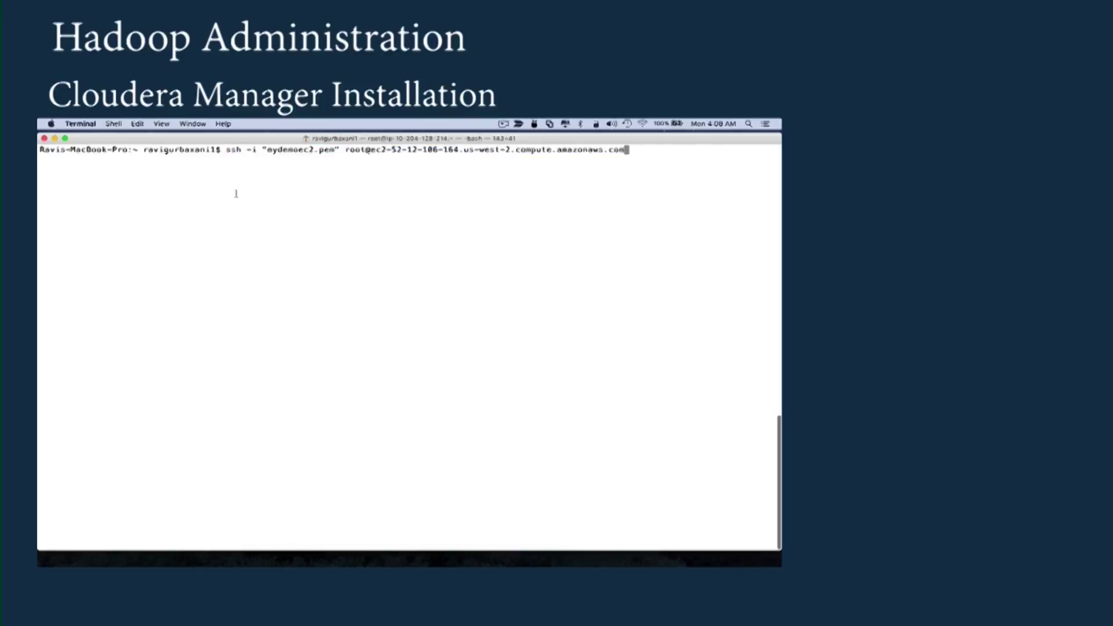
{"action": "key", "text": "Return"}
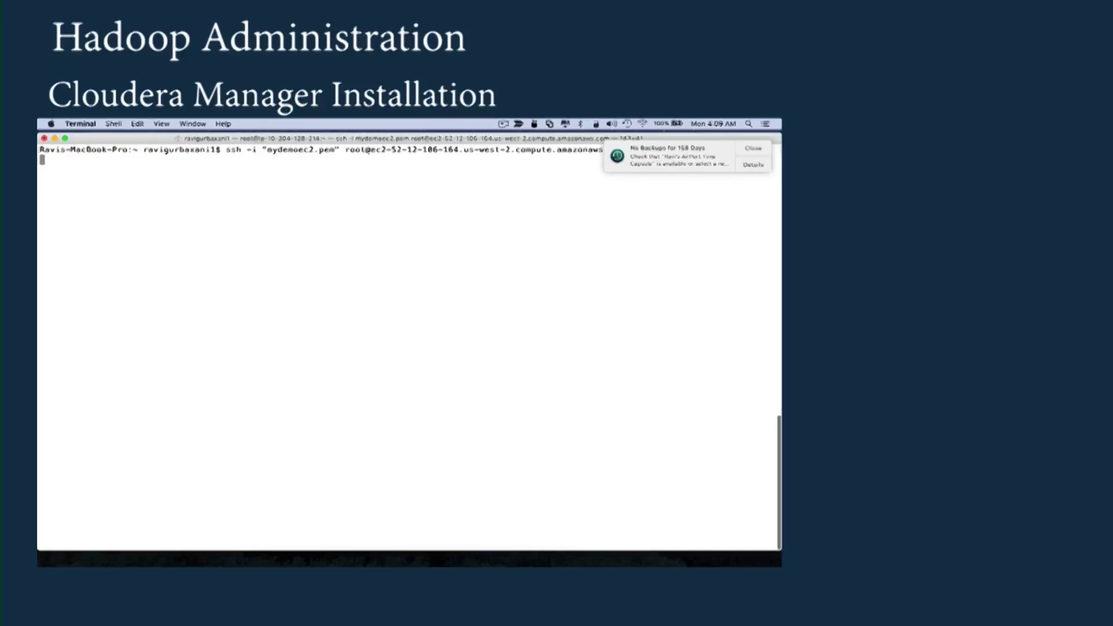
Step: Retry the stalled ssh login and accept the host key with yes
{"action": "left_click", "coordinate": [748, 149]}
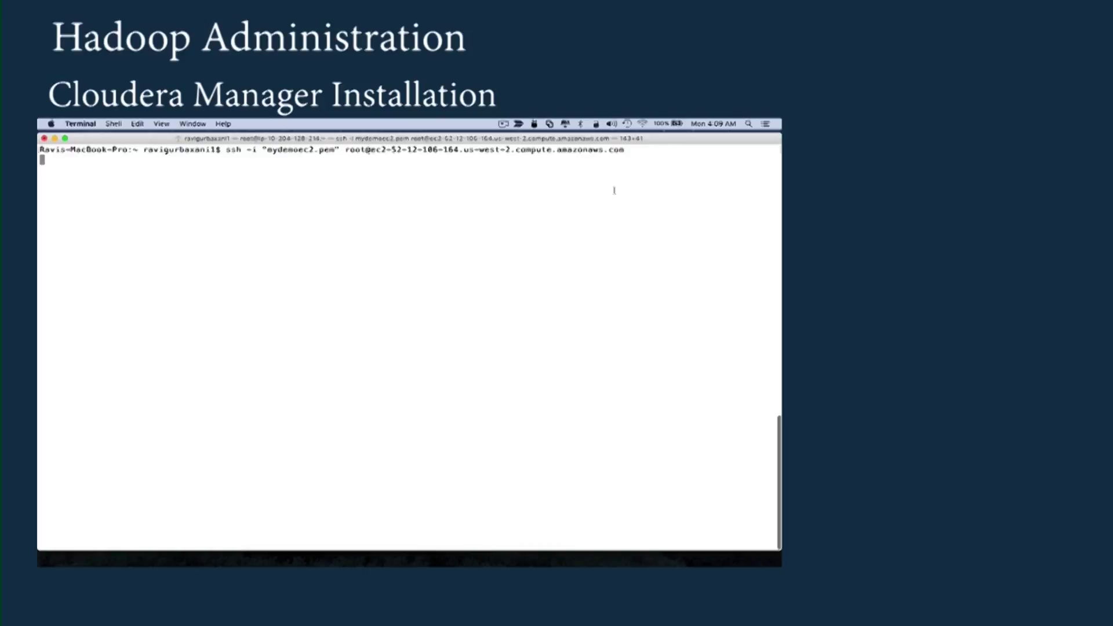
{"action": "key", "text": "ctrl+c"}
{"action": "key", "text": "Up"}
{"action": "key", "text": "Return"}
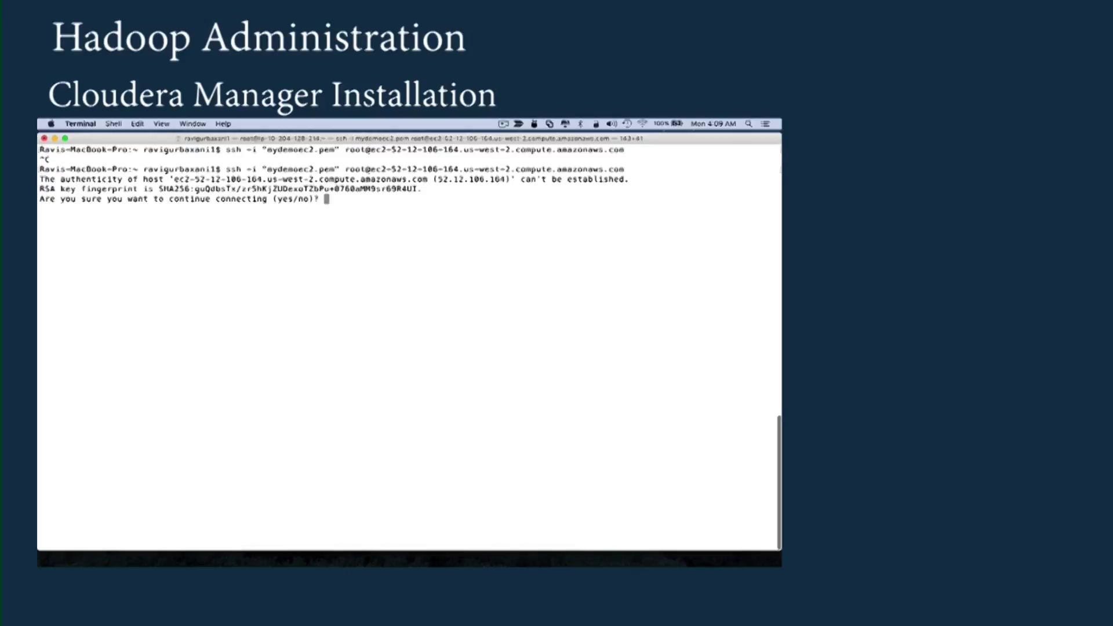
{"action": "type", "text": "yes"}
{"action": "key", "text": "Return"}
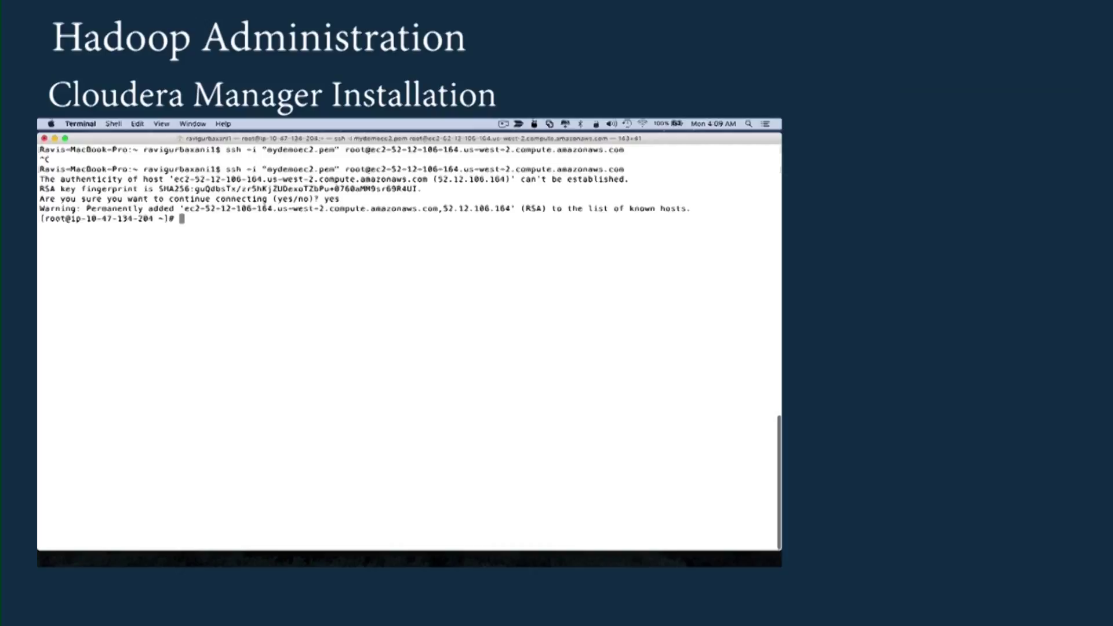
Step: Clear the screen and run lsblk, showing the 100G xvde disk
{"action": "type", "text": "clear"}
{"action": "key", "text": "Return"}
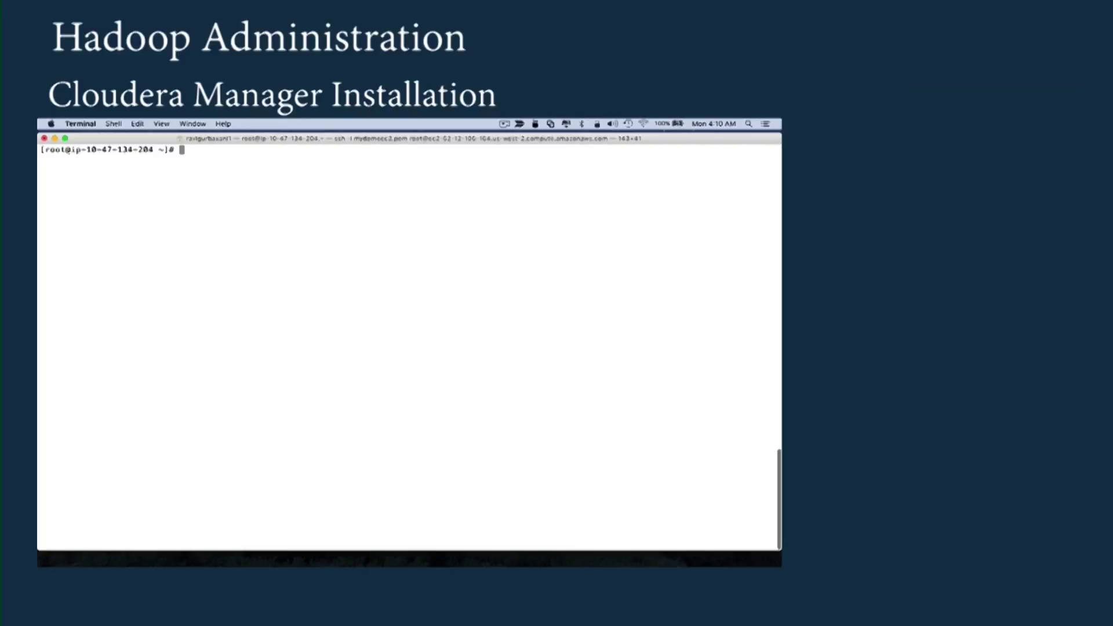
{"action": "type", "text": "lsblk"}
{"action": "key", "text": "Return"}
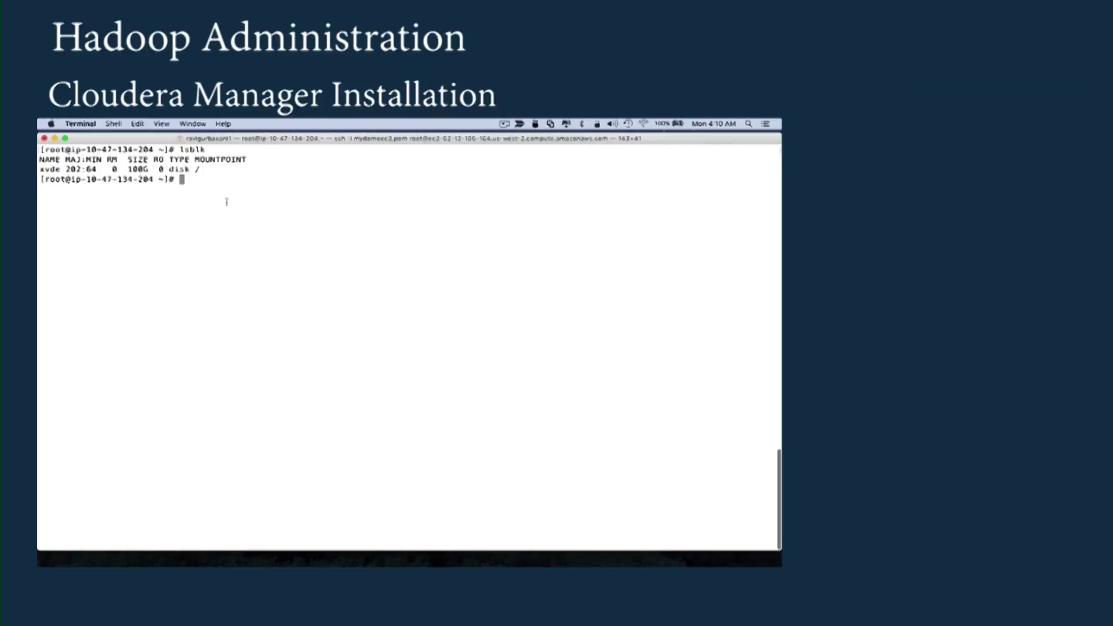
{"action": "left_click_drag", "start_coordinate": [39, 169], "coordinate": [206, 169]}
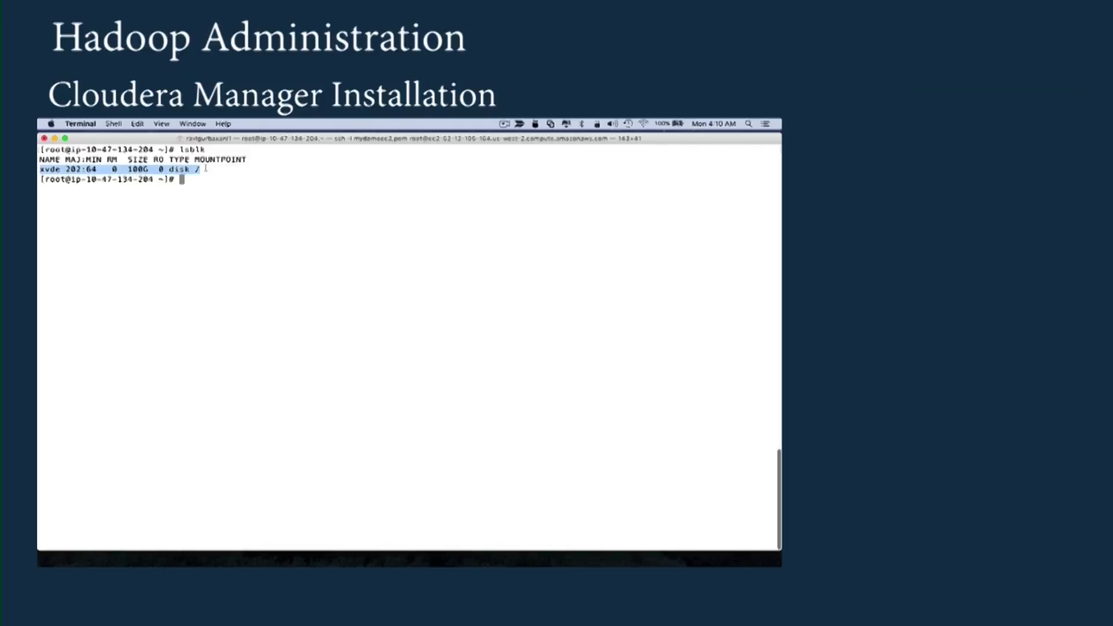
{"action": "left_click", "coordinate": [182, 181]}
Step: Check df -h for /dev/xvde, then run resize2fs /dev/xvde to fill the disk
{"action": "type", "text": "df -h"}
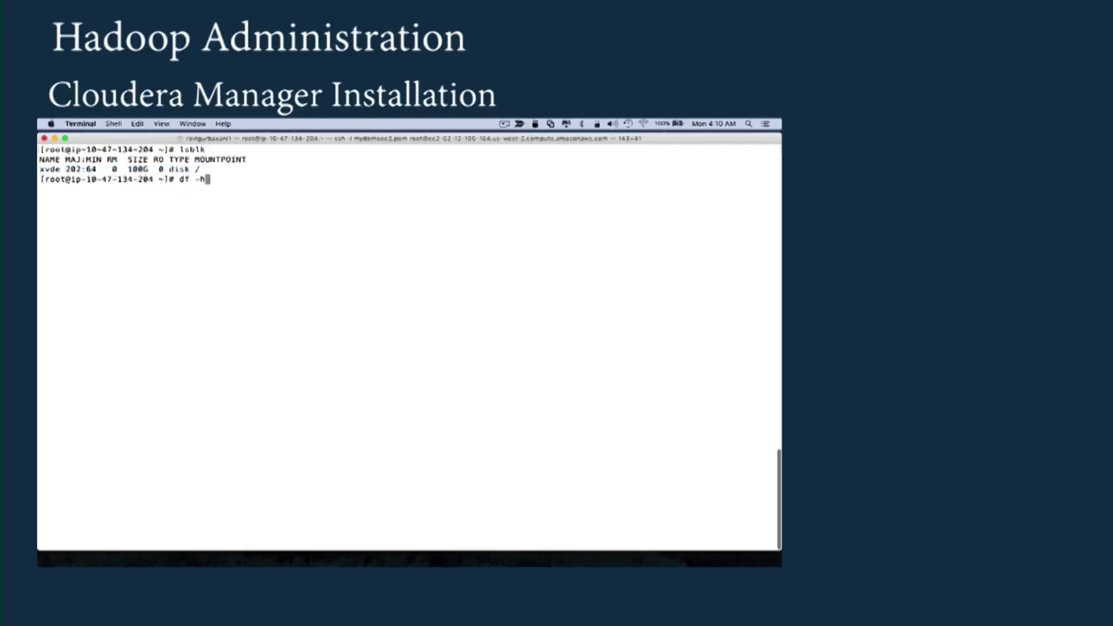
{"action": "key", "text": "Return"}
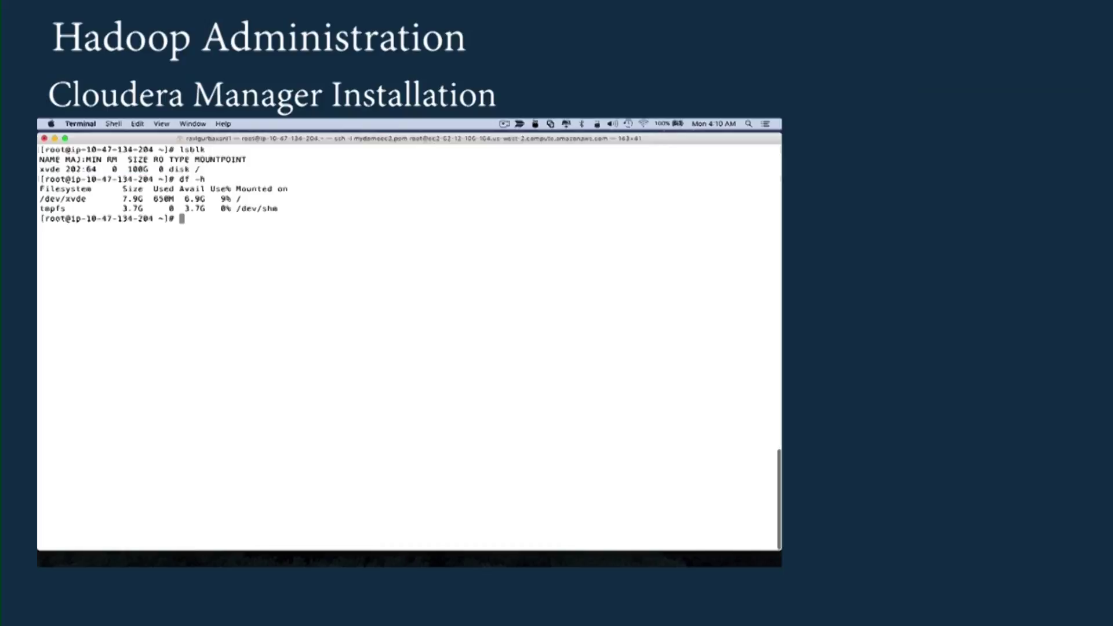
{"action": "left_click_drag", "start_coordinate": [87, 200], "coordinate": [53, 201]}
{"action": "left_click", "coordinate": [52, 200]}
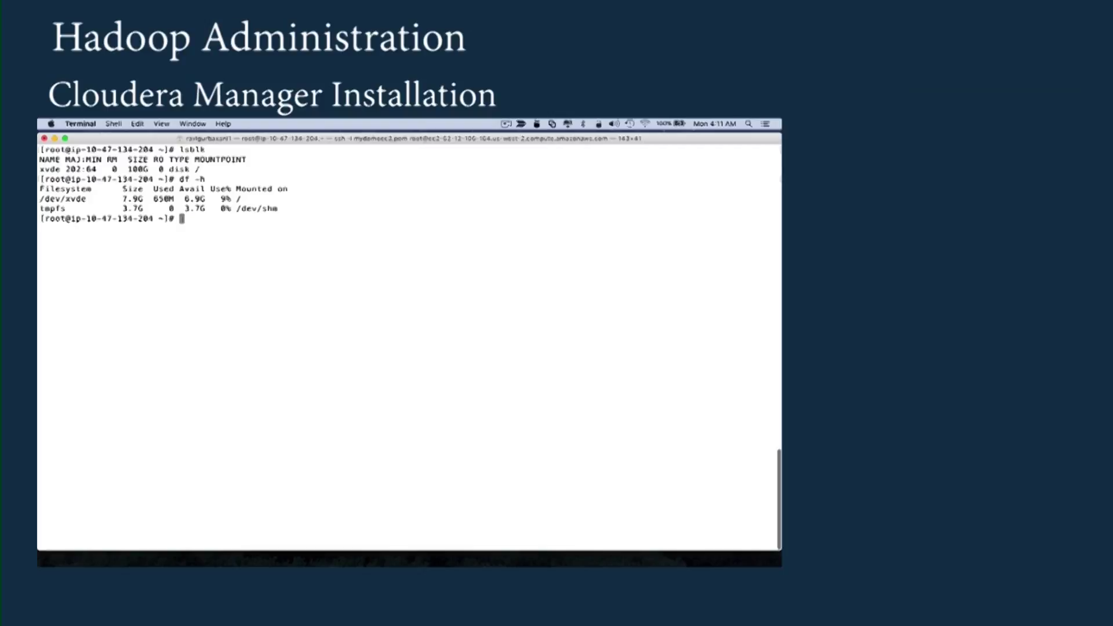
{"action": "type", "text": "resize2fs /dev/xvde d"}
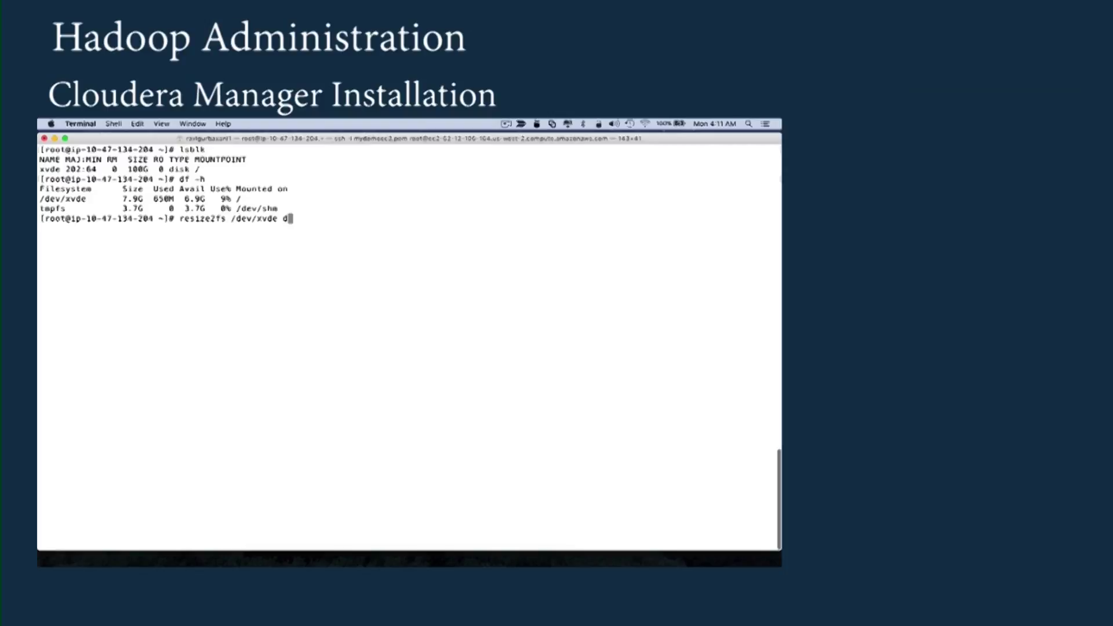
{"action": "key", "text": "BackSpace"}
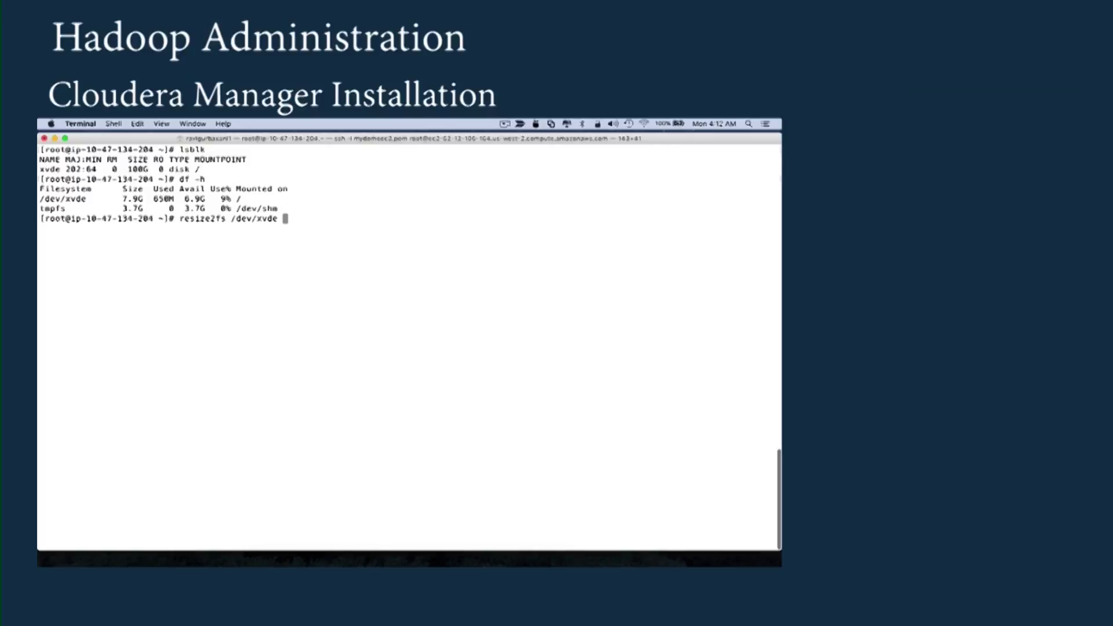
{"action": "key", "text": "Return"}
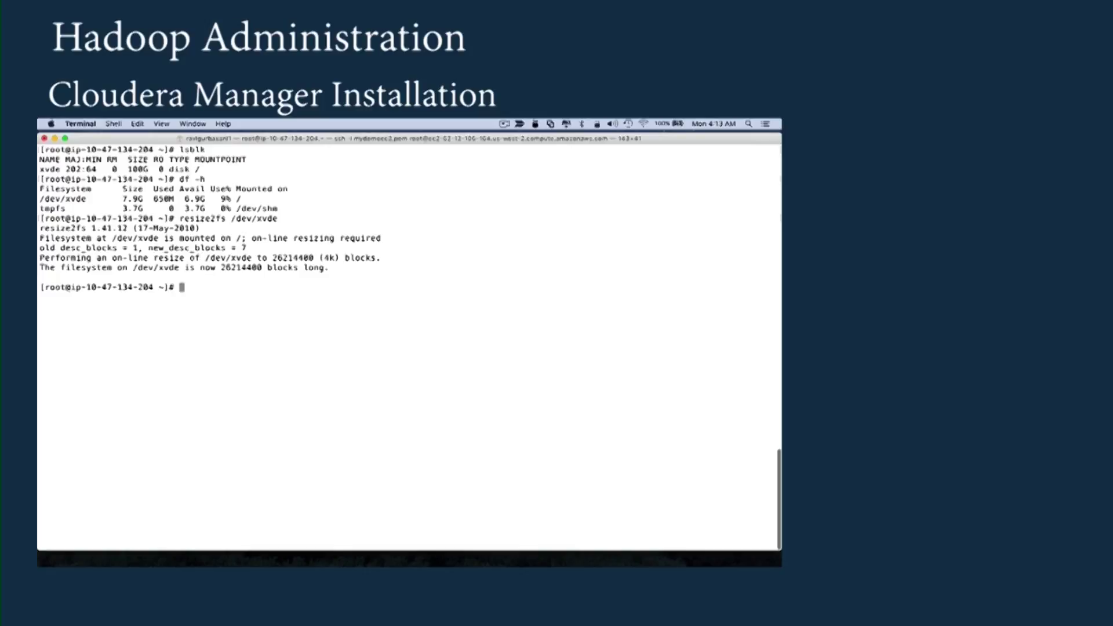
Step: Run df -h to confirm /dev/xvde shows 99G at 1% used, then clear the screen
{"action": "type", "text": "clear"}
{"action": "key", "text": "Return"}
{"action": "type", "text": "df -h"}
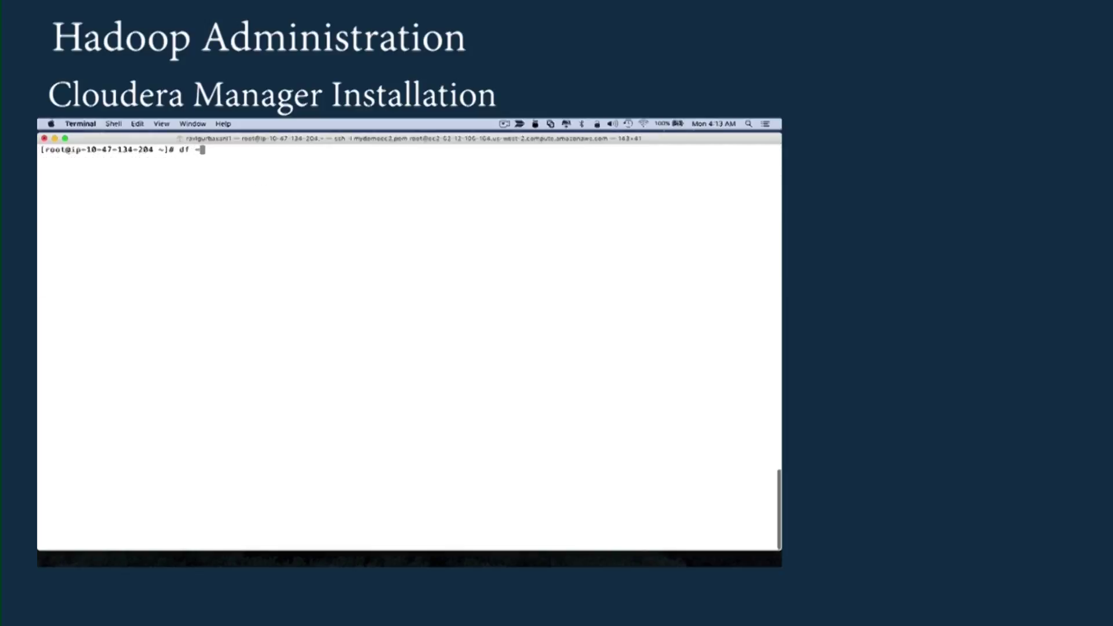
{"action": "key", "text": "Return"}
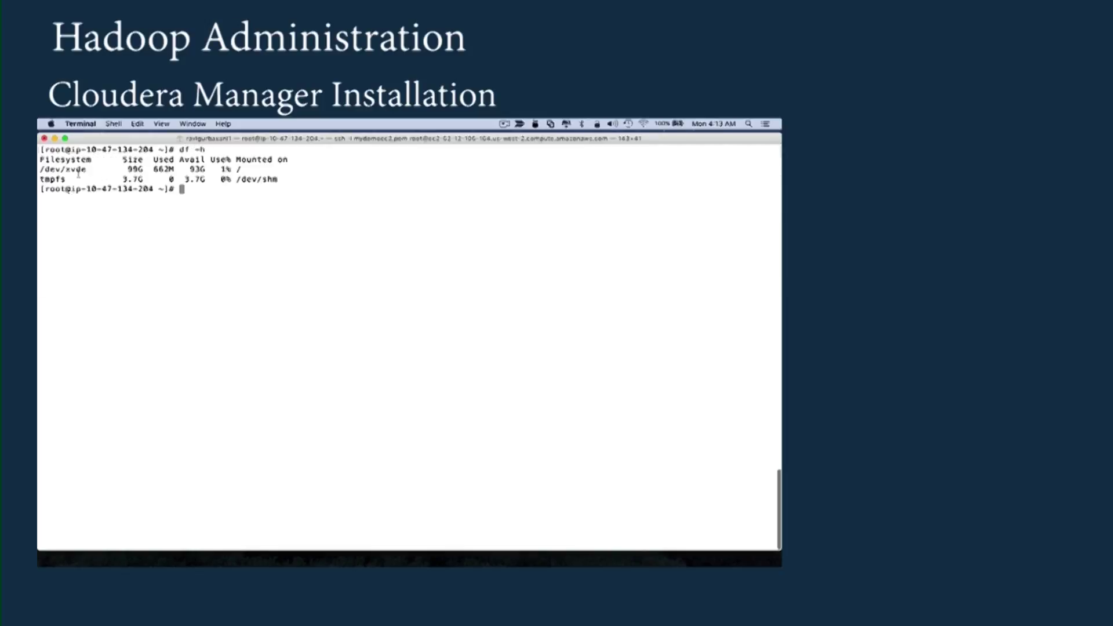
{"action": "left_click_drag", "start_coordinate": [42, 169], "coordinate": [240, 168]}
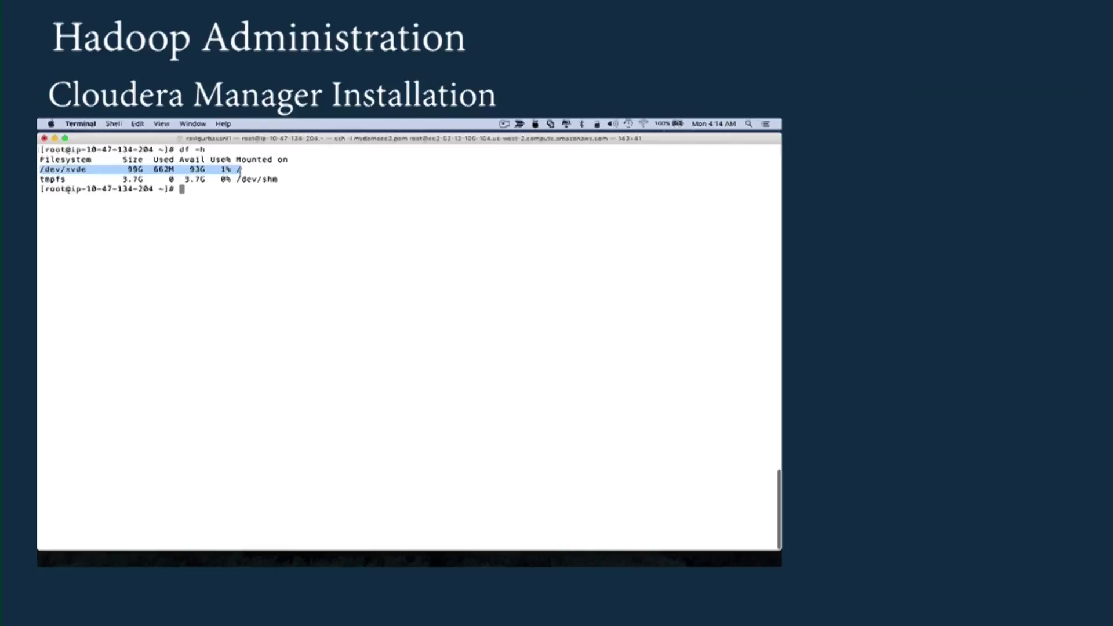
{"action": "left_click", "coordinate": [239, 169]}
{"action": "type", "text": "clear"}
{"action": "key", "text": "Return"}
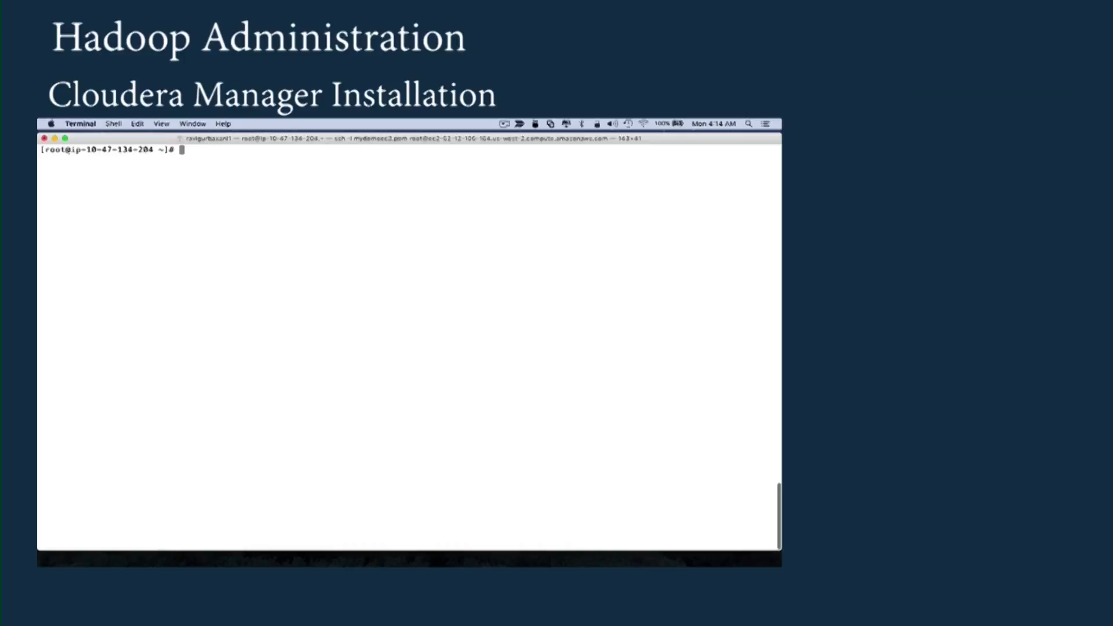
Step: Save the current iptables rules and stop the iptables service
{"action": "type", "text": "service iptables save"}
{"action": "key", "text": "Return"}
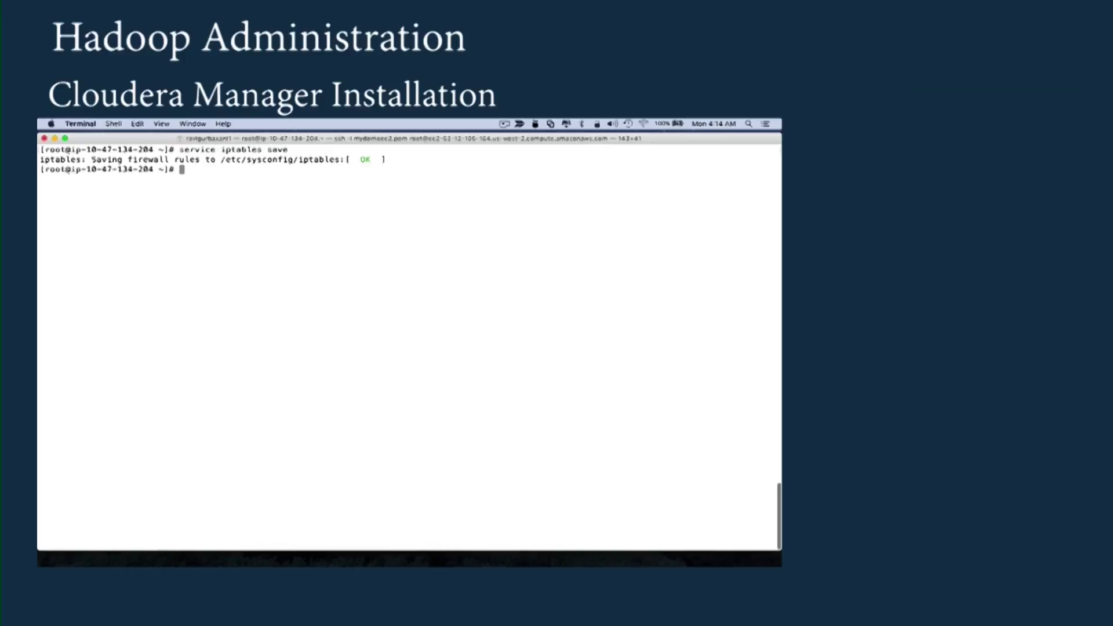
{"action": "key", "text": "Up"}
{"action": "key", "text": "BackSpace"}
{"action": "key", "text": "BackSpace"}
{"action": "key", "text": "BackSpace"}
{"action": "type", "text": "top"}
{"action": "key", "text": "Return"}
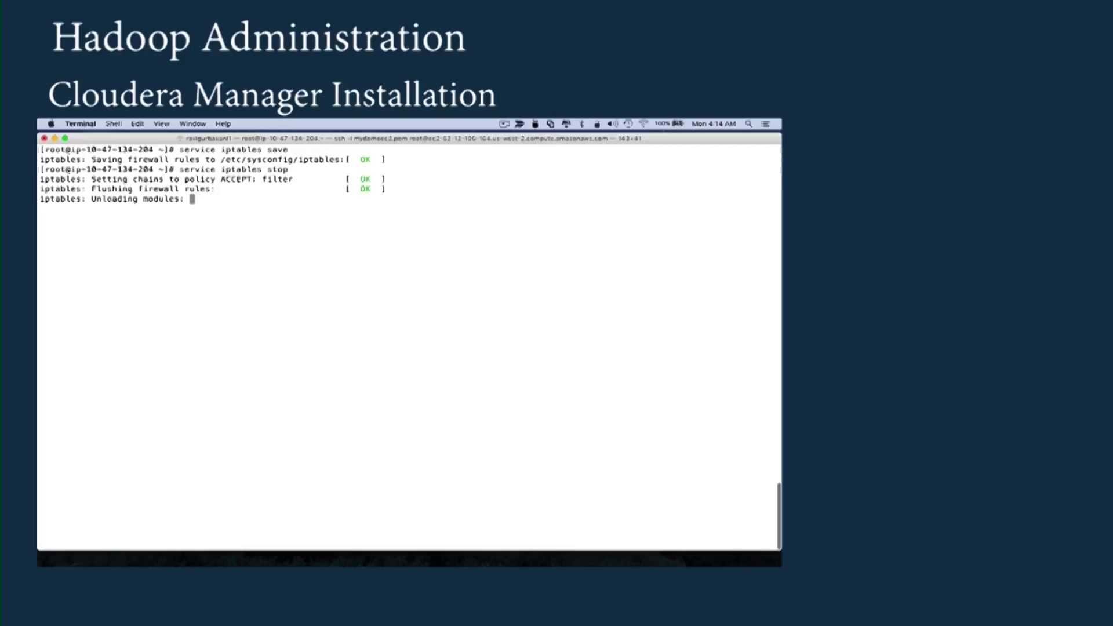
Step: Disable iptables at boot with chkconfig iptables off and clear the screen
{"action": "type", "text": "chkconfig ipta"}
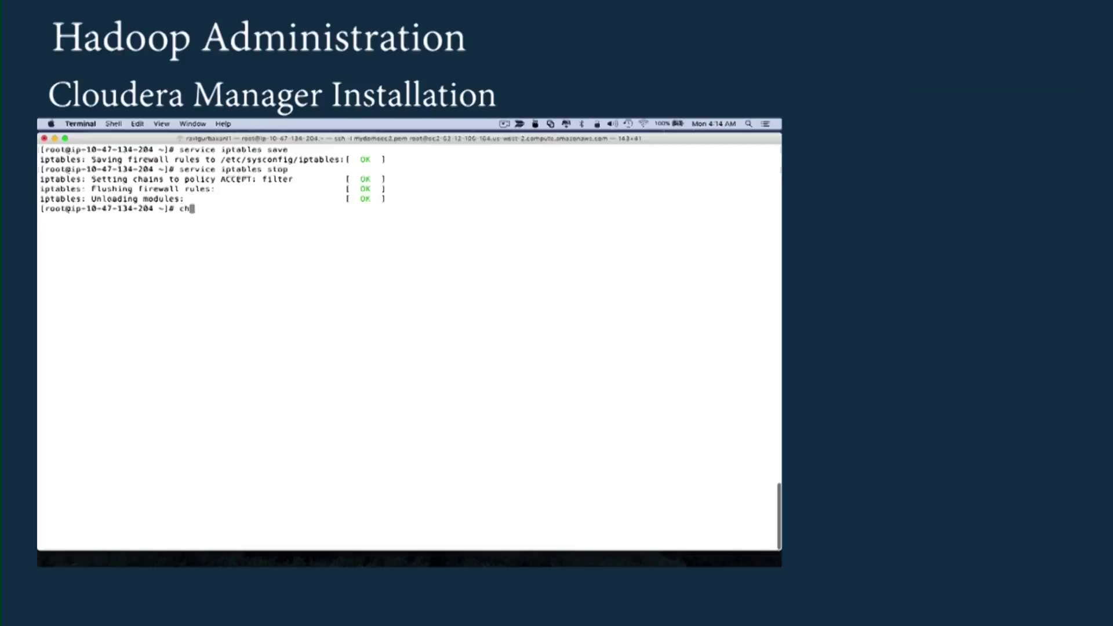
{"action": "type", "text": "bls"}
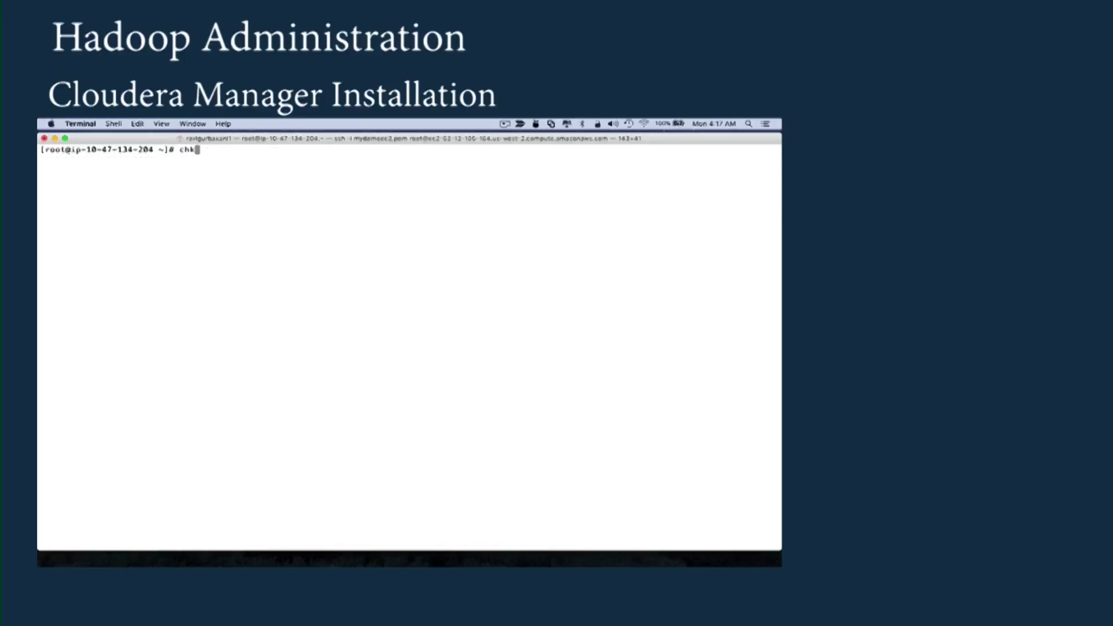
{"action": "type", "text": "config iptables off"}
{"action": "key", "text": "Return"}
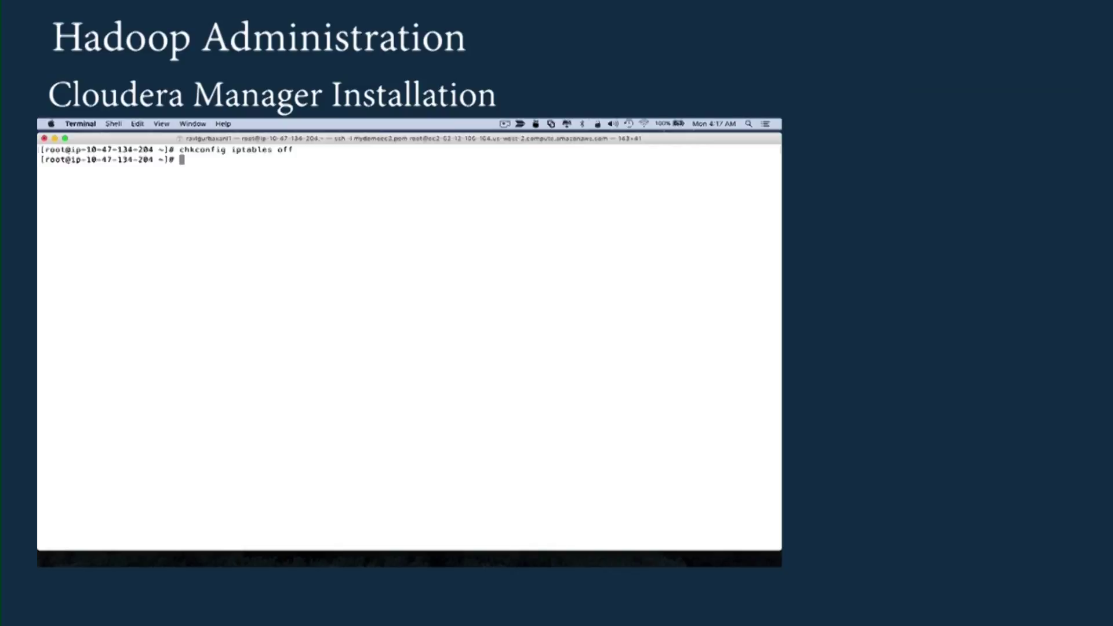
{"action": "type", "text": "clear"}
{"action": "key", "text": "Return"}
Step: Change SELINUX=enforcing to SELINUX=disabled in /etc/sysconfig/selinux and save the file
{"action": "type", "text": "vi /etc/sysconfig/"}
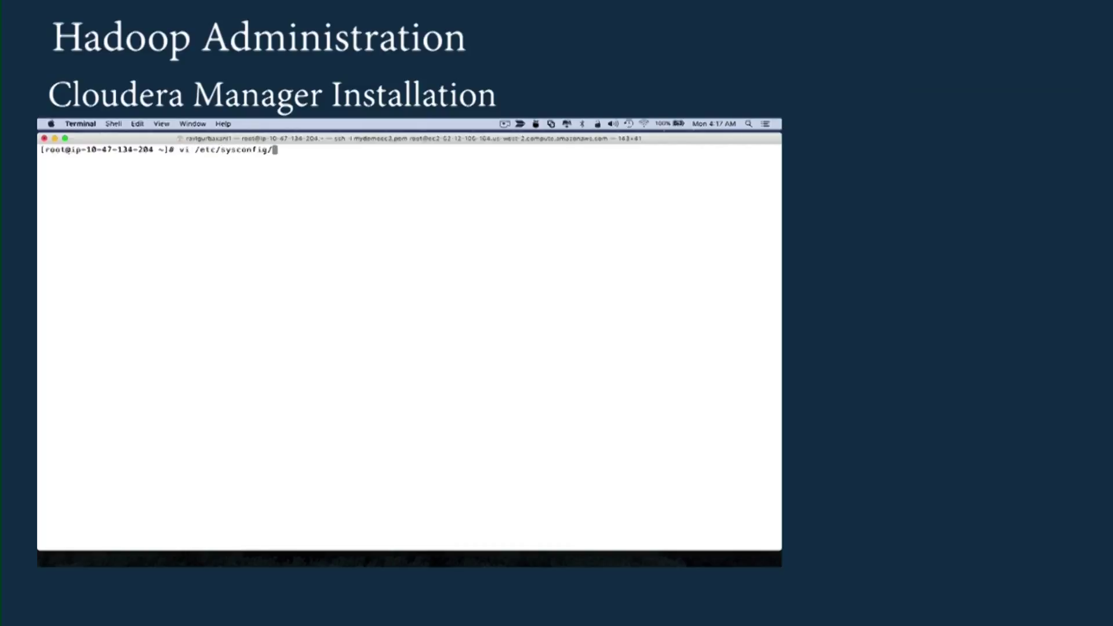
{"action": "type", "text": "se"}
{"action": "key", "text": "Tab"}
{"action": "key", "text": "Return"}
{"action": "key", "text": "Down"}
{"action": "key", "text": "Down"}
{"action": "key", "text": "Down"}
{"action": "key", "text": "Down"}
{"action": "key", "text": "Down"}
{"action": "key", "text": "Down"}
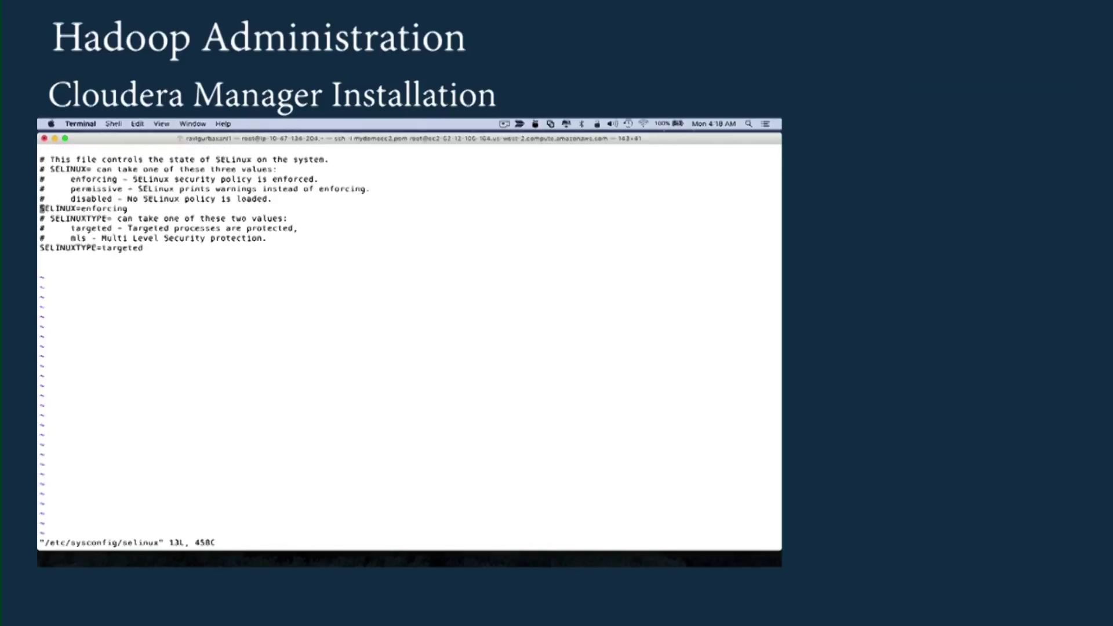
{"action": "key", "text": "Right"}
{"action": "key", "text": "Right"}
{"action": "key", "text": "Right"}
{"action": "key", "text": "Right"}
{"action": "key", "text": "Right"}
{"action": "key", "text": "Right"}
{"action": "key", "text": "Right"}
{"action": "key", "text": "Right"}
{"action": "key", "text": "Right"}
{"action": "key", "text": "Right"}
{"action": "key", "text": "Right"}
{"action": "key", "text": "Right"}
{"action": "key", "text": "Right"}
{"action": "key", "text": "Right"}
{"action": "key", "text": "Right"}
{"action": "key", "text": "Right"}
{"action": "key", "text": "a"}
{"action": "key", "text": "BackSpace"}
{"action": "key", "text": "BackSpace"}
{"action": "key", "text": "BackSpace"}
{"action": "key", "text": "BackSpace"}
{"action": "key", "text": "BackSpace"}
{"action": "key", "text": "BackSpace"}
{"action": "key", "text": "BackSpace"}
{"action": "key", "text": "BackSpace"}
{"action": "key", "text": "BackSpace"}
{"action": "key", "text": "BackSpace"}
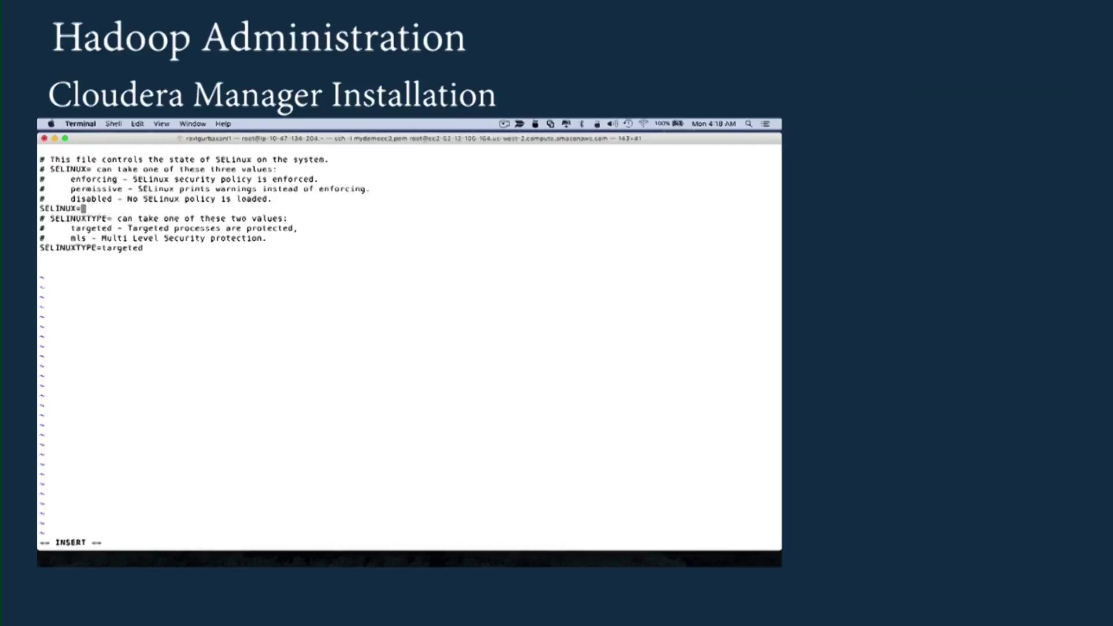
{"action": "type", "text": "=disabled"}
{"action": "key", "text": "Escape"}
{"action": "type", "text": ":wq"}
{"action": "key", "text": "Return"}
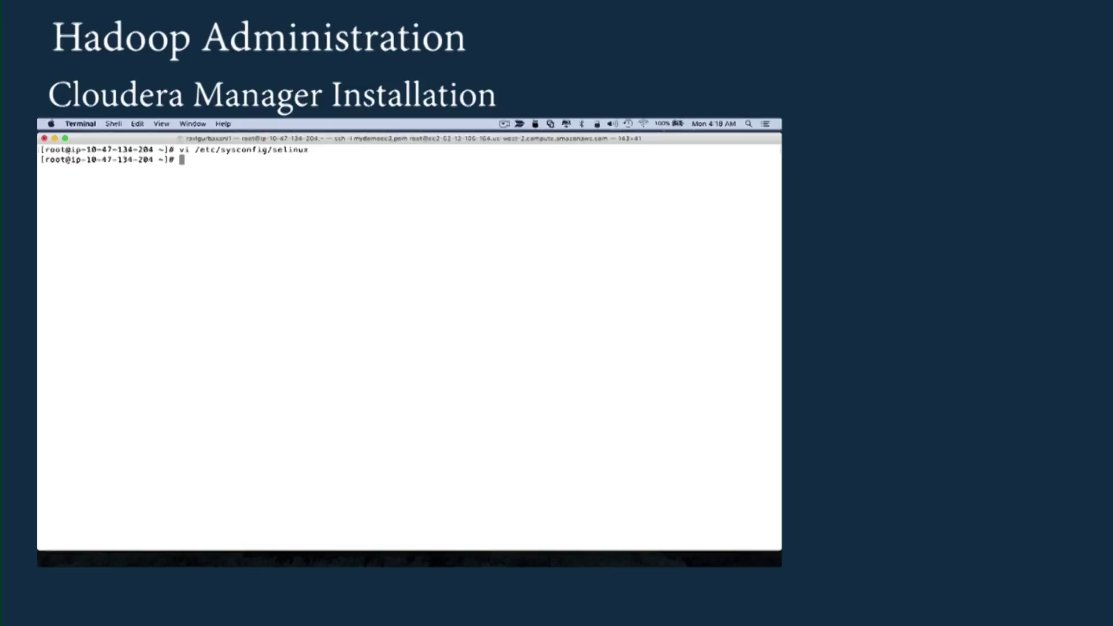
Step: Reboot the instance with init 6 and clear the local terminal screen
{"action": "type", "text": "init 6"}
{"action": "key", "text": "Return"}
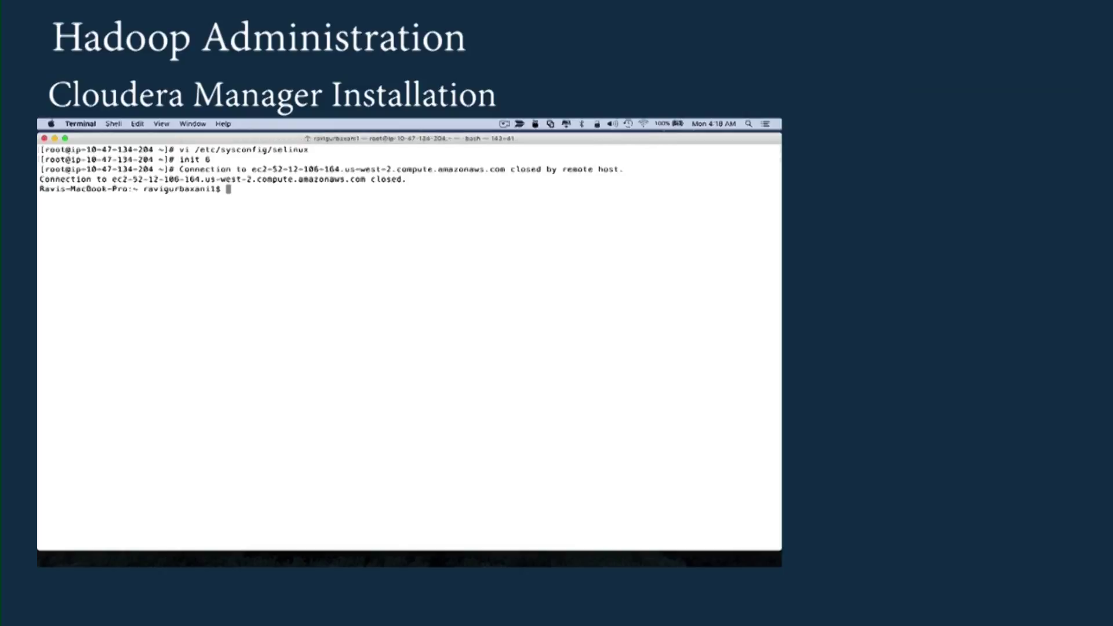
{"action": "type", "text": "clear"}
{"action": "key", "text": "Return"}
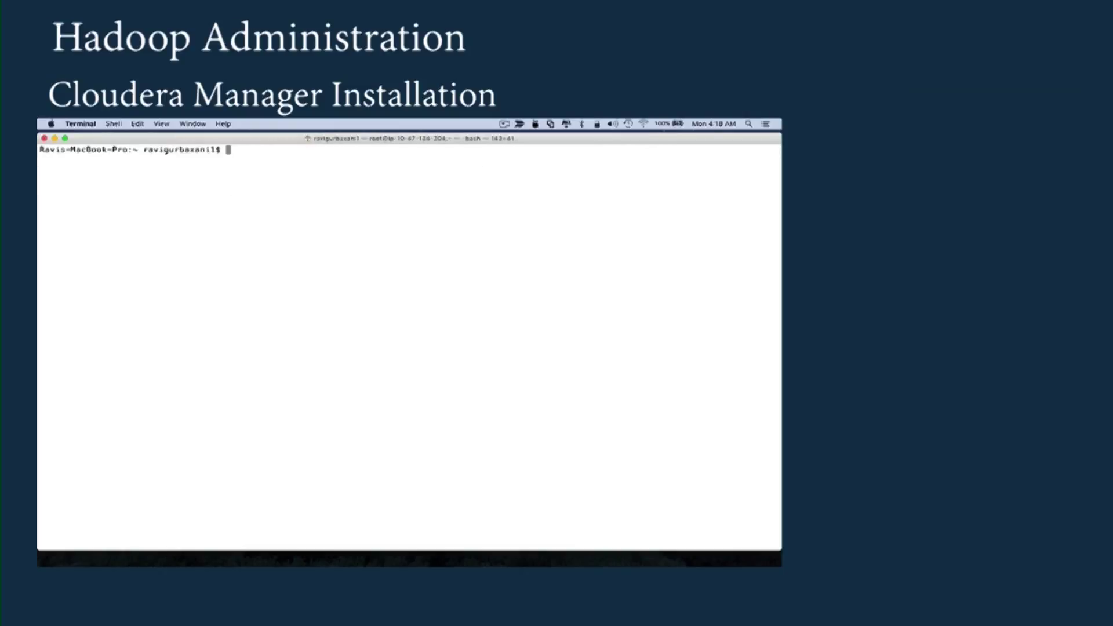
Step: Search Google for 'installing cloudera manager 4 on ec2' and open Cloudera's EC2 installation guide
{"action": "left_click", "coordinate": [477, 542]}
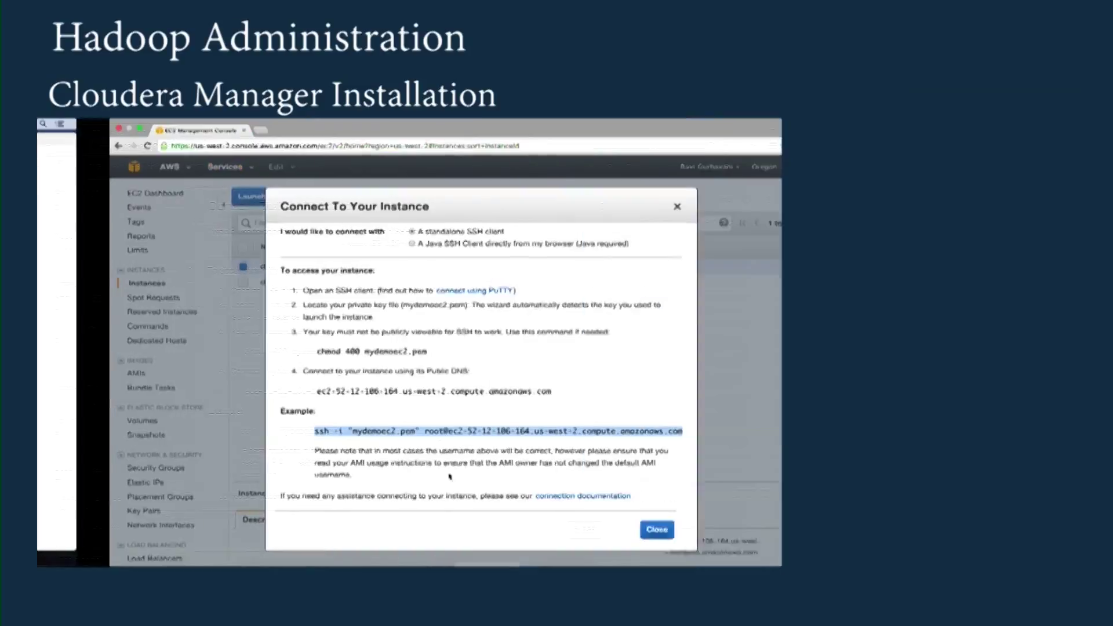
{"action": "left_click", "coordinate": [189, 130]}
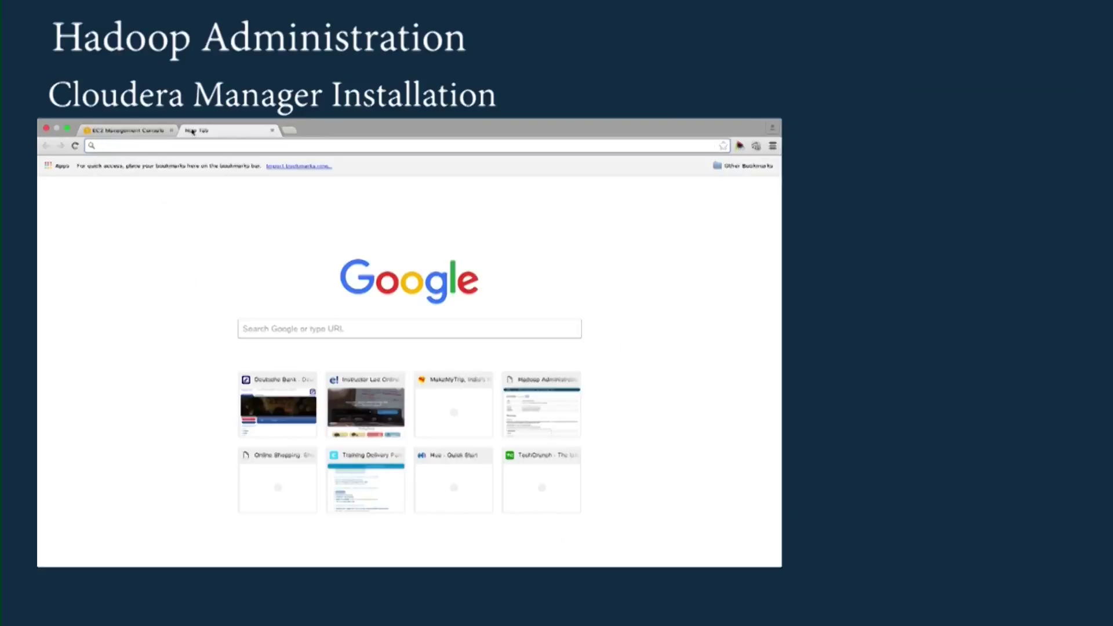
{"action": "type", "text": "google"}
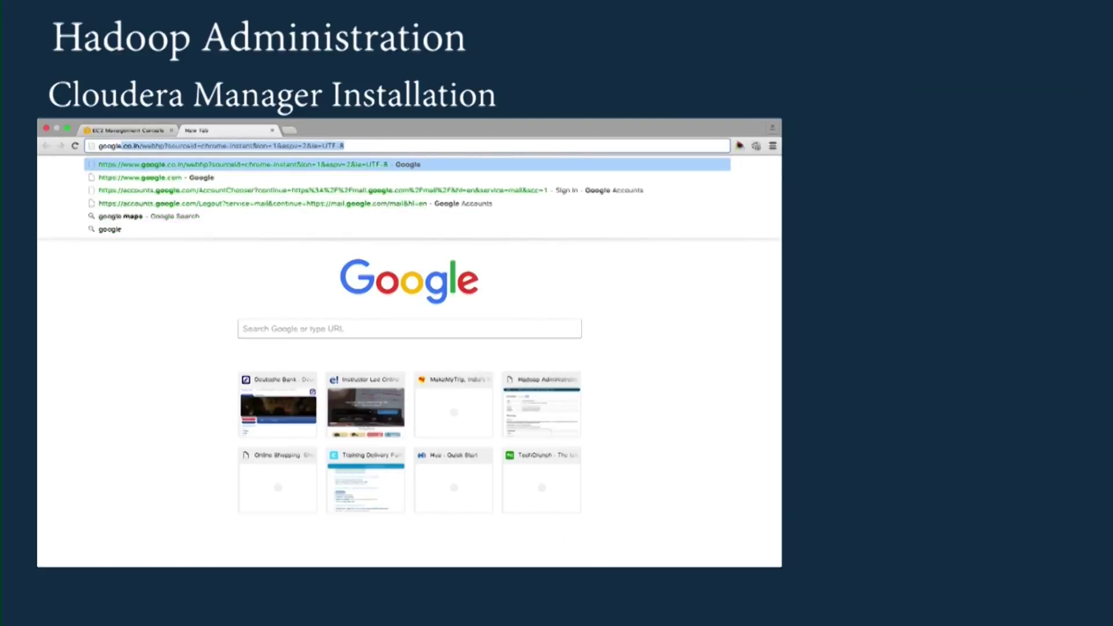
{"action": "type", "text": ".com"}
{"action": "key", "text": "Escape"}
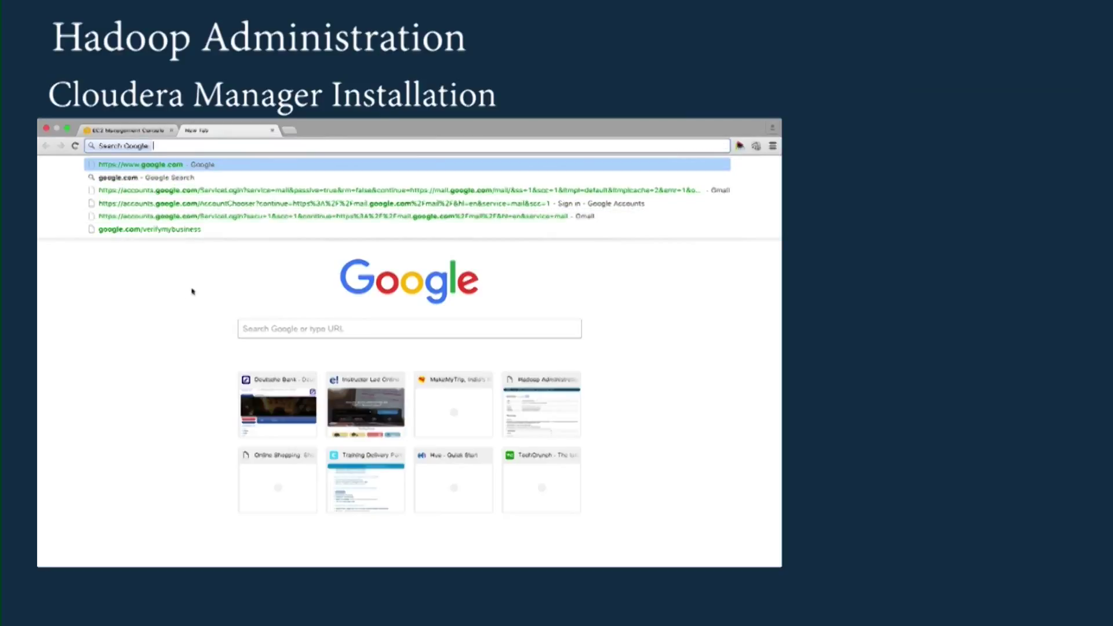
{"action": "left_click", "coordinate": [255, 328]}
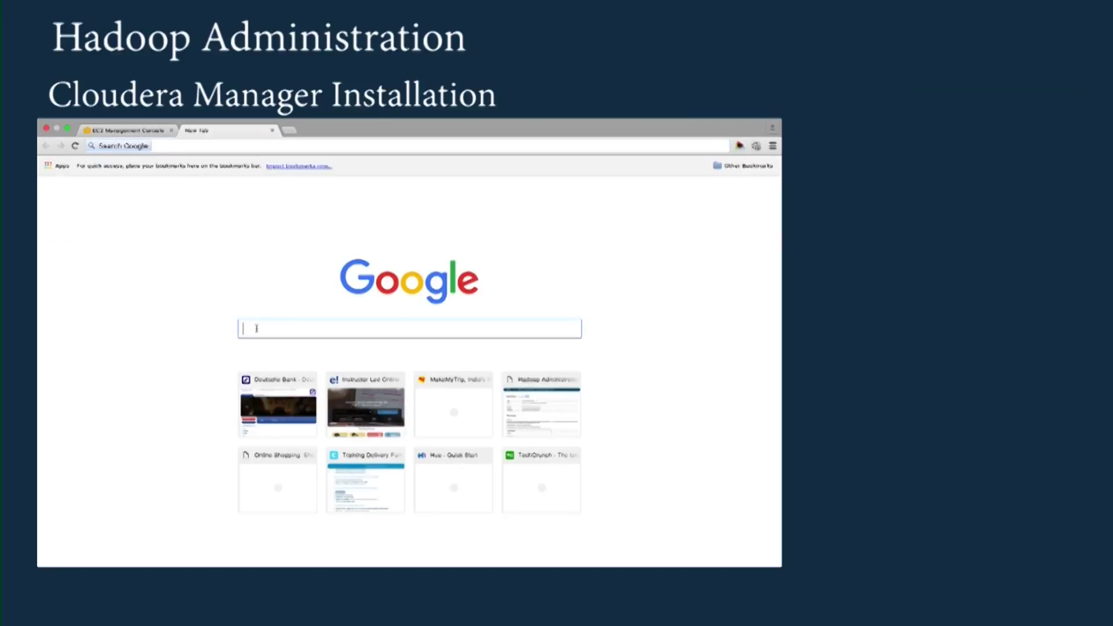
{"action": "key", "text": "super+l"}
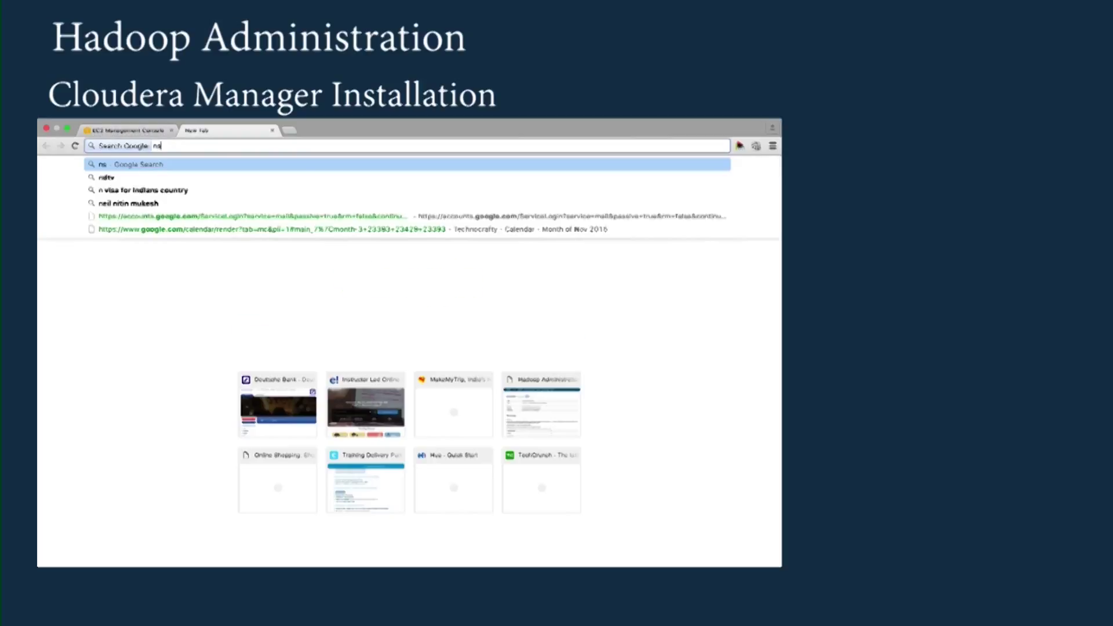
{"action": "type", "text": "i"}
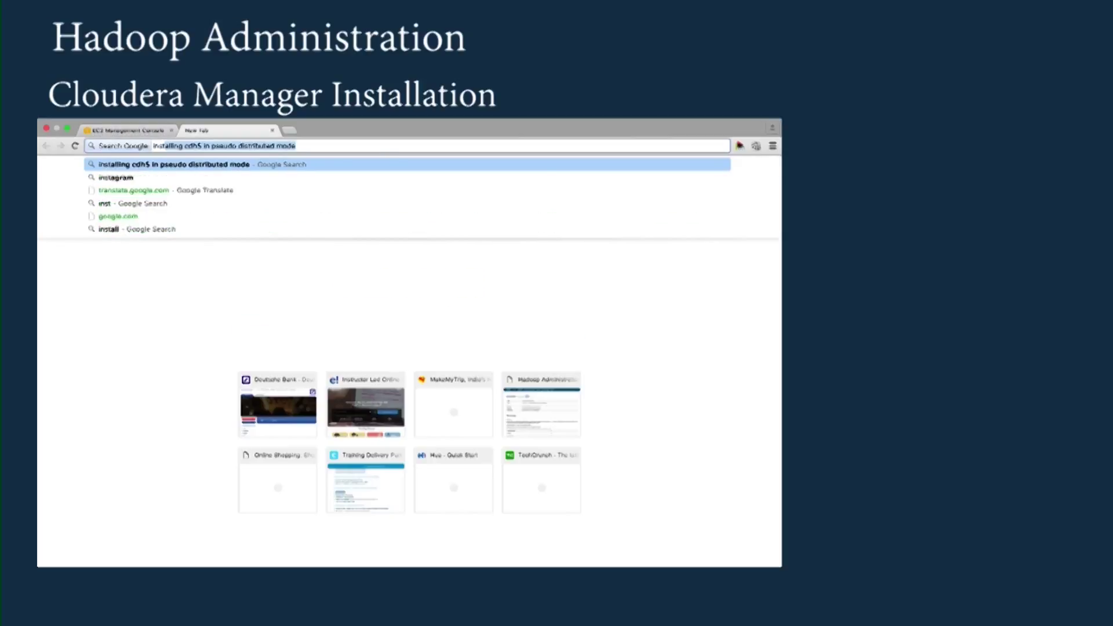
{"action": "type", "text": "nstalling c"}
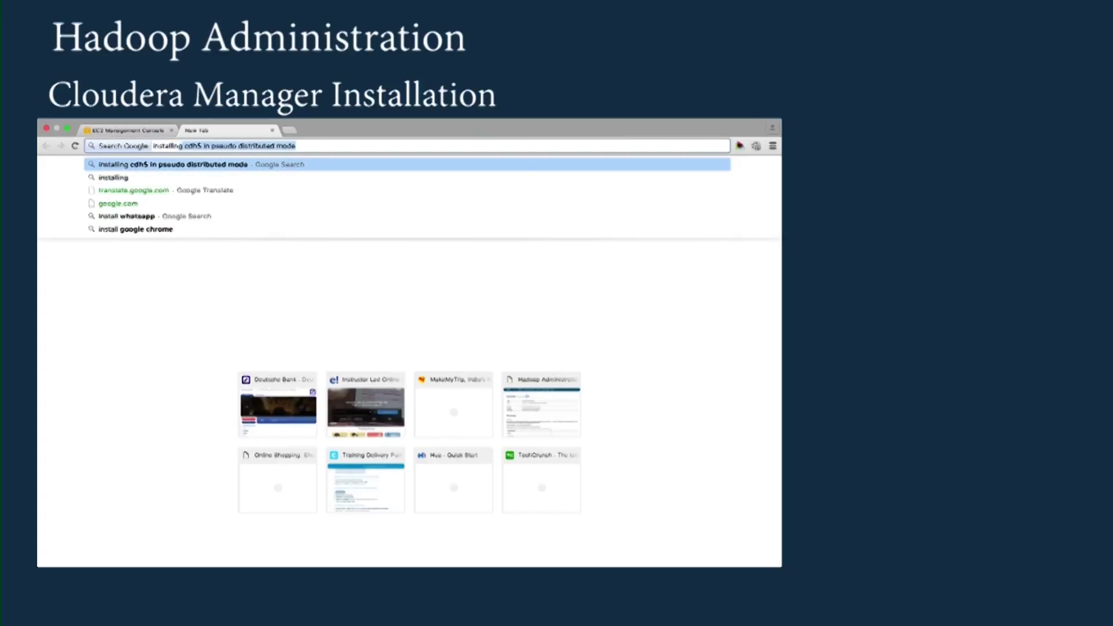
{"action": "type", "text": "loudera "}
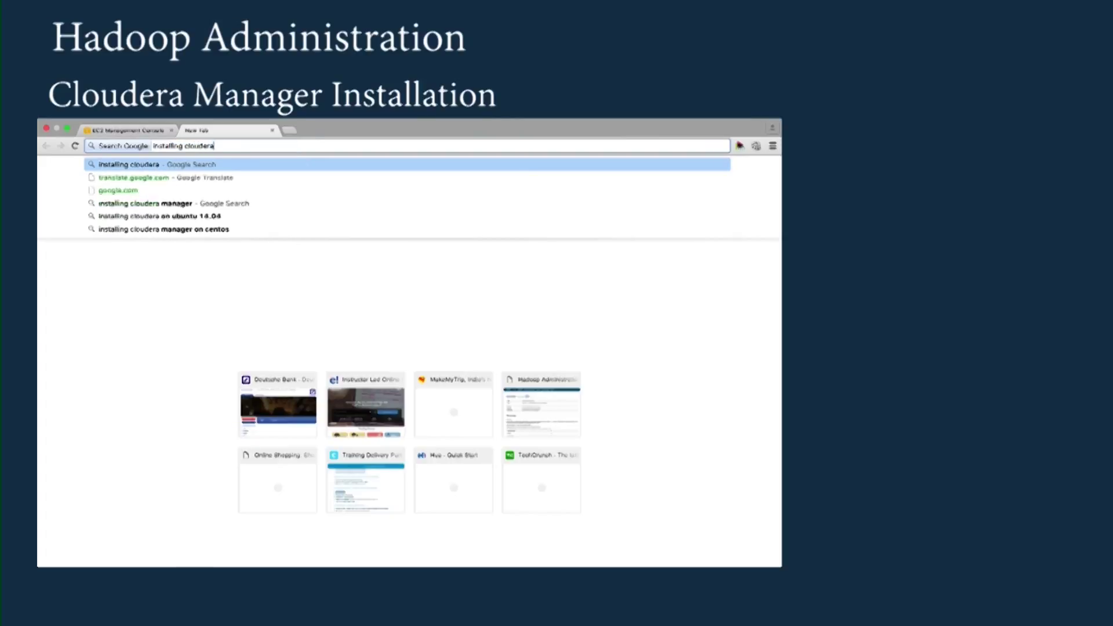
{"action": "type", "text": "manager "}
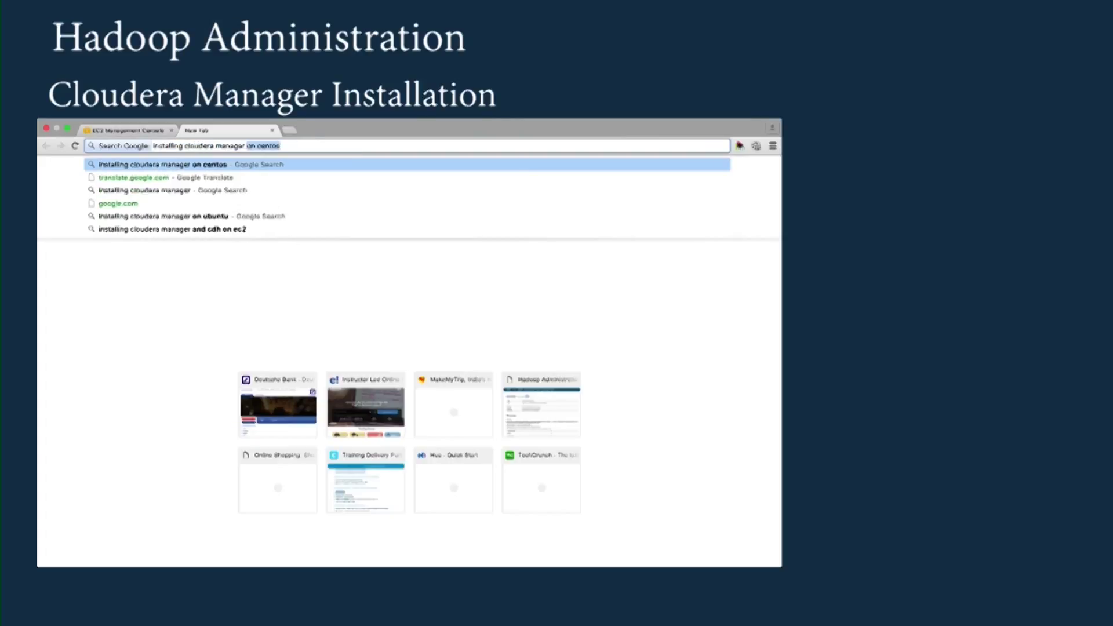
{"action": "type", "text": "4 on ec2"}
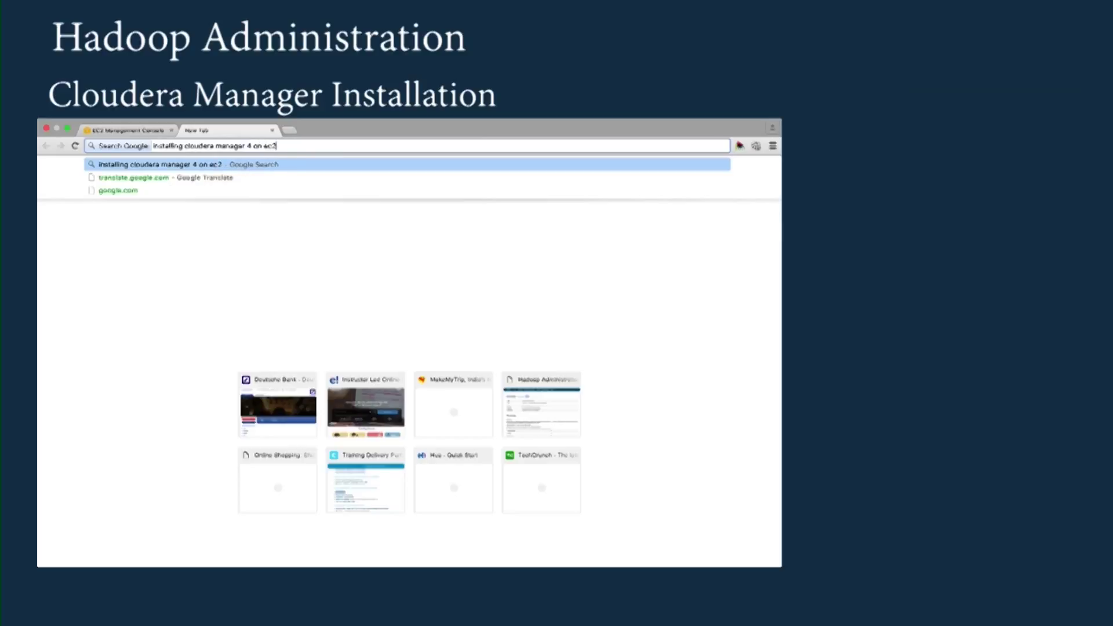
{"action": "key", "text": "Return"}
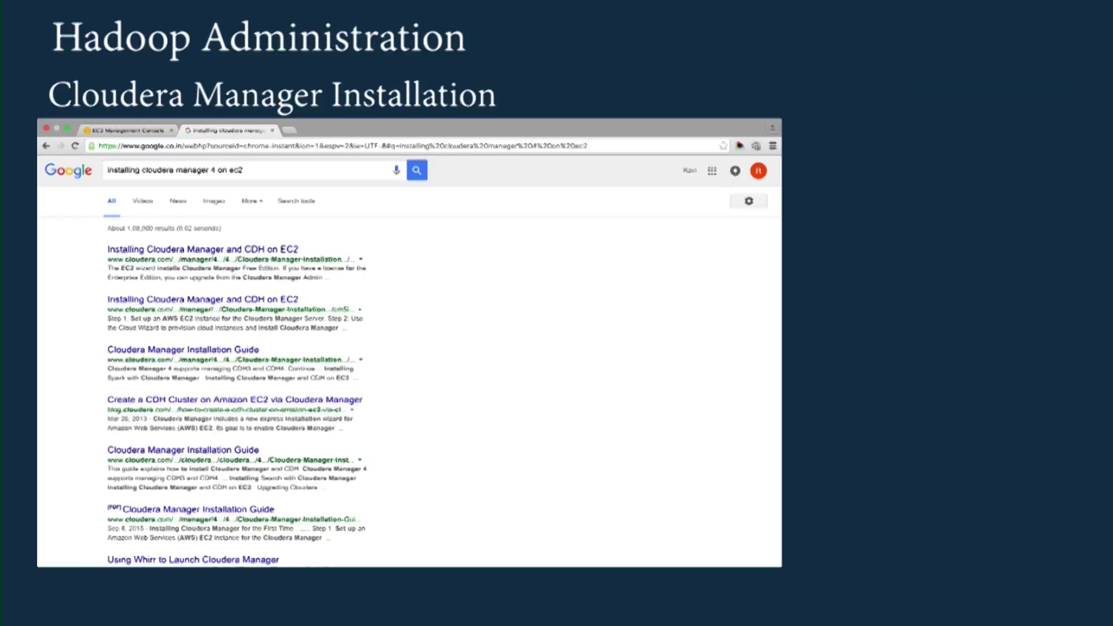
{"action": "left_click", "coordinate": [221, 250]}
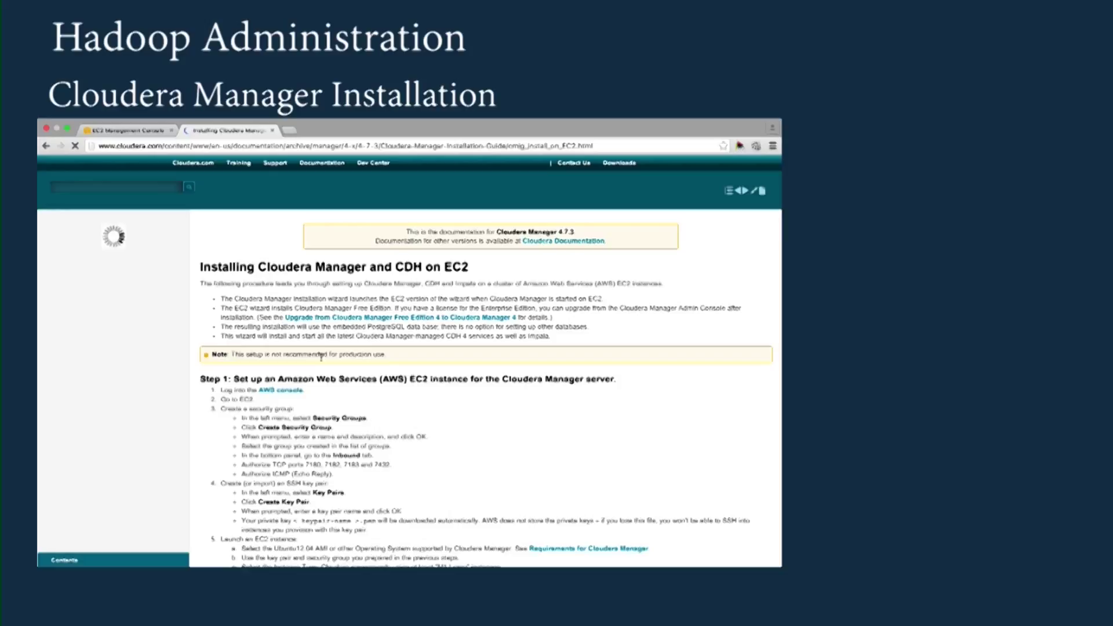
Step: Copy the guide's wget command that downloads cloudera-manager-installer.bin
{"action": "scroll", "coordinate": [416, 470], "scroll_direction": "down", "scroll_amount": 5}
{"action": "scroll", "coordinate": [416, 470], "scroll_direction": "down", "scroll_amount": 2}
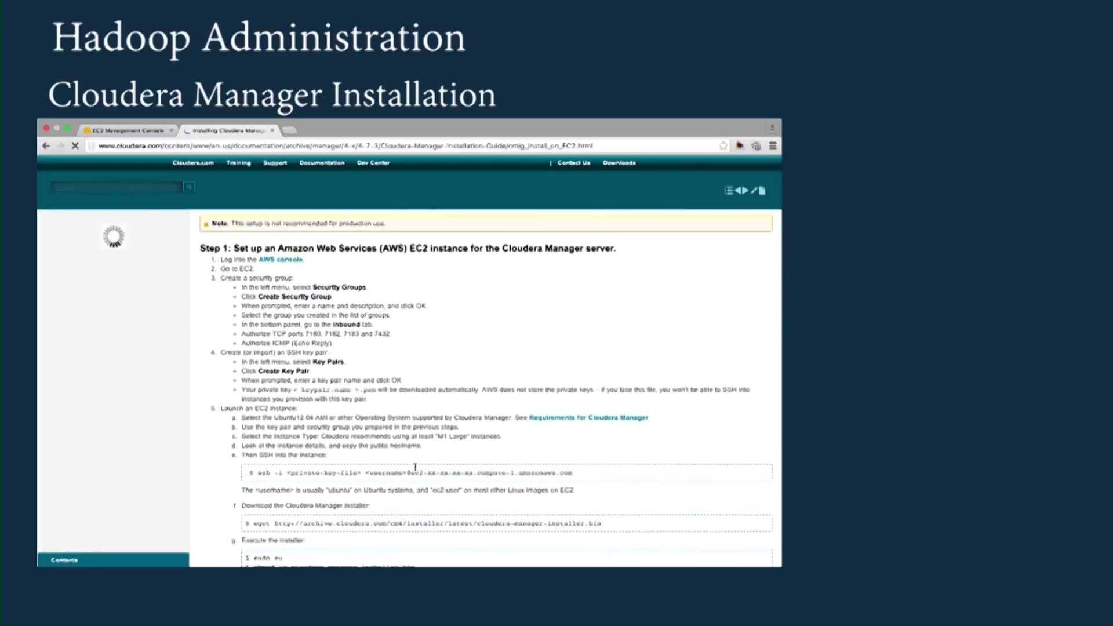
{"action": "scroll", "coordinate": [415, 467], "scroll_direction": "down", "scroll_amount": 5}
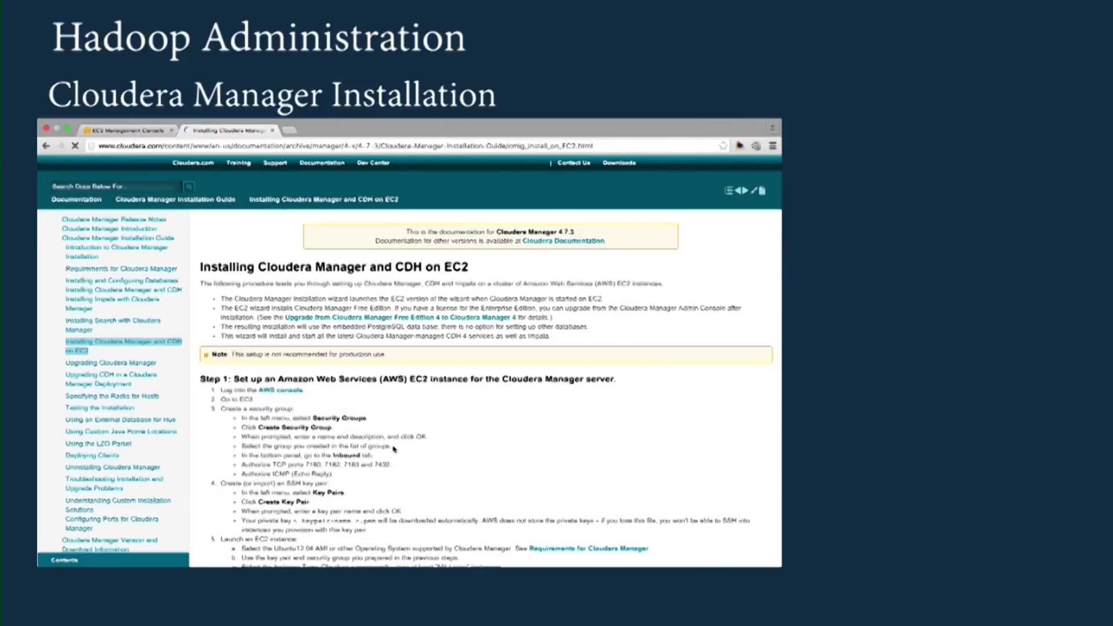
{"action": "scroll", "coordinate": [394, 449], "scroll_direction": "down", "scroll_amount": 5}
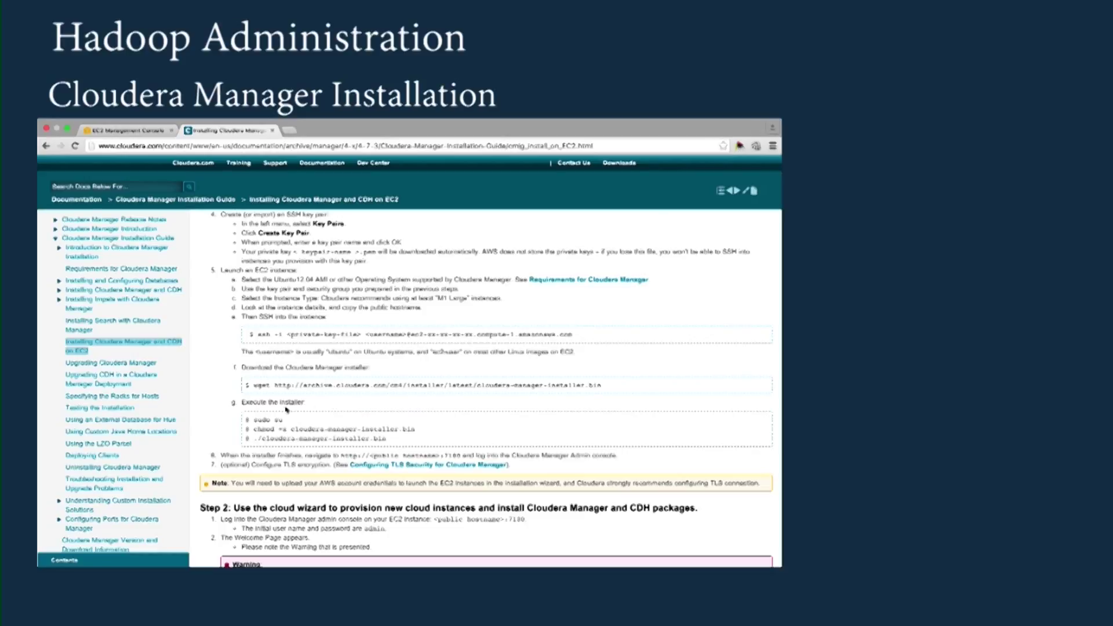
{"action": "left_click_drag", "start_coordinate": [253, 385], "coordinate": [581, 386]}
{"action": "right_click", "coordinate": [581, 386]}
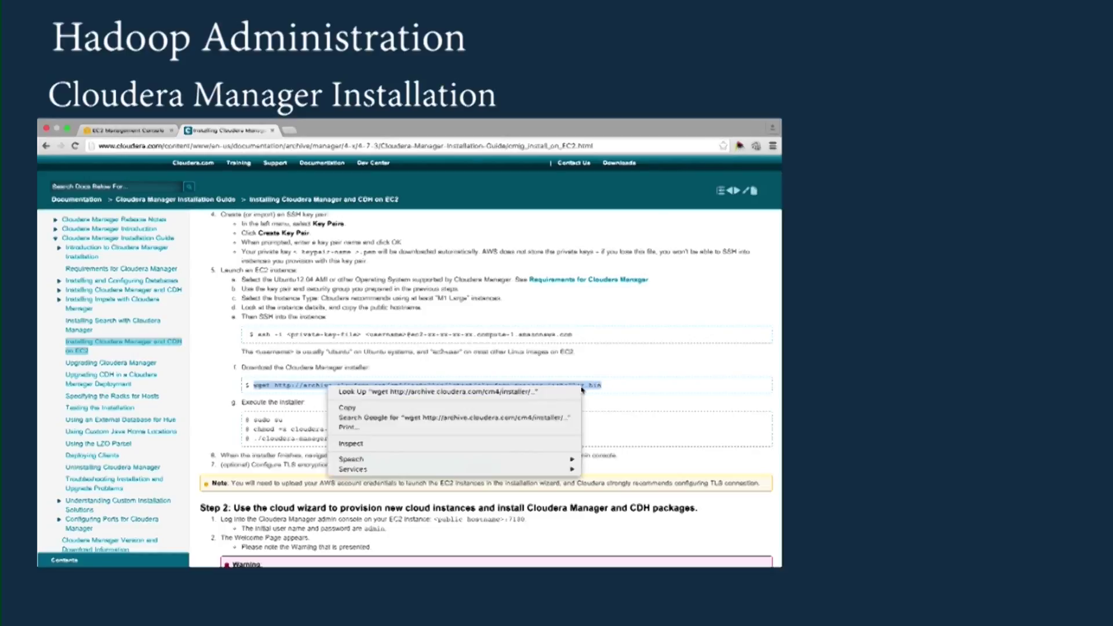
{"action": "left_click", "coordinate": [520, 410]}
{"action": "key", "text": "ctrl+Up"}
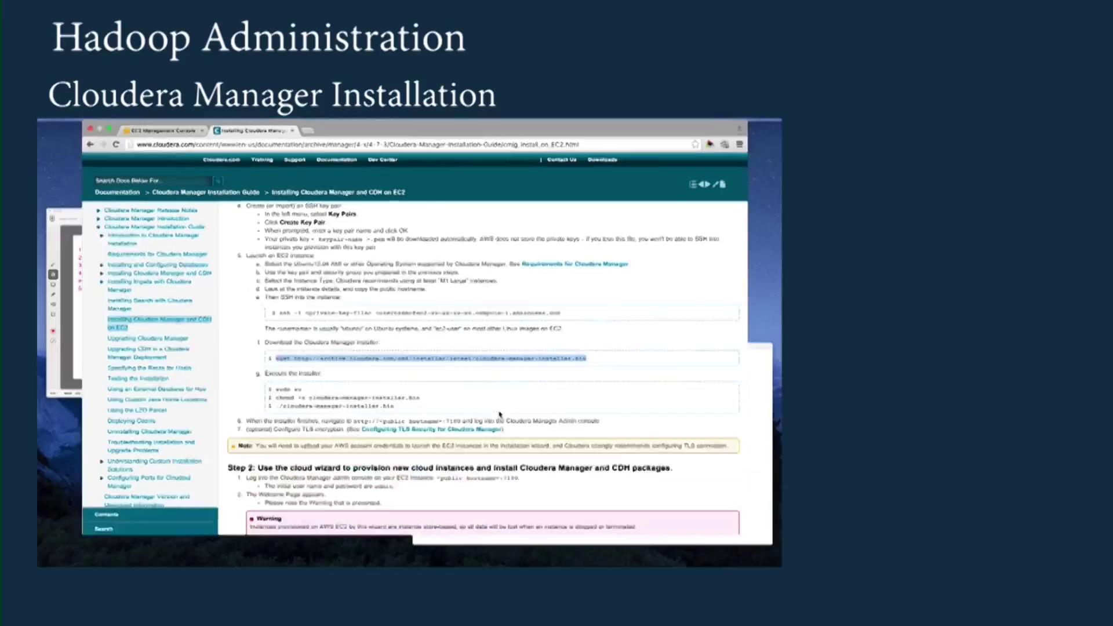
Step: Reconnect to the rebooted EC2 instance as root with the recalled ssh command, then clear the screen
{"action": "left_click", "coordinate": [484, 430]}
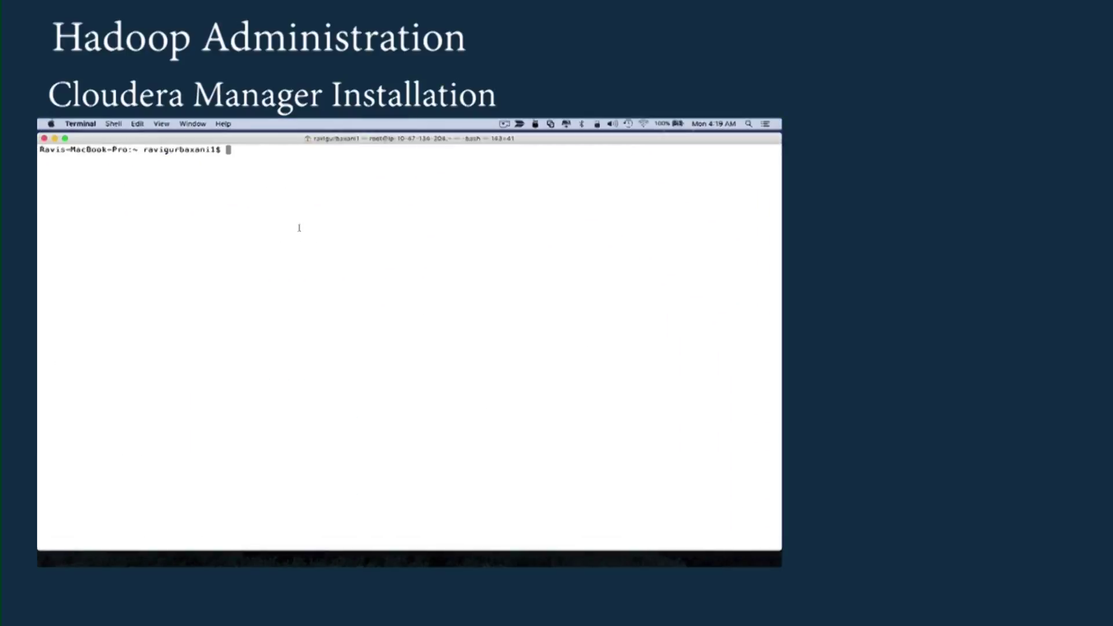
{"action": "key", "text": "super+v"}
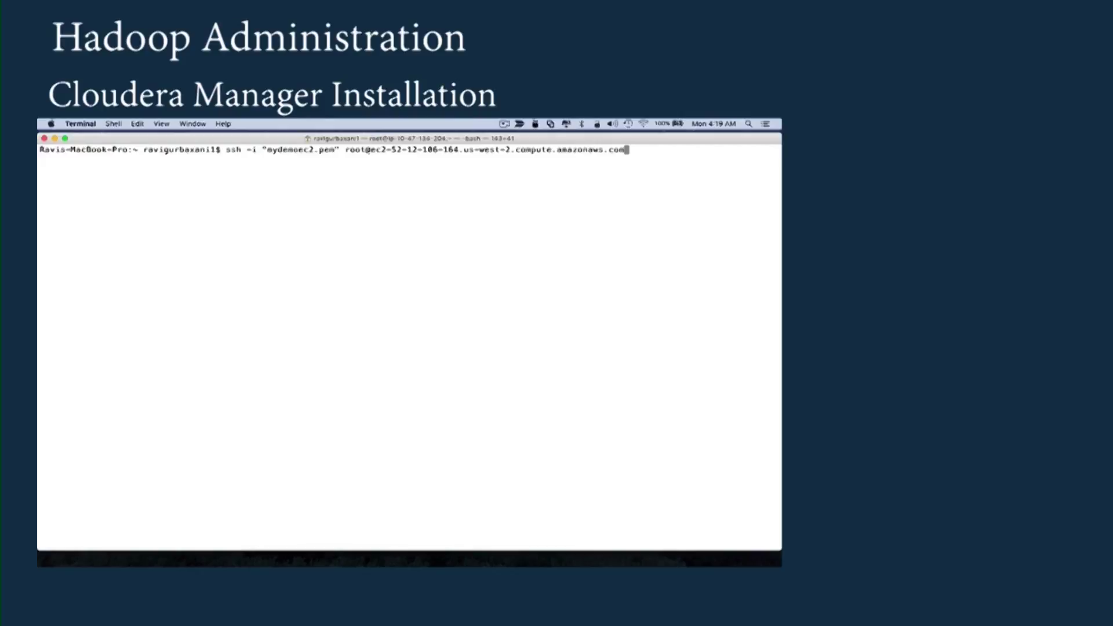
{"action": "key", "text": "Return"}
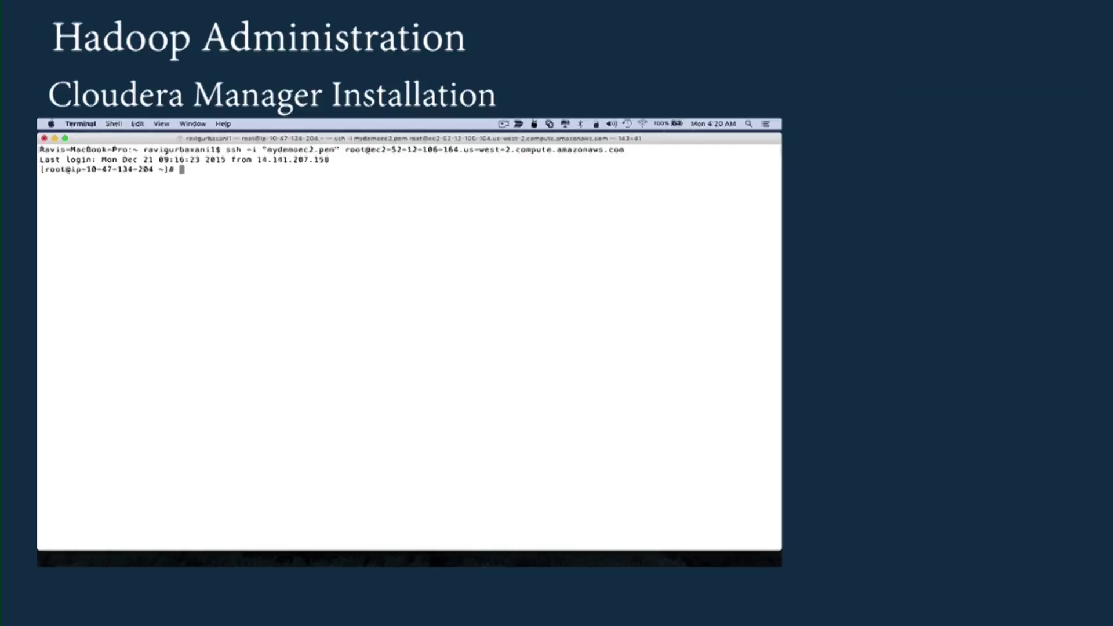
{"action": "type", "text": "clear"}
{"action": "key", "text": "Return"}
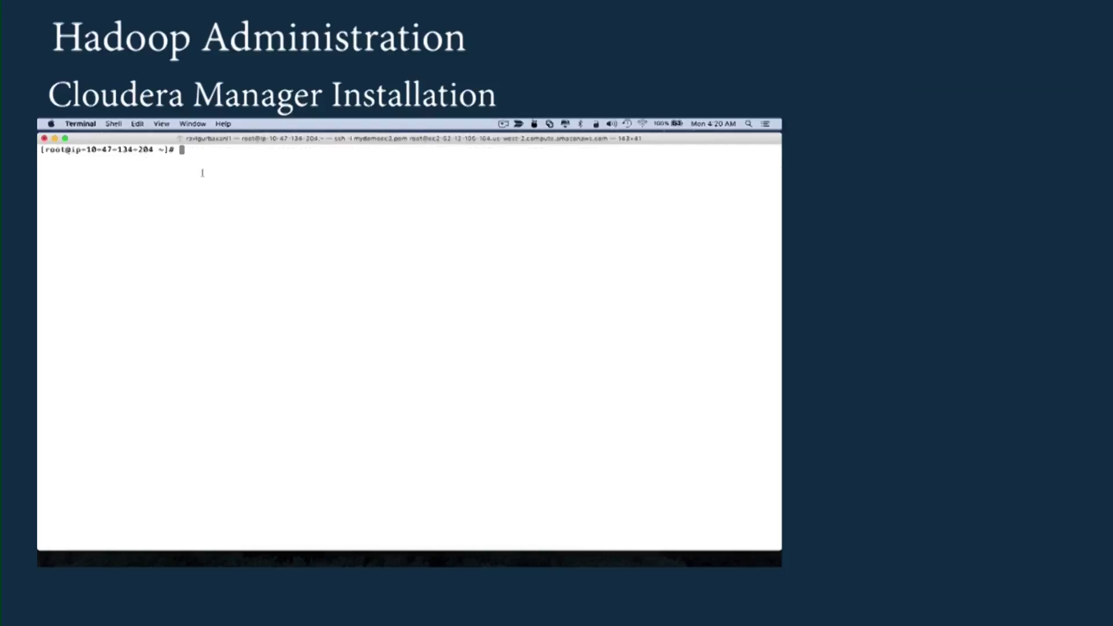
Step: Install wget on the instance with 'yum -y install wget', then clear the output
{"action": "right_click", "coordinate": [182, 147]}
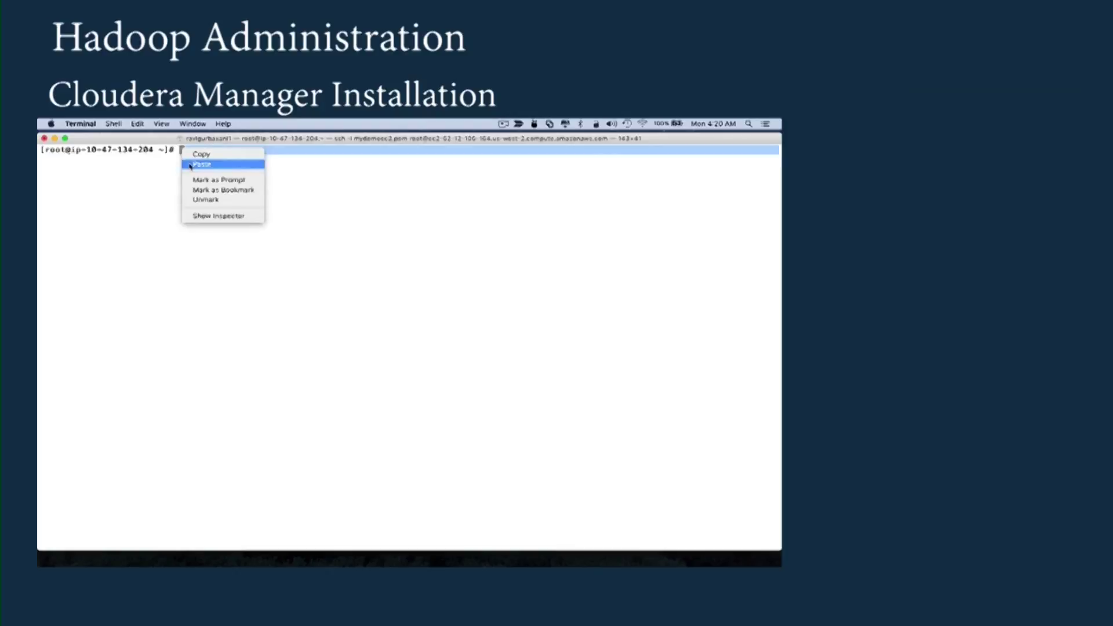
{"action": "left_click", "coordinate": [188, 164]}
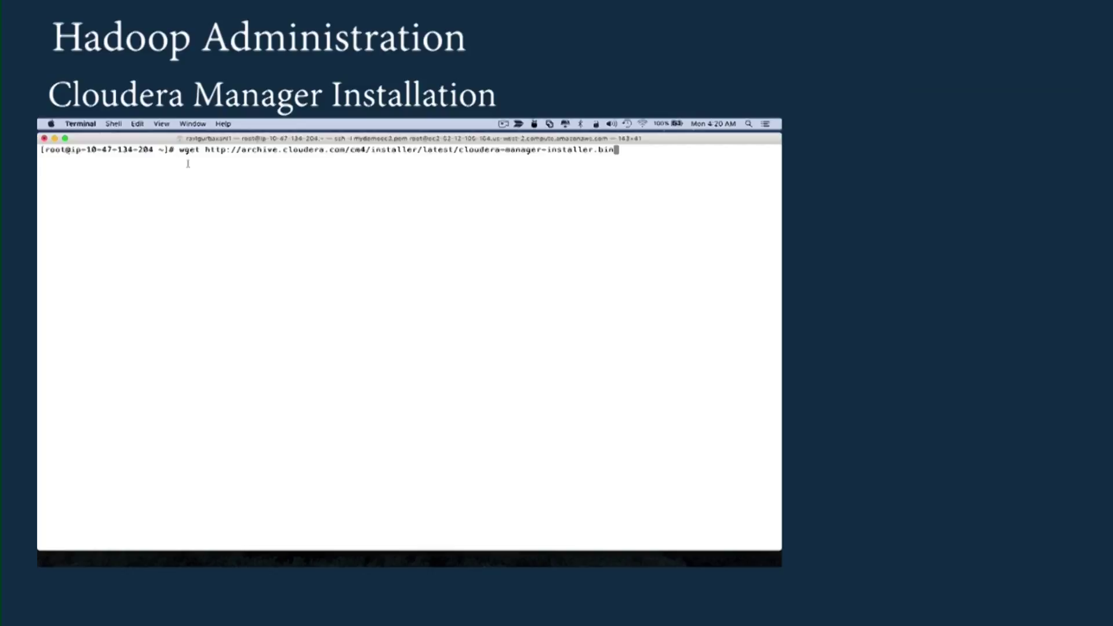
{"action": "key", "text": "ctrl+u"}
{"action": "type", "text": "yum -y ins"}
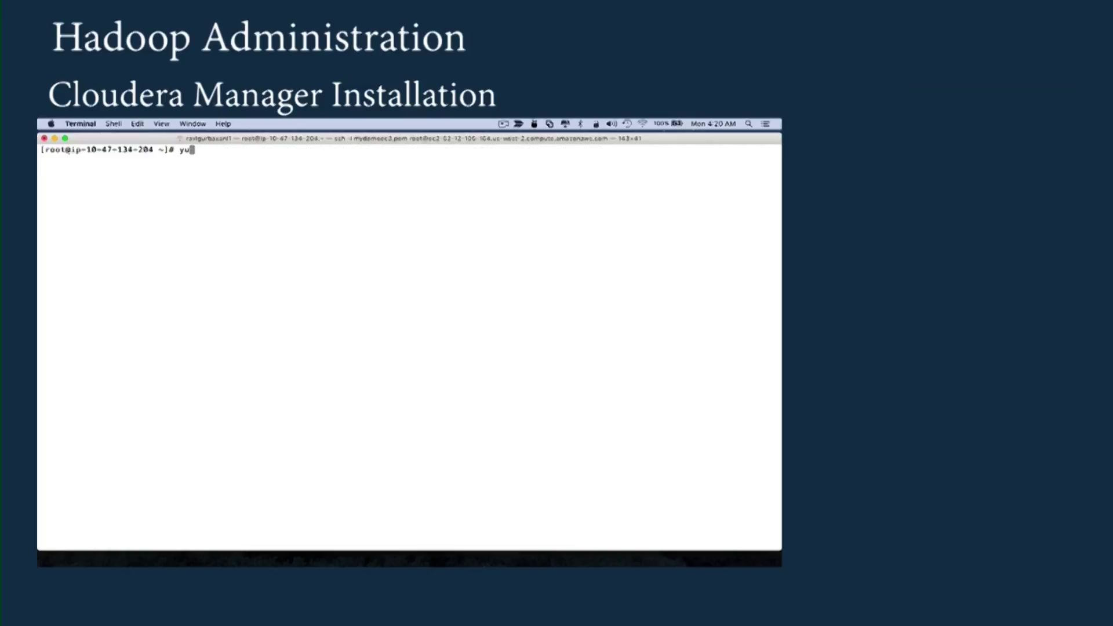
{"action": "type", "text": "tall wget"}
{"action": "key", "text": "Return"}
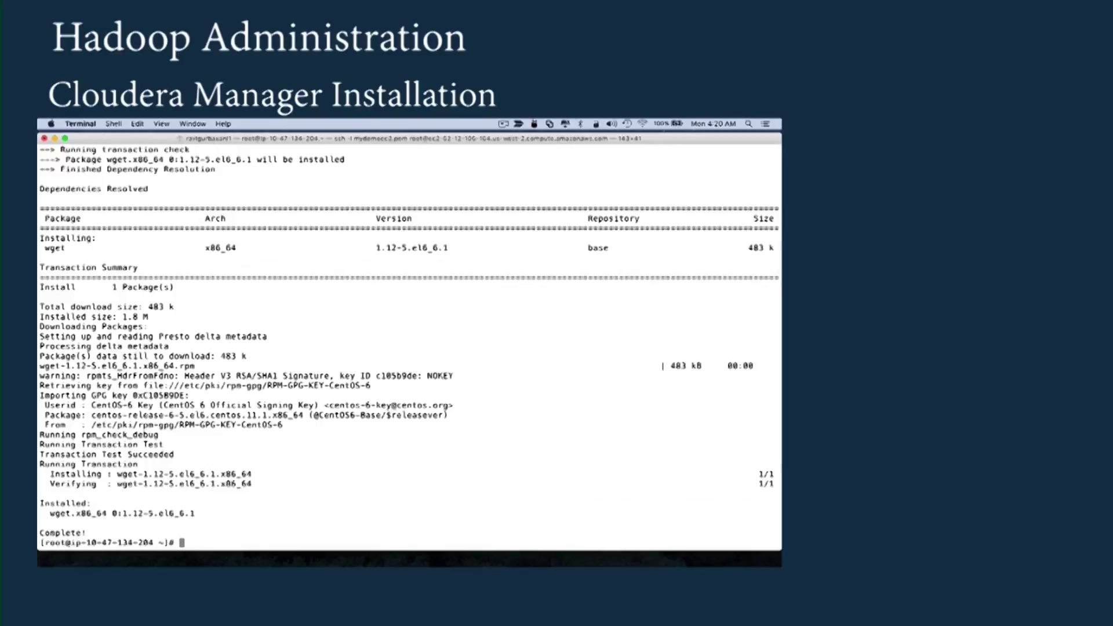
{"action": "type", "text": "clear"}
{"action": "key", "text": "Return"}
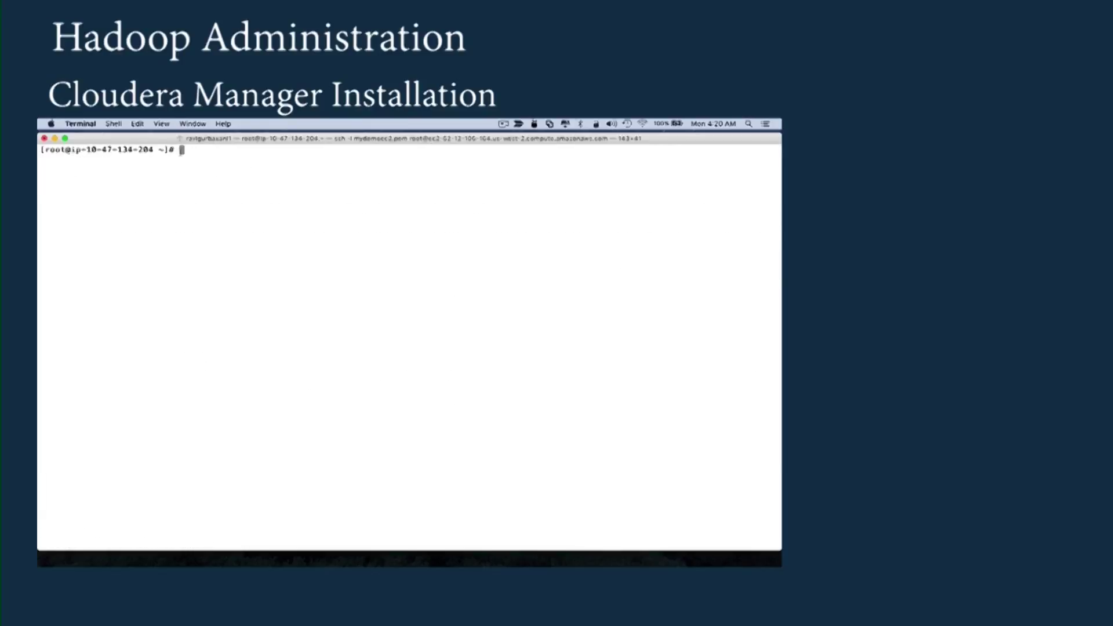
Step: Paste and run the wget command to download cloudera-manager-installer.bin
{"action": "right_click", "coordinate": [184, 153]}
{"action": "left_click", "coordinate": [190, 166]}
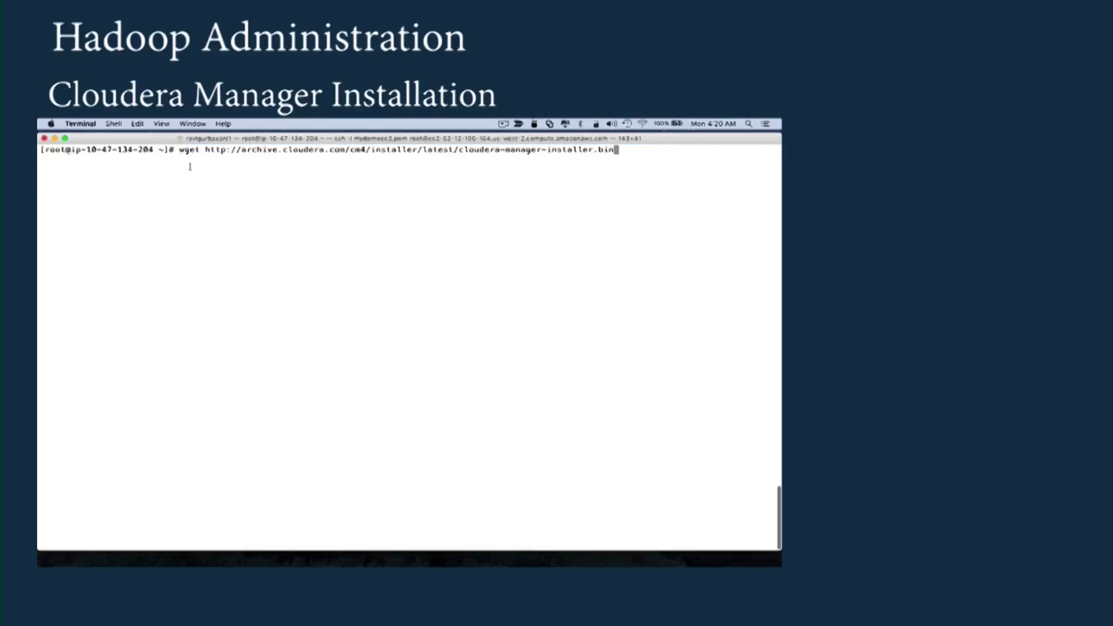
{"action": "key", "text": "Return"}
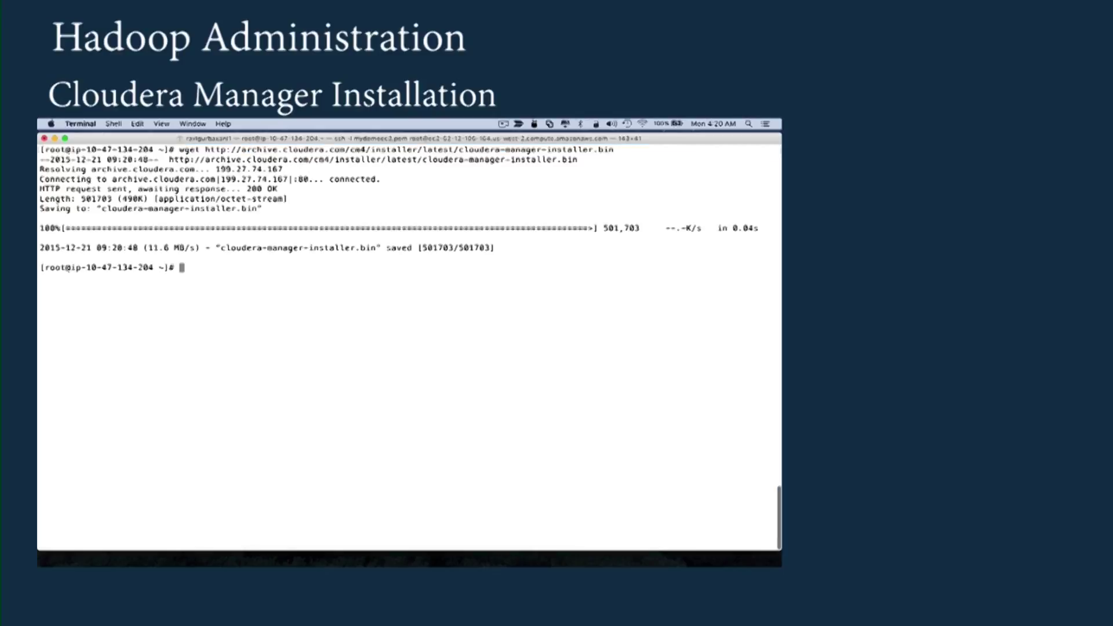
Step: Make cloudera-manager-installer.bin executable with chmod +x and launch it
{"action": "type", "text": "chmod +x cl"}
{"action": "key", "text": "Tab"}
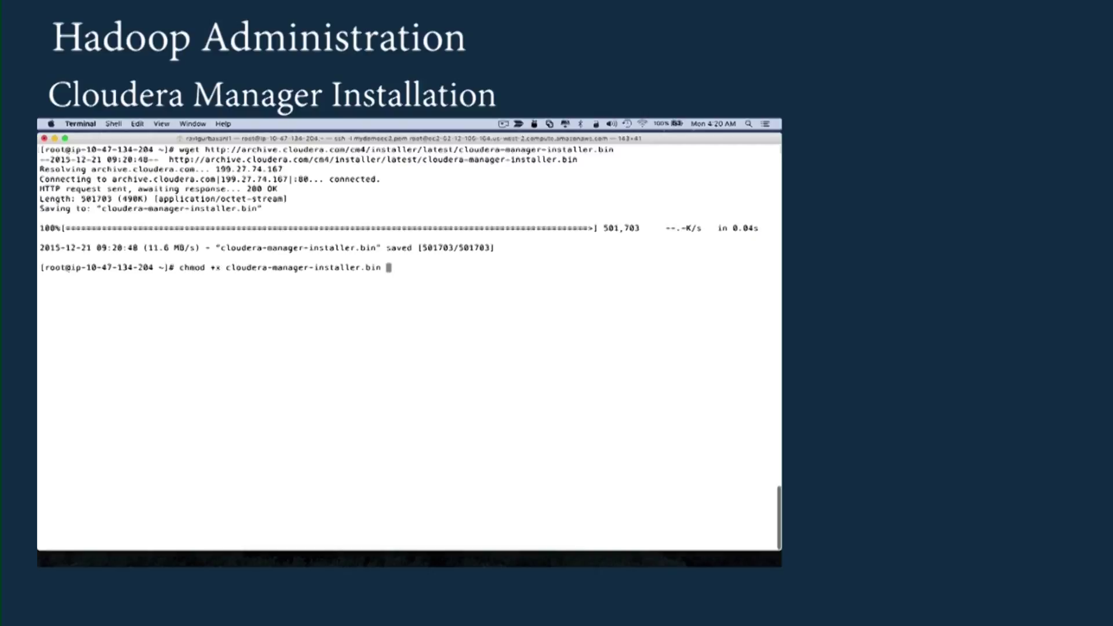
{"action": "key", "text": "Return"}
{"action": "type", "text": "./cl"}
{"action": "key", "text": "Tab"}
{"action": "key", "text": "Return"}
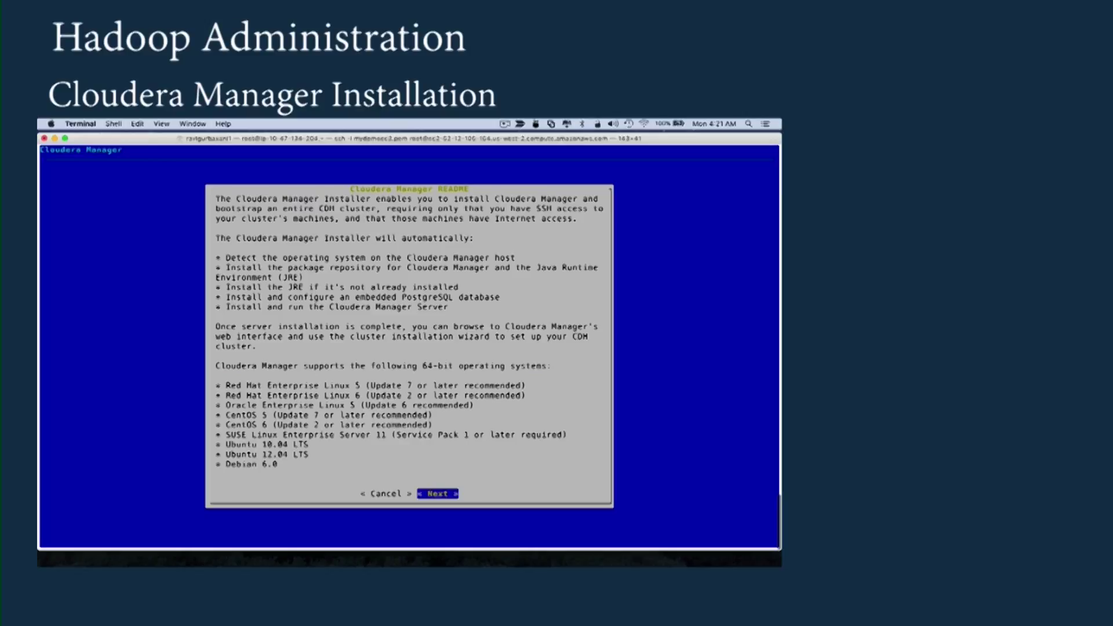
Step: Move past the README and accept both the Cloudera and Oracle Java licenses
{"action": "key", "text": "Return"}
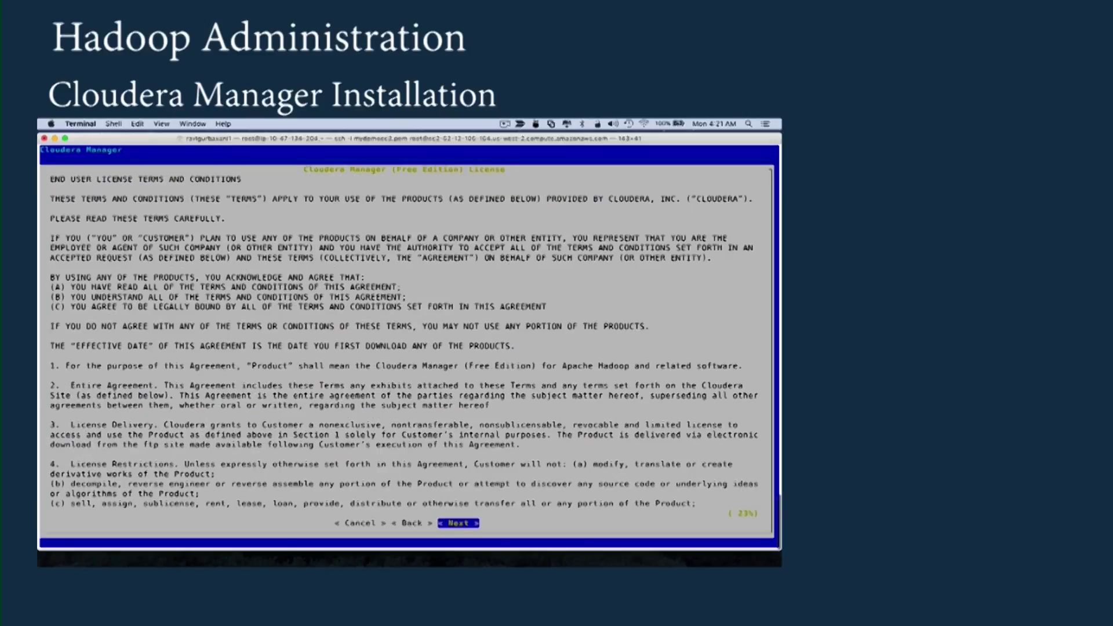
{"action": "key", "text": "Return"}
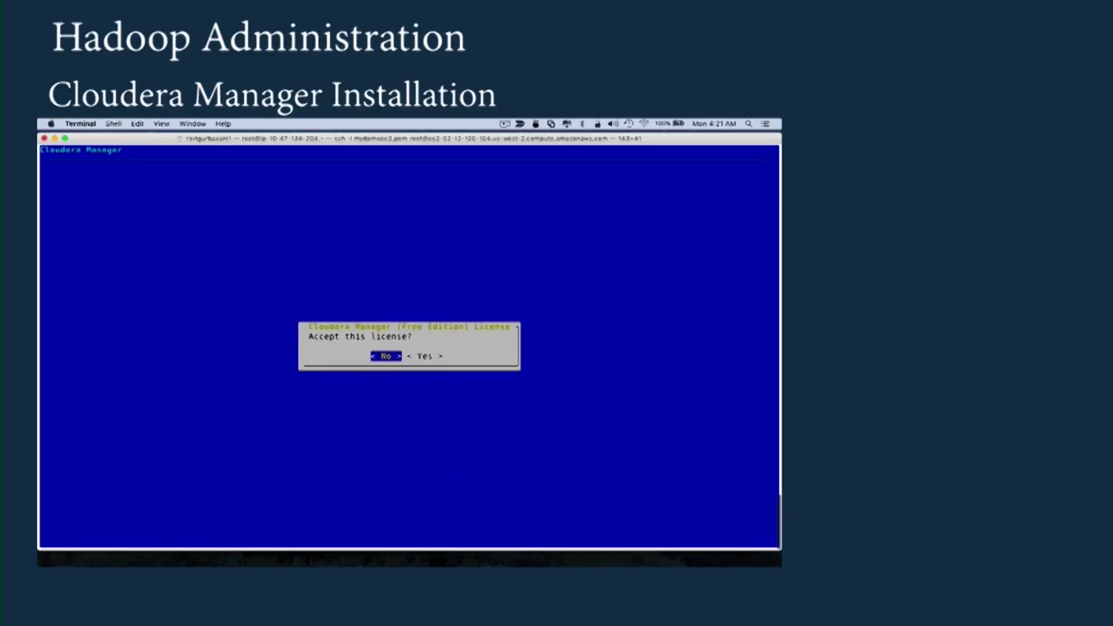
{"action": "key", "text": "Right"}
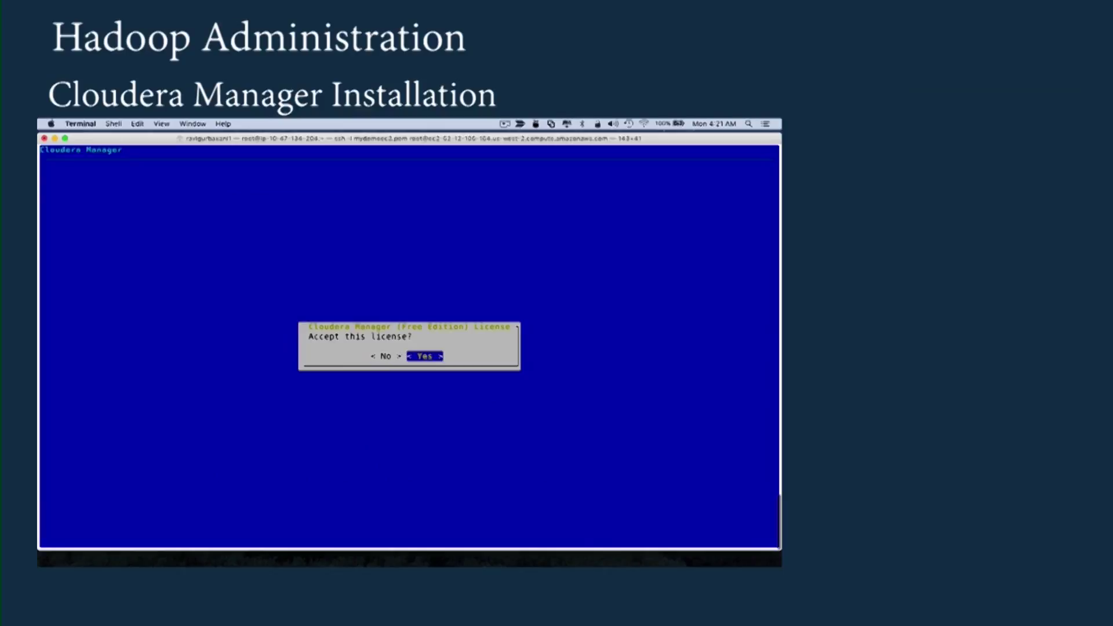
{"action": "key", "text": "Return"}
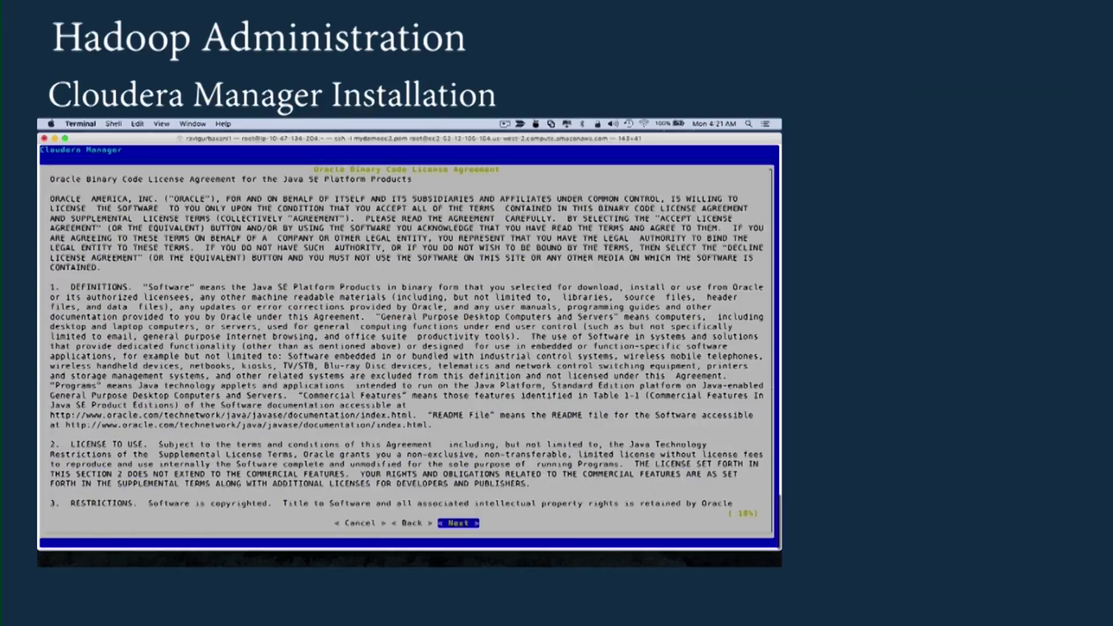
{"action": "key", "text": "Return"}
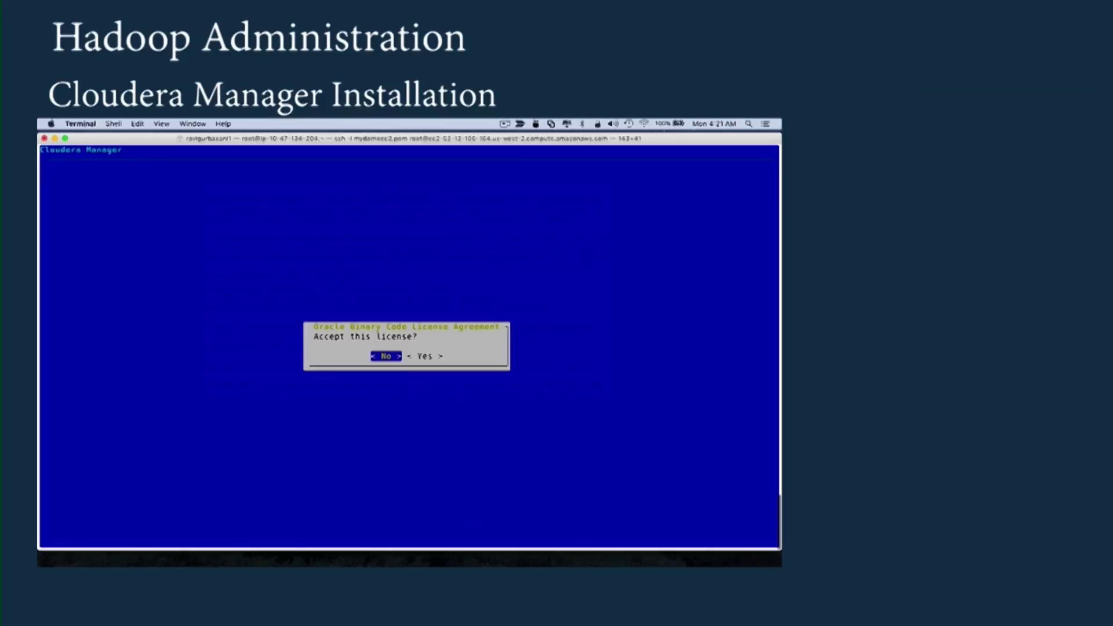
{"action": "key", "text": "Right"}
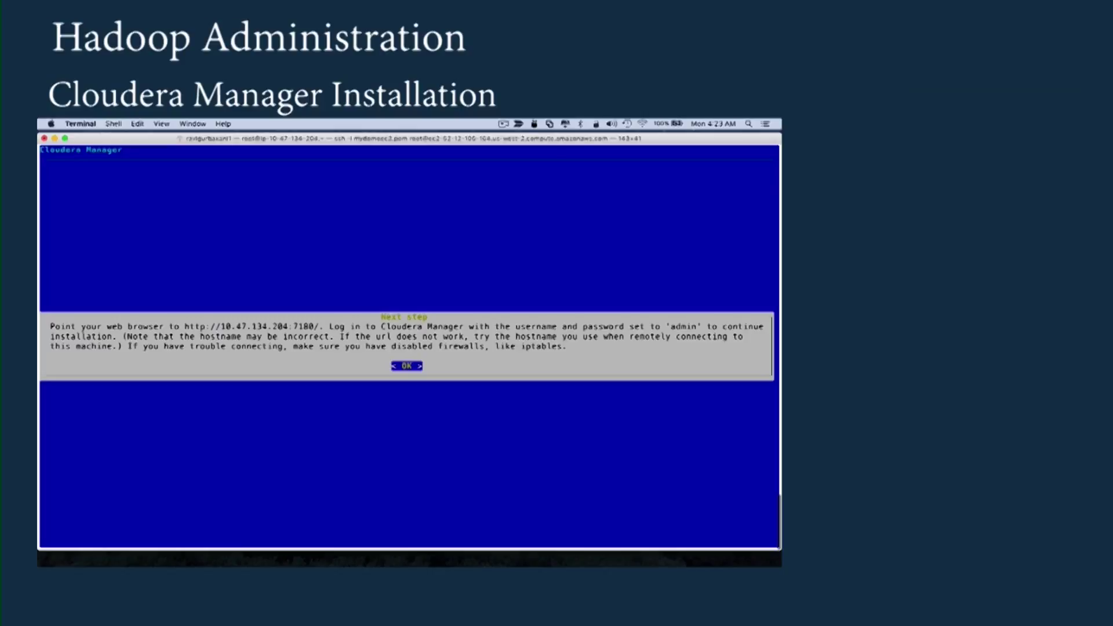
Step: Dismiss the installer's final notices and list Cloudera scripts with 'ls -ltr /etc/init.d/ | grep cloudera'
{"action": "key", "text": "Return"}
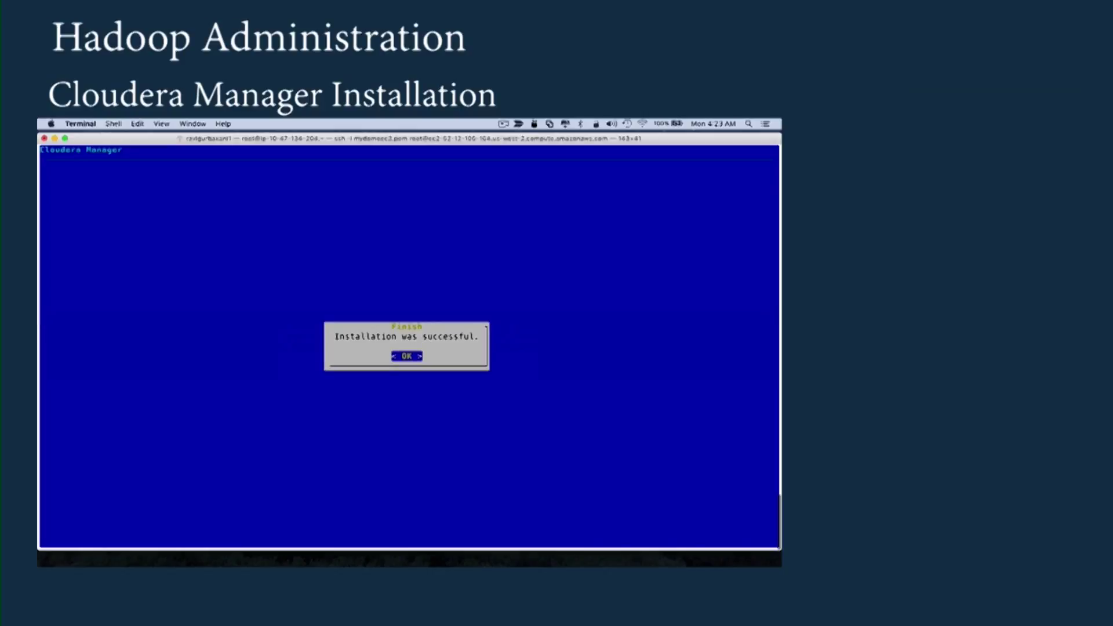
{"action": "key", "text": "Return"}
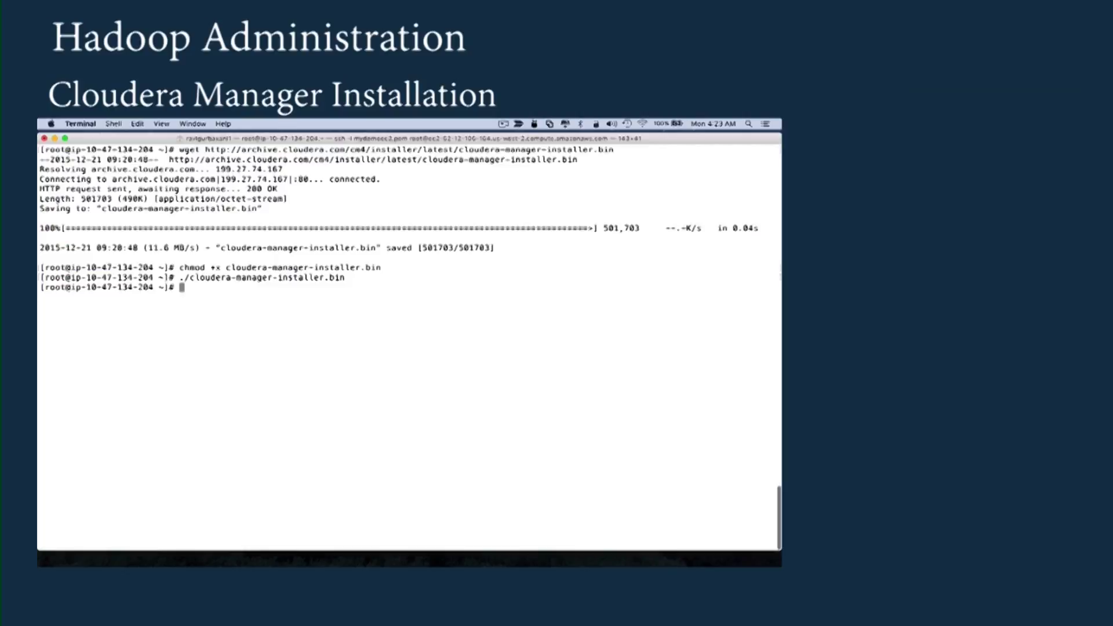
{"action": "type", "text": "ls -ltr /etc/init.d/ | grep cloude"}
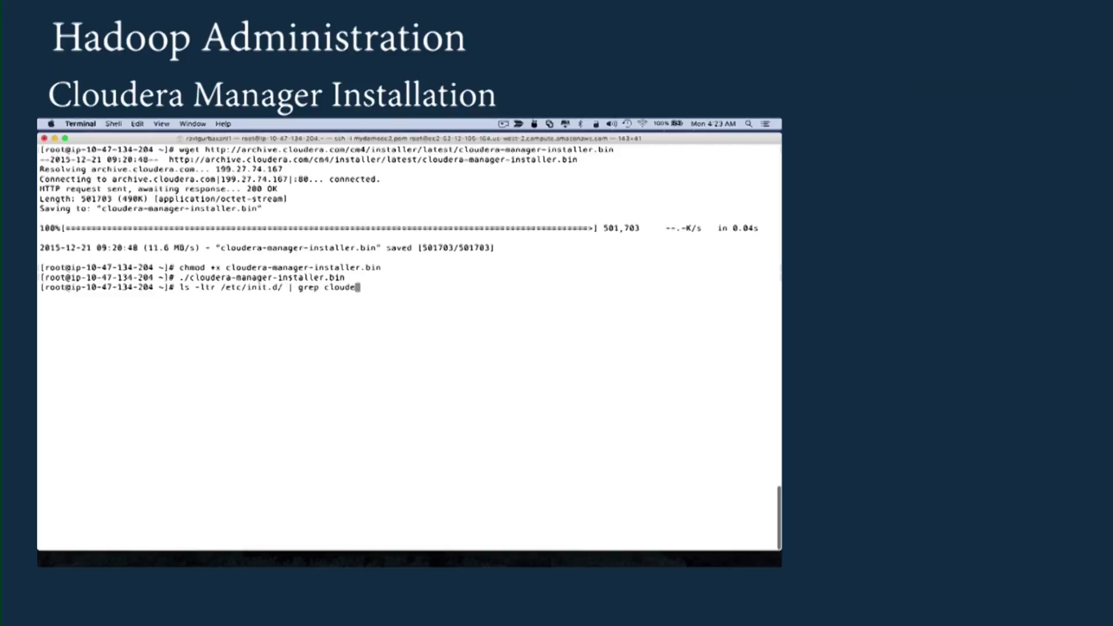
{"action": "type", "text": "ra"}
{"action": "key", "text": "Return"}
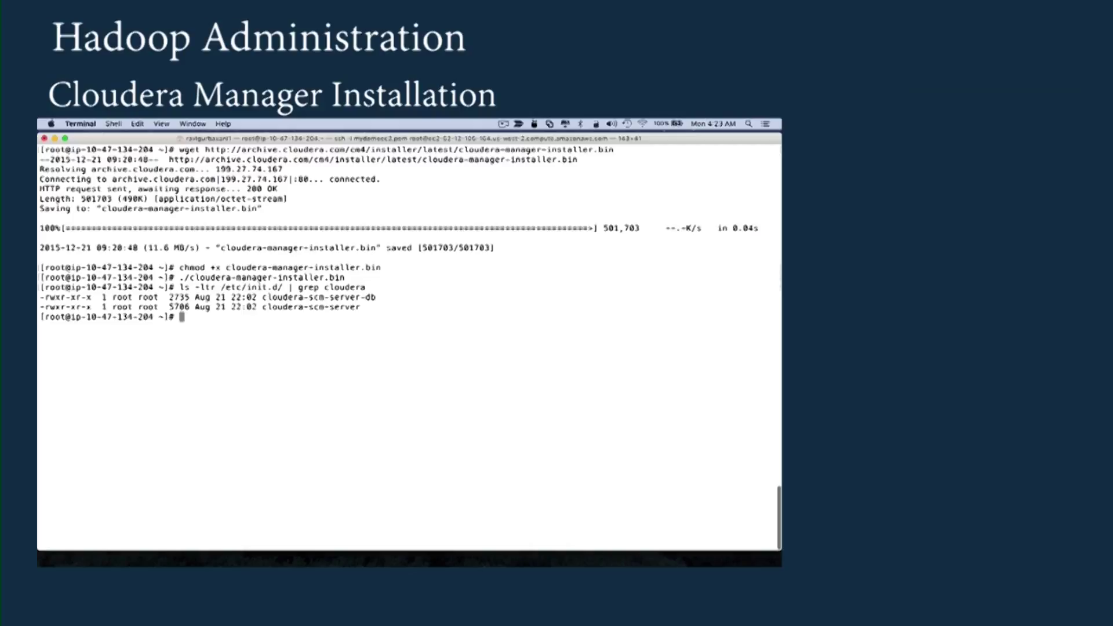
Step: Highlight 'scm' in the cloudera-scm-server script name, then clear the screen
{"action": "double_click", "coordinate": [316, 308]}
{"action": "left_click", "coordinate": [284, 315]}
{"action": "type", "text": "clear"}
{"action": "key", "text": "Return"}
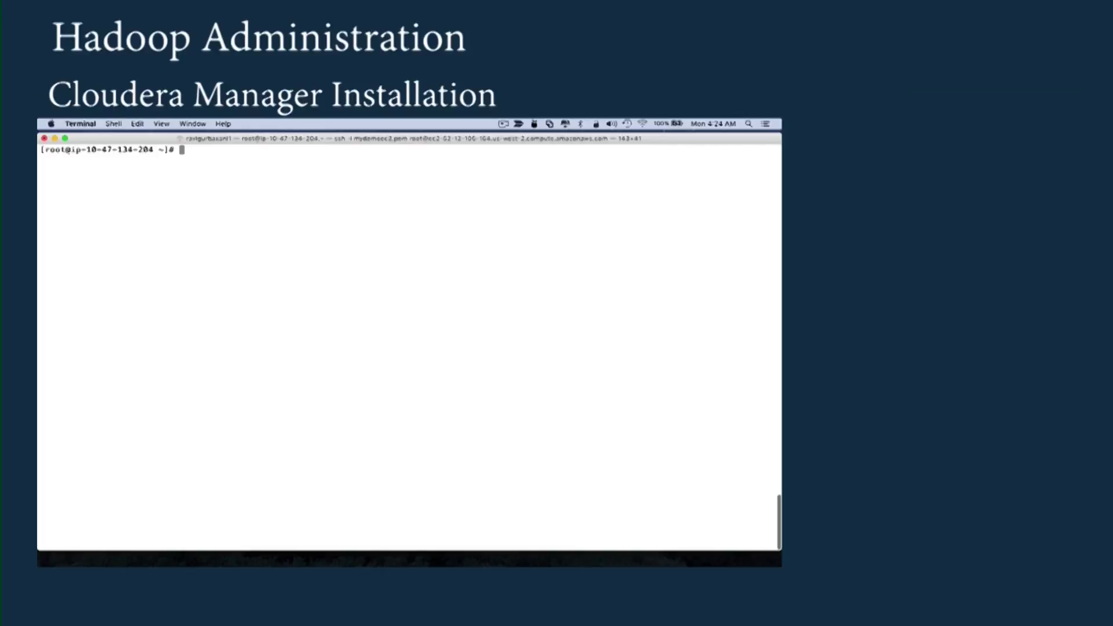
Step: Open a new Basic Terminal tab and edit /private/etc/hosts in vi
{"action": "left_click", "coordinate": [113, 123]}
{"action": "mouse_move", "coordinate": [122, 147]}
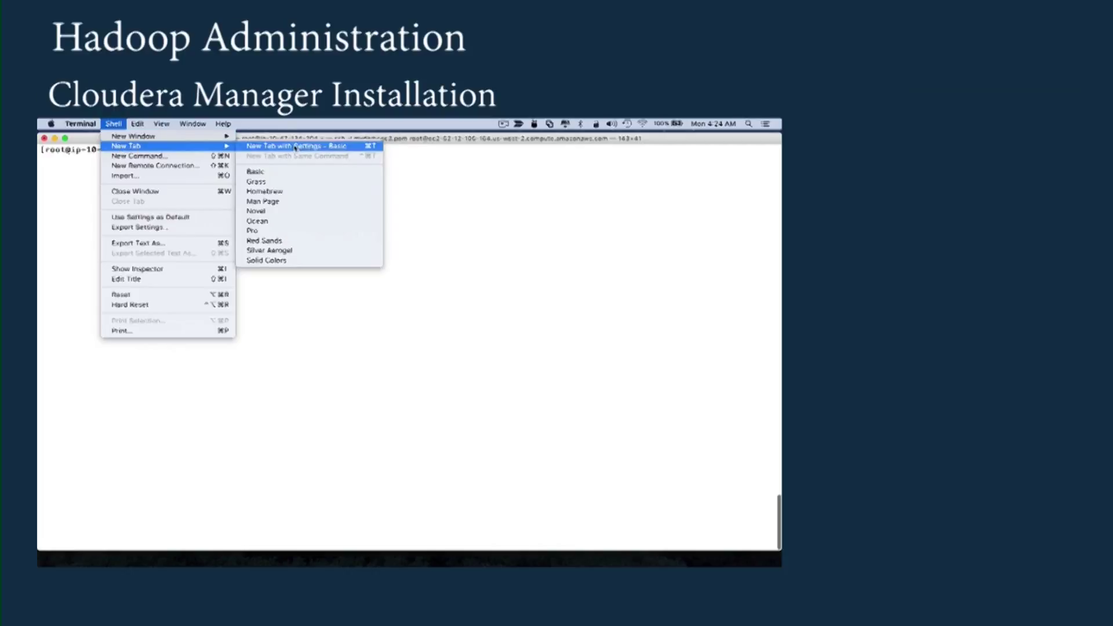
{"action": "left_click", "coordinate": [271, 172]}
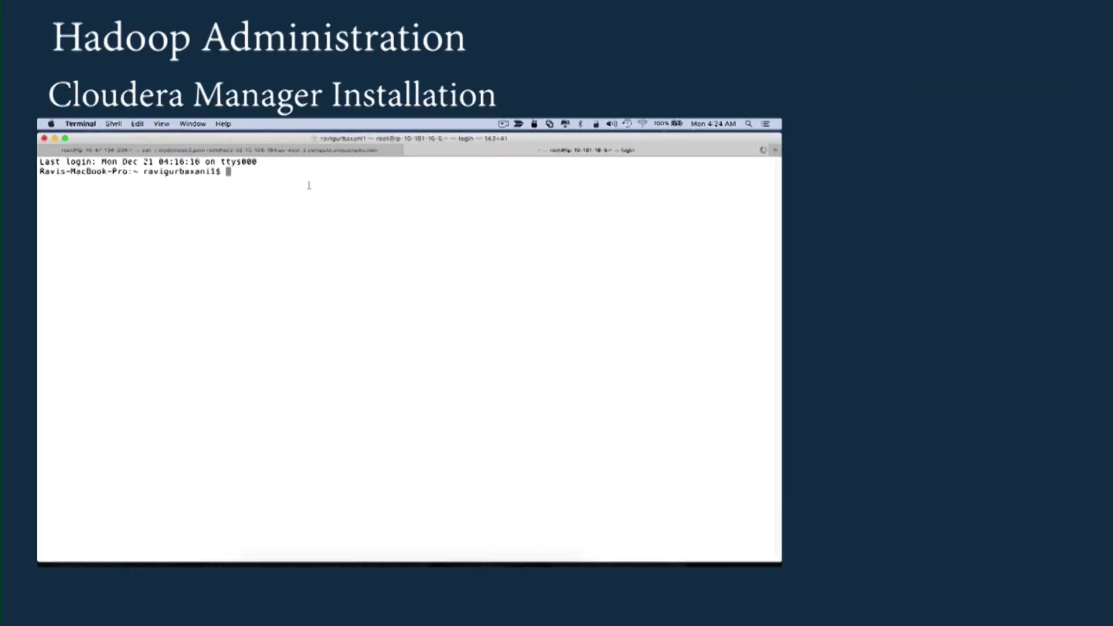
{"action": "type", "text": "vi /private/etc/hosts"}
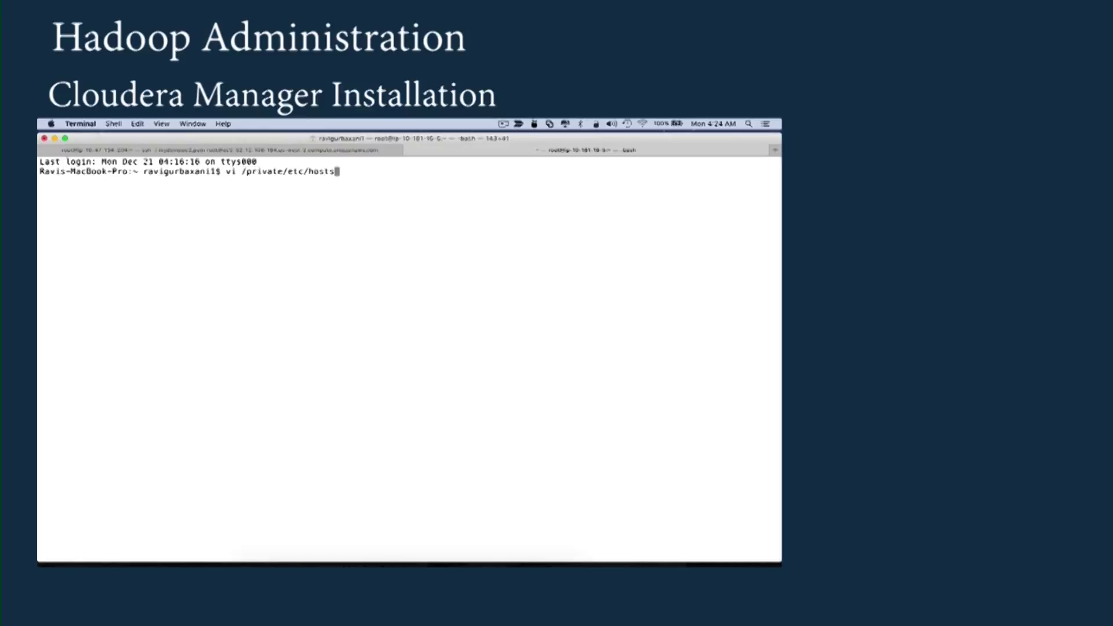
{"action": "key", "text": "Return"}
Step: Delete the delhi, mumbai, kolkata and chennai host lines and start a new line below localhost
{"action": "key", "text": "Down"}
{"action": "key", "text": "Down"}
{"action": "key", "text": "Down"}
{"action": "key", "text": "Down"}
{"action": "key", "text": "Down"}
{"action": "key", "text": "Down"}
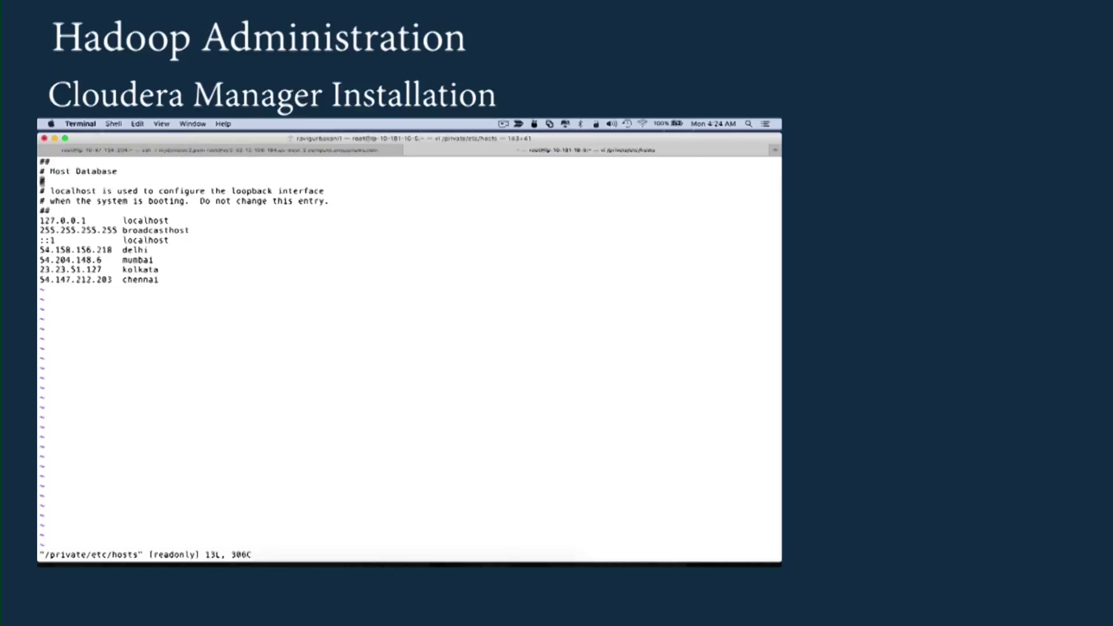
{"action": "key", "text": "Down"}
{"action": "key", "text": "Down"}
{"action": "key", "text": "Down"}
{"action": "key", "text": "i"}
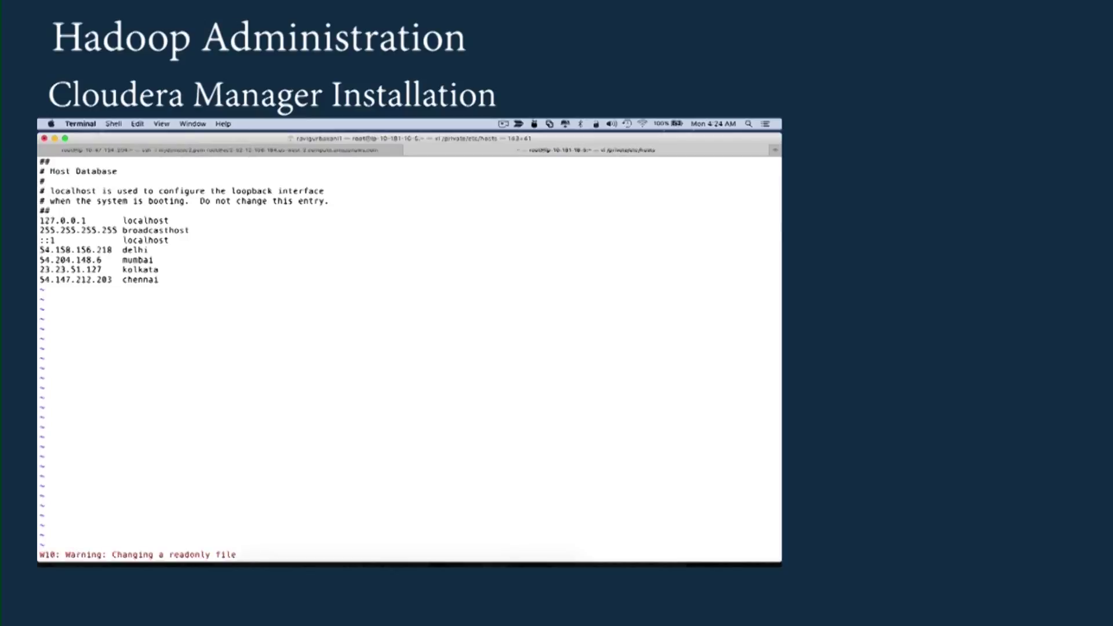
{"action": "key", "text": "d"}
{"action": "key", "text": "d"}
{"action": "key", "text": "d"}
{"action": "key", "text": "d"}
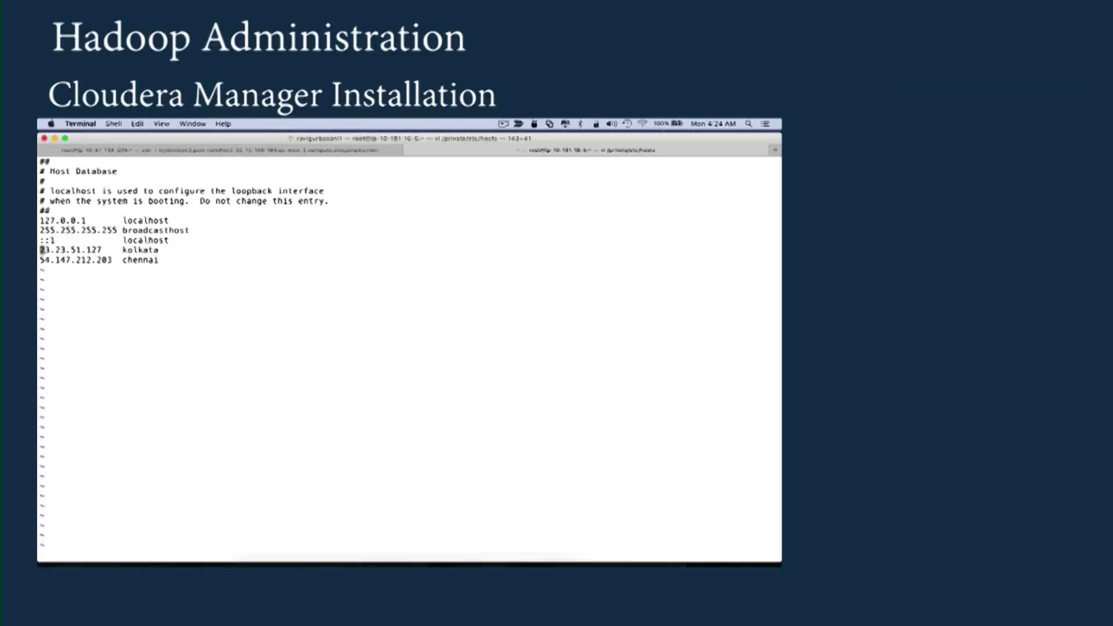
{"action": "key", "text": "d"}
{"action": "key", "text": "d"}
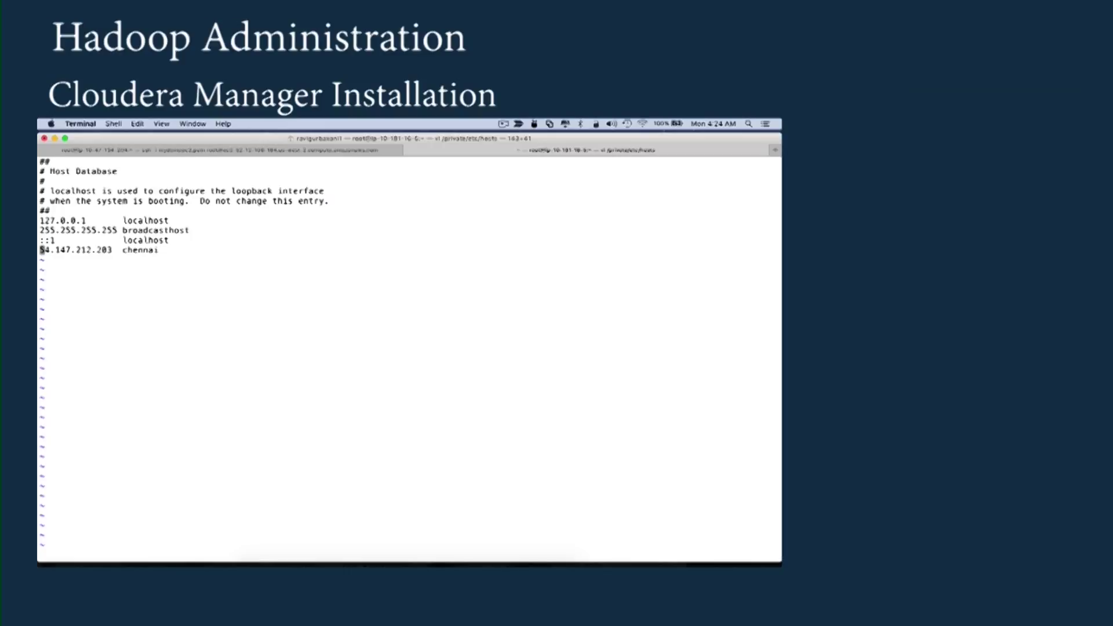
{"action": "key", "text": "d"}
{"action": "key", "text": "d"}
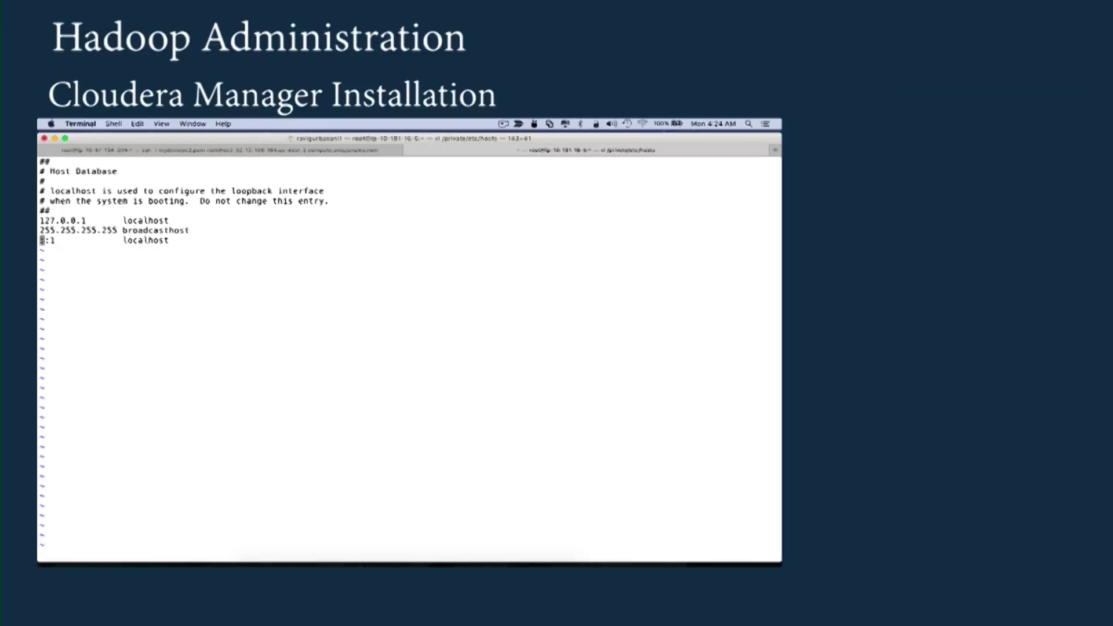
{"action": "key", "text": "Right"}
{"action": "key", "text": "Right"}
{"action": "key", "text": "Right"}
{"action": "key", "text": "Right"}
{"action": "key", "text": "Right"}
{"action": "key", "text": "Right"}
{"action": "key", "text": "Right"}
{"action": "key", "text": "Right"}
{"action": "key", "text": "Right"}
{"action": "key", "text": "Right"}
{"action": "key", "text": "Right"}
{"action": "key", "text": "Right"}
{"action": "key", "text": "Right"}
{"action": "key", "text": "Right"}
{"action": "key", "text": "Right"}
{"action": "key", "text": "Right"}
{"action": "key", "text": "Right"}
{"action": "key", "text": "Right"}
{"action": "key", "text": "Right"}
{"action": "key", "text": "Right"}
{"action": "key", "text": "Right"}
{"action": "key", "text": "Right"}
{"action": "key", "text": "Right"}
{"action": "key", "text": "Right"}
{"action": "key", "text": "i"}
{"action": "key", "text": "Right"}
{"action": "key", "text": "Return"}
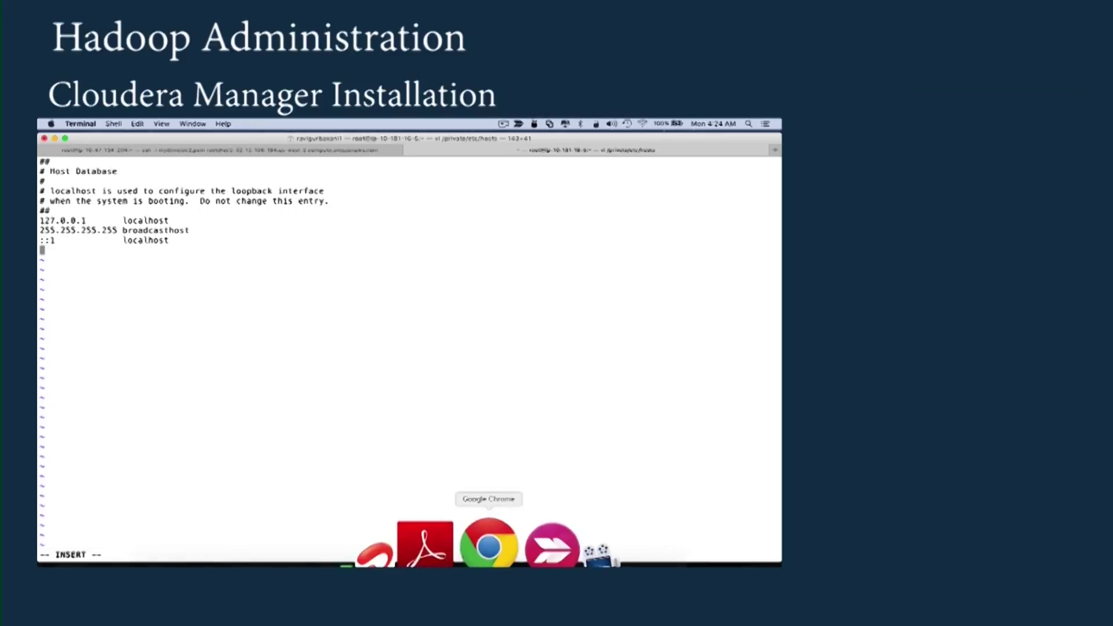
Step: Close the EC2 Connect dialog and select the cloudera-manager instance's public IP 52.12.106.164
{"action": "left_click", "coordinate": [487, 545]}
{"action": "left_click", "coordinate": [154, 132]}
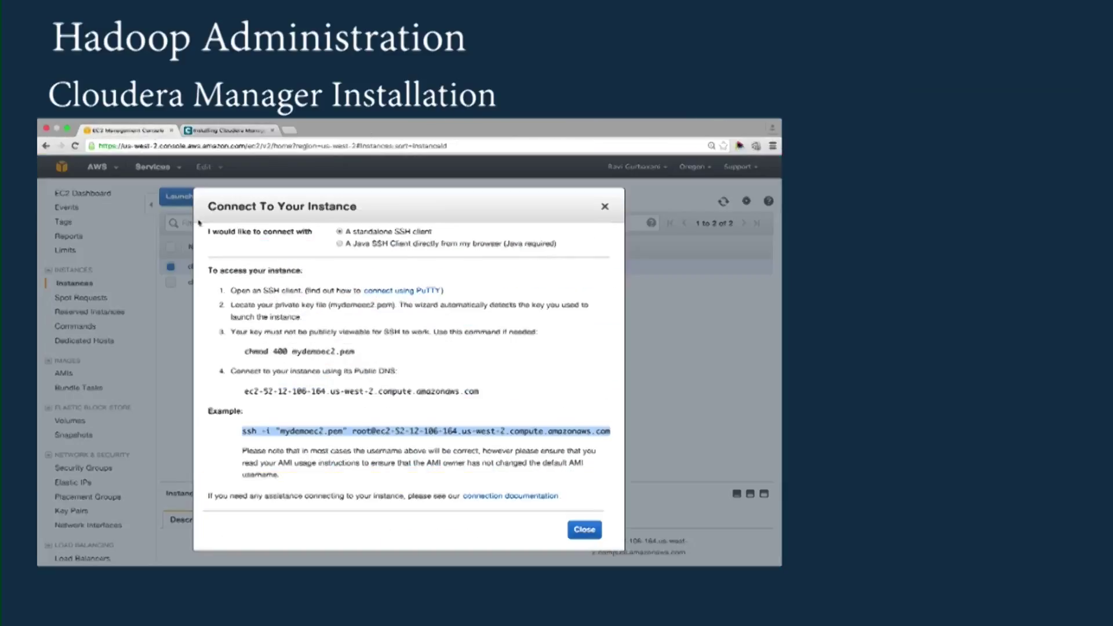
{"action": "left_click", "coordinate": [338, 395]}
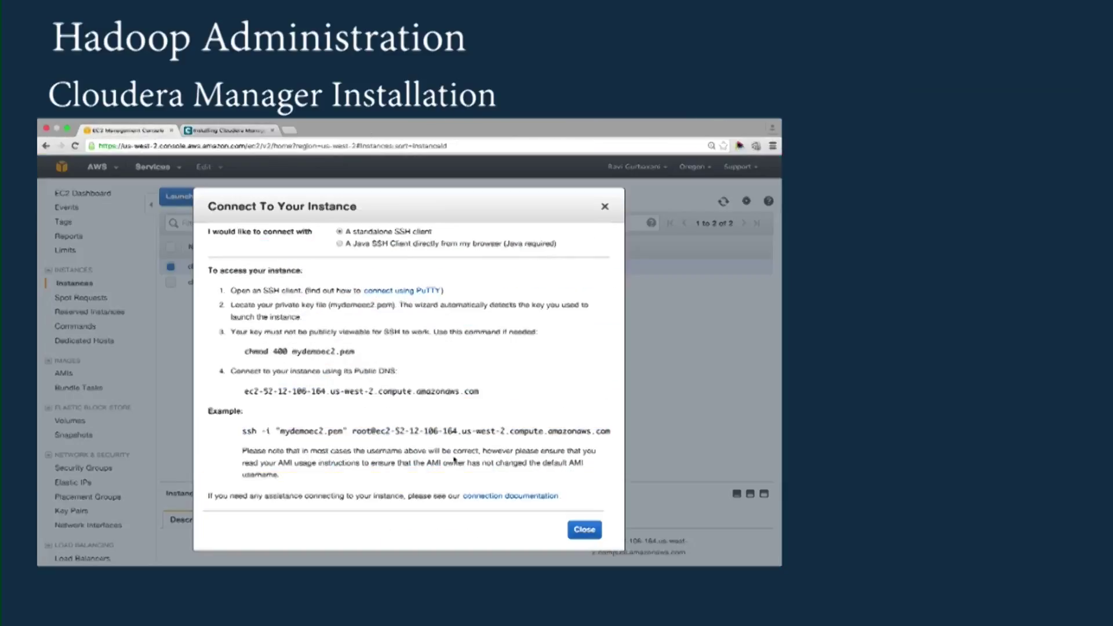
{"action": "left_click", "coordinate": [584, 529]}
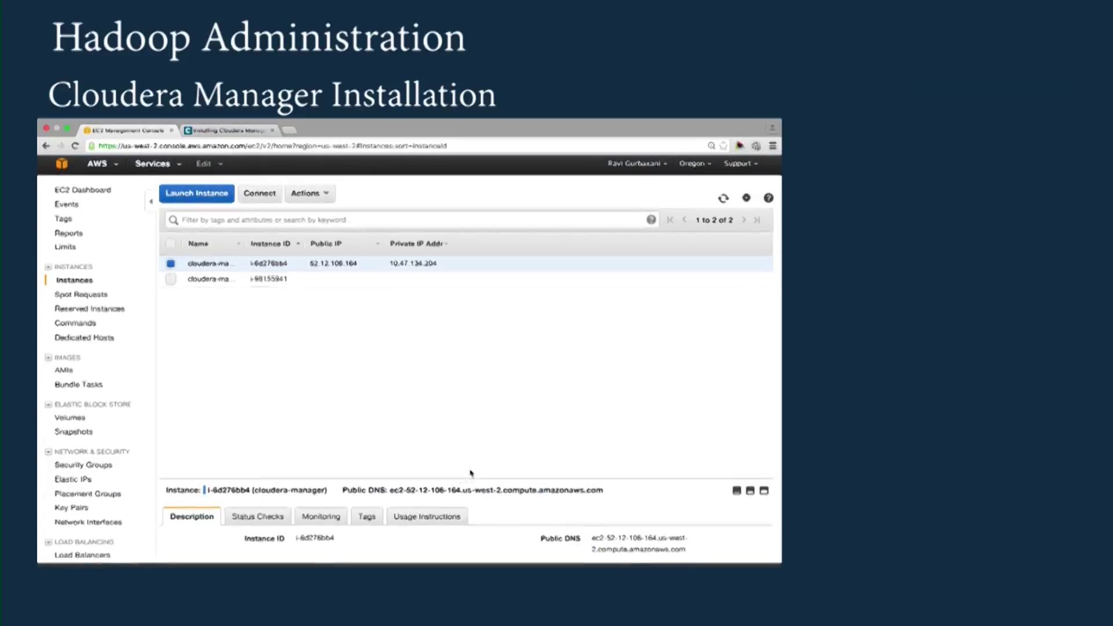
{"action": "left_click_drag", "start_coordinate": [309, 266], "coordinate": [358, 267]}
{"action": "key", "text": "super+c"}
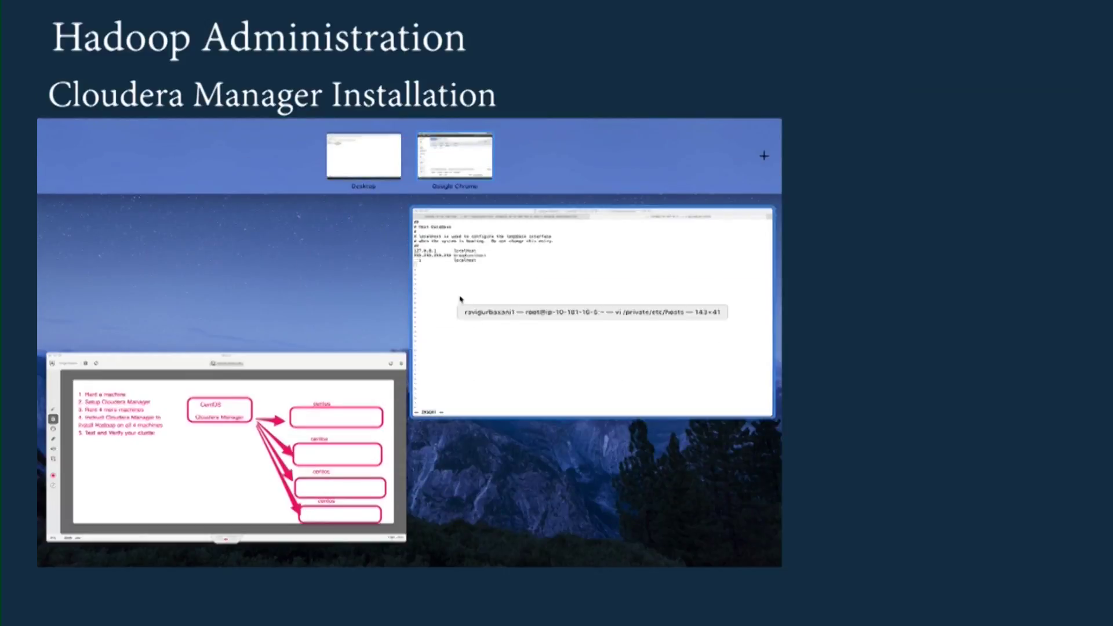
Step: Add '52.12.106.164 clouderamanager' to the hosts file, then quit vi unsaved after the write is refused
{"action": "left_click", "coordinate": [459, 293]}
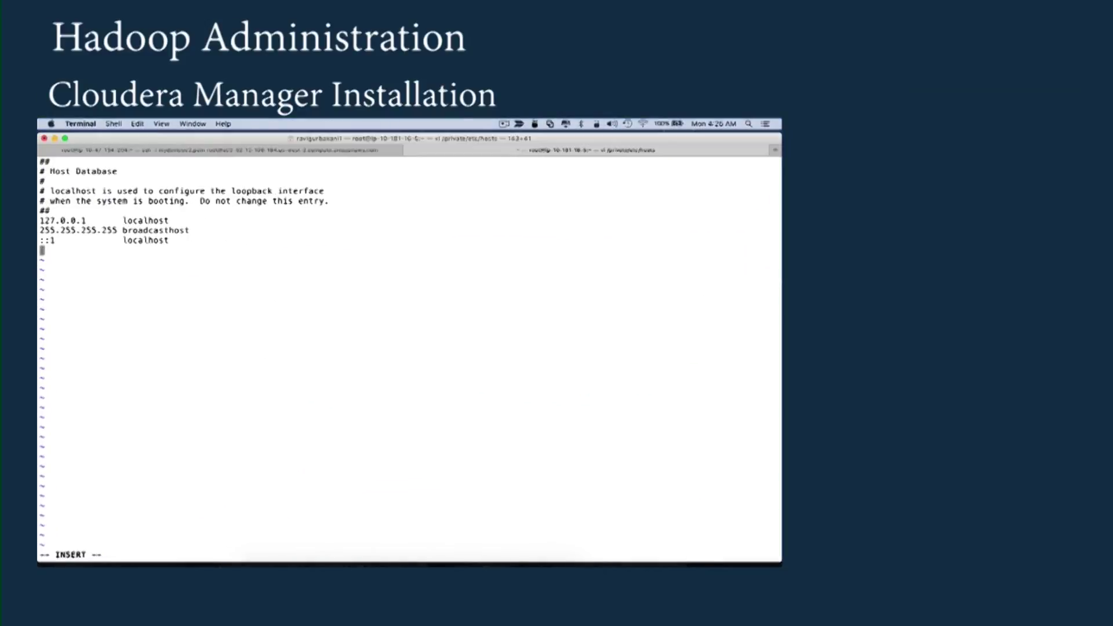
{"action": "right_click", "coordinate": [43, 250]}
{"action": "left_click", "coordinate": [58, 265]}
{"action": "type", "text": "cloudera"}
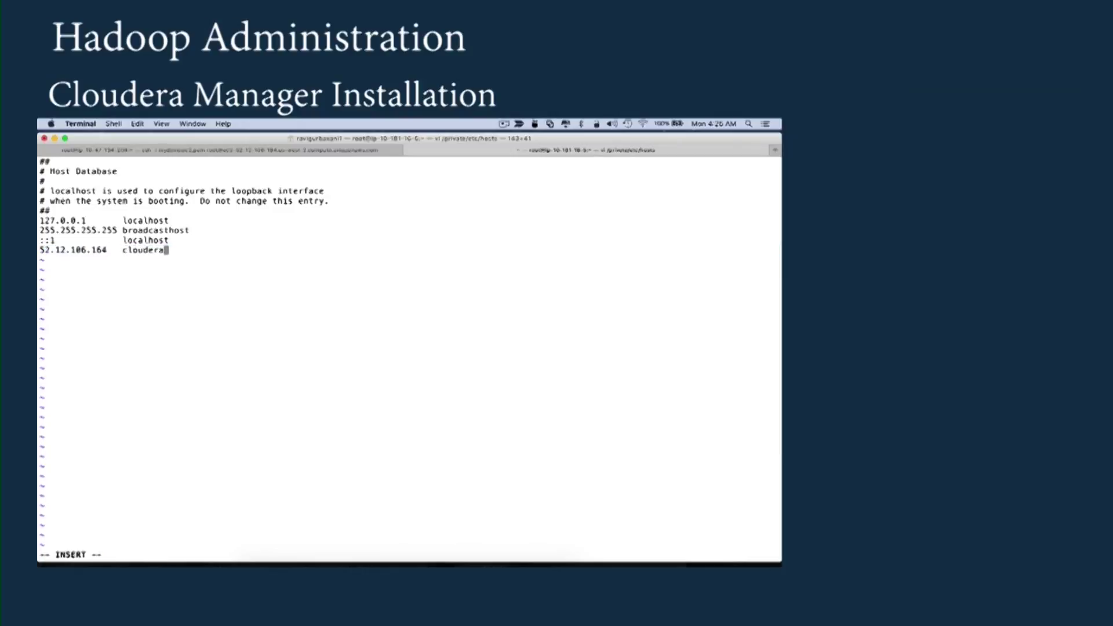
{"action": "type", "text": "manager"}
{"action": "key", "text": "Escape"}
{"action": "type", "text": ":wq"}
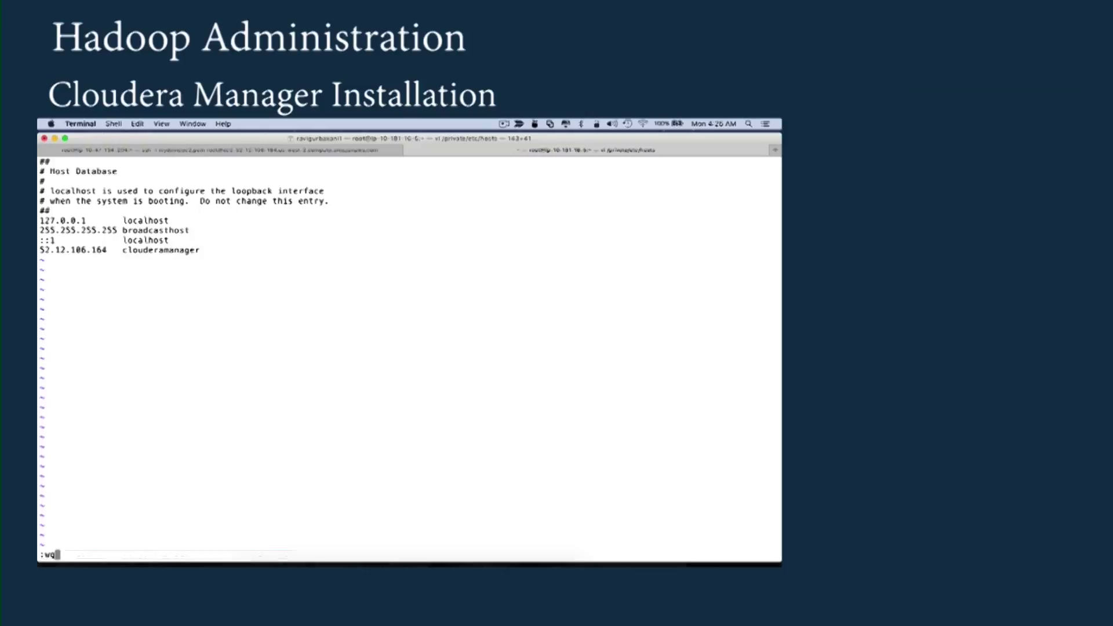
{"action": "key", "text": "Return"}
{"action": "type", "text": ":wq!"}
{"action": "key", "text": "Return"}
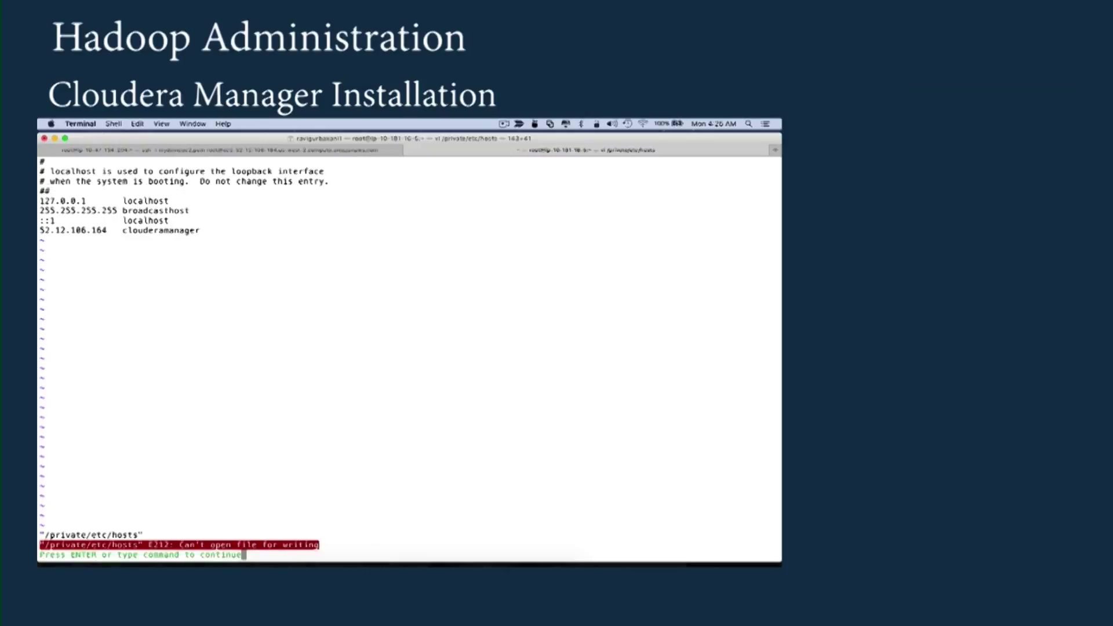
{"action": "key", "text": "Return"}
{"action": "type", "text": ":q!"}
{"action": "key", "text": "Return"}
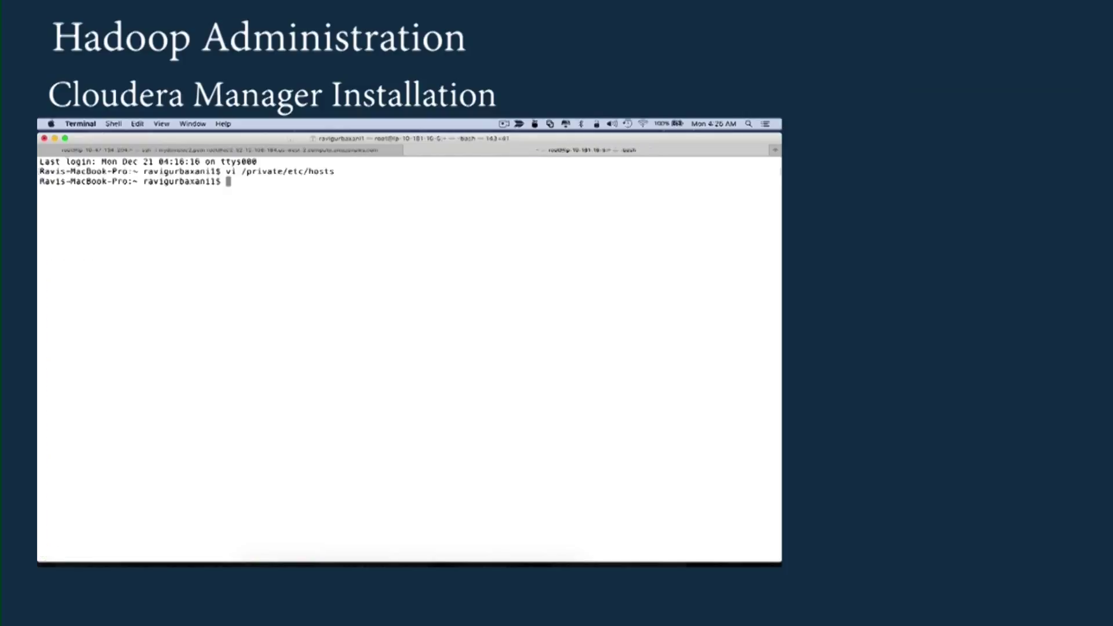
Step: Reopen /private/etc/hosts with sudo vi and delete the delhi, mumbai, kolkata and chennai lines
{"action": "key", "text": "Up"}
{"action": "key", "text": "Left"}
{"action": "key", "text": "Left"}
{"action": "key", "text": "Left"}
{"action": "key", "text": "Left"}
{"action": "key", "text": "Left"}
{"action": "key", "text": "Left"}
{"action": "key", "text": "Left"}
{"action": "key", "text": "Left"}
{"action": "key", "text": "Left"}
{"action": "key", "text": "Left"}
{"action": "key", "text": "Left"}
{"action": "key", "text": "Left"}
{"action": "key", "text": "Left"}
{"action": "key", "text": "Left"}
{"action": "key", "text": "Left"}
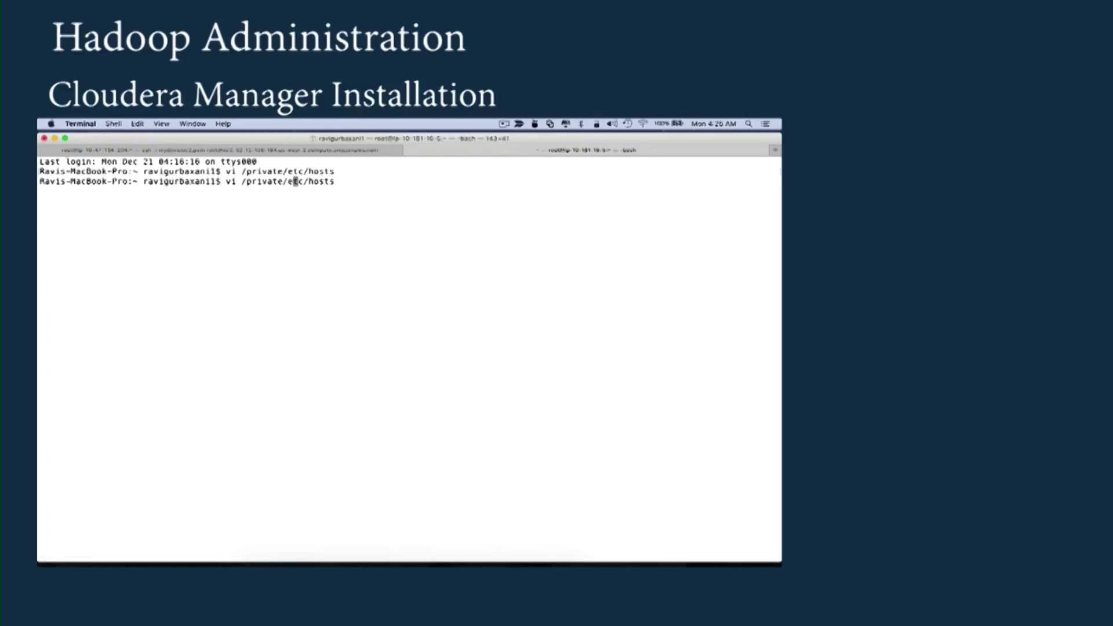
{"action": "key", "text": "Left"}
{"action": "key", "text": "Left"}
{"action": "key", "text": "Left"}
{"action": "key", "text": "Left"}
{"action": "key", "text": "Left"}
{"action": "key", "text": "Left"}
{"action": "type", "text": "sudo"}
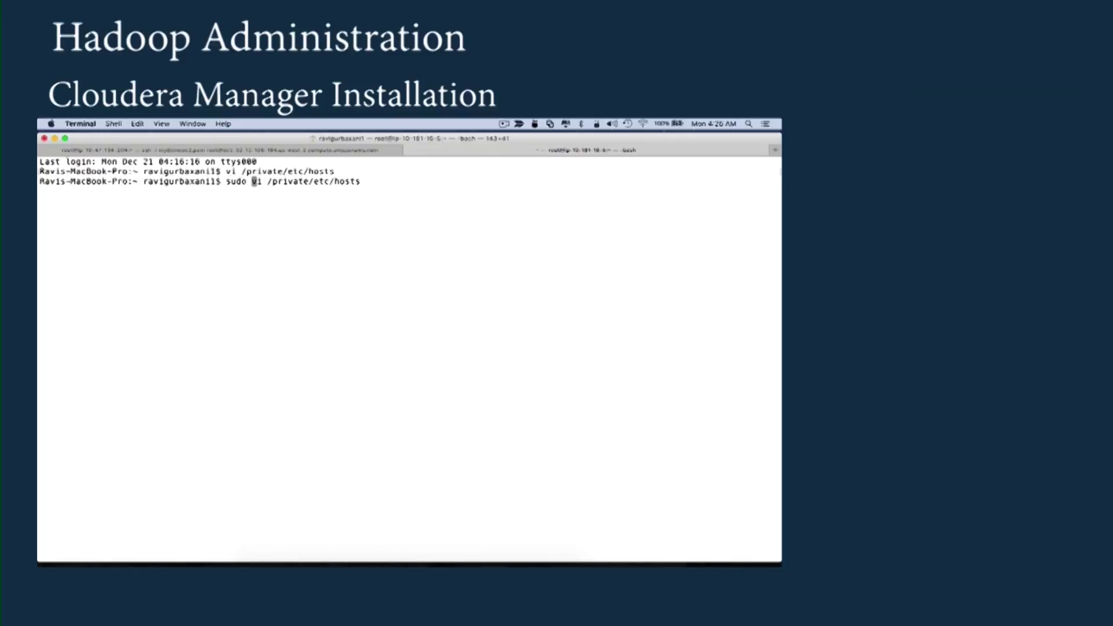
{"action": "key", "text": "Return"}
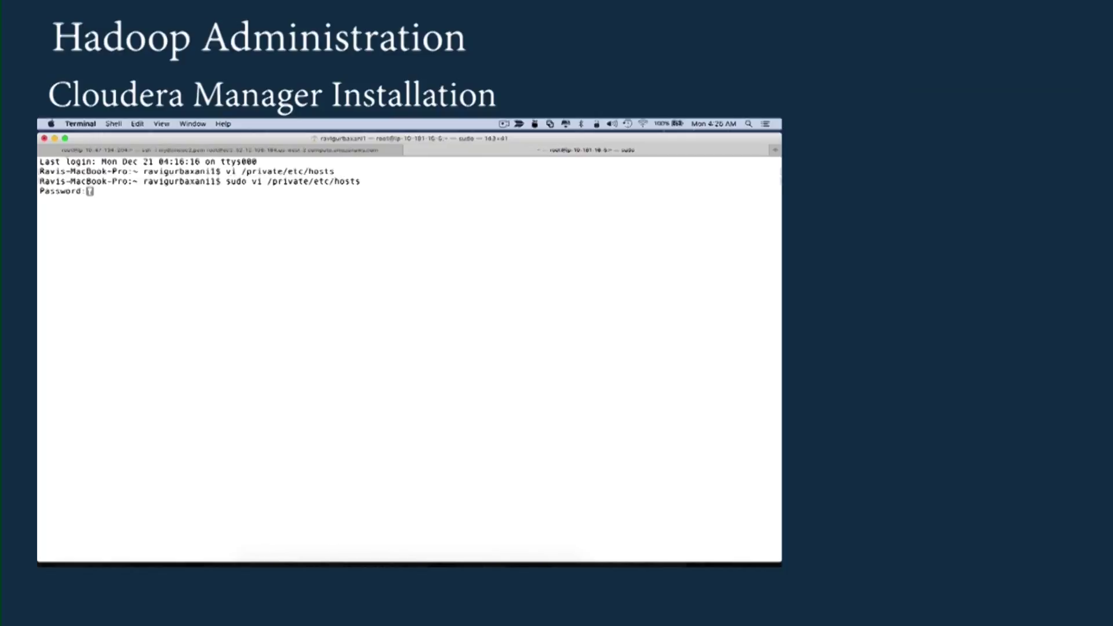
{"action": "key", "text": "Return"}
{"action": "key", "text": "Down"}
{"action": "key", "text": "Down"}
{"action": "key", "text": "Down"}
{"action": "key", "text": "Down"}
{"action": "key", "text": "Down"}
{"action": "key", "text": "Down"}
{"action": "key", "text": "Down"}
{"action": "key", "text": "Down"}
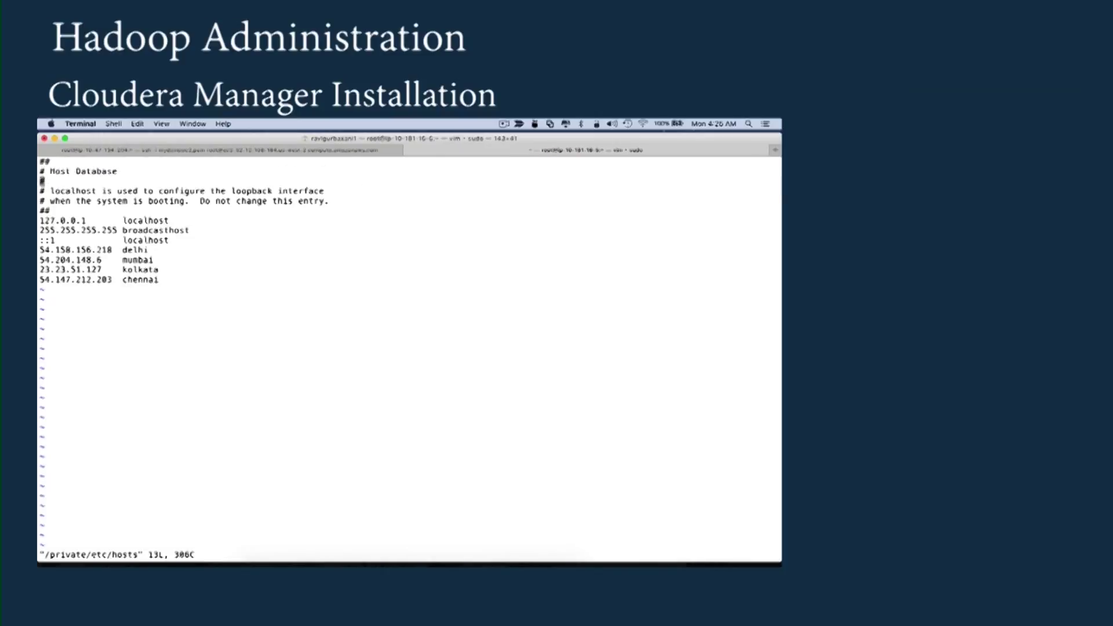
{"action": "key", "text": "Down"}
{"action": "key", "text": "d"}
{"action": "key", "text": "d"}
{"action": "key", "text": "d"}
{"action": "key", "text": "d"}
{"action": "key", "text": "d"}
{"action": "key", "text": "d"}
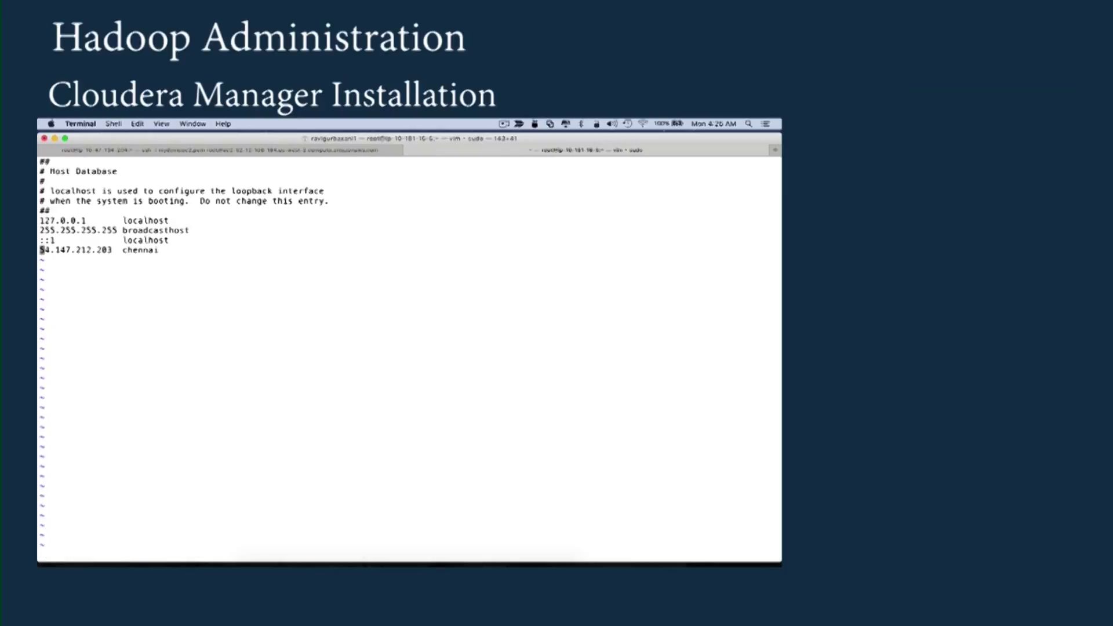
{"action": "key", "text": "d"}
{"action": "key", "text": "d"}
{"action": "key", "text": "Right"}
{"action": "key", "text": "Right"}
{"action": "key", "text": "Right"}
{"action": "key", "text": "Right"}
{"action": "key", "text": "Right"}
{"action": "key", "text": "Right"}
{"action": "key", "text": "Right"}
{"action": "key", "text": "Right"}
{"action": "key", "text": "Right"}
{"action": "key", "text": "Right"}
{"action": "key", "text": "Right"}
{"action": "key", "text": "Right"}
{"action": "key", "text": "Right"}
{"action": "key", "text": "Right"}
{"action": "key", "text": "Right"}
{"action": "key", "text": "Right"}
{"action": "key", "text": "Right"}
{"action": "key", "text": "Right"}
{"action": "key", "text": "Right"}
{"action": "key", "text": "Right"}
{"action": "key", "text": "Right"}
{"action": "key", "text": "Right"}
{"action": "key", "text": "Right"}
{"action": "key", "text": "Right"}
{"action": "key", "text": "i"}
{"action": "key", "text": "Right"}
{"action": "key", "text": "Return"}
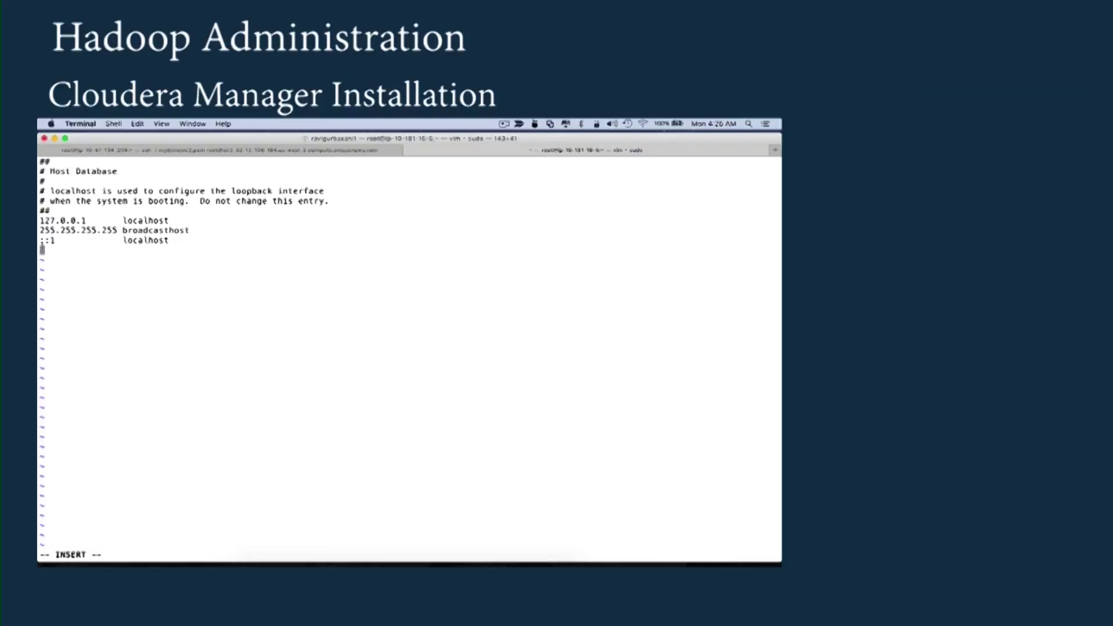
Step: Add the line '52.12.106.164 clouderamanager' and save the hosts file
{"action": "right_click", "coordinate": [44, 247]}
{"action": "left_click", "coordinate": [60, 263]}
{"action": "type", "text": "clouderamanager"}
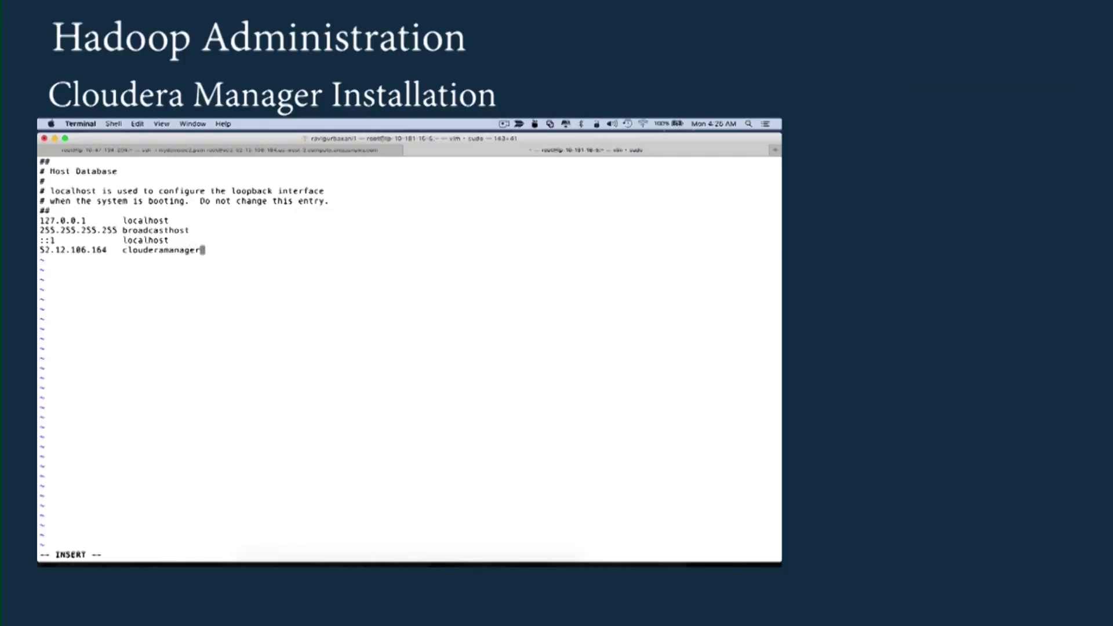
{"action": "key", "text": "Escape"}
{"action": "type", "text": ":wq"}
{"action": "key", "text": "Return"}
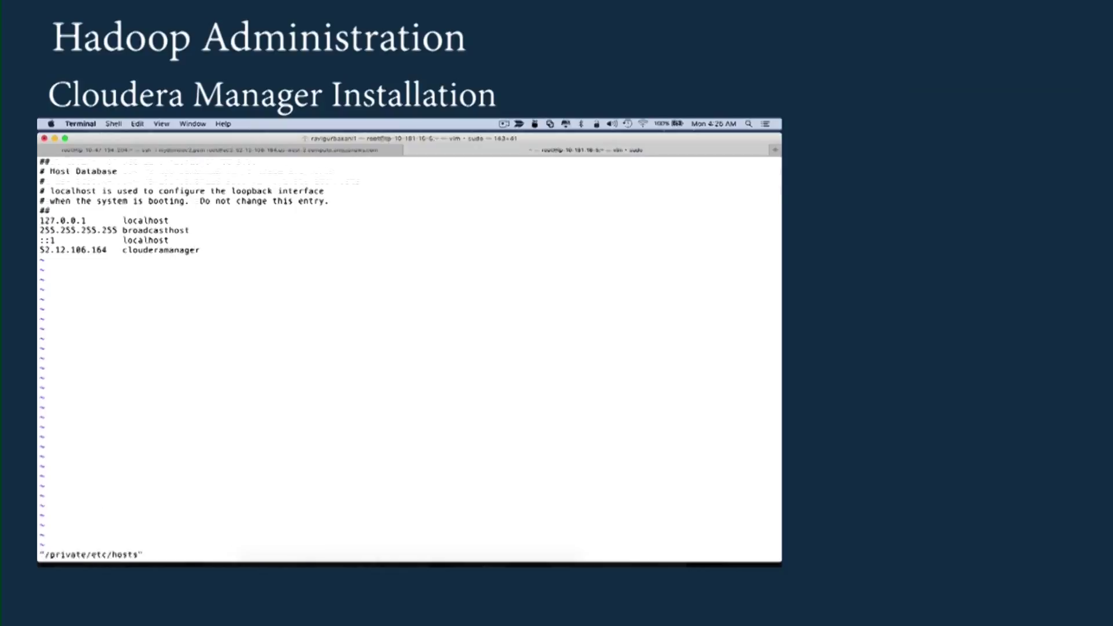
Step: Ping clouderamanager to confirm it resolves, then stop the ping
{"action": "type", "text": "ping cloud"}
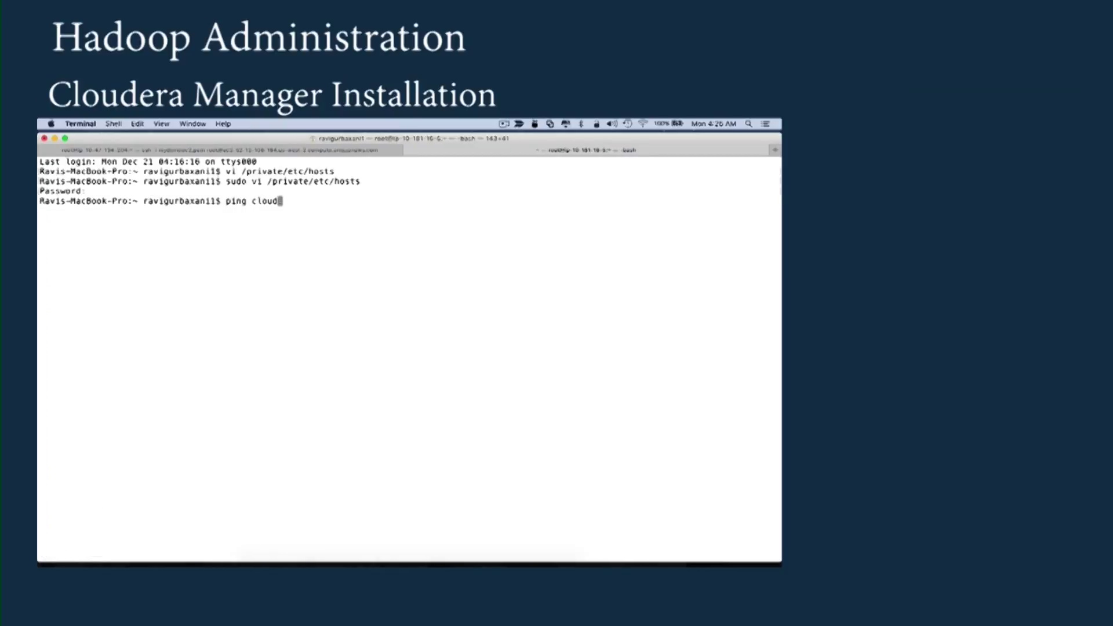
{"action": "type", "text": "eramanager"}
{"action": "key", "text": "Return"}
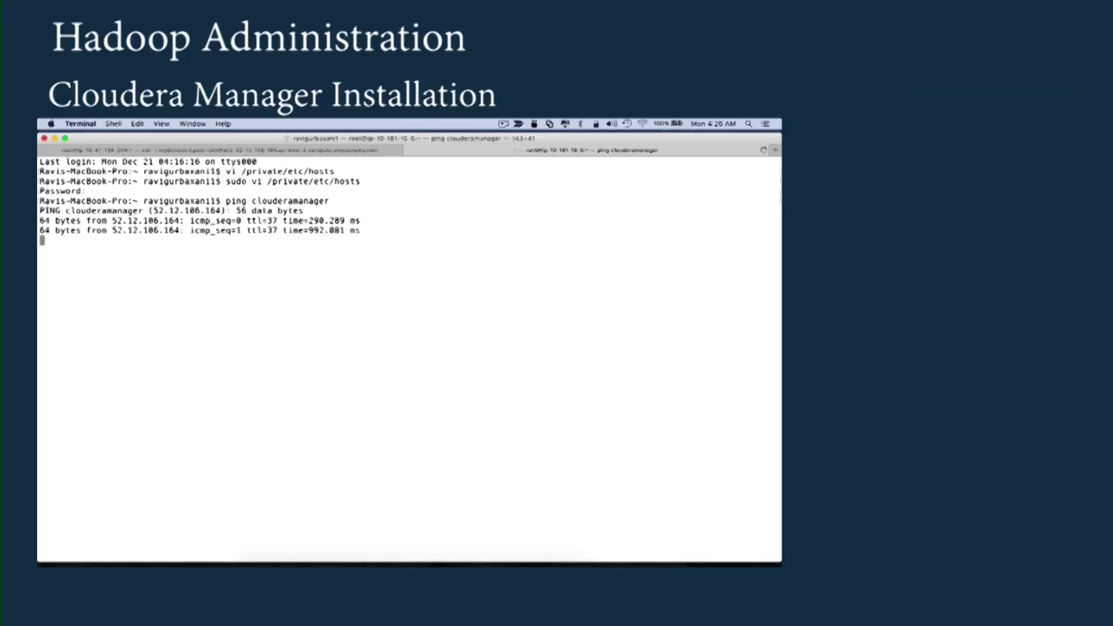
{"action": "key", "text": "ctrl+c"}
{"action": "left_click", "coordinate": [493, 542]}
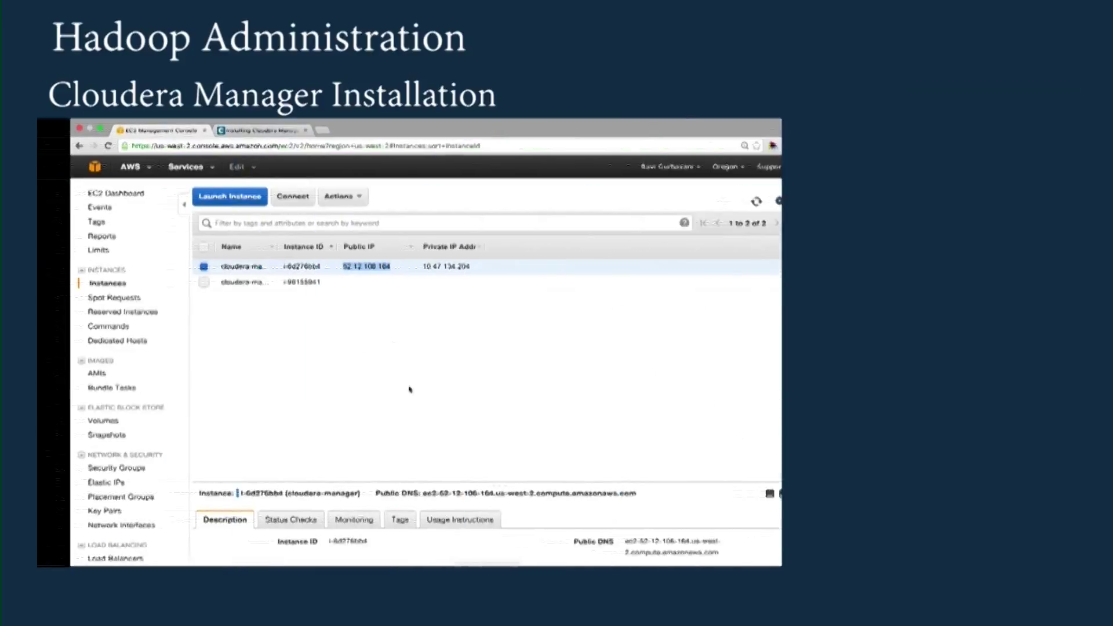
Step: Open clouderamanager:7180 in a new Chrome tab and log in as admin with the administrator password
{"action": "key", "text": "ctrl+t"}
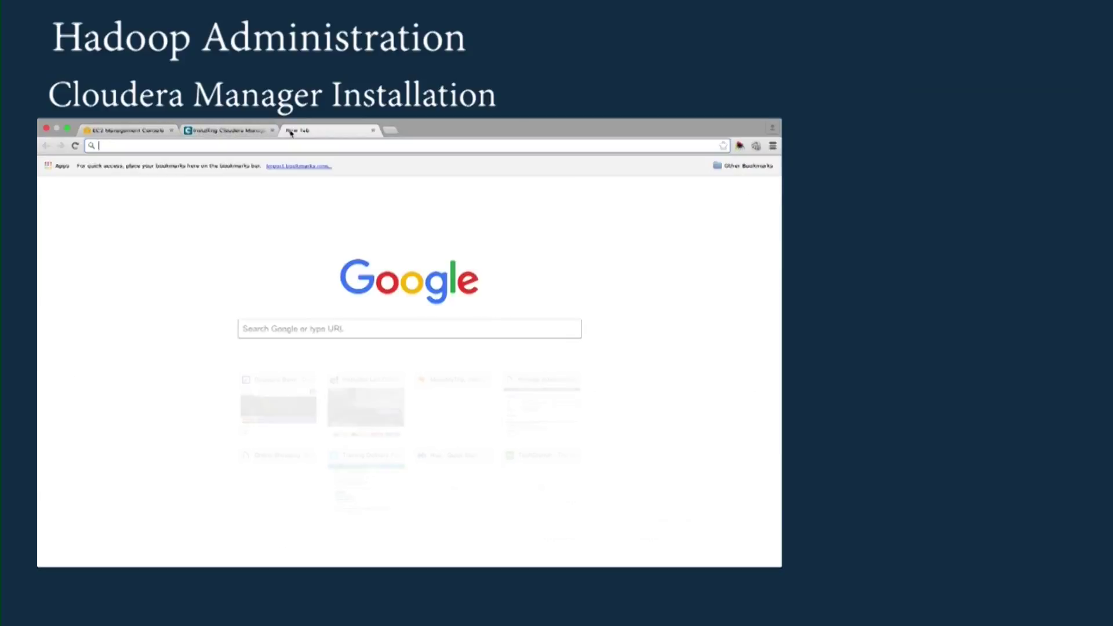
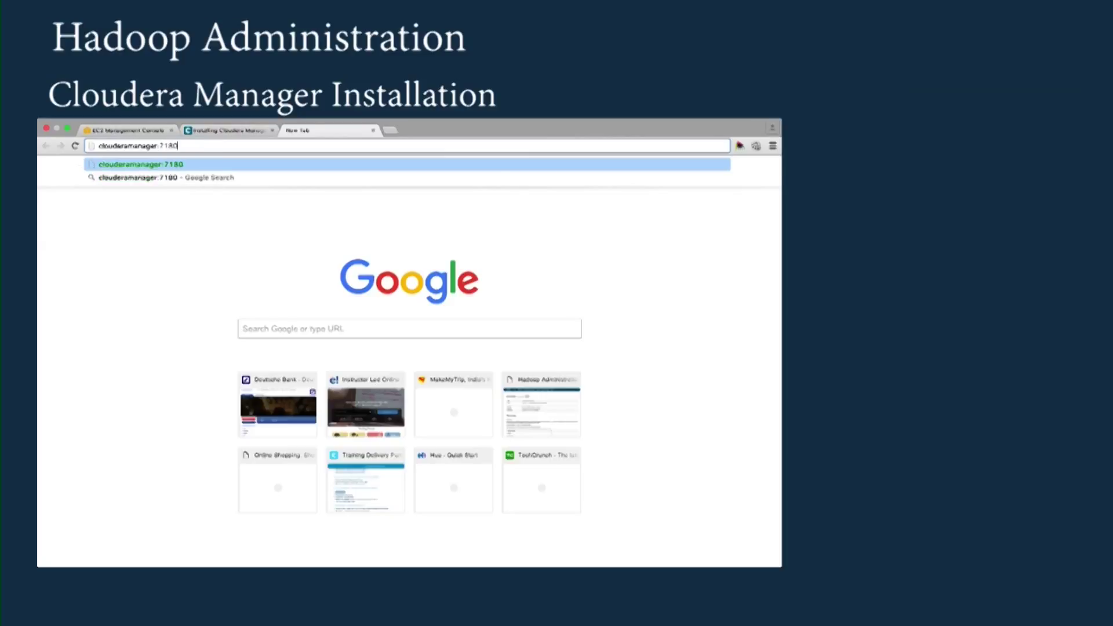
{"action": "key", "text": "Return"}
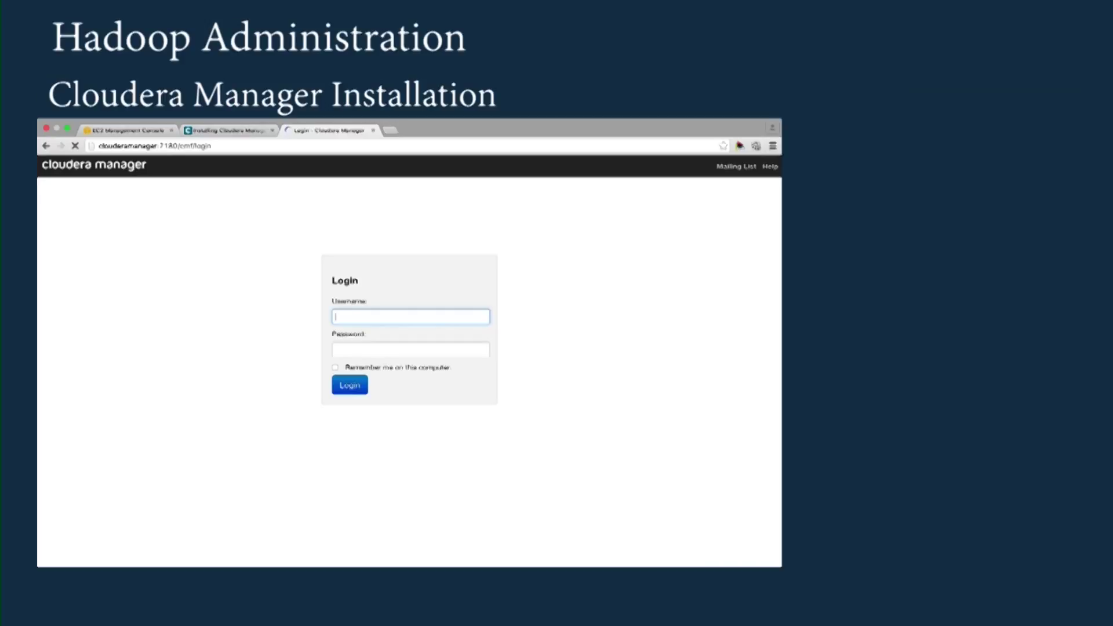
{"action": "key", "text": "Tab"}
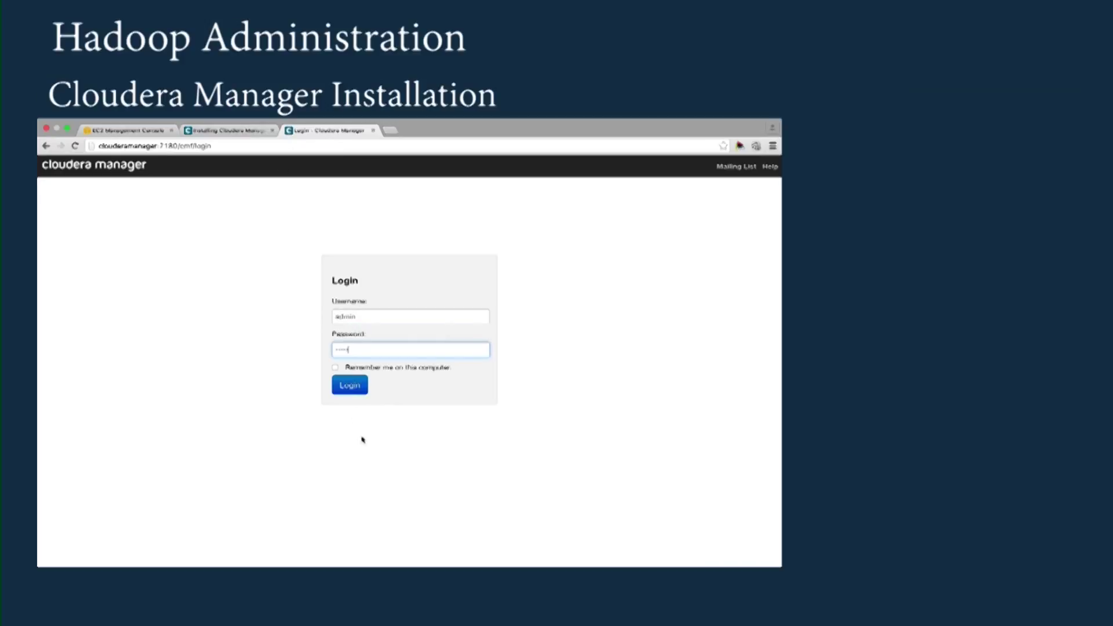
{"action": "left_click", "coordinate": [351, 391]}
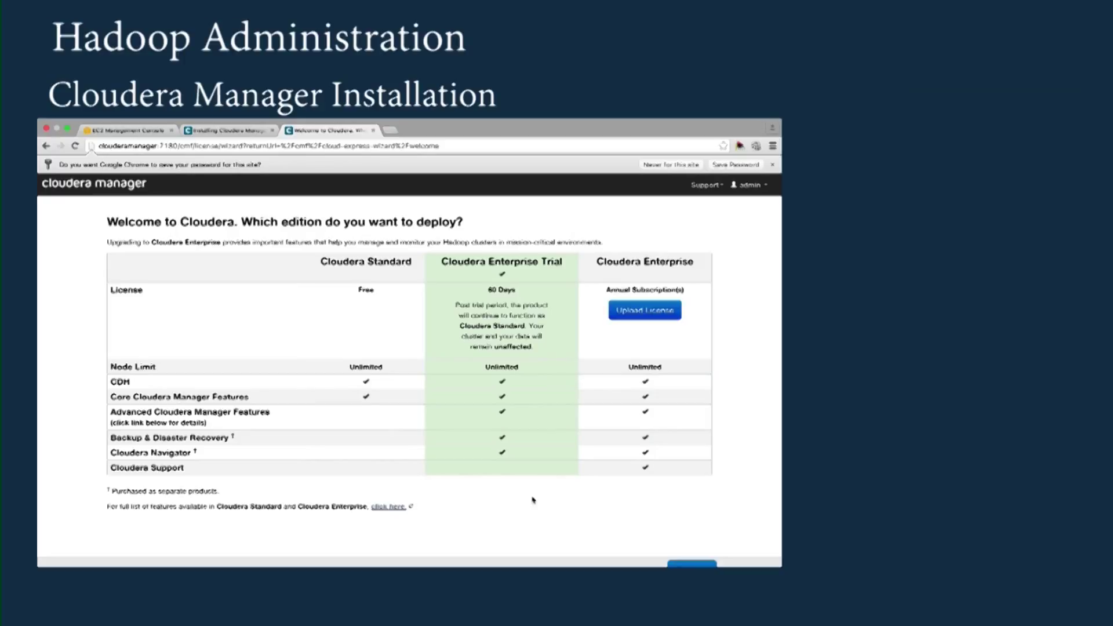
Step: Continue with the 60-day Enterprise Trial and copy the 'service cloudera-scm-server restart' command
{"action": "left_click", "coordinate": [692, 564]}
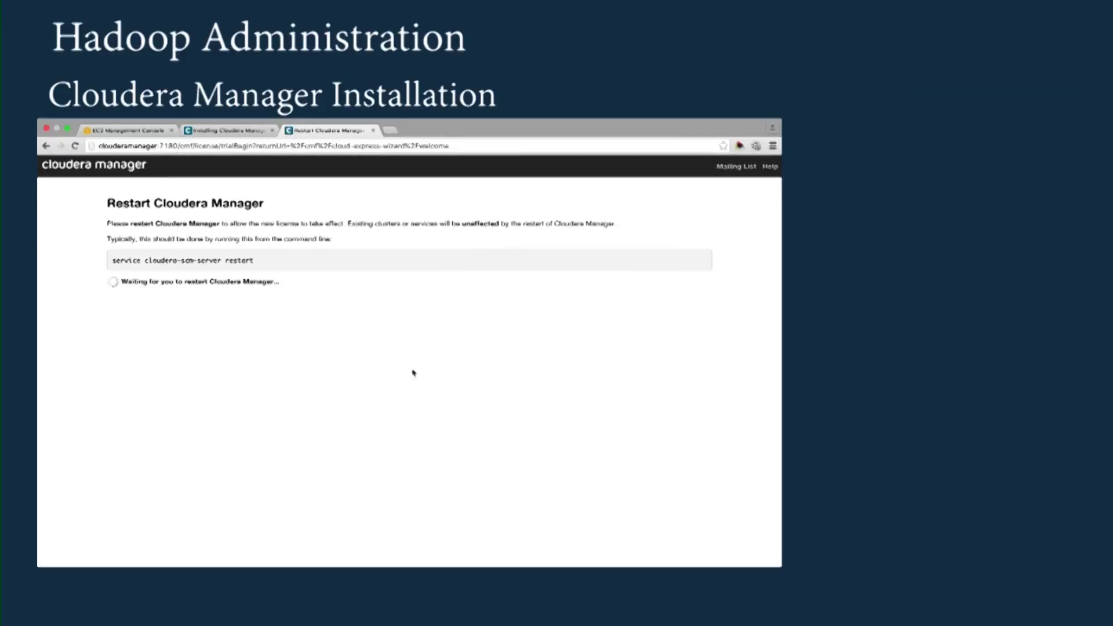
{"action": "left_click_drag", "start_coordinate": [260, 259], "coordinate": [113, 260]}
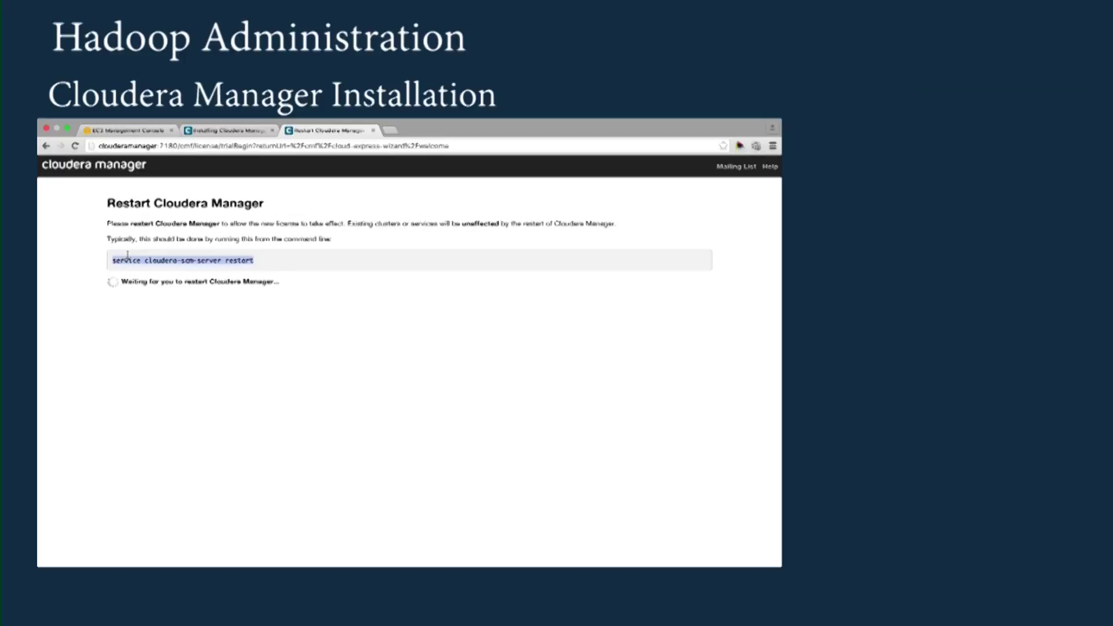
{"action": "right_click", "coordinate": [123, 259]}
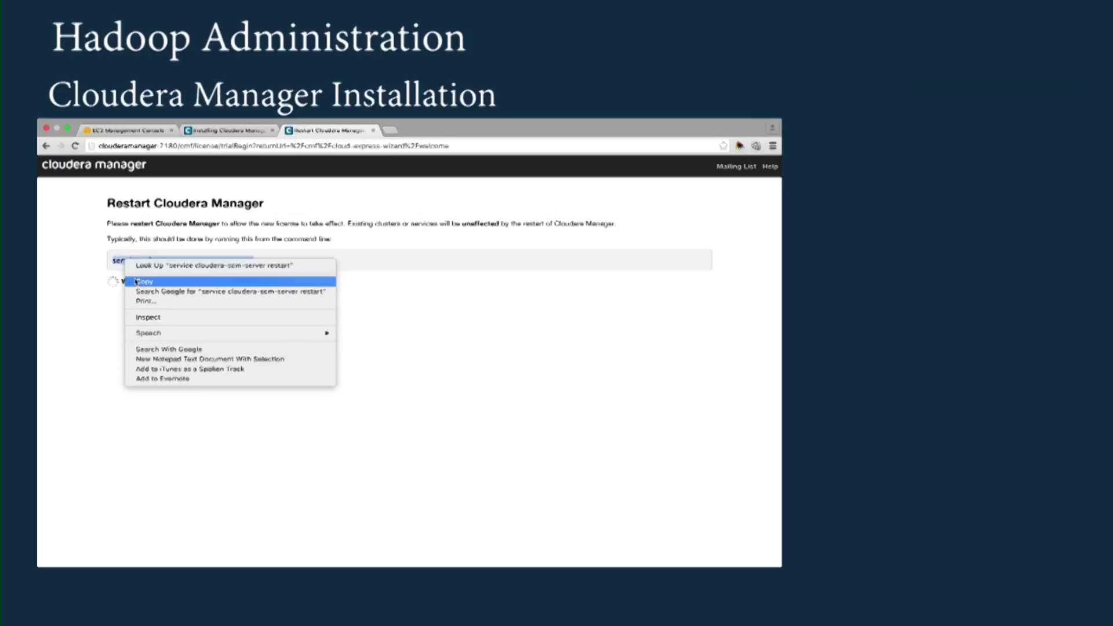
{"action": "left_click", "coordinate": [134, 280]}
{"action": "key", "text": "ctrl+Up"}
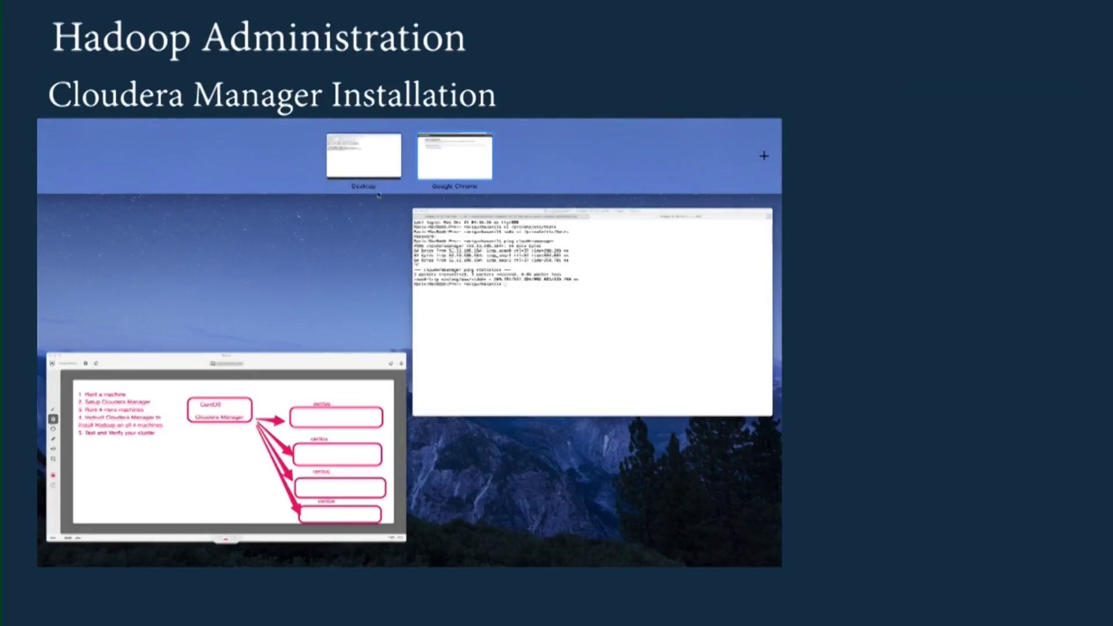
Step: Run 'service cloudera-scm-server restart' in the manager host's ssh session, then clear the screen
{"action": "left_click", "coordinate": [454, 314]}
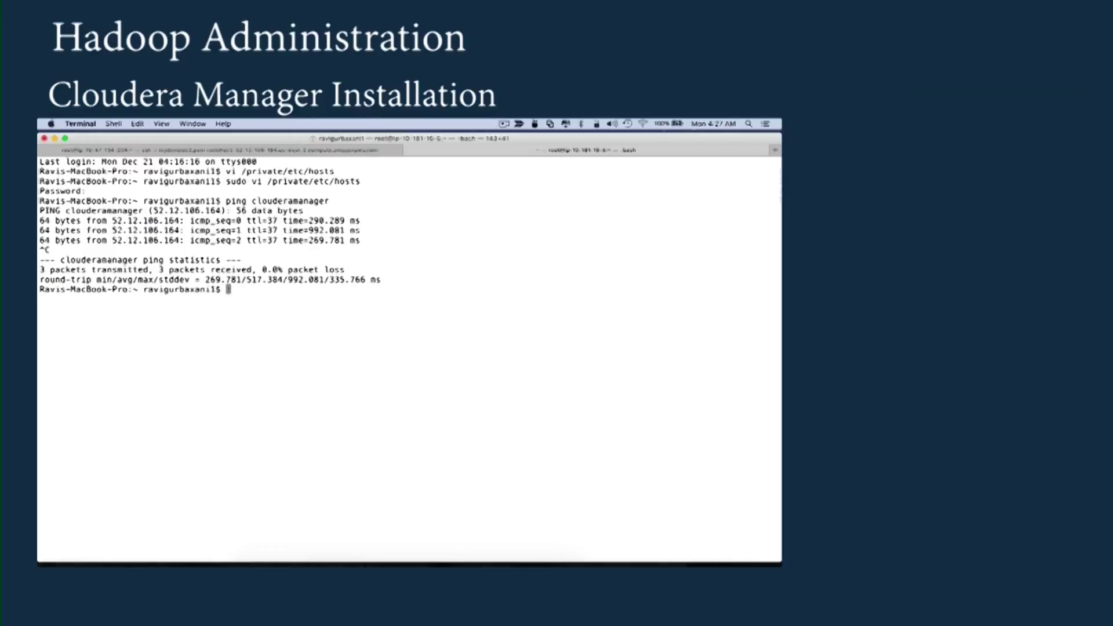
{"action": "right_click", "coordinate": [229, 289]}
{"action": "left_click", "coordinate": [205, 312]}
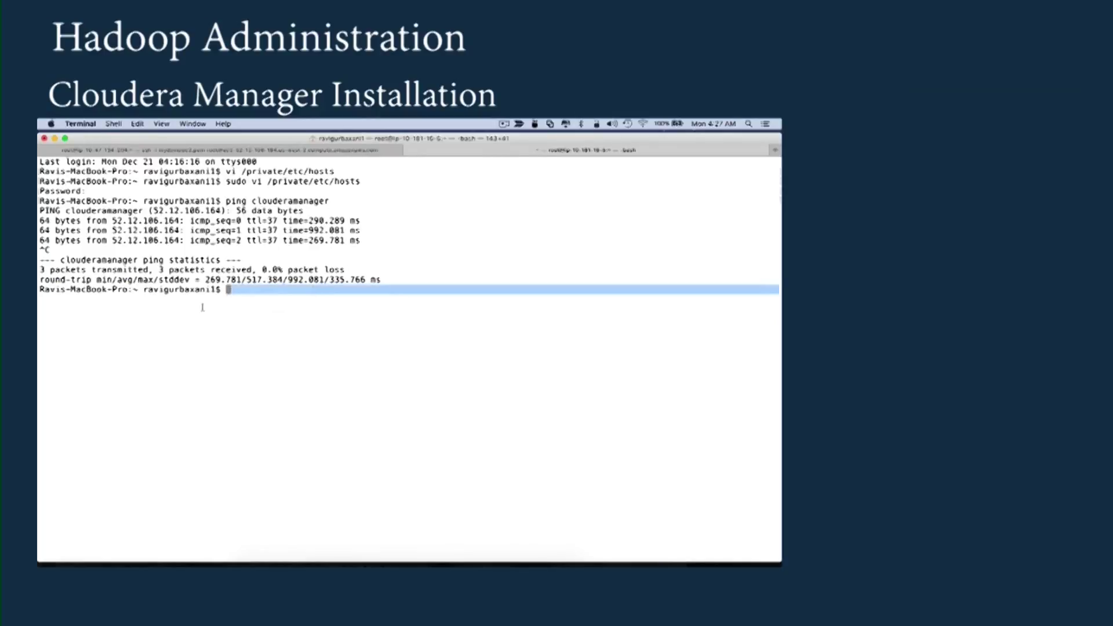
{"action": "left_click", "coordinate": [220, 150]}
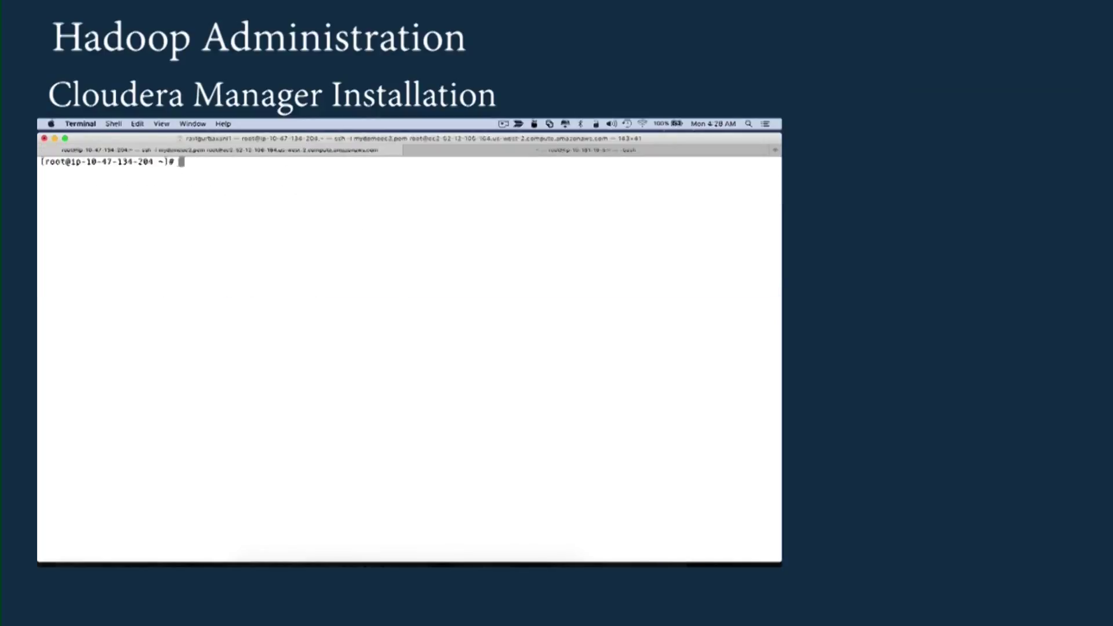
{"action": "right_click", "coordinate": [184, 164]}
{"action": "left_click", "coordinate": [186, 171]}
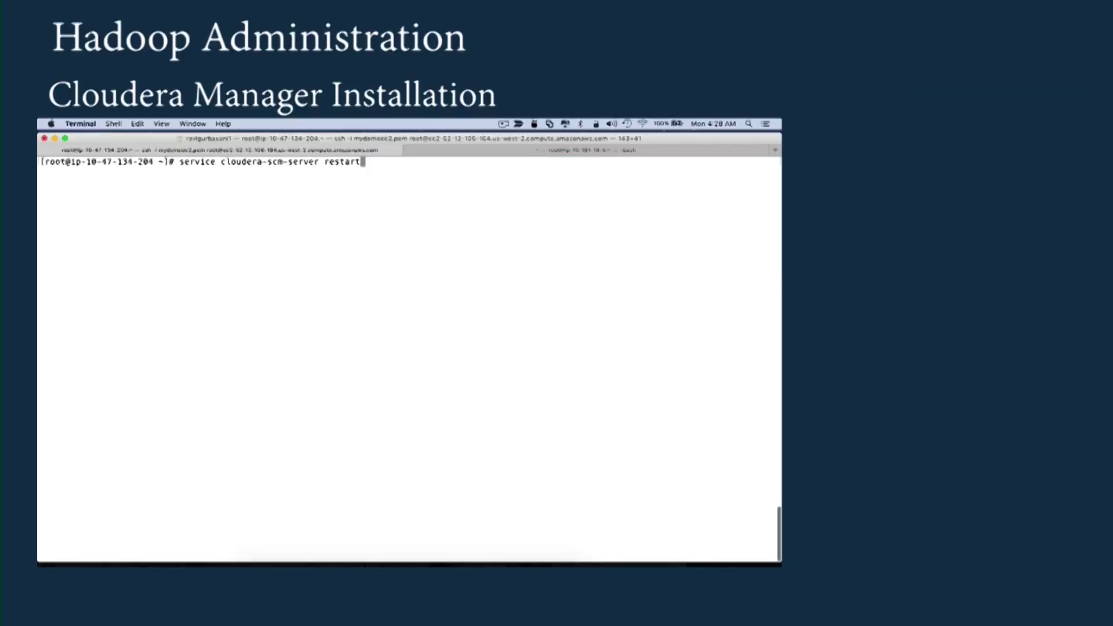
{"action": "key", "text": "Return"}
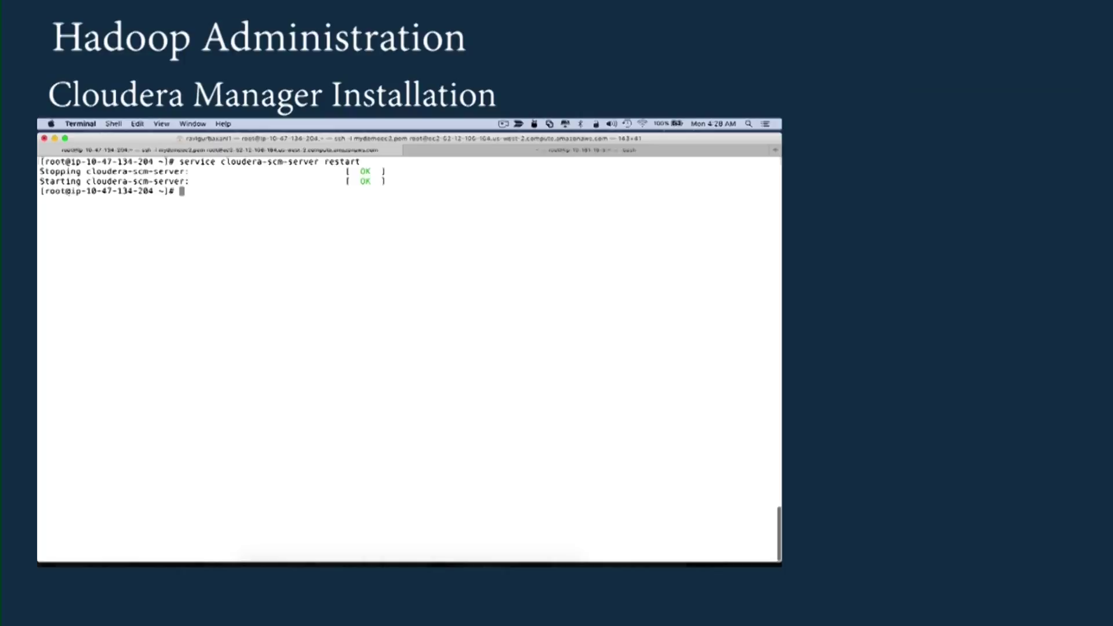
{"action": "type", "text": "clear"}
{"action": "key", "text": "Return"}
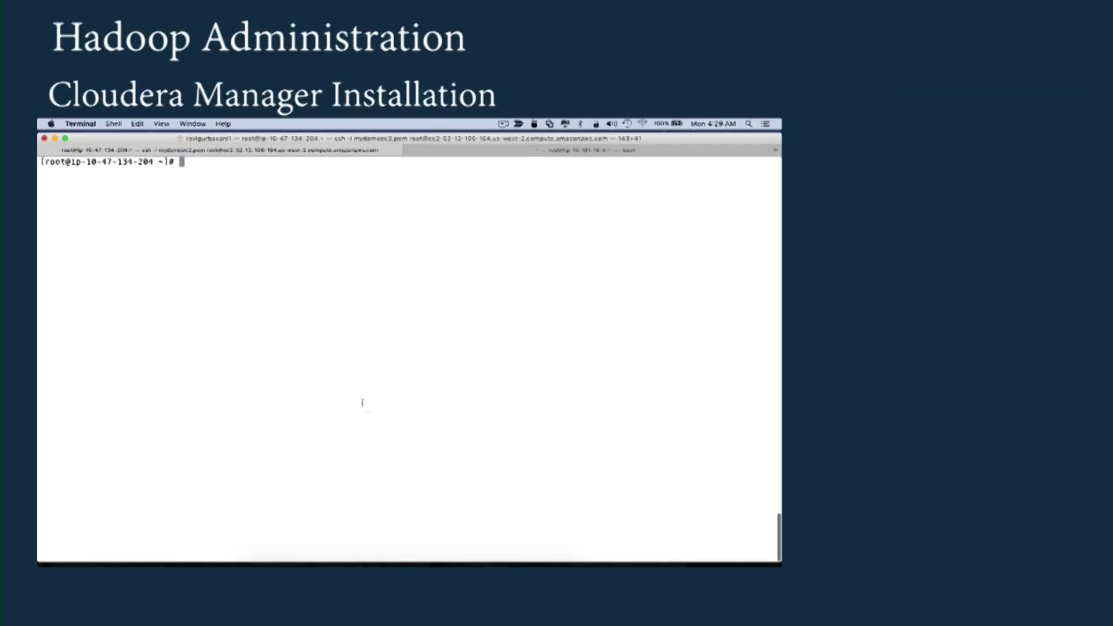
Step: Reload clouderamanager:7180 in Chrome and sign in again as admin with the administrator password
{"action": "left_click", "coordinate": [484, 544]}
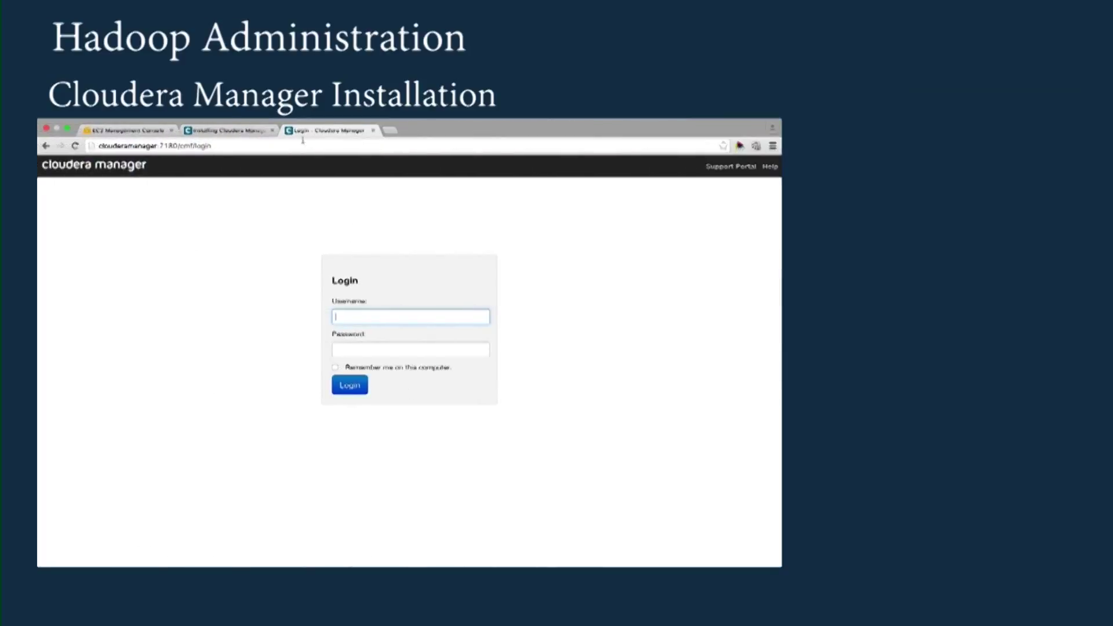
{"action": "left_click_drag", "start_coordinate": [175, 146], "coordinate": [242, 150]}
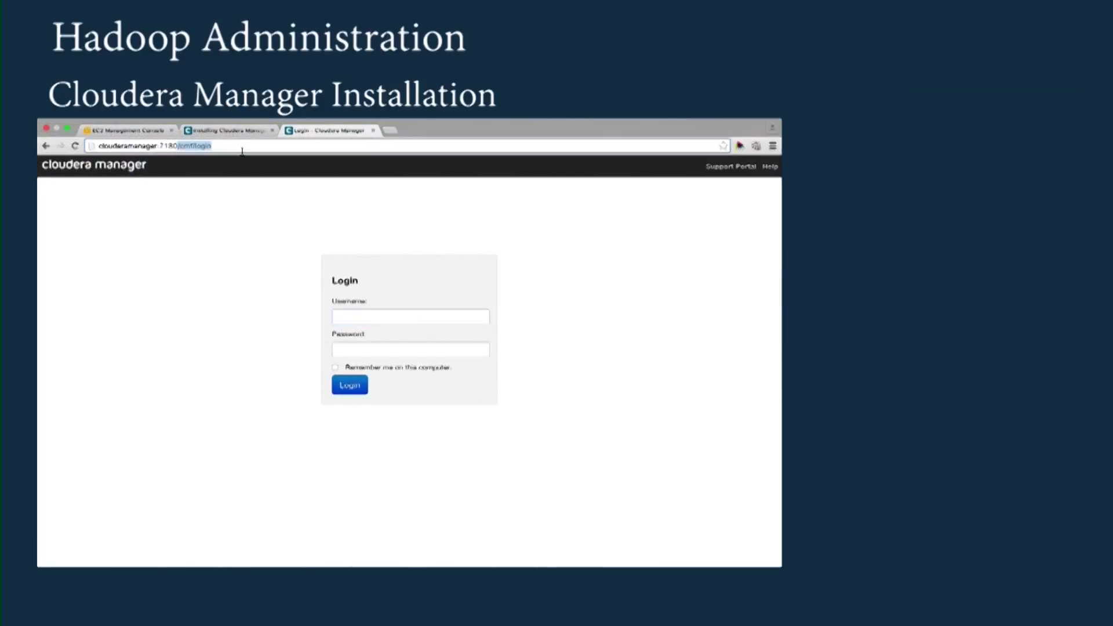
{"action": "key", "text": "BackSpace"}
{"action": "key", "text": "Return"}
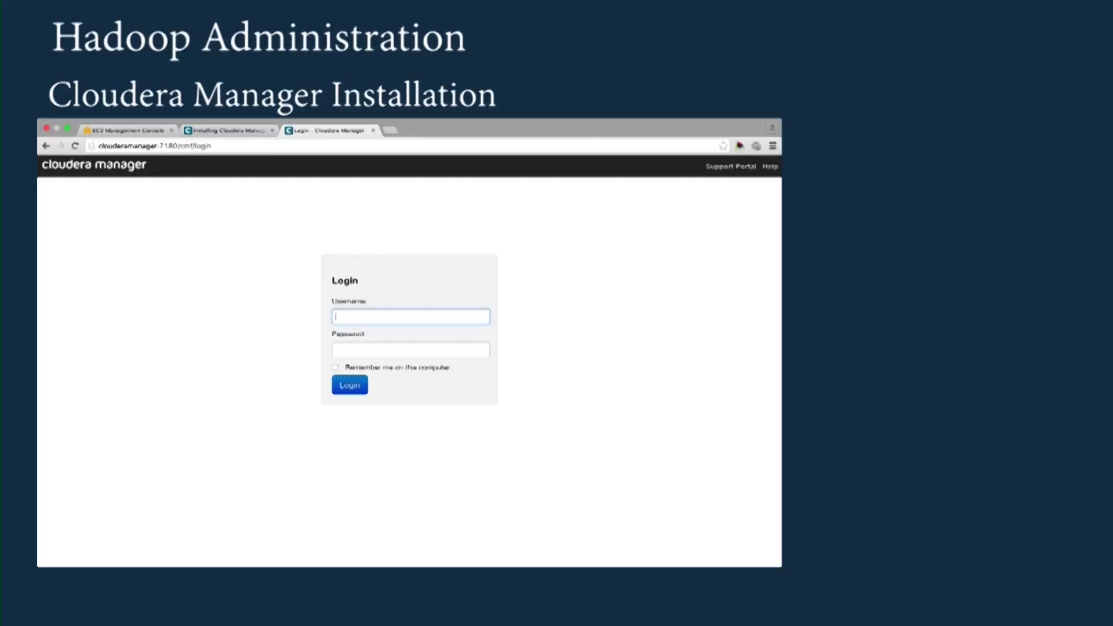
{"action": "key", "text": "Tab"}
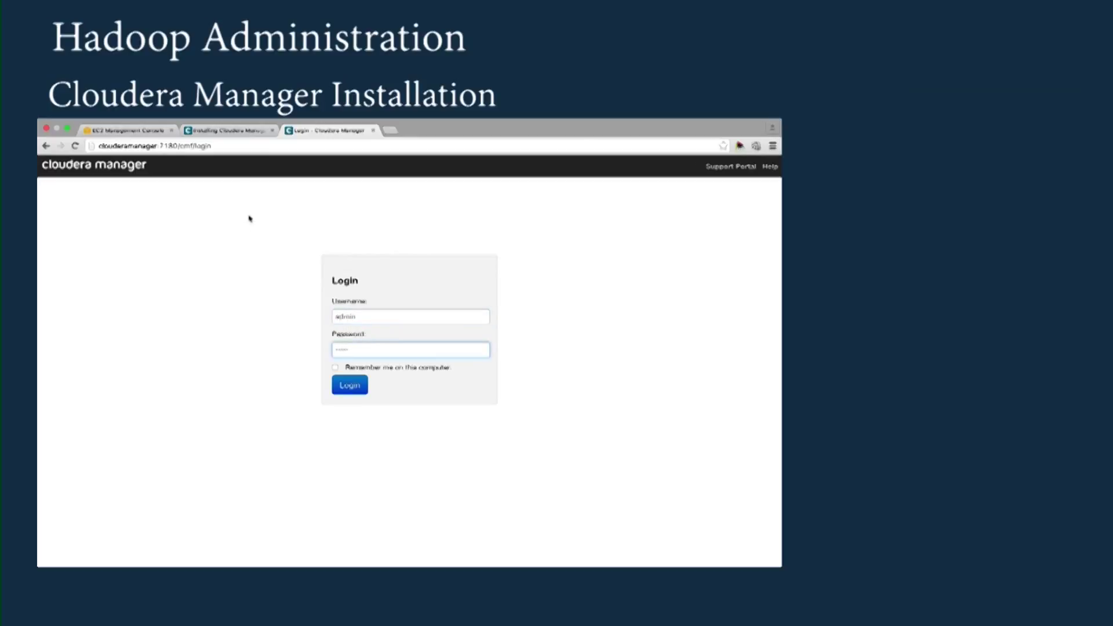
{"action": "left_click", "coordinate": [354, 388]}
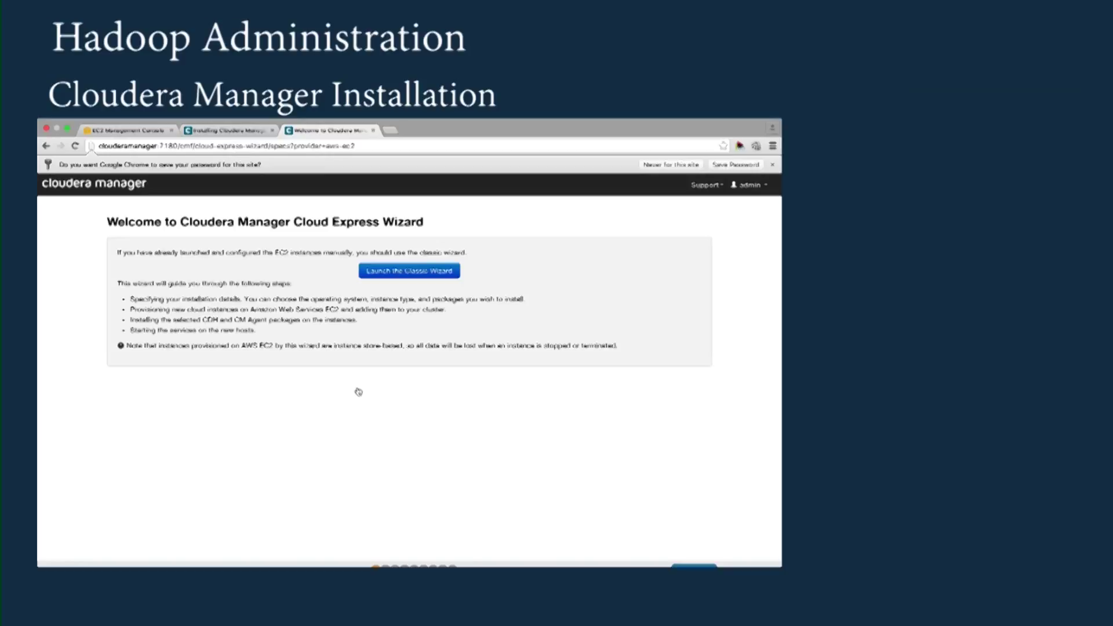
Step: Launch the Classic Wizard, continue past the CDH welcome page, and bring up the EC2 instances list
{"action": "left_click", "coordinate": [422, 273]}
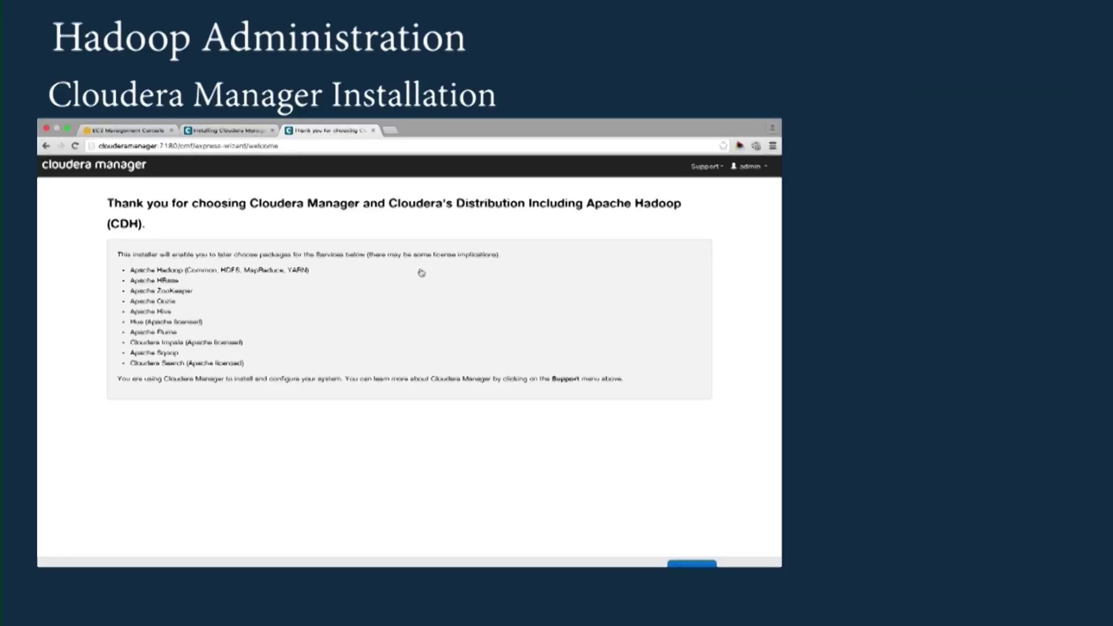
{"action": "left_click", "coordinate": [687, 563]}
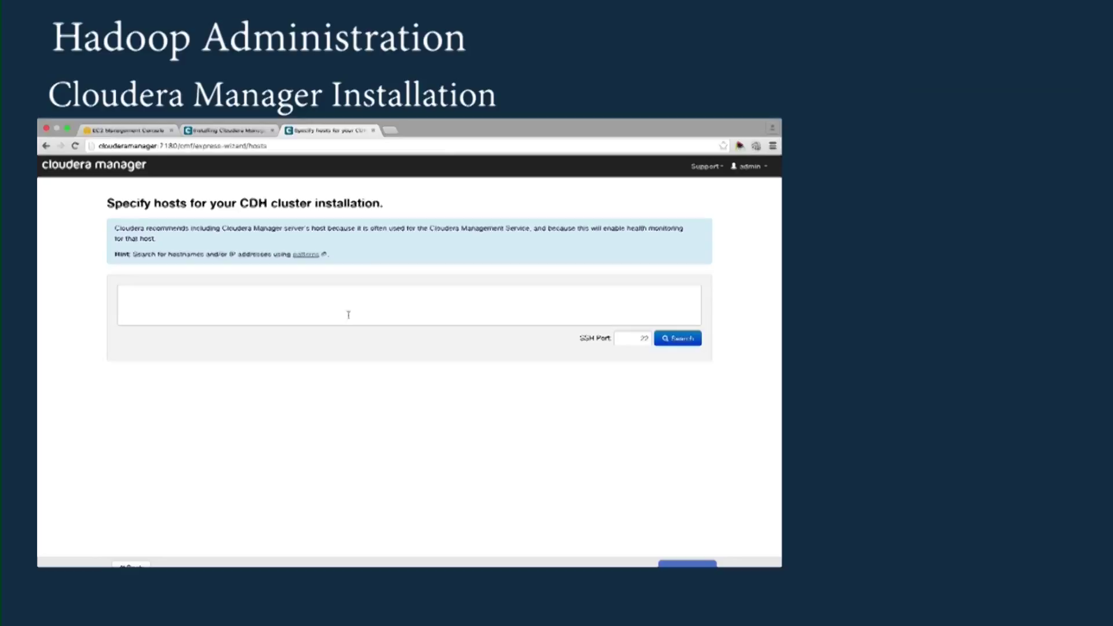
{"action": "left_click", "coordinate": [127, 130]}
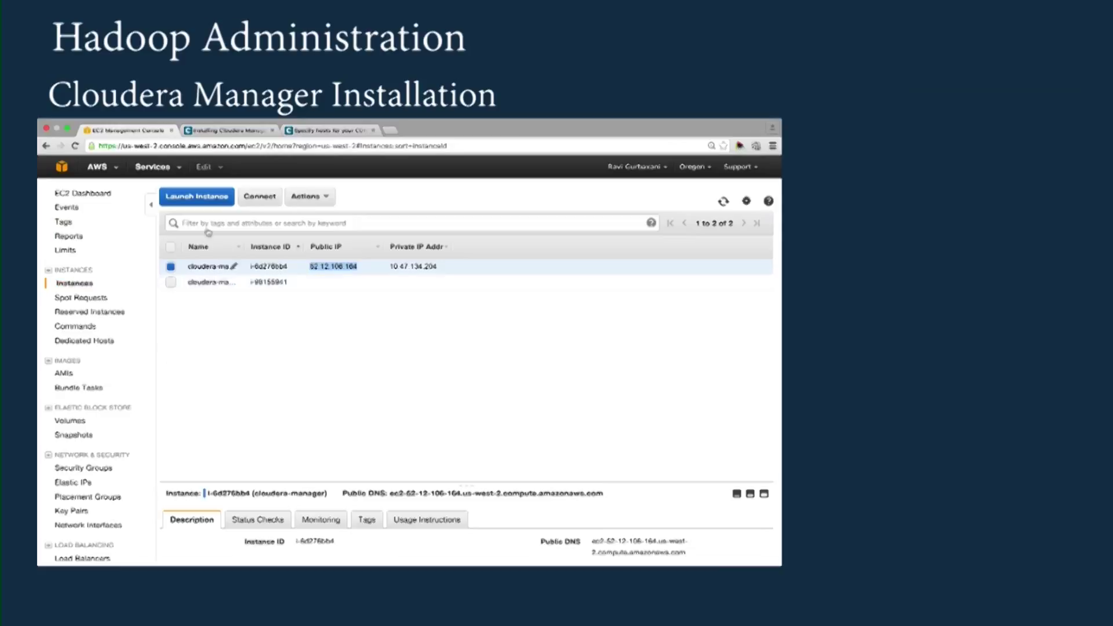
Step: Start a new instance launch using the CentOS 6.5 image found in the AWS Marketplace
{"action": "left_click", "coordinate": [214, 197]}
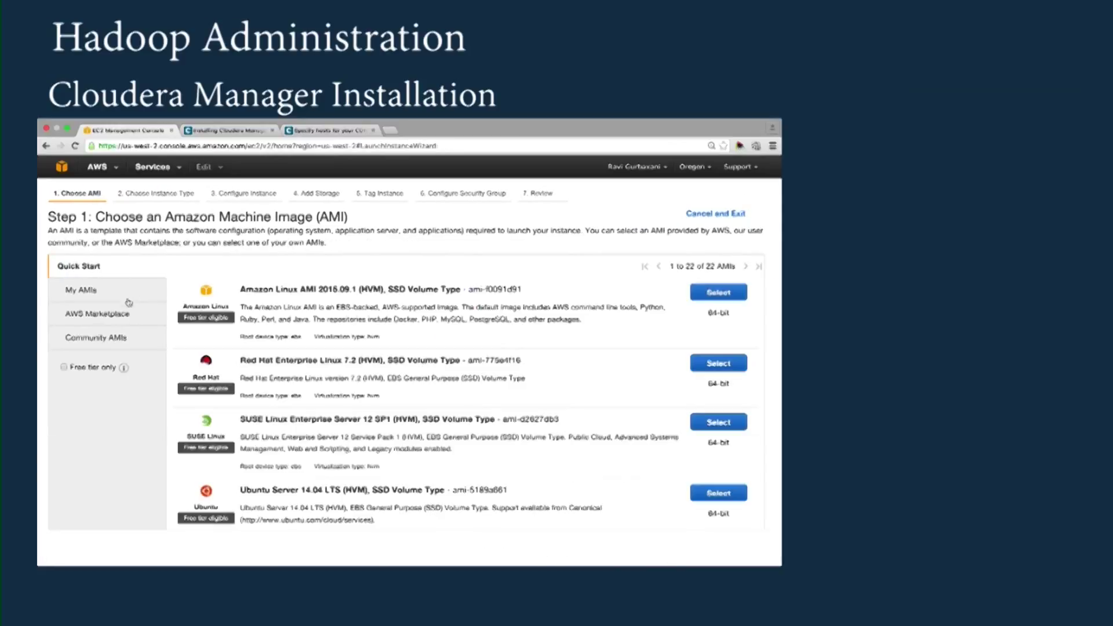
{"action": "left_click", "coordinate": [113, 319]}
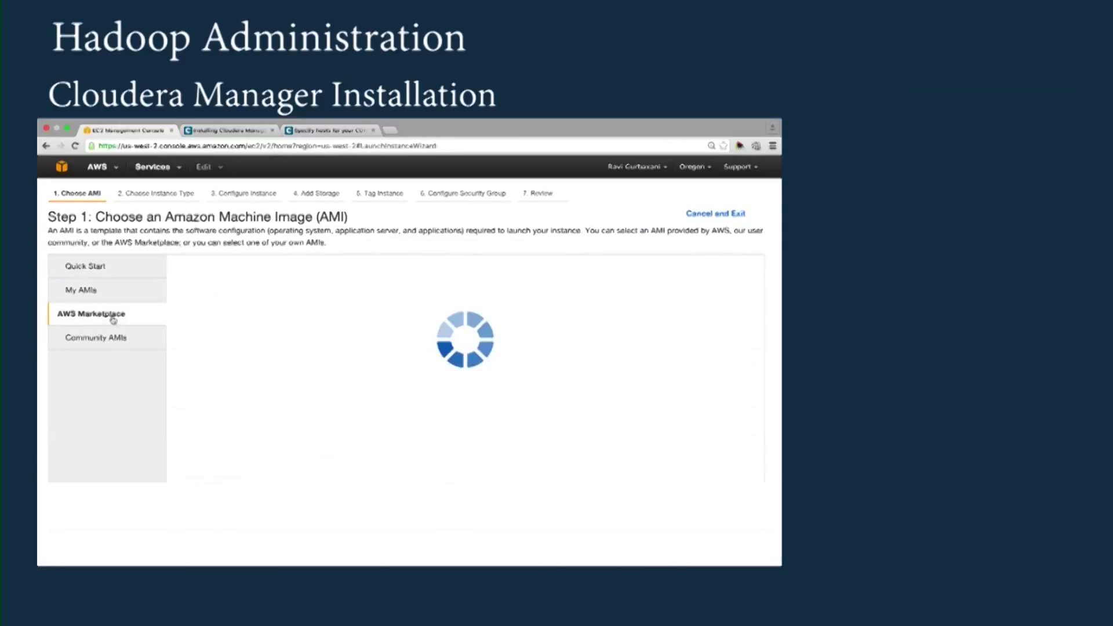
{"action": "left_click", "coordinate": [235, 274]}
{"action": "type", "text": "centos 6.5"}
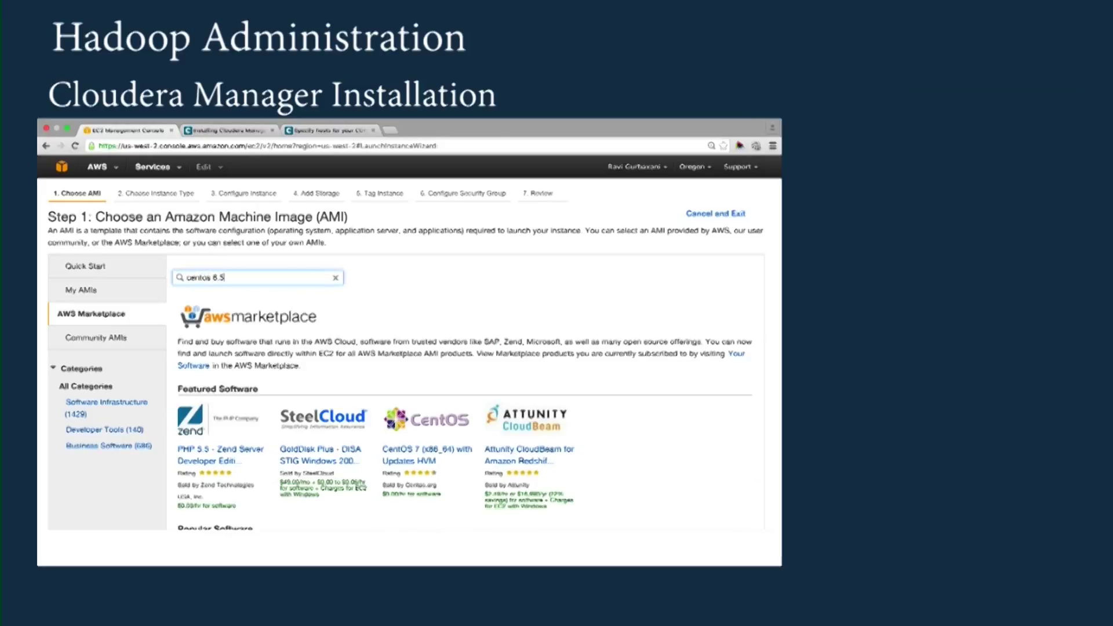
{"action": "key", "text": "Return"}
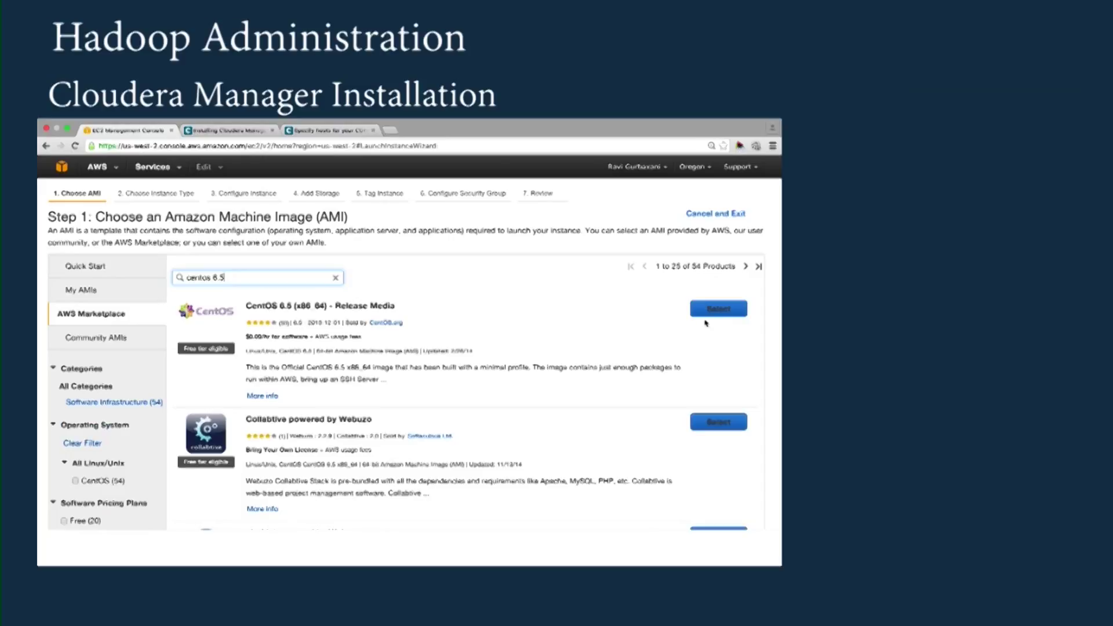
{"action": "left_click", "coordinate": [717, 309]}
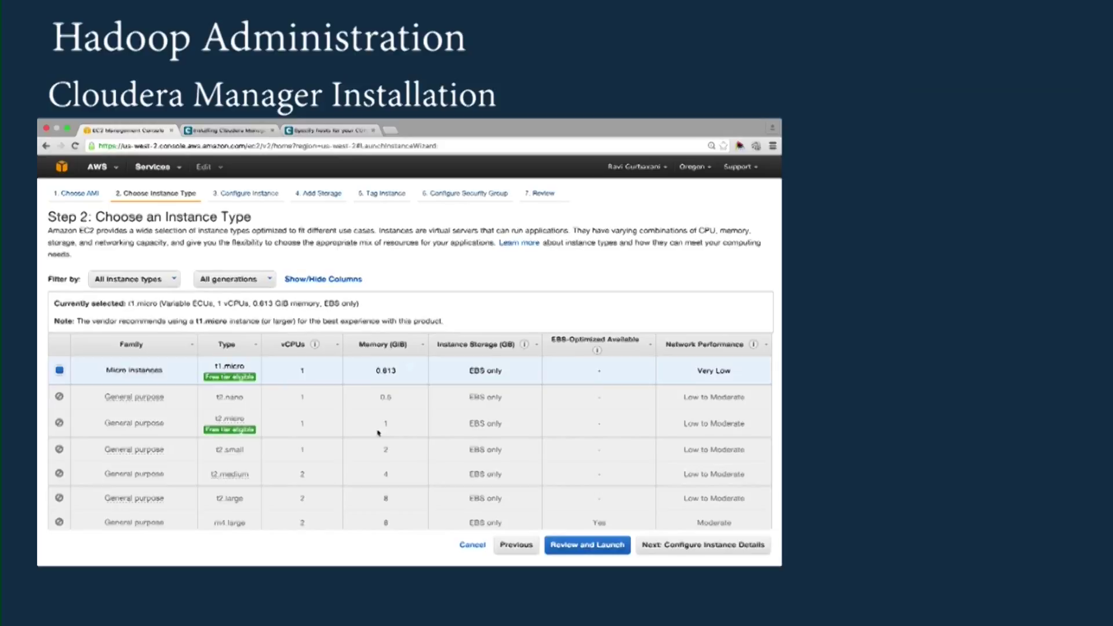
Step: Choose the m3.large instance type and set the number of instances to 4
{"action": "scroll", "coordinate": [377, 432], "scroll_direction": "down", "scroll_amount": 5}
{"action": "left_click", "coordinate": [380, 458]}
{"action": "left_click", "coordinate": [684, 548]}
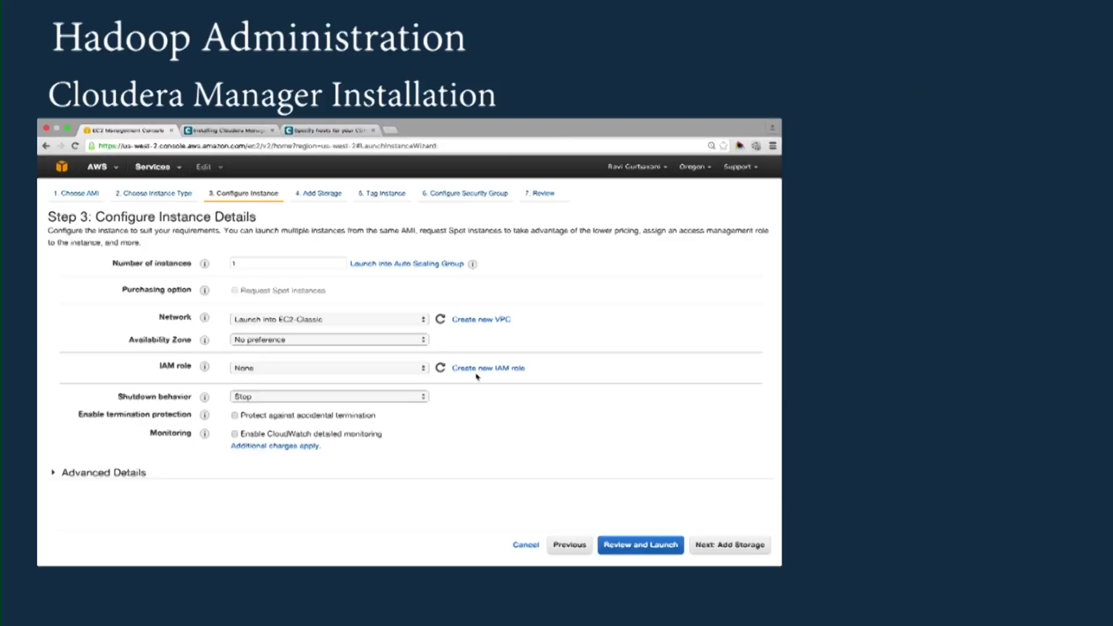
{"action": "double_click", "coordinate": [287, 265]}
{"action": "type", "text": "4"}
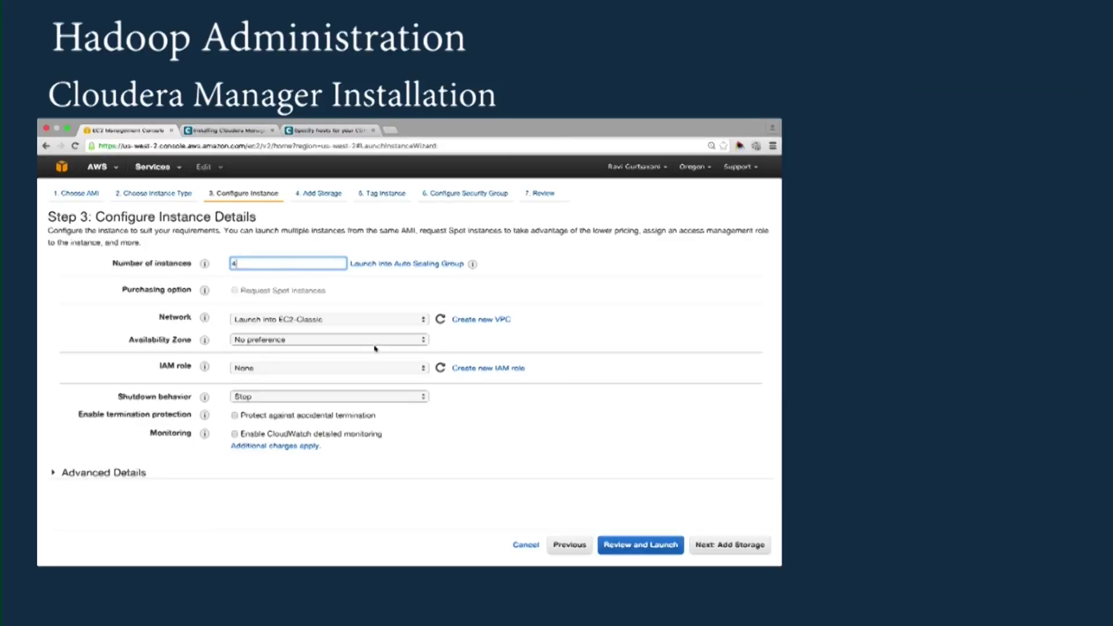
{"action": "left_click", "coordinate": [732, 545]}
Step: Set the root volume to 100 GiB and tag the instances 'cloudera-slaves'
{"action": "double_click", "coordinate": [292, 306]}
{"action": "type", "text": "100"}
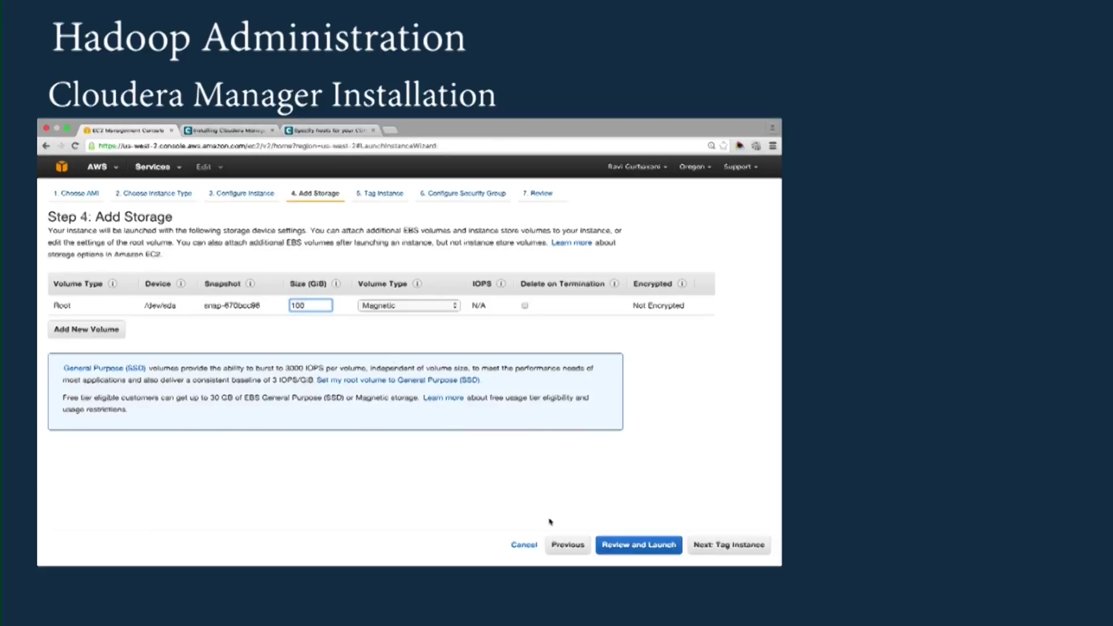
{"action": "left_click", "coordinate": [713, 547]}
{"action": "type", "text": "cloudera-slaves"}
{"action": "left_click", "coordinate": [696, 544]}
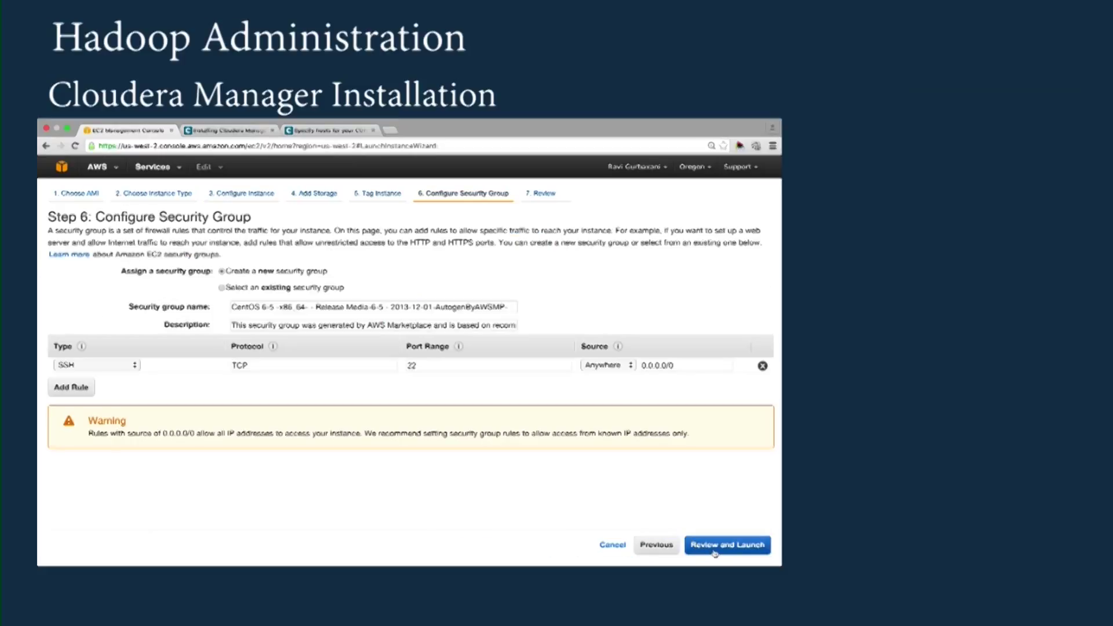
Step: Use the existing default security group and keep Magnetic as the boot volume type
{"action": "left_click", "coordinate": [311, 288]}
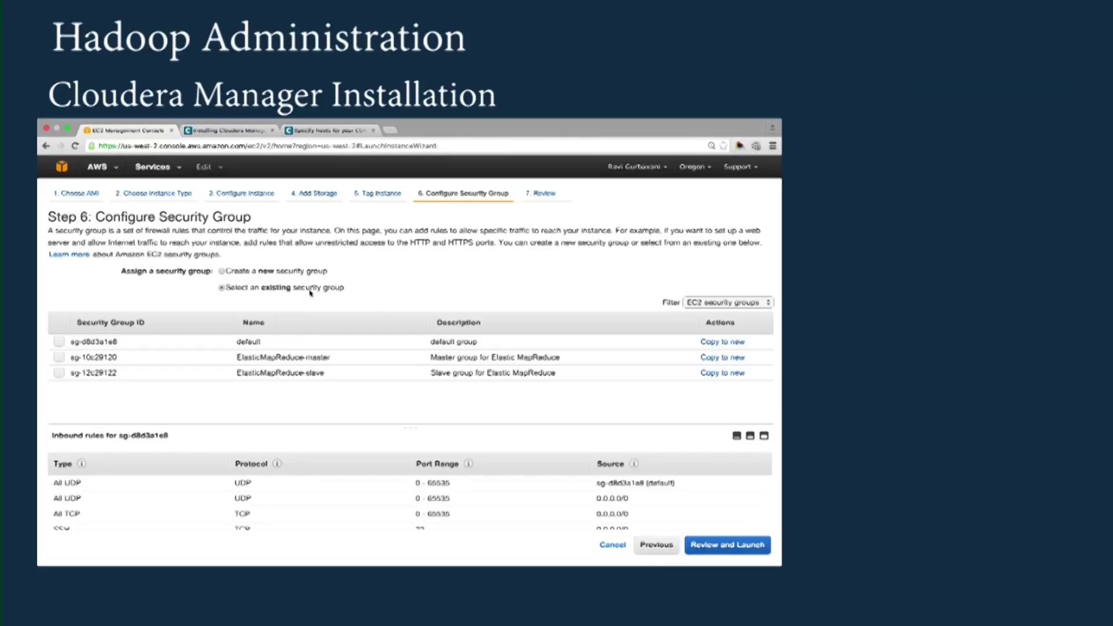
{"action": "left_click", "coordinate": [316, 347]}
{"action": "left_click", "coordinate": [699, 546]}
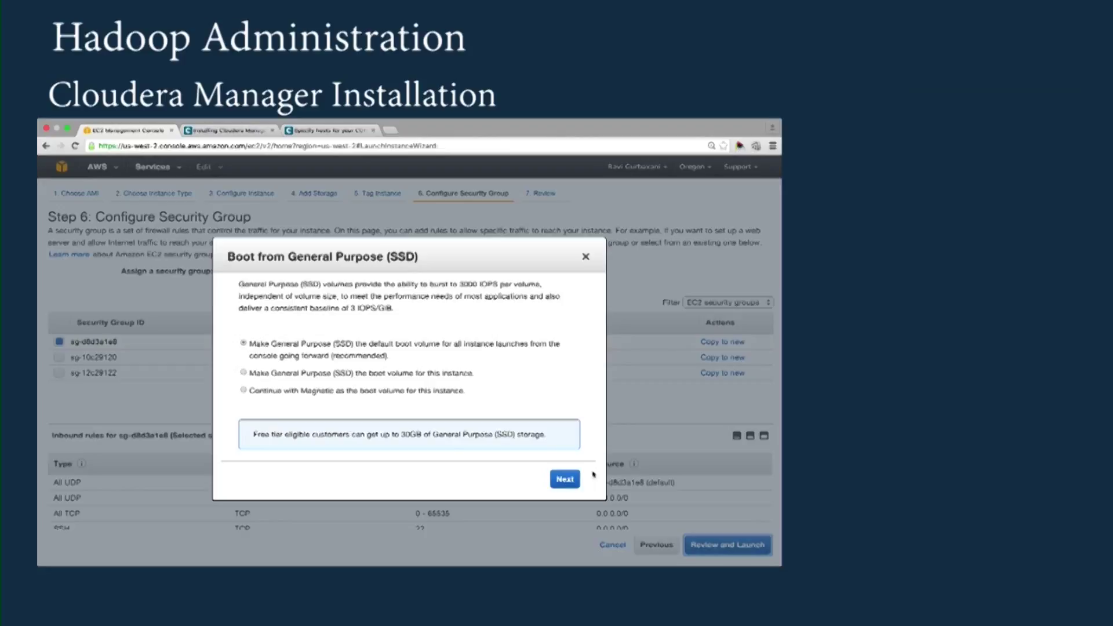
{"action": "left_click", "coordinate": [342, 392]}
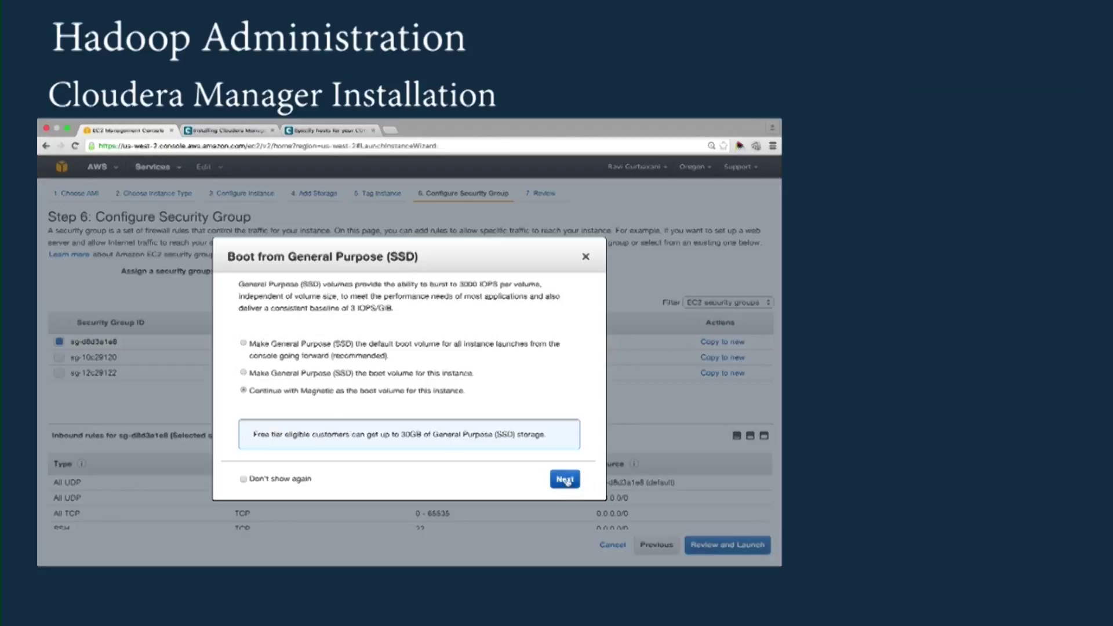
{"action": "left_click", "coordinate": [565, 480]}
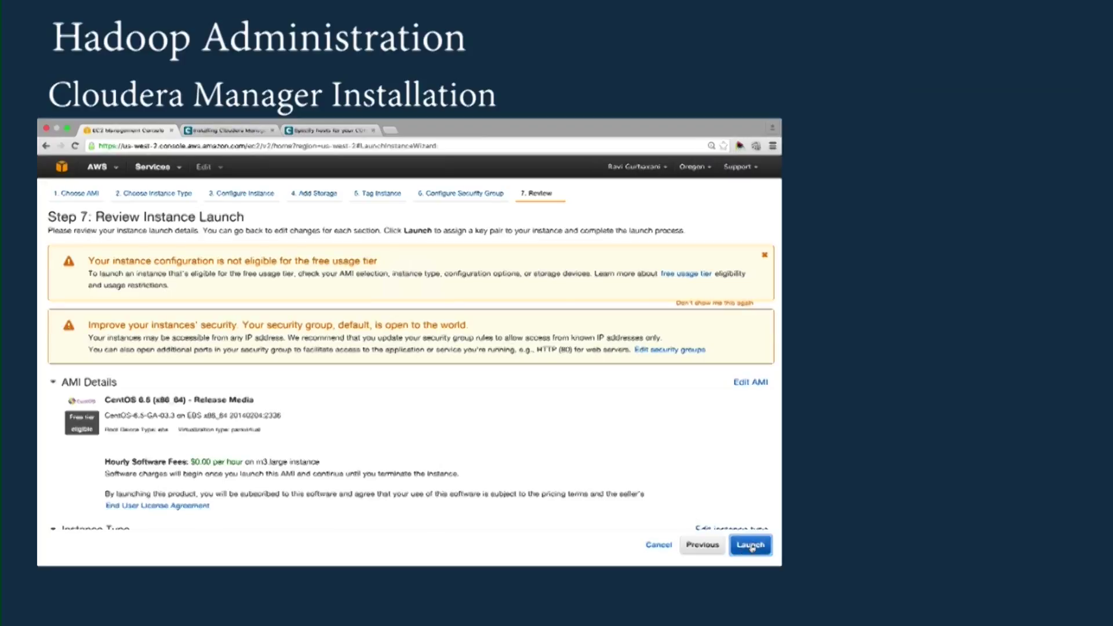
Step: Launch the four instances with the existing key pair, acknowledging the private key file
{"action": "left_click", "coordinate": [751, 547]}
{"action": "left_click", "coordinate": [411, 410]}
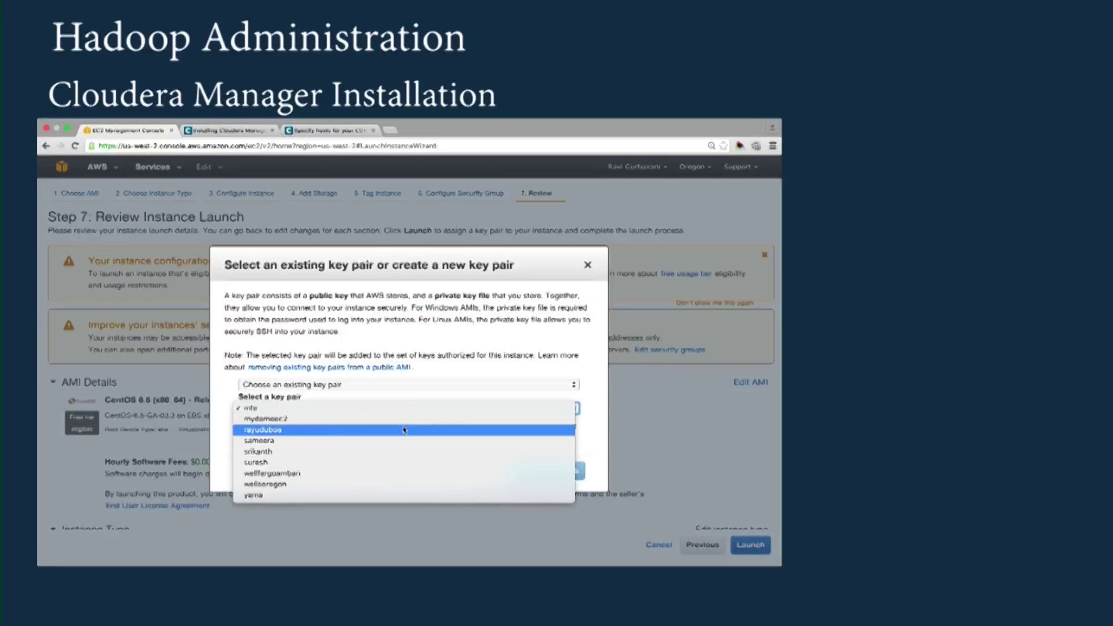
{"action": "left_click", "coordinate": [400, 418]}
{"action": "left_click", "coordinate": [244, 427]}
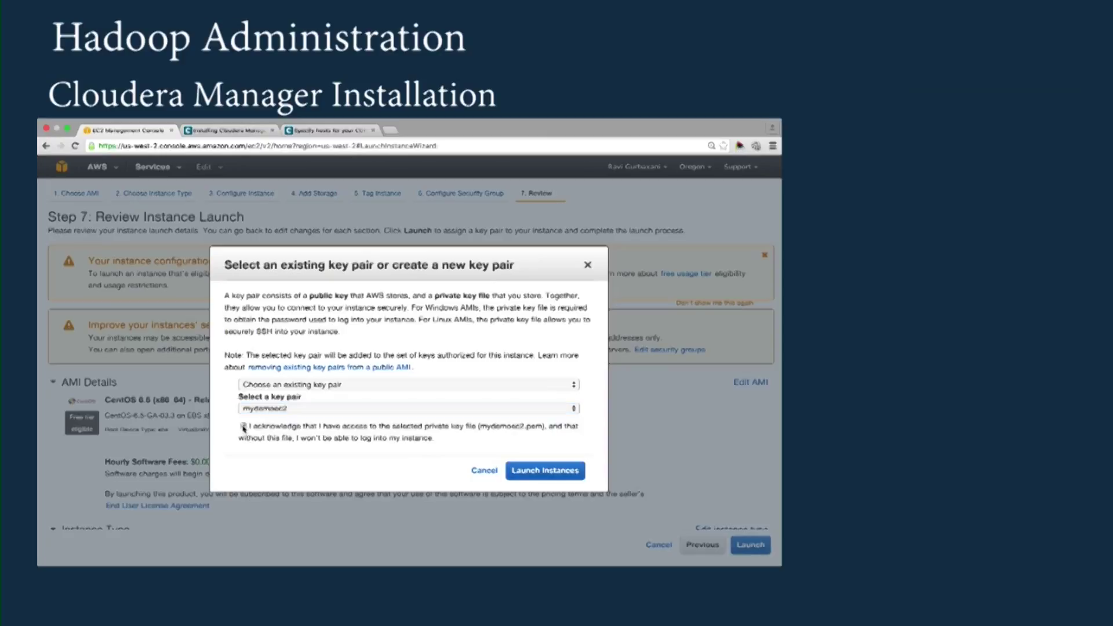
{"action": "left_click", "coordinate": [568, 472]}
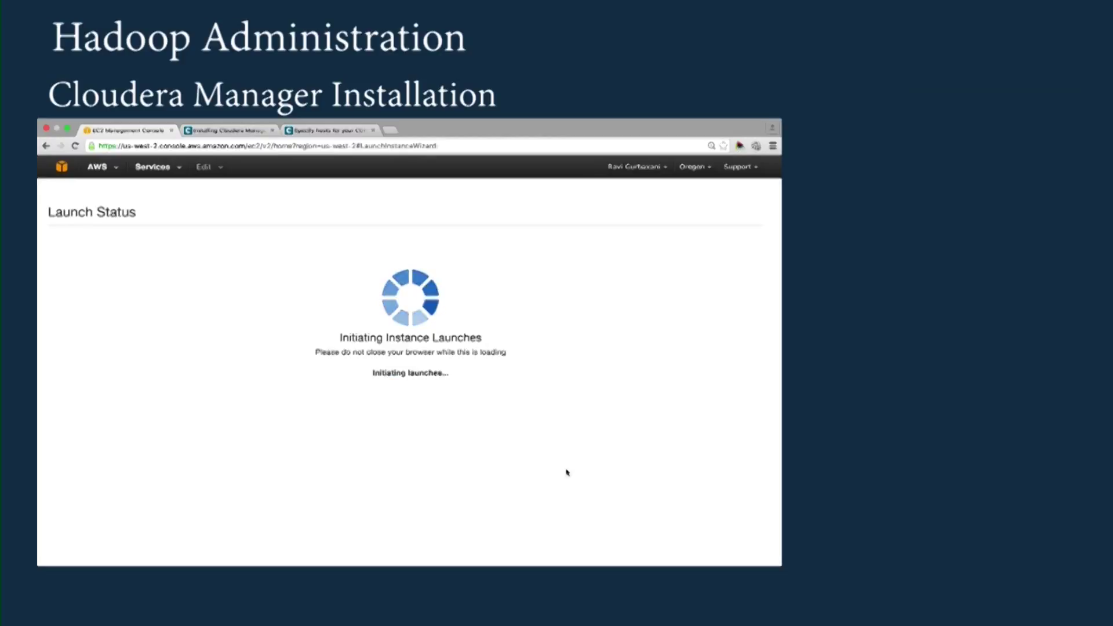
Step: Review the host-pattern help on Cloudera Manager's host specification page
{"action": "left_click", "coordinate": [344, 132]}
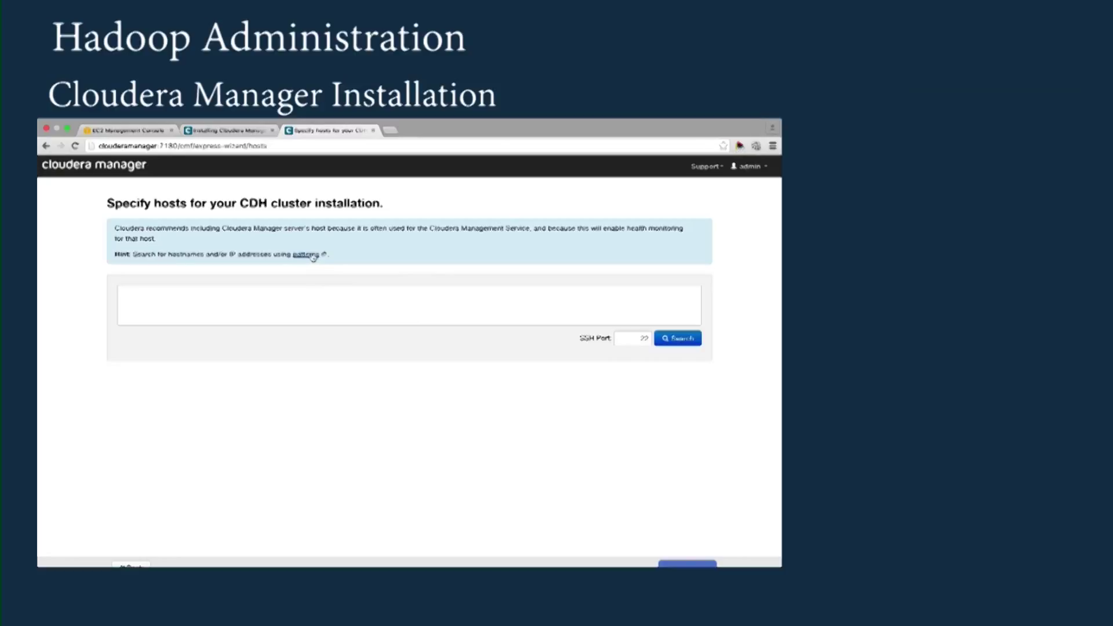
{"action": "left_click", "coordinate": [314, 256]}
{"action": "left_click", "coordinate": [602, 507]}
{"action": "key", "text": "super+Left"}
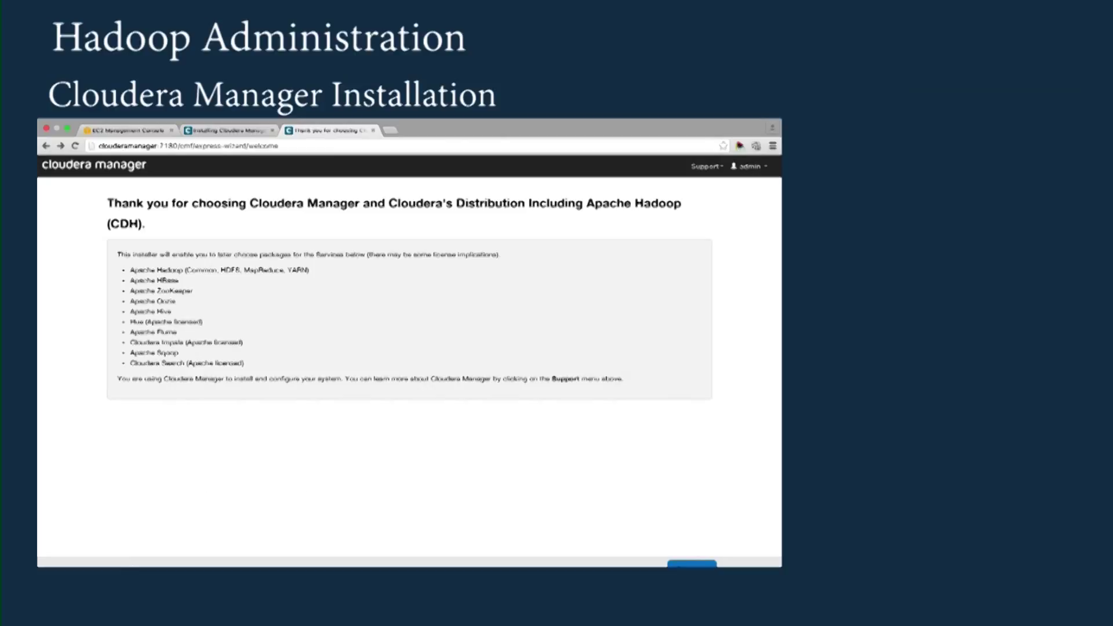
Step: Go to the EC2 instances list and widen the Name column to show full names
{"action": "left_click", "coordinate": [135, 131]}
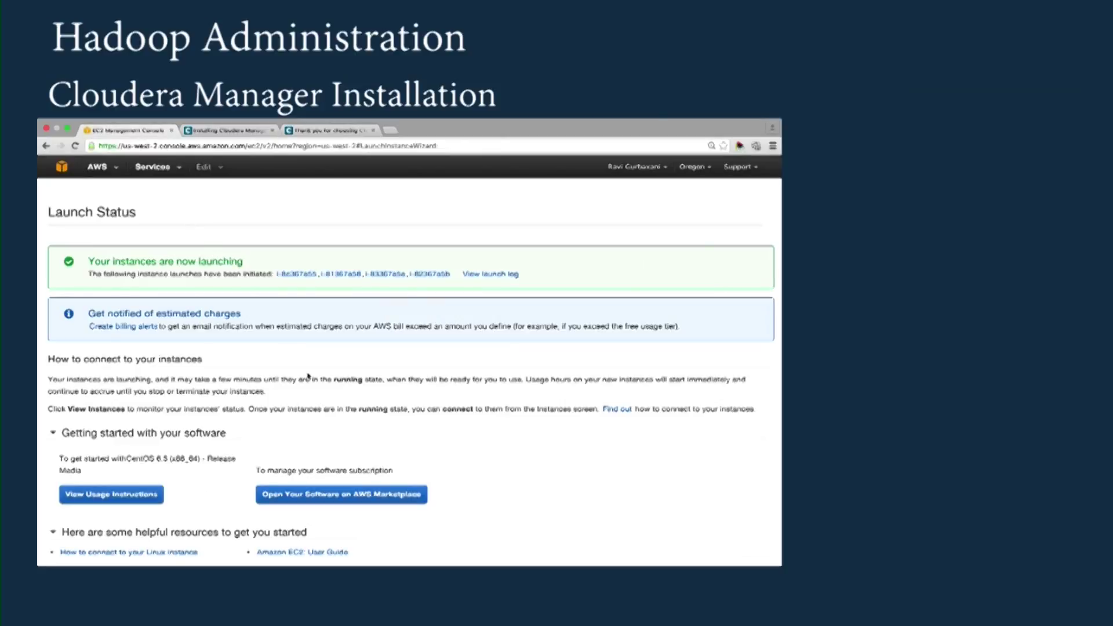
{"action": "scroll", "coordinate": [393, 351], "scroll_direction": "down", "scroll_amount": 3}
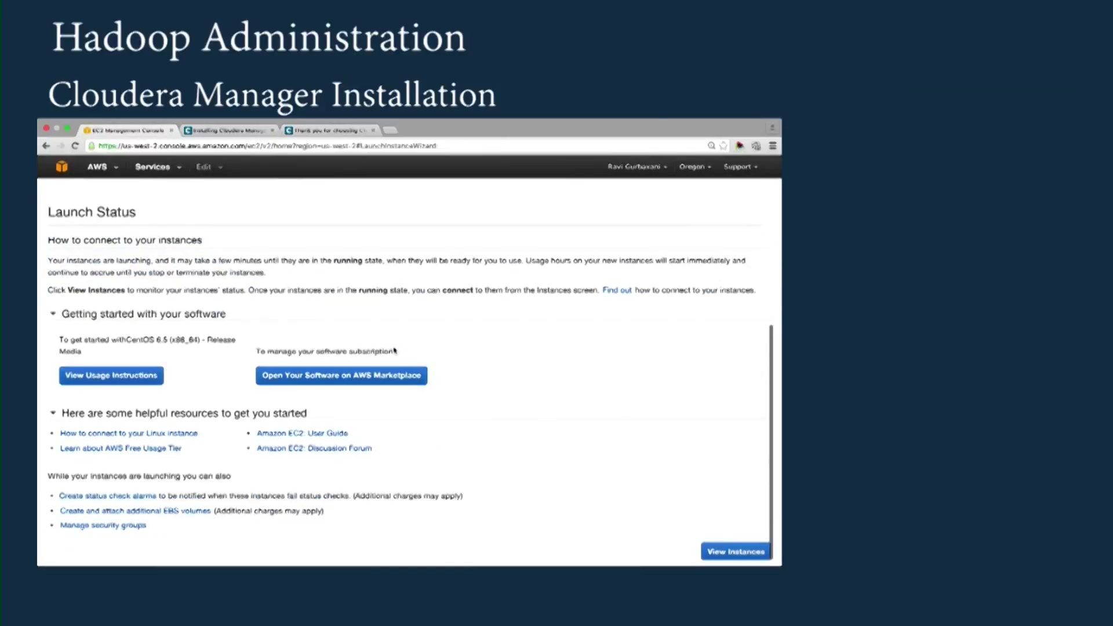
{"action": "left_click", "coordinate": [734, 554]}
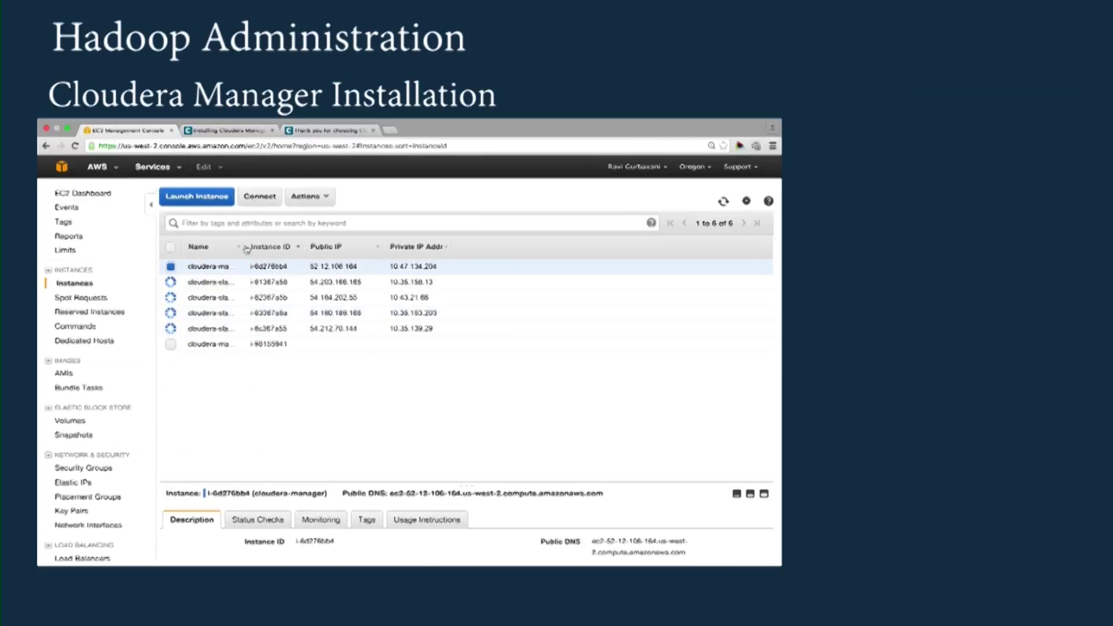
{"action": "left_click_drag", "start_coordinate": [248, 246], "coordinate": [345, 248]}
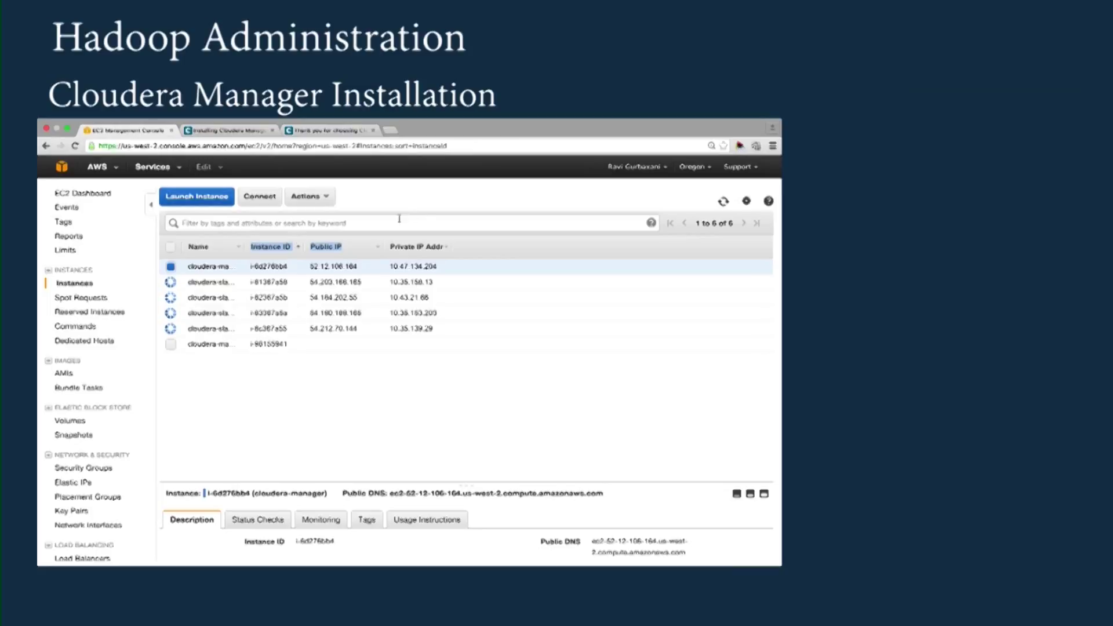
{"action": "left_click", "coordinate": [428, 201]}
{"action": "left_click_drag", "start_coordinate": [242, 248], "coordinate": [374, 248]}
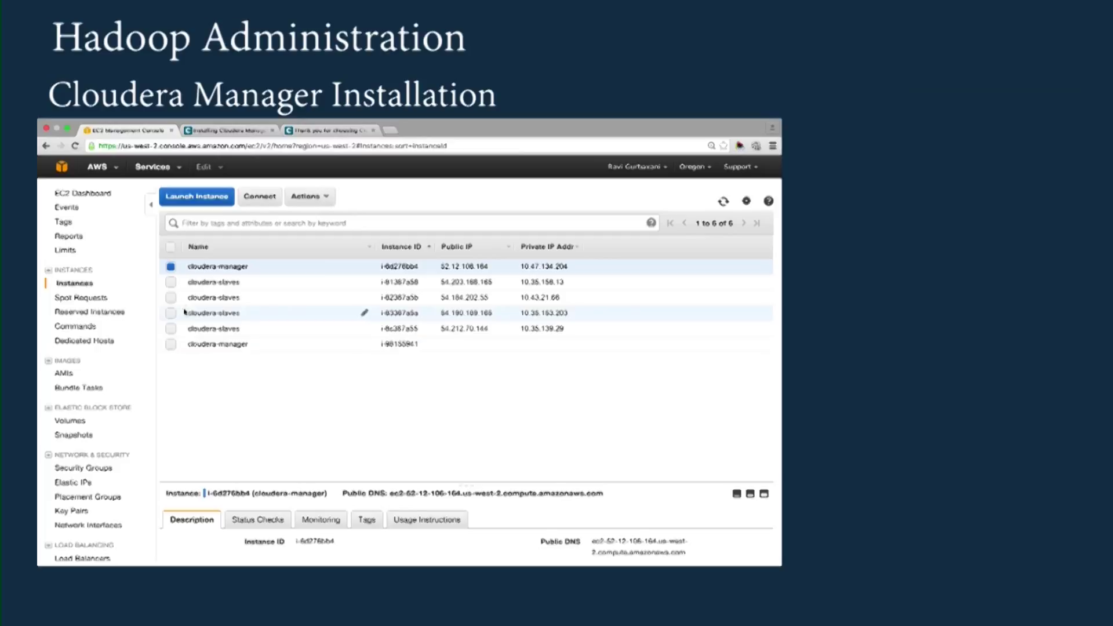
Step: Select only the first cloudera-slaves instance and copy its example ssh command from Connect
{"action": "left_click", "coordinate": [171, 283]}
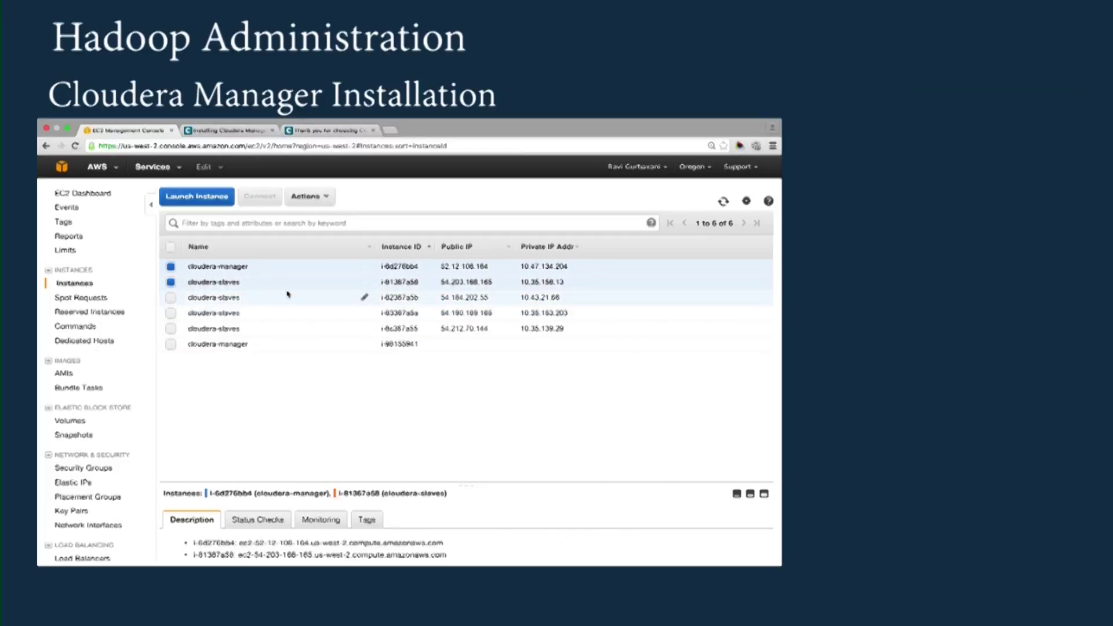
{"action": "left_click", "coordinate": [170, 267]}
{"action": "left_click", "coordinate": [265, 198]}
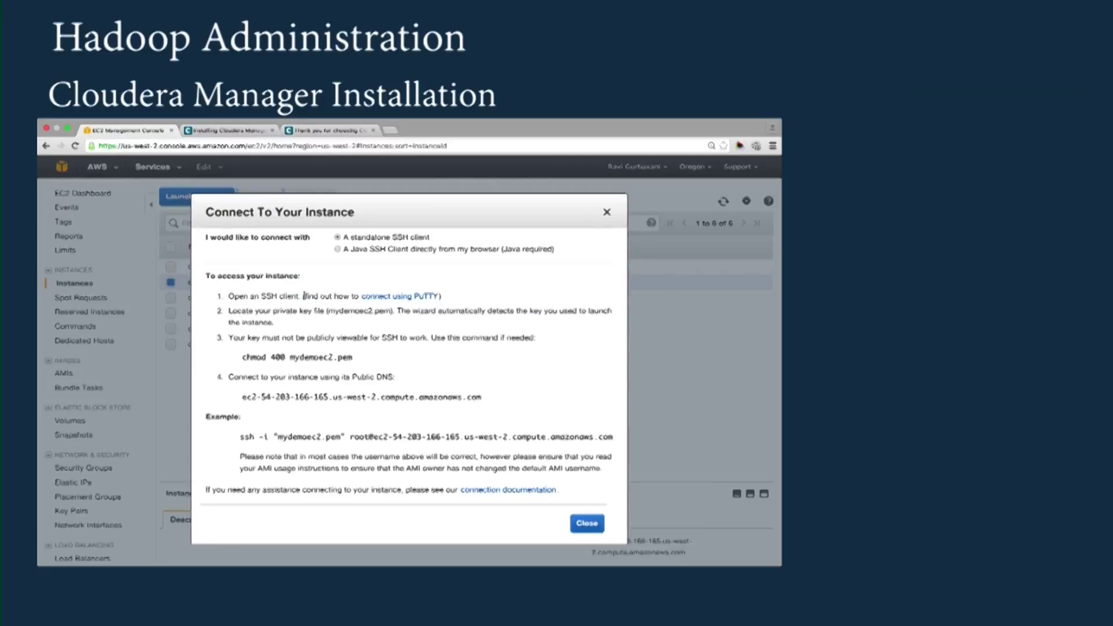
{"action": "left_click_drag", "start_coordinate": [241, 437], "coordinate": [612, 436]}
{"action": "right_click", "coordinate": [603, 436]}
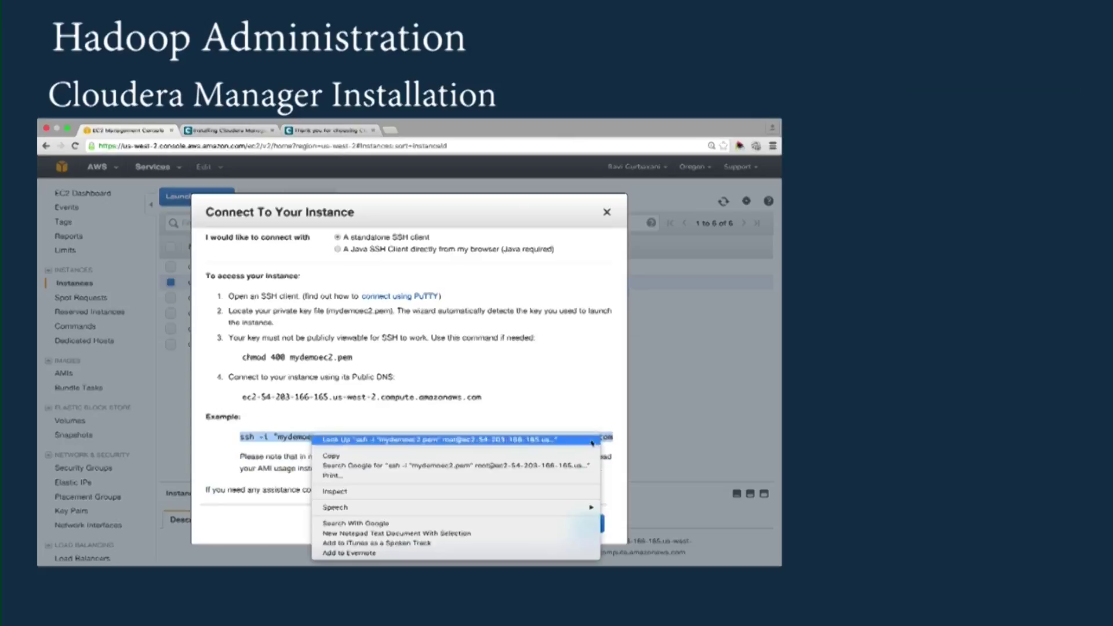
{"action": "left_click", "coordinate": [576, 457]}
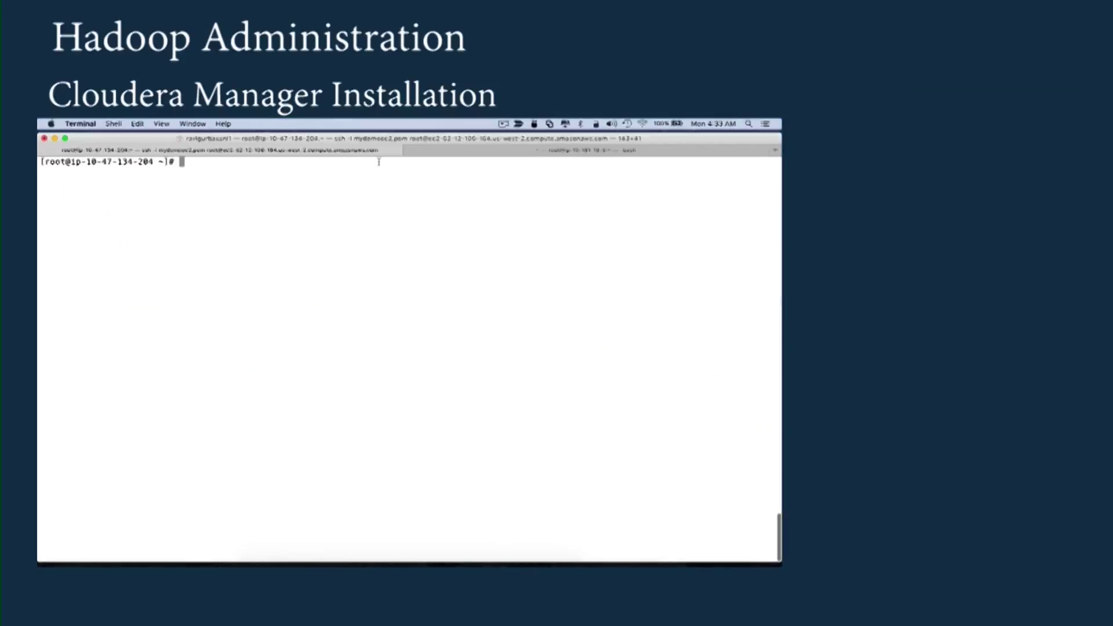
Step: Clear the terminal, then paste and run the slave's ssh command
{"action": "left_click", "coordinate": [426, 153]}
{"action": "left_click", "coordinate": [250, 292]}
{"action": "type", "text": "clear"}
{"action": "key", "text": "Return"}
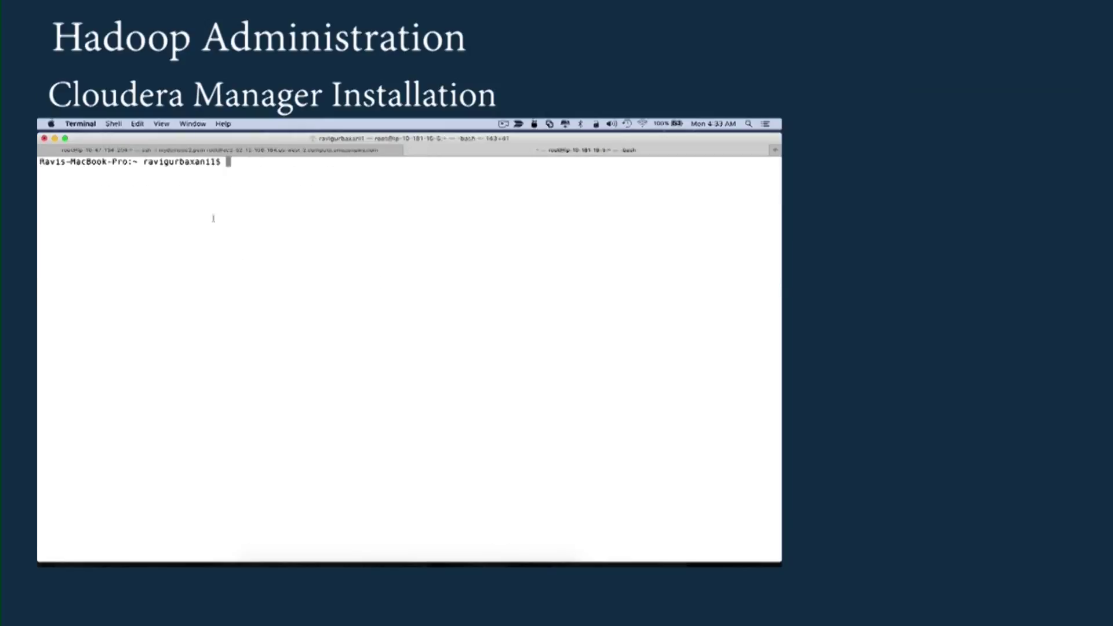
{"action": "right_click", "coordinate": [232, 161]}
{"action": "left_click", "coordinate": [236, 172]}
{"action": "key", "text": "Return"}
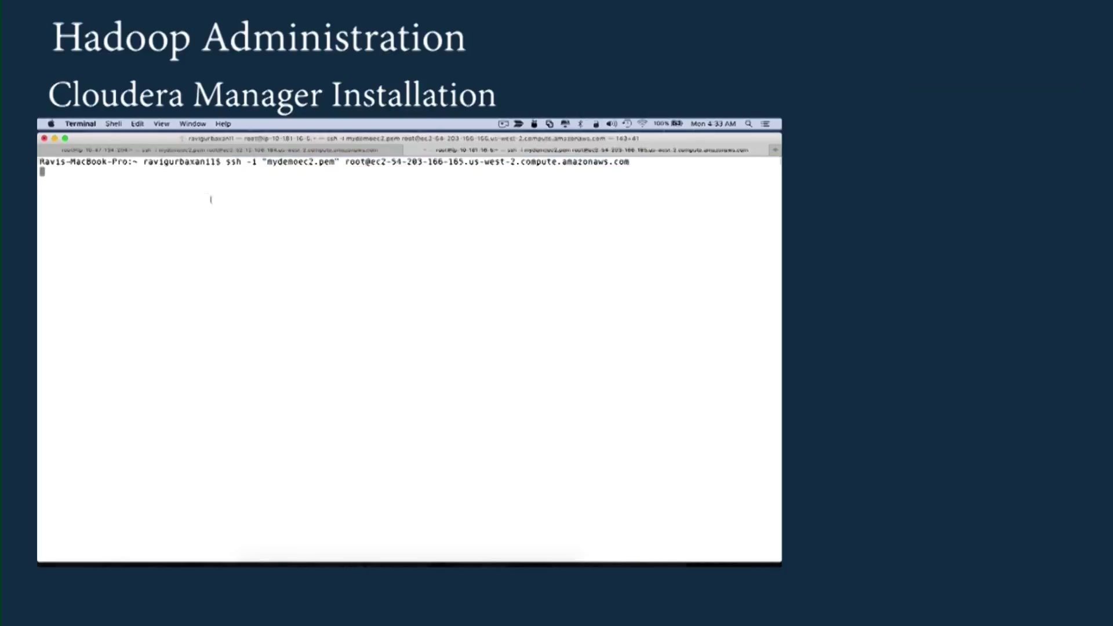
Step: Recall 'resize2fs /dev/xvde' from the manager host's history and copy it
{"action": "left_click", "coordinate": [203, 150]}
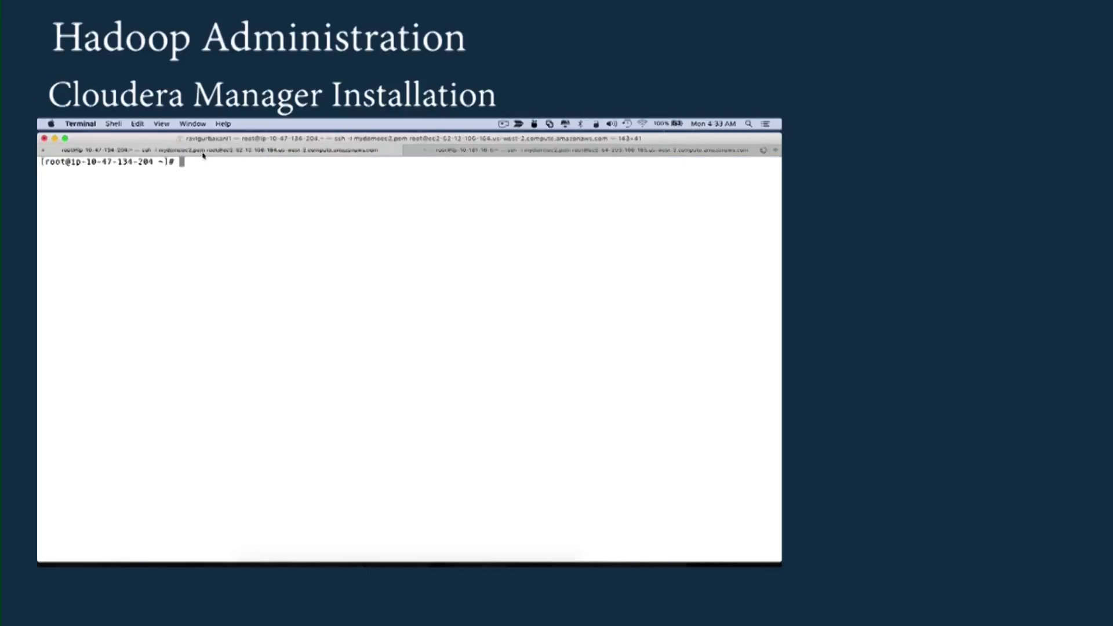
{"action": "key", "text": "ctrl+r"}
{"action": "type", "text": "res"}
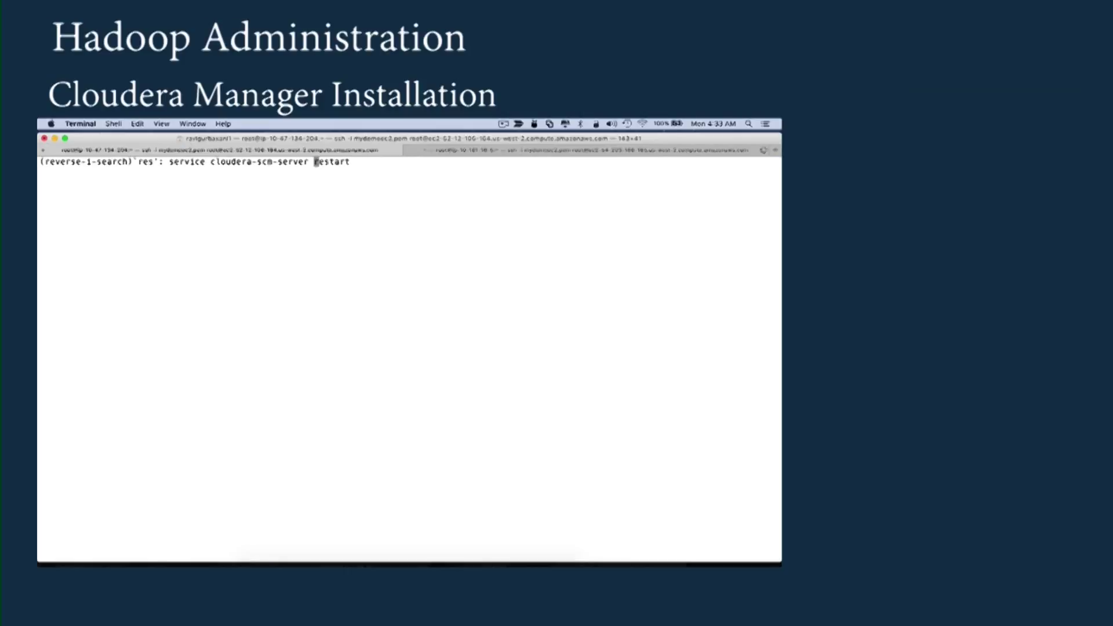
{"action": "type", "text": "i"}
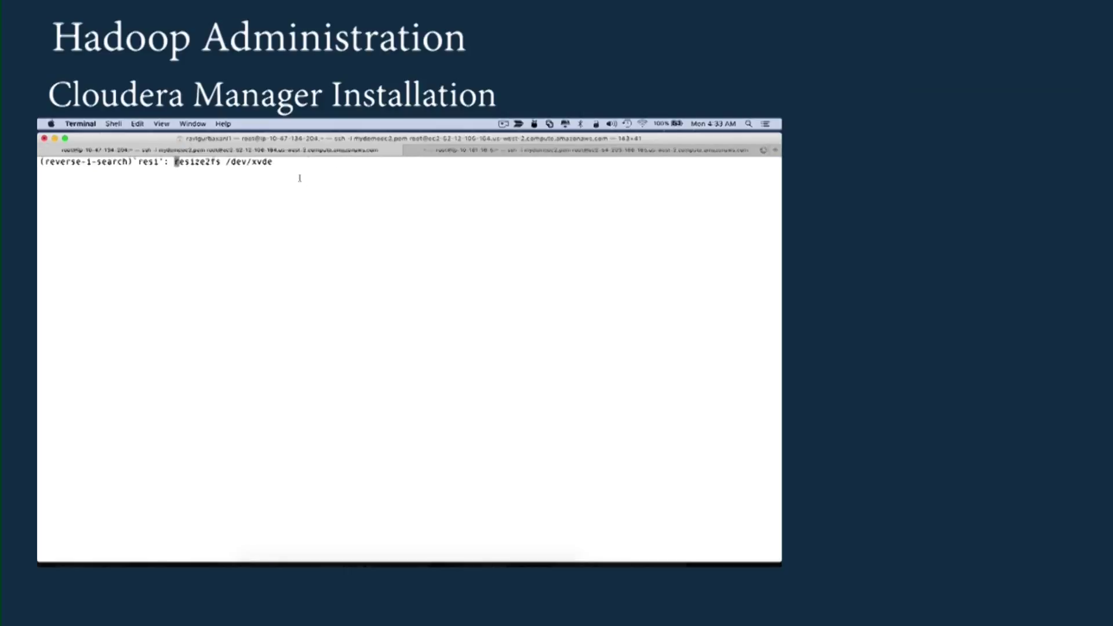
{"action": "key", "text": "Right"}
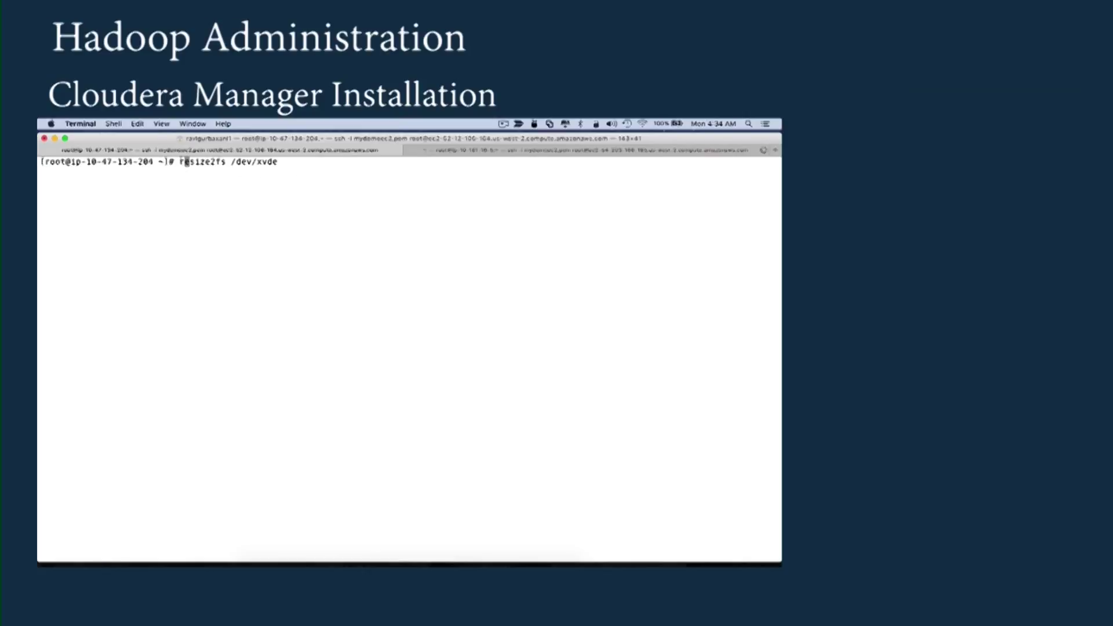
{"action": "left_click_drag", "start_coordinate": [180, 162], "coordinate": [278, 162]}
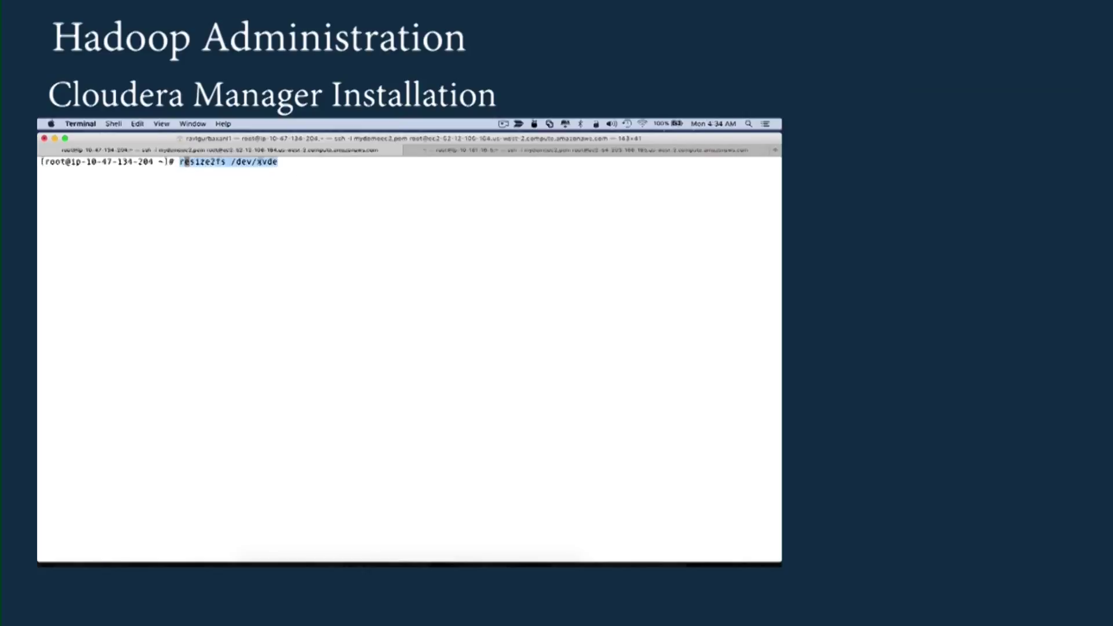
{"action": "right_click", "coordinate": [261, 167]}
{"action": "left_click", "coordinate": [282, 218]}
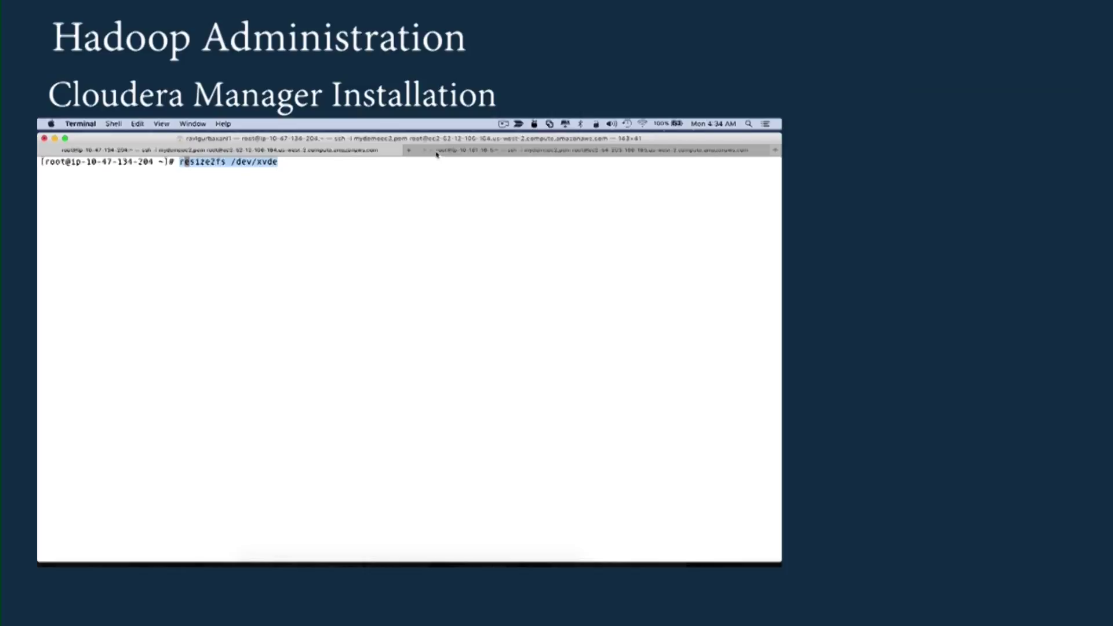
{"action": "left_click", "coordinate": [438, 150]}
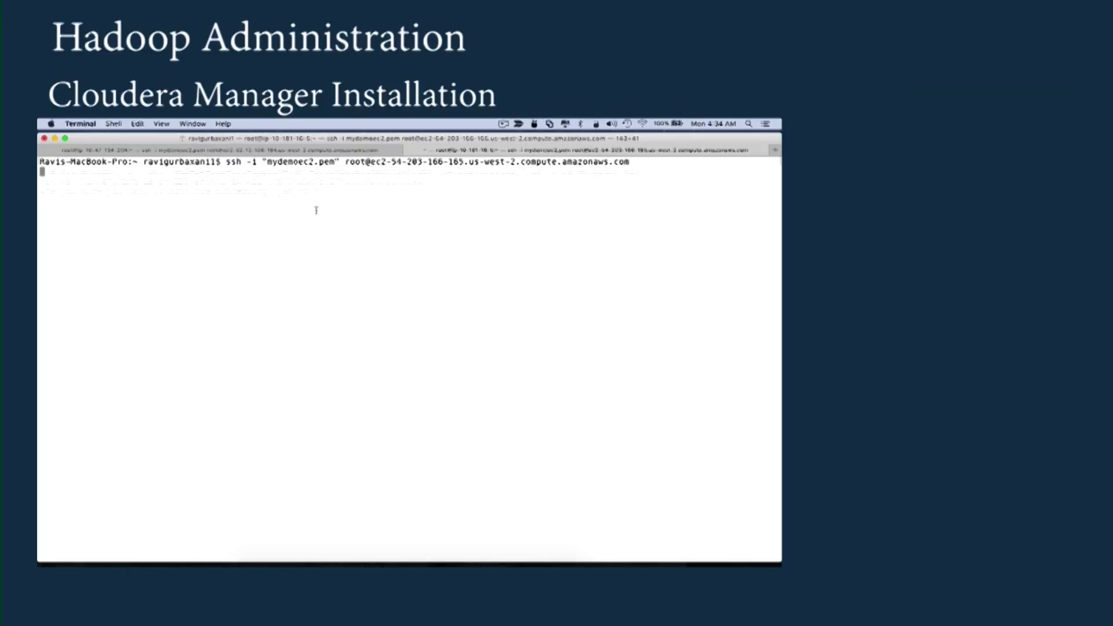
Step: Accept the slave's host key with 'yes' and clear the screen
{"action": "type", "text": "yes"}
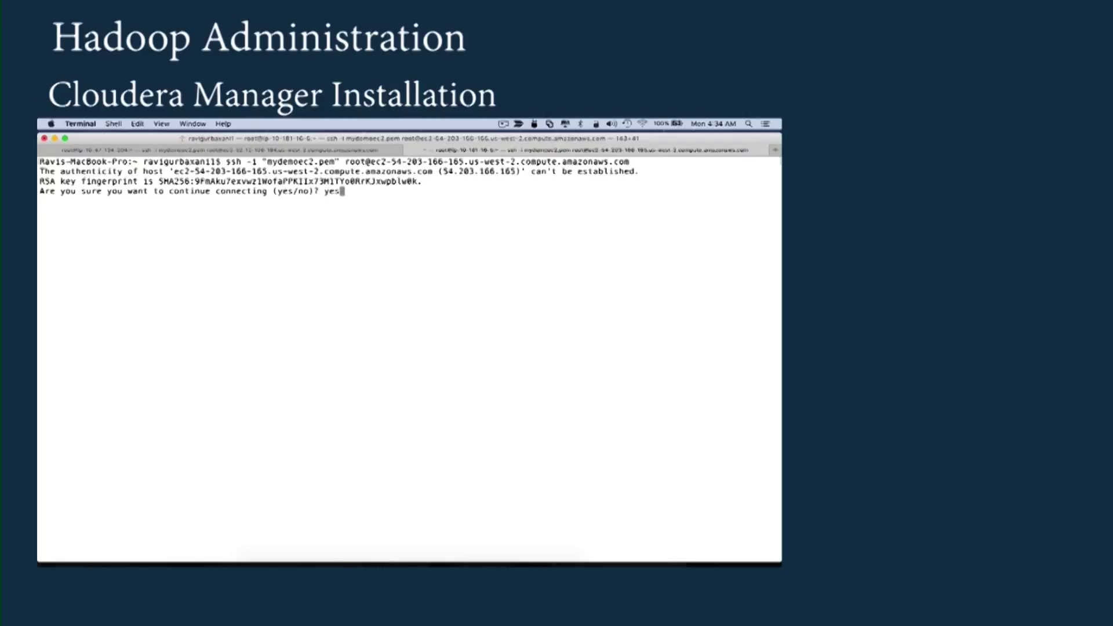
{"action": "key", "text": "Return"}
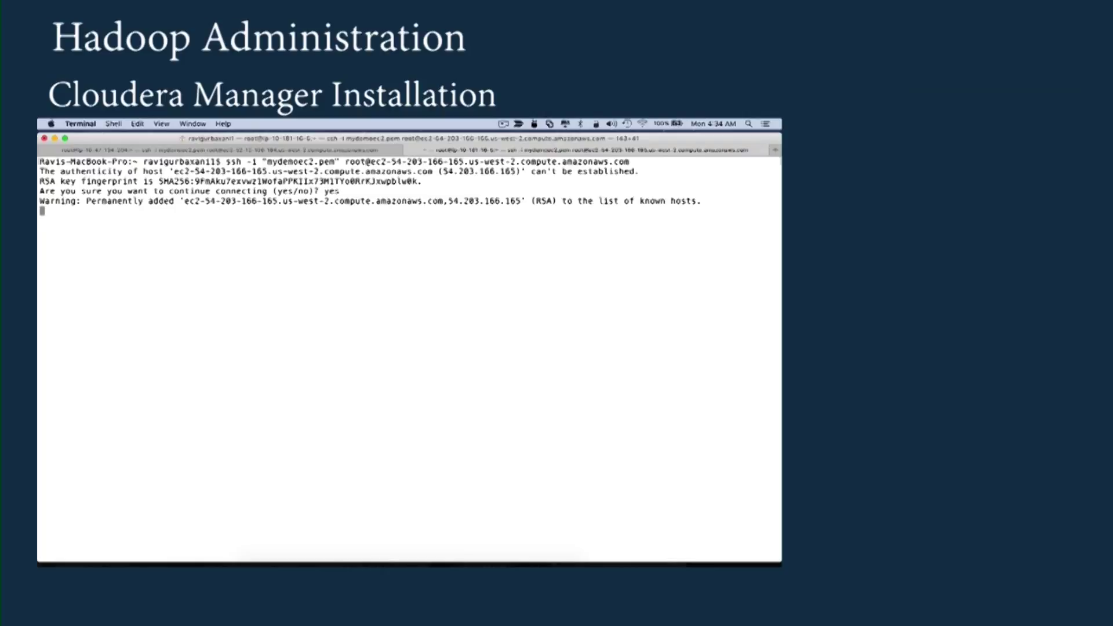
{"action": "type", "text": "lear"}
{"action": "key", "text": "Return"}
{"action": "type", "text": "clear"}
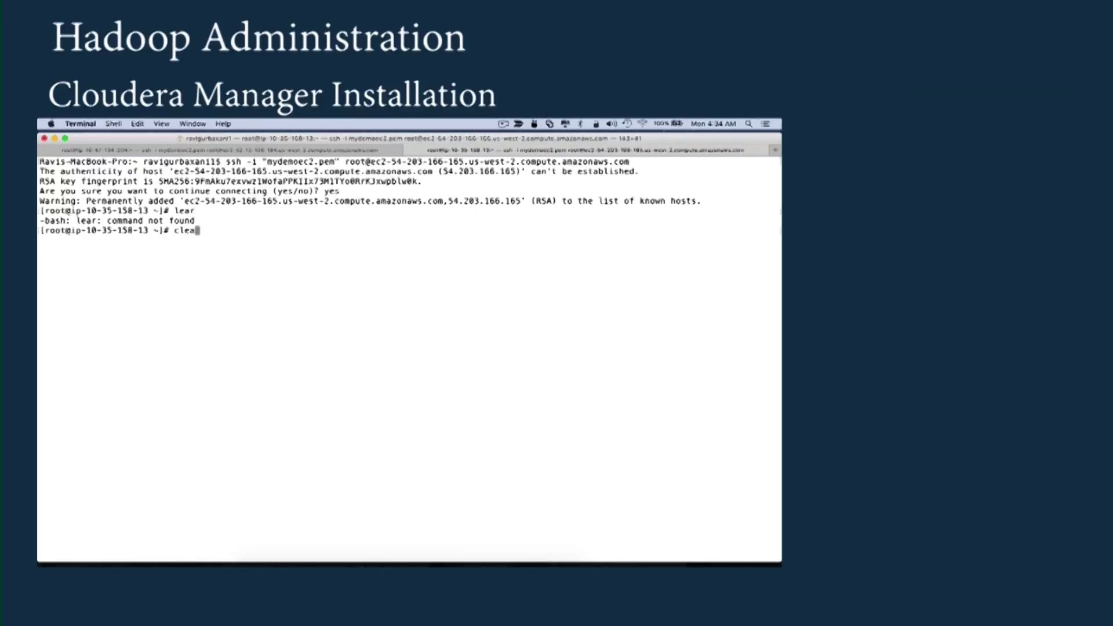
{"action": "key", "text": "Return"}
Step: Run 'service iptables save', 'service iptables stop' and 'chkconfig iptables off' on the slave
{"action": "type", "text": "service "}
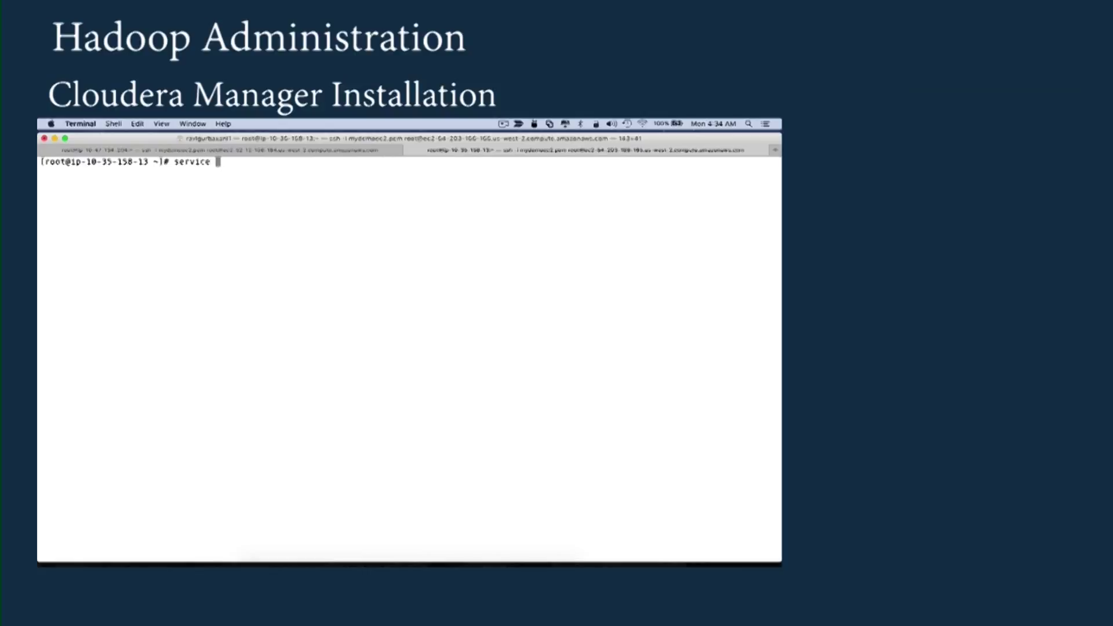
{"action": "type", "text": "iptables save"}
{"action": "key", "text": "Return"}
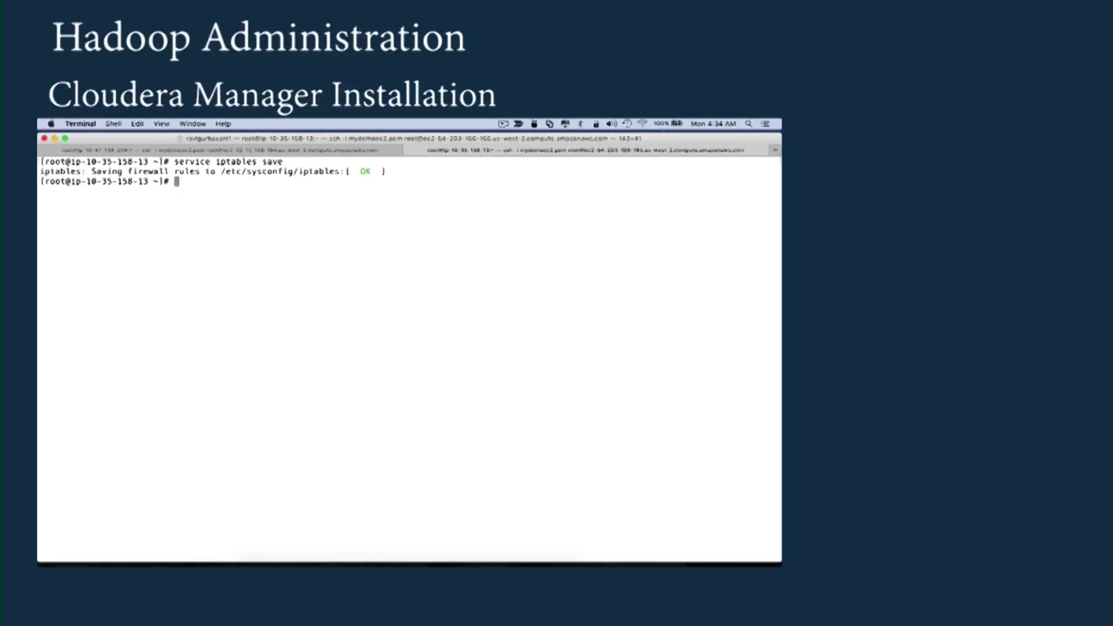
{"action": "key", "text": "Up"}
{"action": "key", "text": "BackSpace"}
{"action": "key", "text": "BackSpace"}
{"action": "key", "text": "BackSpace"}
{"action": "type", "text": "top"}
{"action": "key", "text": "Return"}
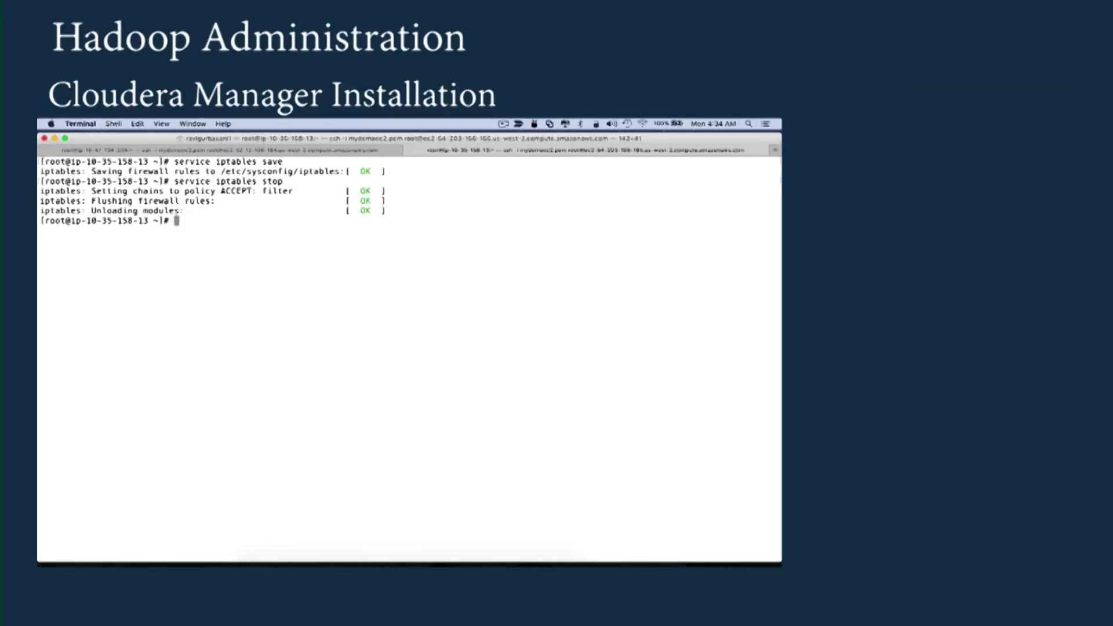
{"action": "type", "text": "chkconfig iptables off"}
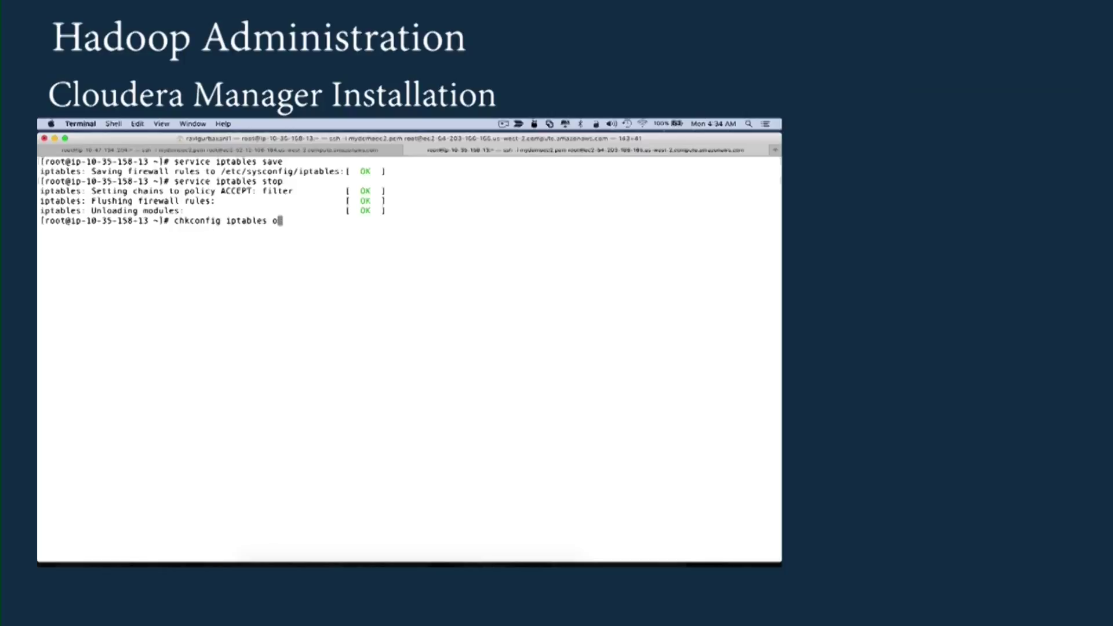
{"action": "key", "text": "Return"}
Step: Clear the screen and run the pasted 'resize2fs /dev/xvde' command
{"action": "type", "text": "clear"}
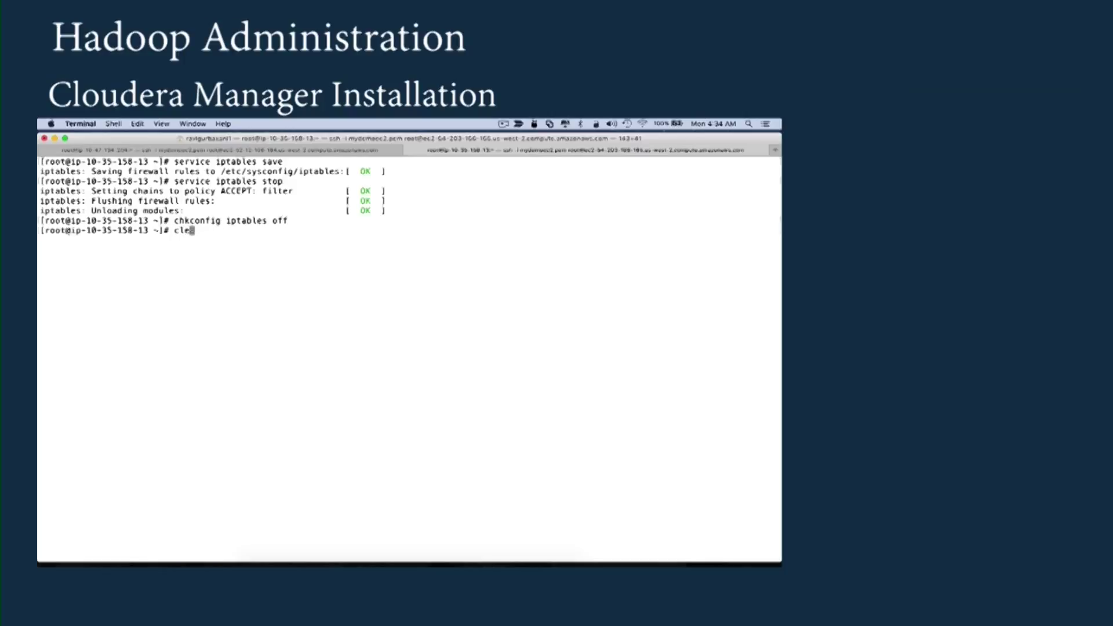
{"action": "key", "text": "Return"}
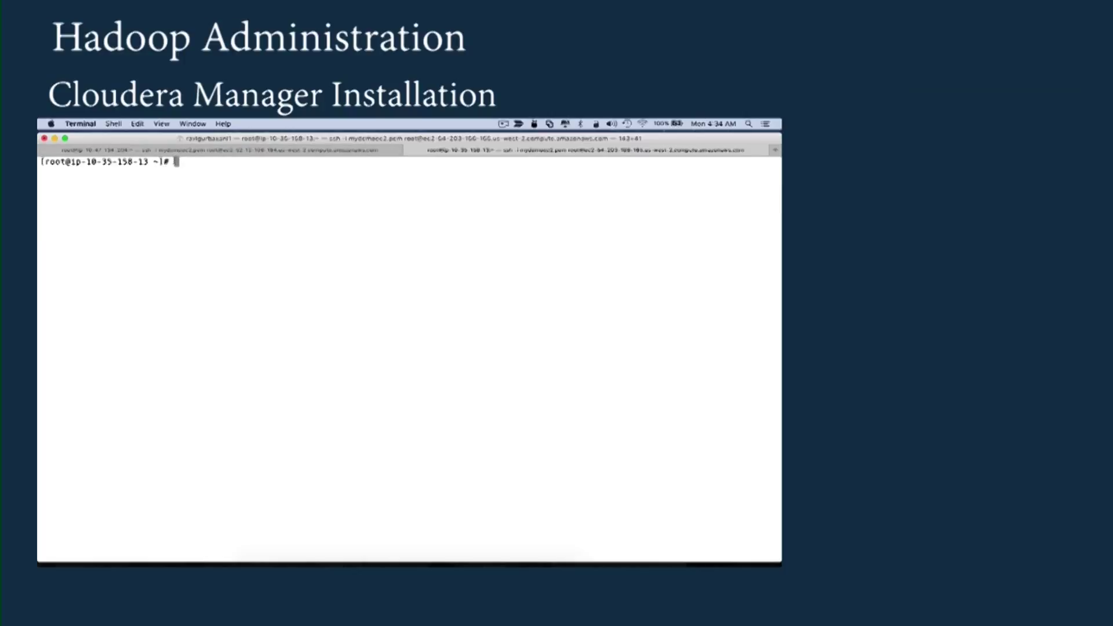
{"action": "right_click", "coordinate": [177, 162]}
{"action": "key", "text": "Return"}
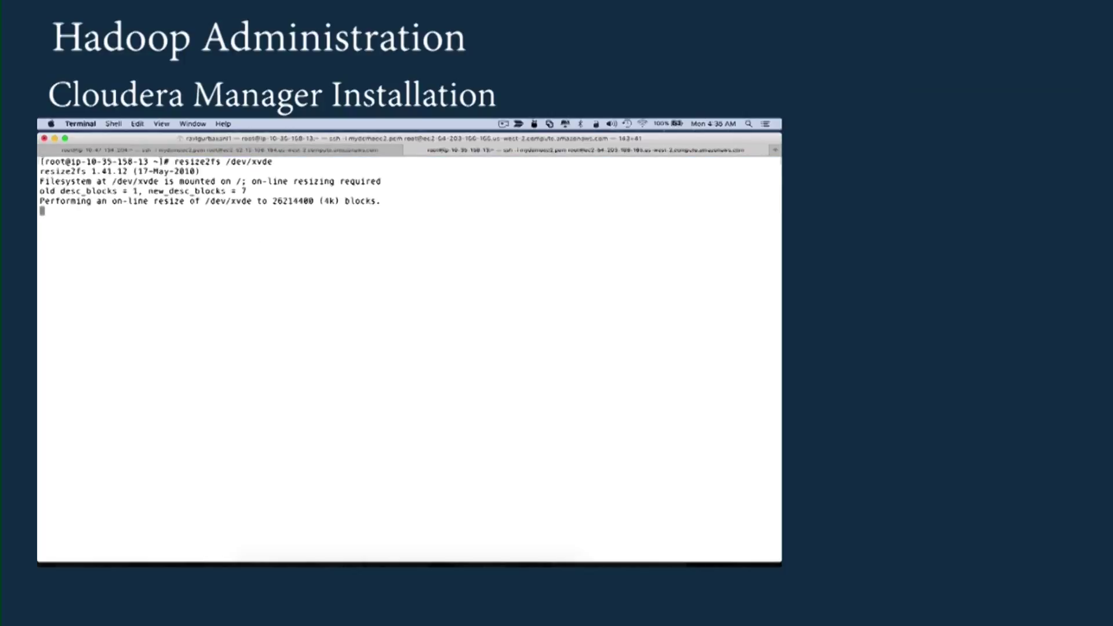
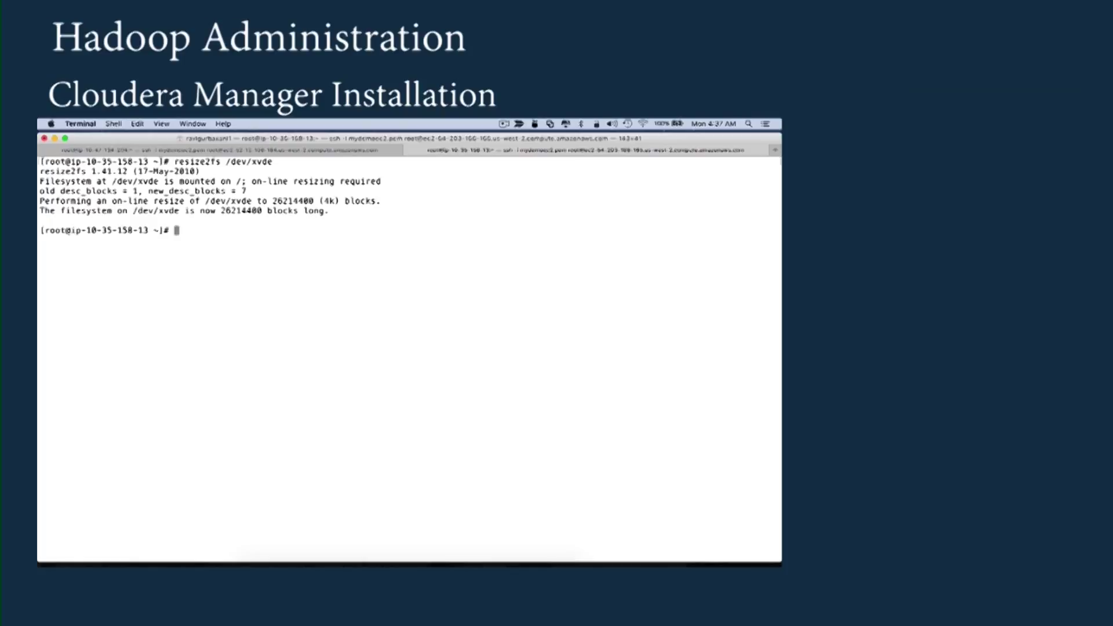
Step: Clear the screen, exit the slave host's SSH session, and clear the local shell
{"action": "type", "text": "clear"}
{"action": "key", "text": "Return"}
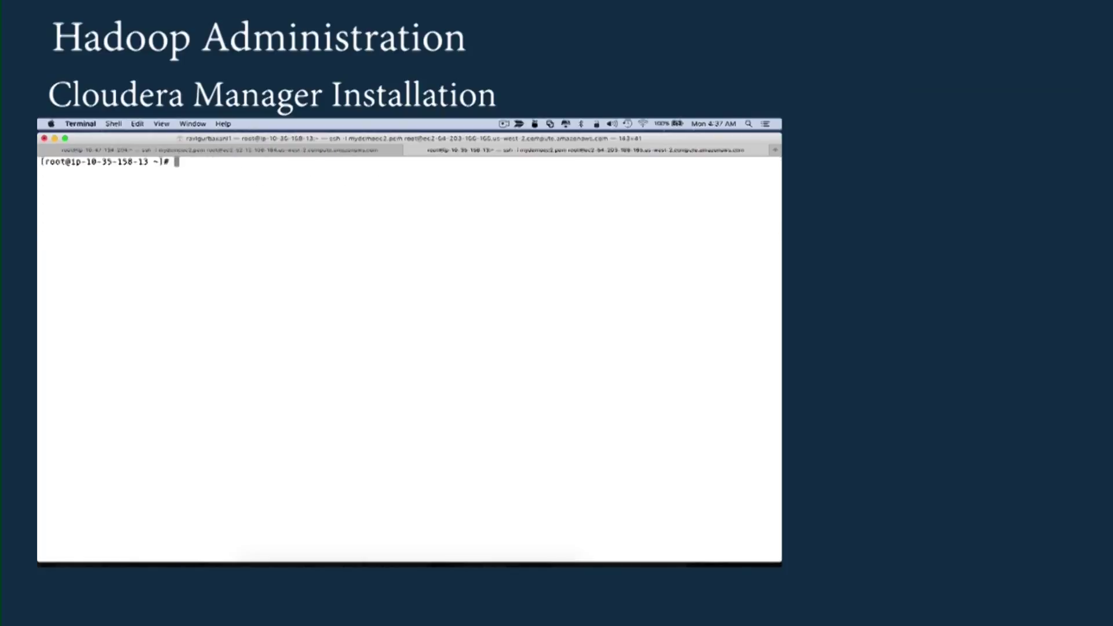
{"action": "type", "text": "exit"}
{"action": "key", "text": "Return"}
{"action": "type", "text": "clear"}
{"action": "key", "text": "Return"}
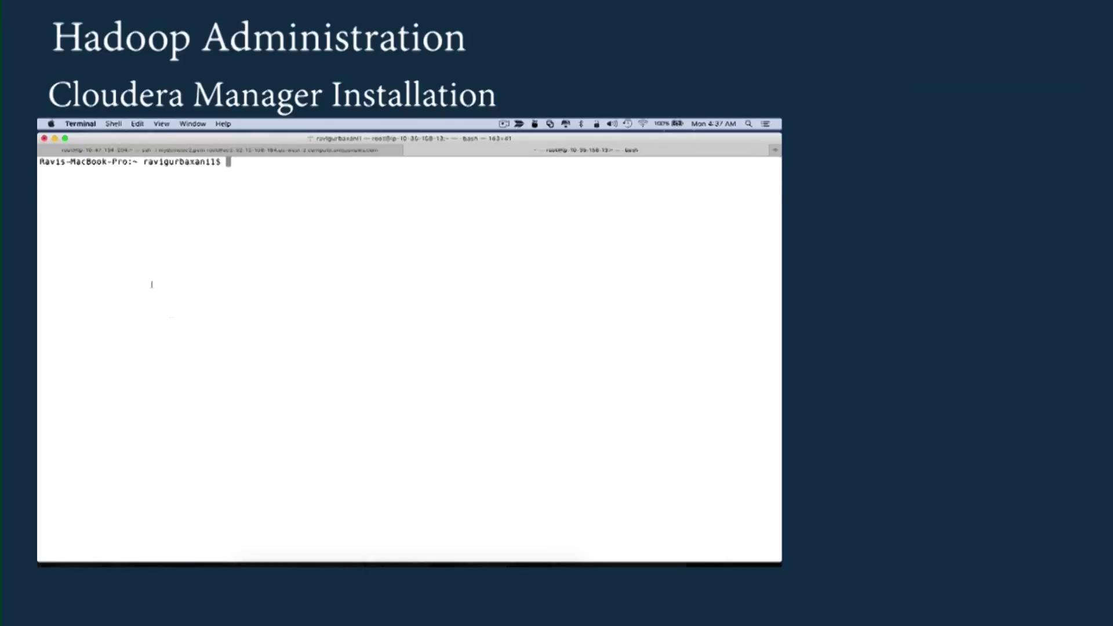
Step: Copy the example ssh command for cloudera-slaves instance i-82367a5b (54.184.202.55)
{"action": "left_click", "coordinate": [482, 542]}
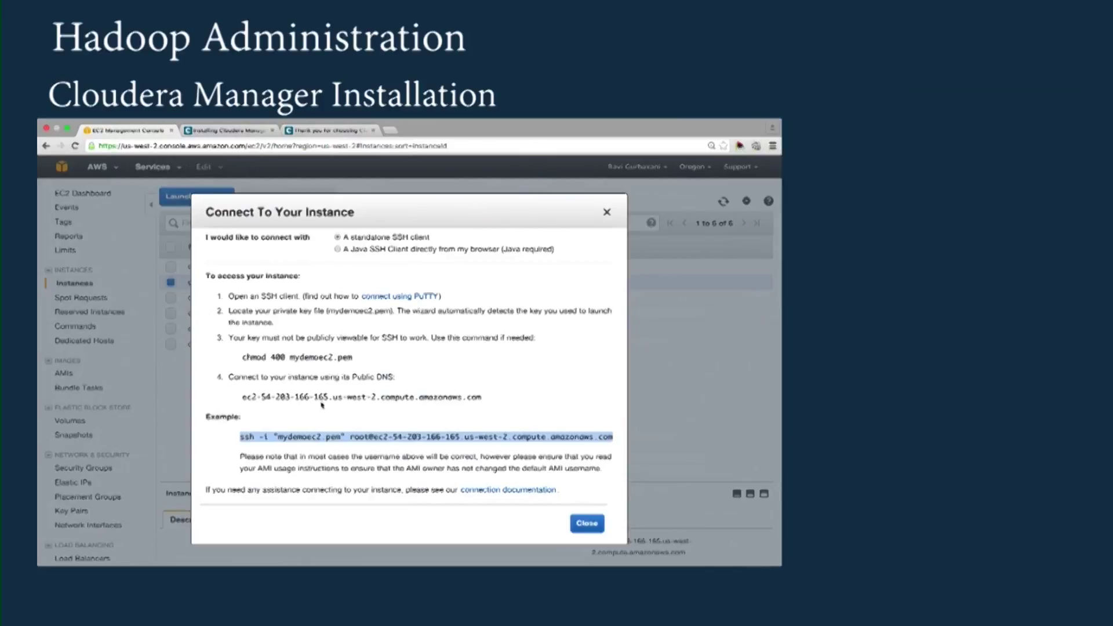
{"action": "left_click", "coordinate": [586, 523]}
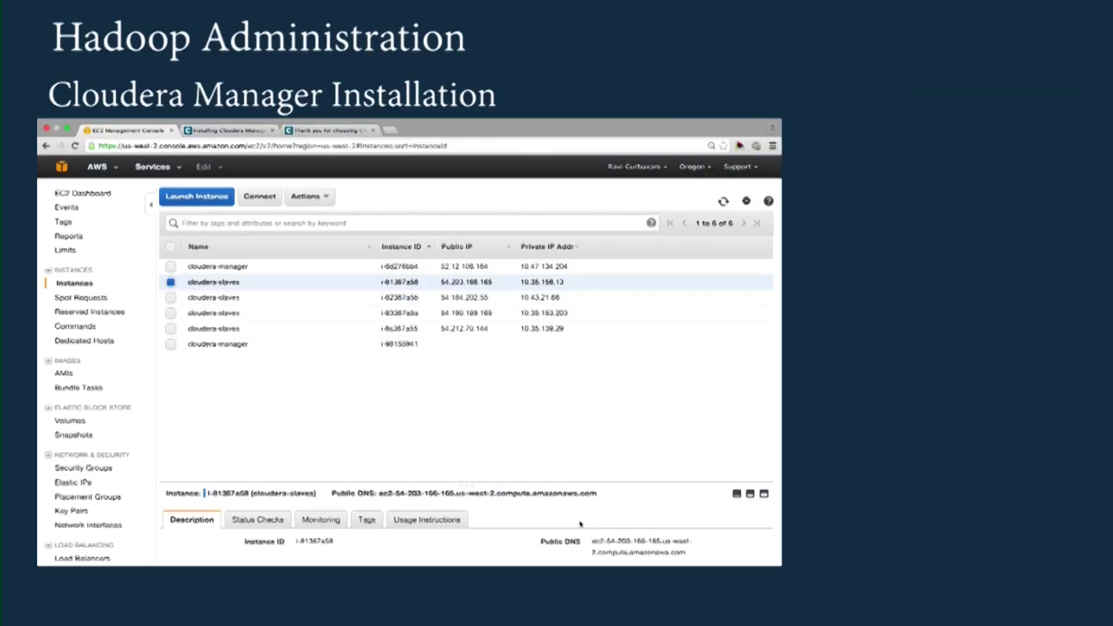
{"action": "left_click", "coordinate": [171, 283]}
{"action": "left_click", "coordinate": [171, 297]}
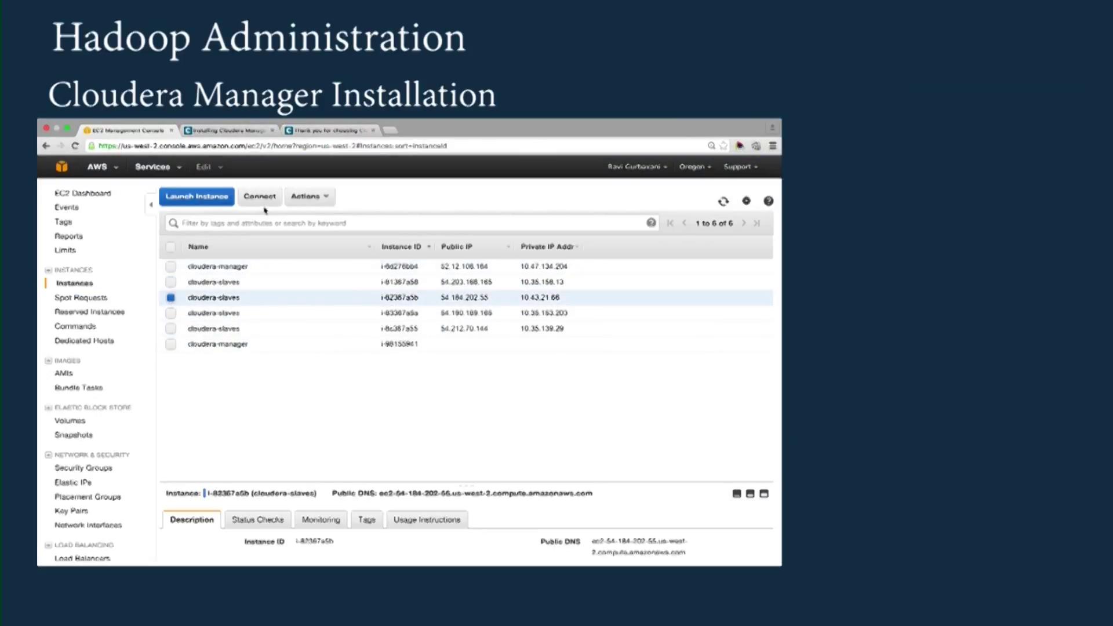
{"action": "left_click", "coordinate": [260, 198]}
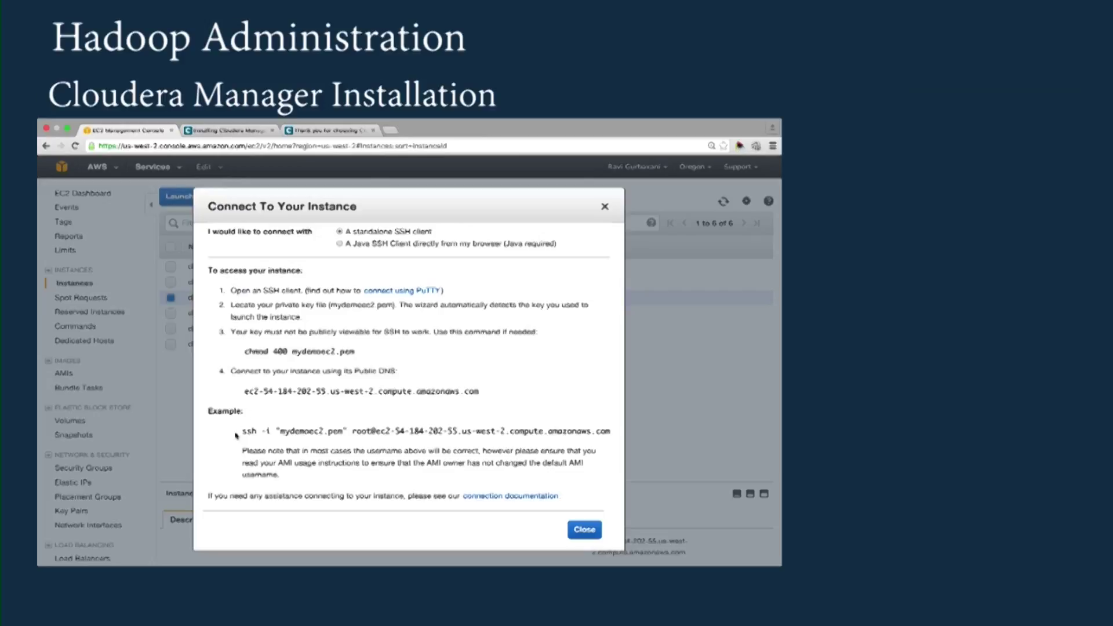
{"action": "left_click_drag", "start_coordinate": [243, 432], "coordinate": [607, 432]}
{"action": "right_click", "coordinate": [601, 432]}
{"action": "left_click", "coordinate": [577, 458]}
{"action": "key", "text": "ctrl+Up"}
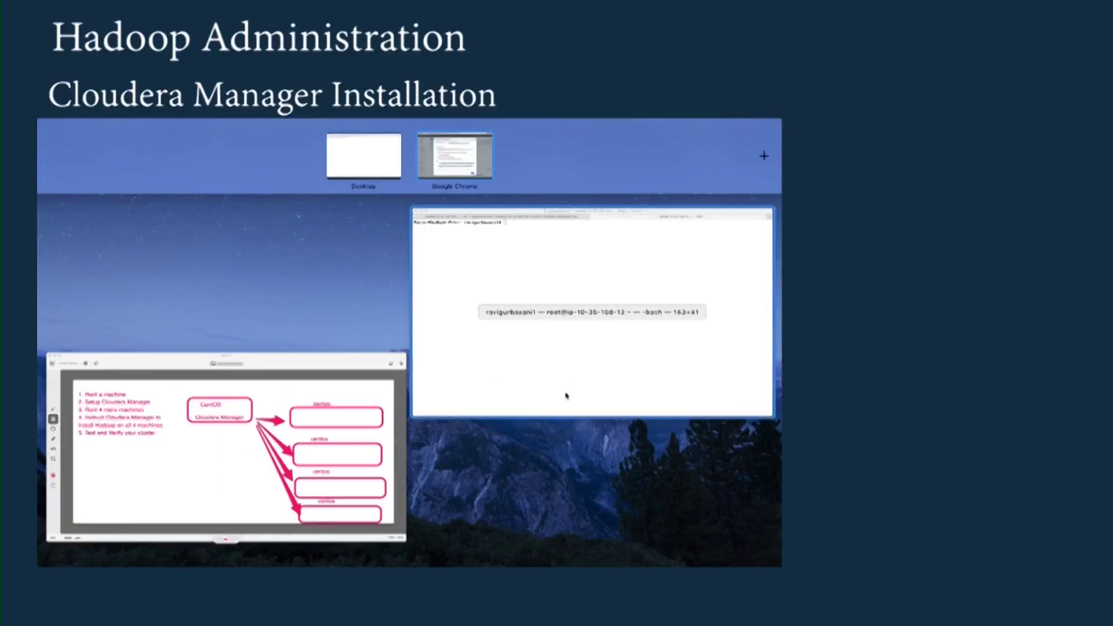
Step: SSH into the 54.184.202.55 slave host with the pasted command, accepting its host key
{"action": "left_click", "coordinate": [567, 393]}
{"action": "right_click", "coordinate": [229, 164]}
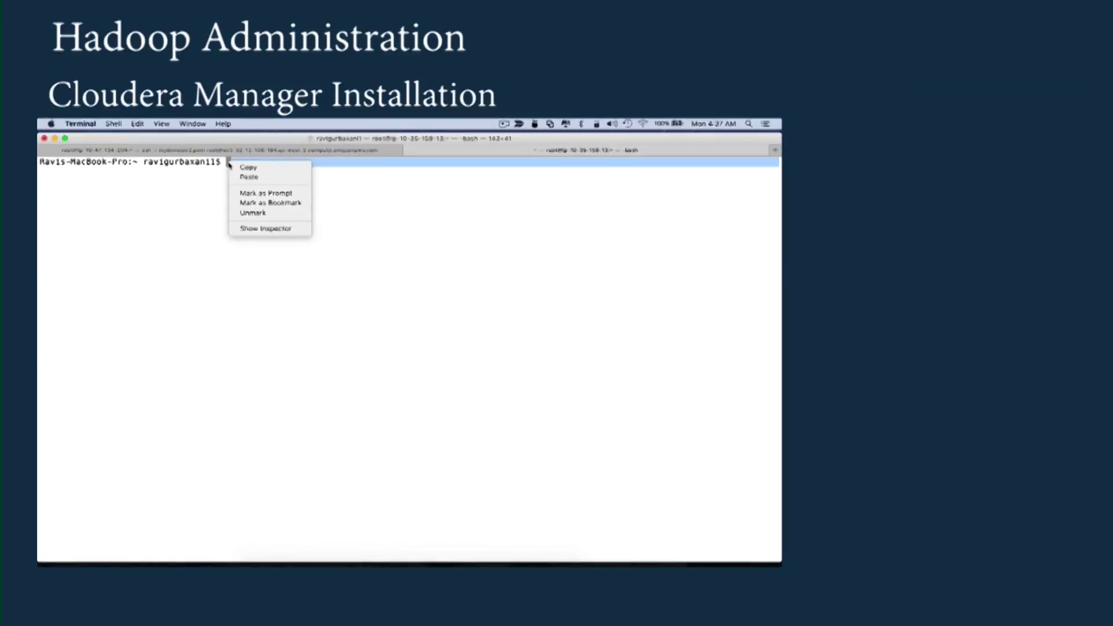
{"action": "left_click", "coordinate": [239, 175]}
{"action": "key", "text": "Return"}
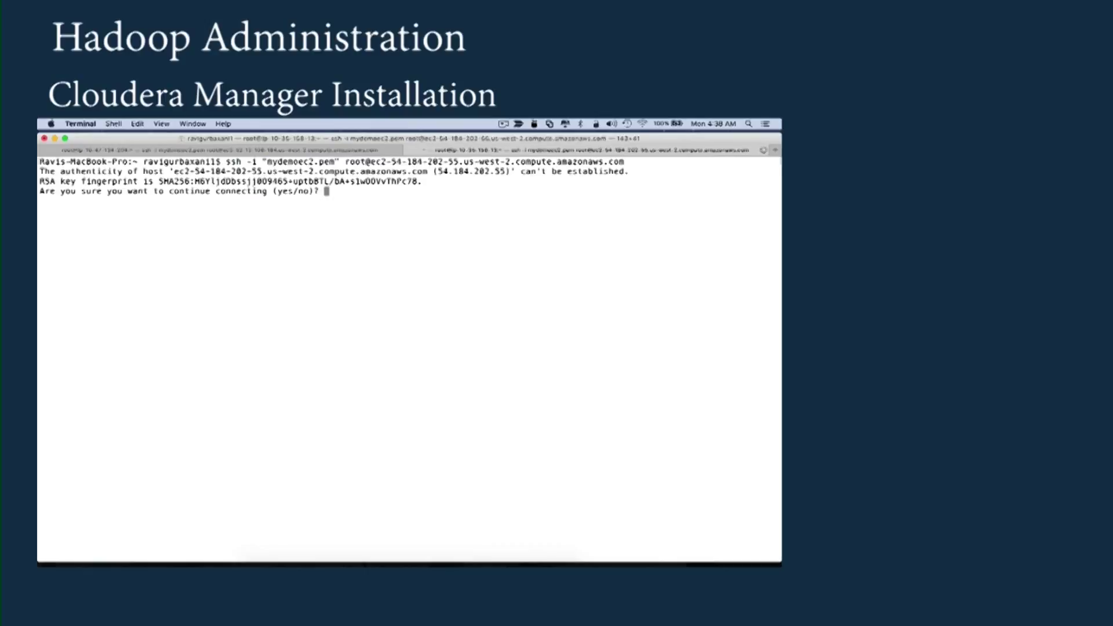
{"action": "type", "text": "yes"}
{"action": "key", "text": "Return"}
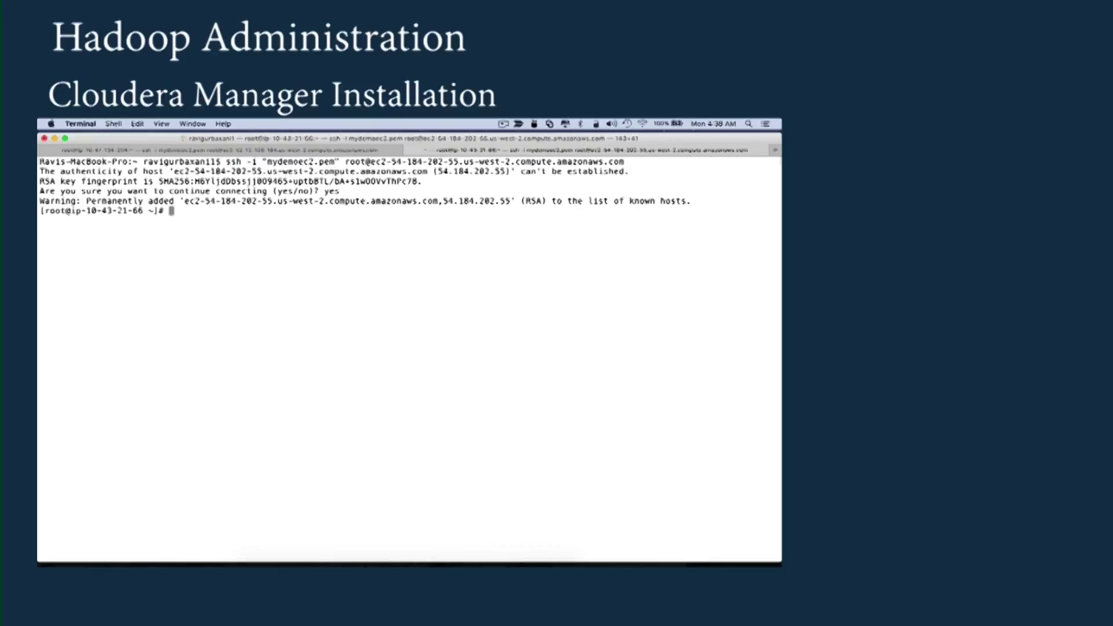
{"action": "type", "text": "clear"}
{"action": "key", "text": "Return"}
Step: Save the iptables rules and stop the iptables service
{"action": "type", "text": "servi"}
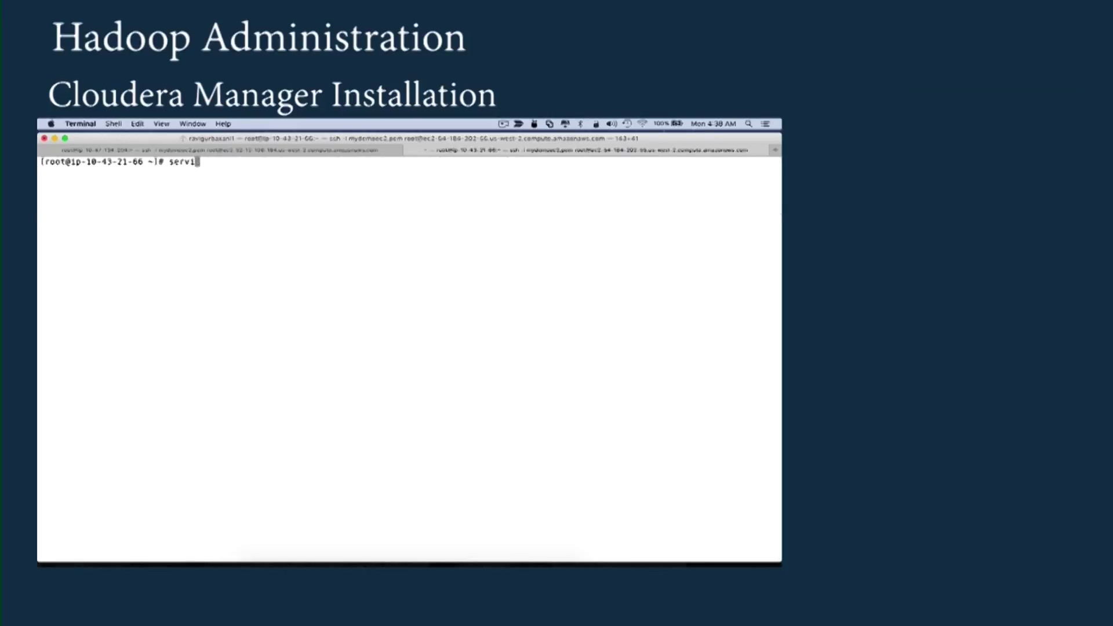
{"action": "type", "text": "ce iptabls"}
{"action": "key", "text": "BackSpace"}
{"action": "type", "text": "es save"}
{"action": "key", "text": "Return"}
{"action": "type", "text": "service ita"}
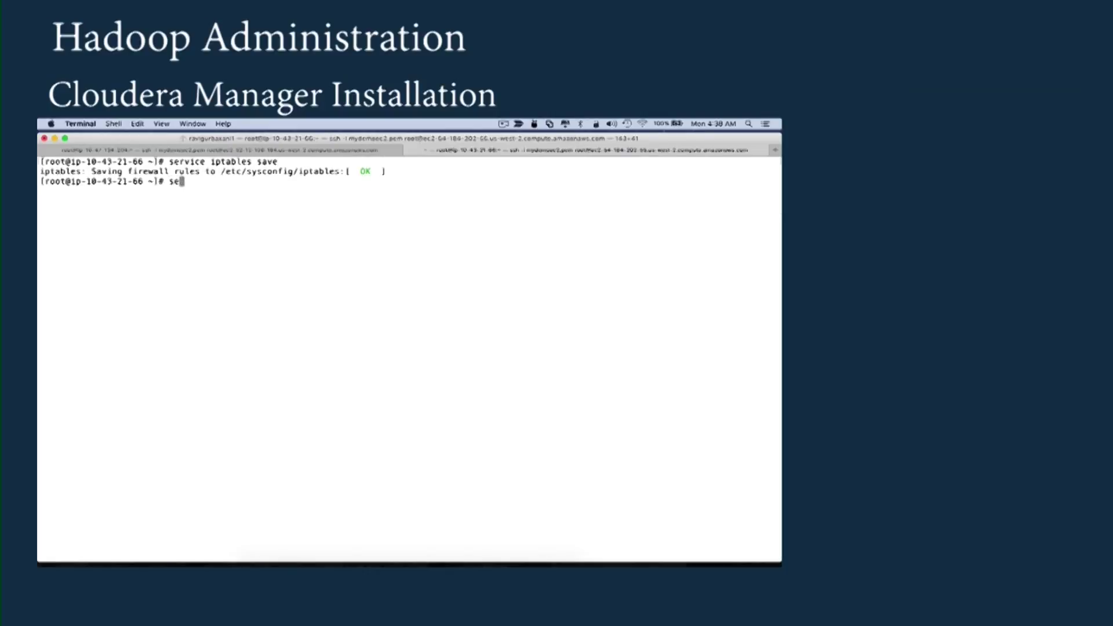
{"action": "key", "text": "BackSpace"}
{"action": "key", "text": "BackSpace"}
{"action": "type", "text": "ptab"}
{"action": "type", "text": "les "}
{"action": "type", "text": "off"}
{"action": "key", "text": "BackSpace"}
{"action": "key", "text": "BackSpace"}
{"action": "key", "text": "BackSpace"}
{"action": "type", "text": "stop"}
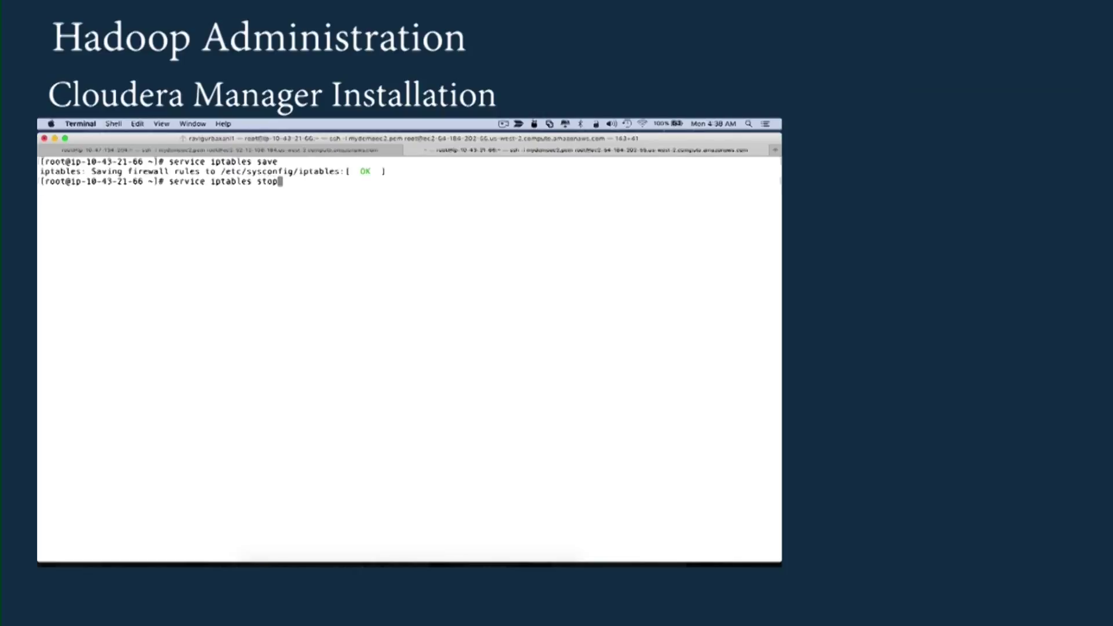
{"action": "key", "text": "Return"}
Step: Disable iptables at boot with chkconfig iptables off, then clear the screen
{"action": "type", "text": "chkconf"}
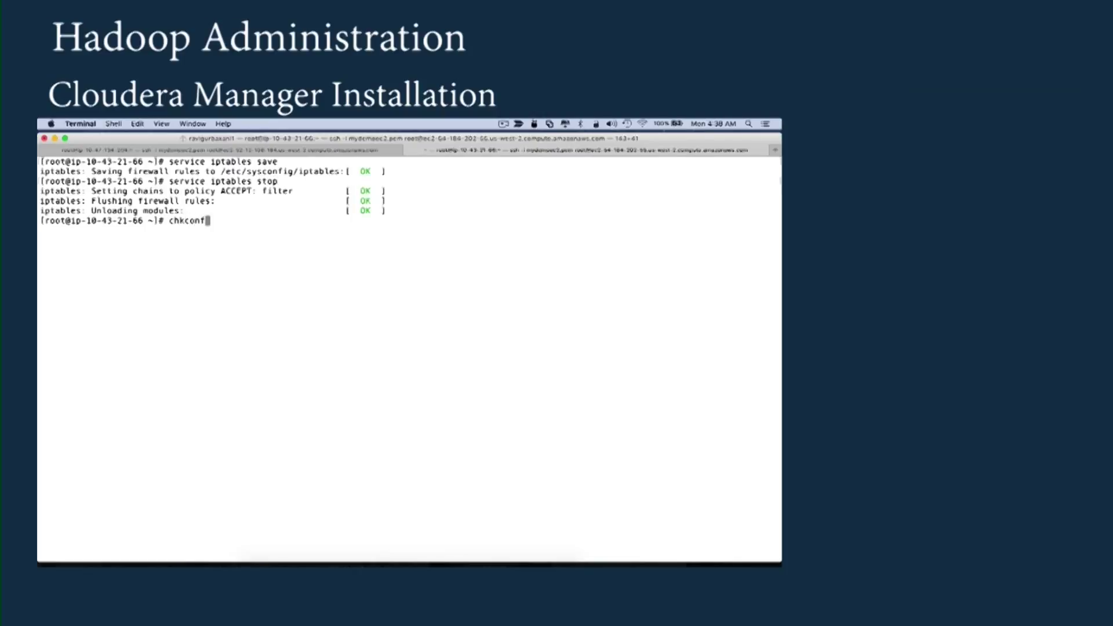
{"action": "type", "text": "ig iptales off"}
{"action": "key", "text": "Return"}
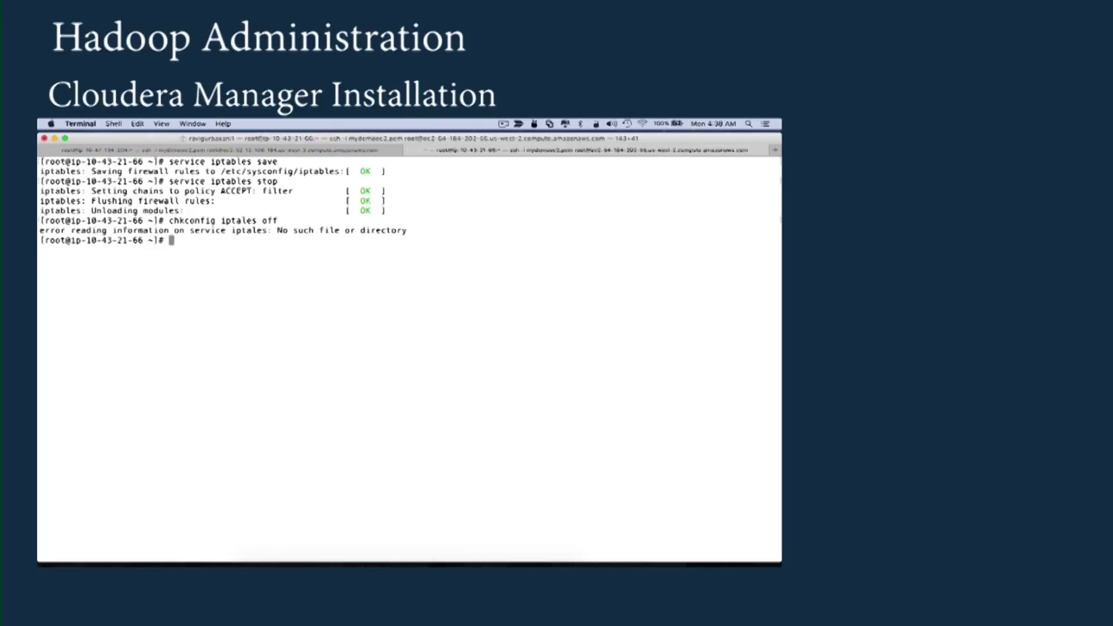
{"action": "type", "text": "chkconfig iptables off"}
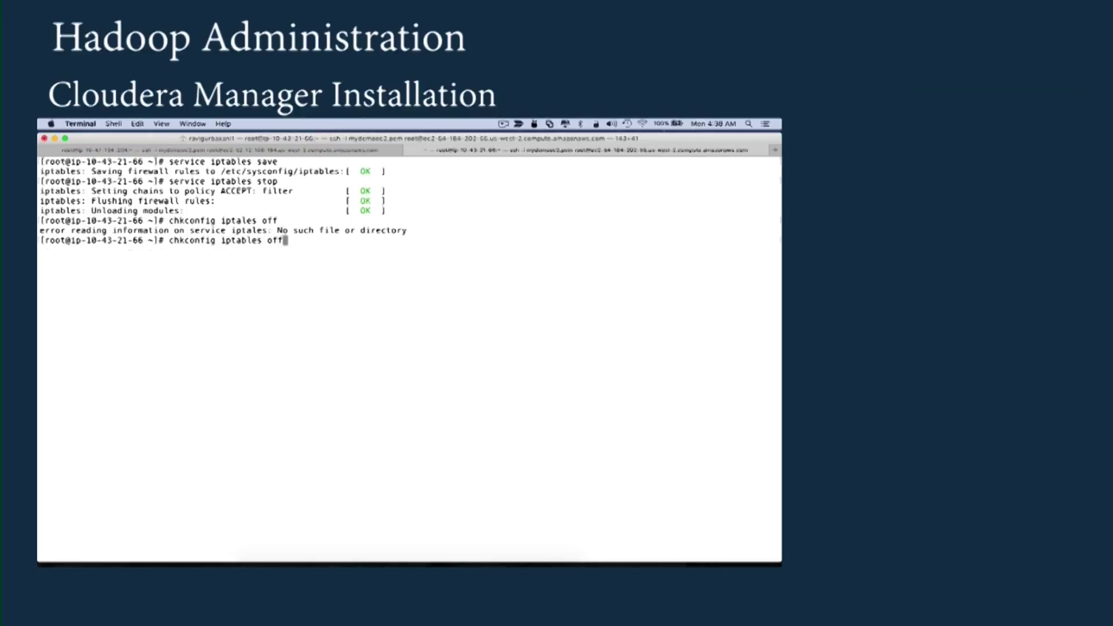
{"action": "key", "text": "Return"}
{"action": "type", "text": "clear"}
{"action": "key", "text": "Return"}
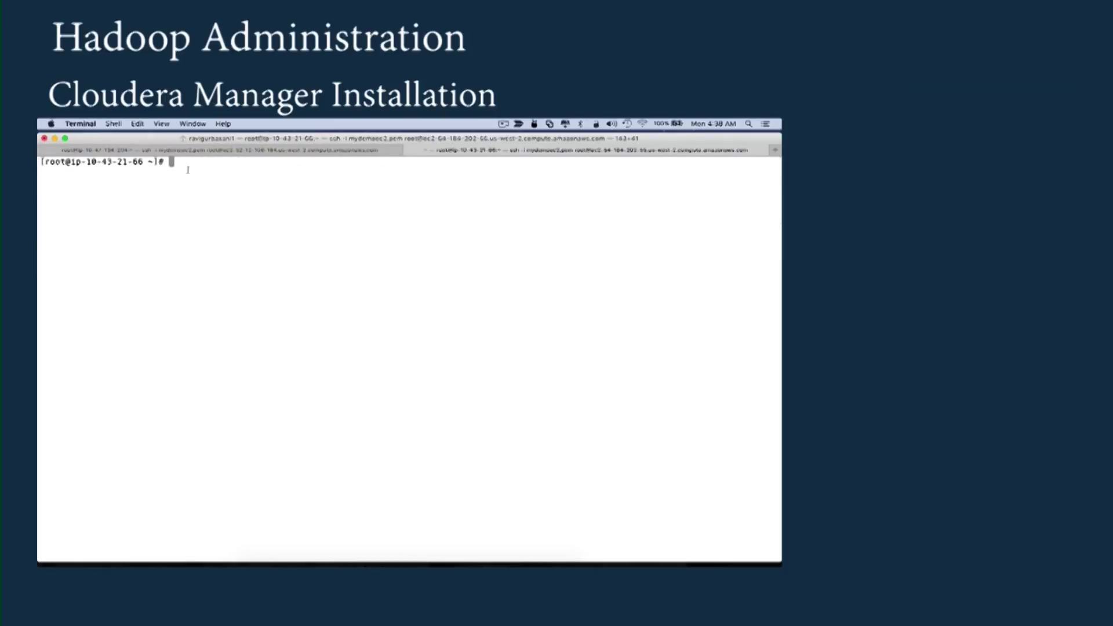
Step: Run resize2fs /dev/xvde to grow it to 26214400 blocks, then exit the host
{"action": "type", "text": "resize2fs /dev/xvde"}
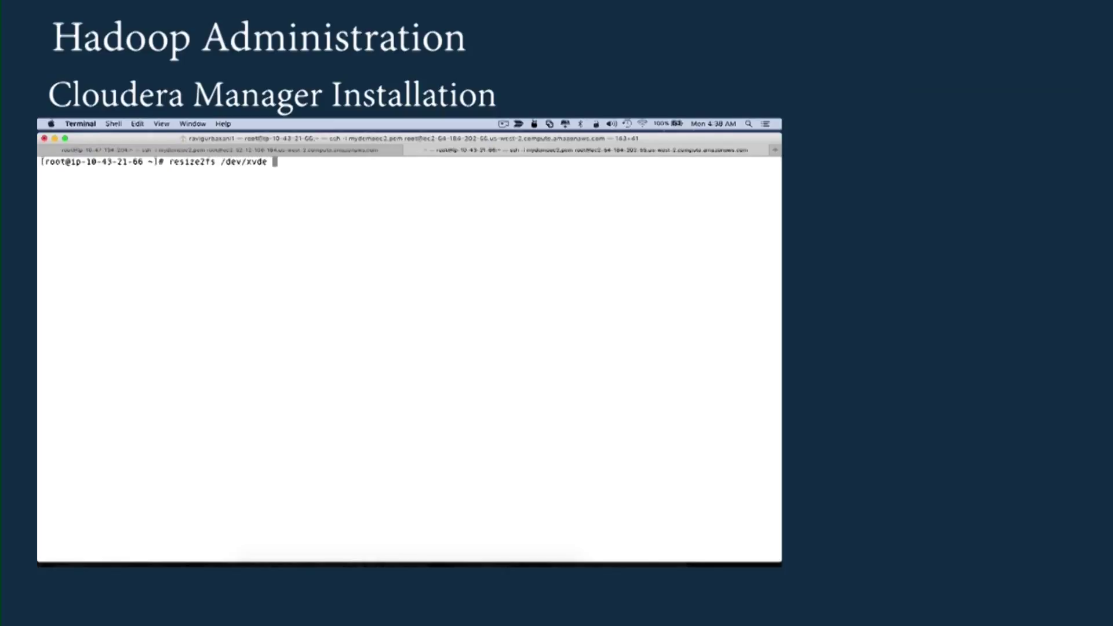
{"action": "key", "text": "Return"}
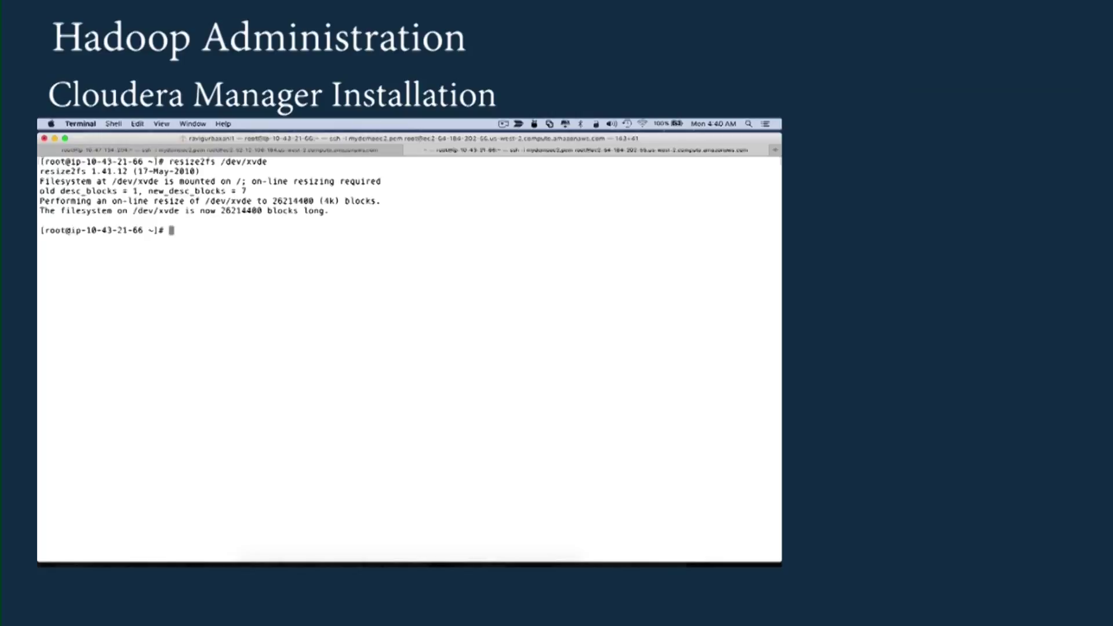
{"action": "type", "text": "clear"}
{"action": "key", "text": "Return"}
{"action": "type", "text": "exit"}
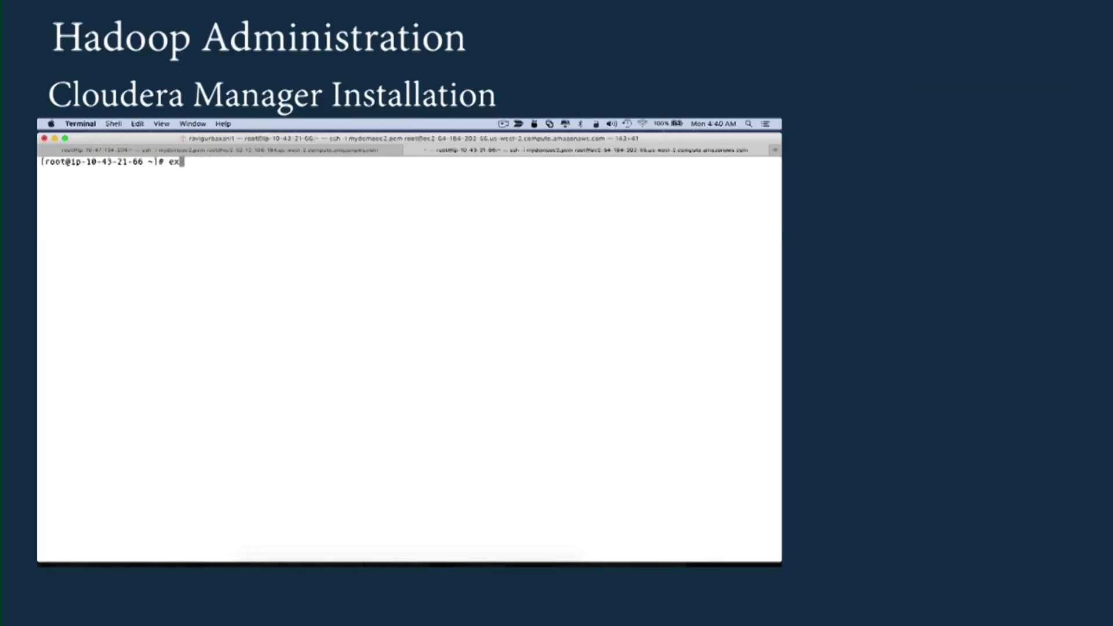
{"action": "key", "text": "Return"}
Step: Copy the example ssh command for cloudera-slaves instance i-83367a5a (54.190.189.165)
{"action": "mouse_move", "coordinate": [512, 551]}
{"action": "left_click", "coordinate": [473, 545]}
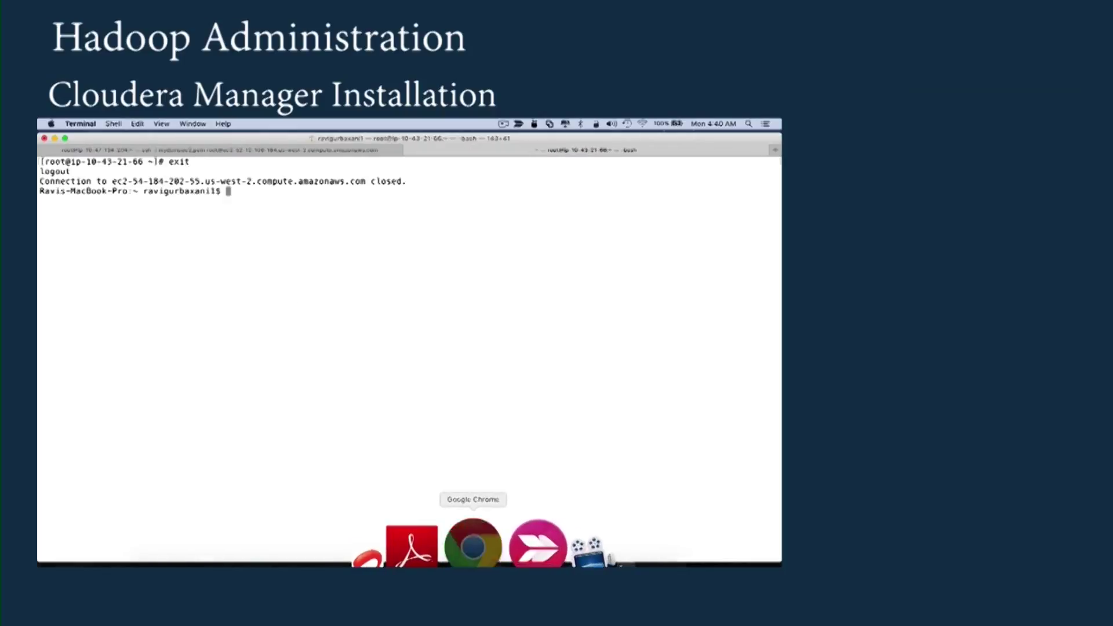
{"action": "left_click", "coordinate": [597, 537]}
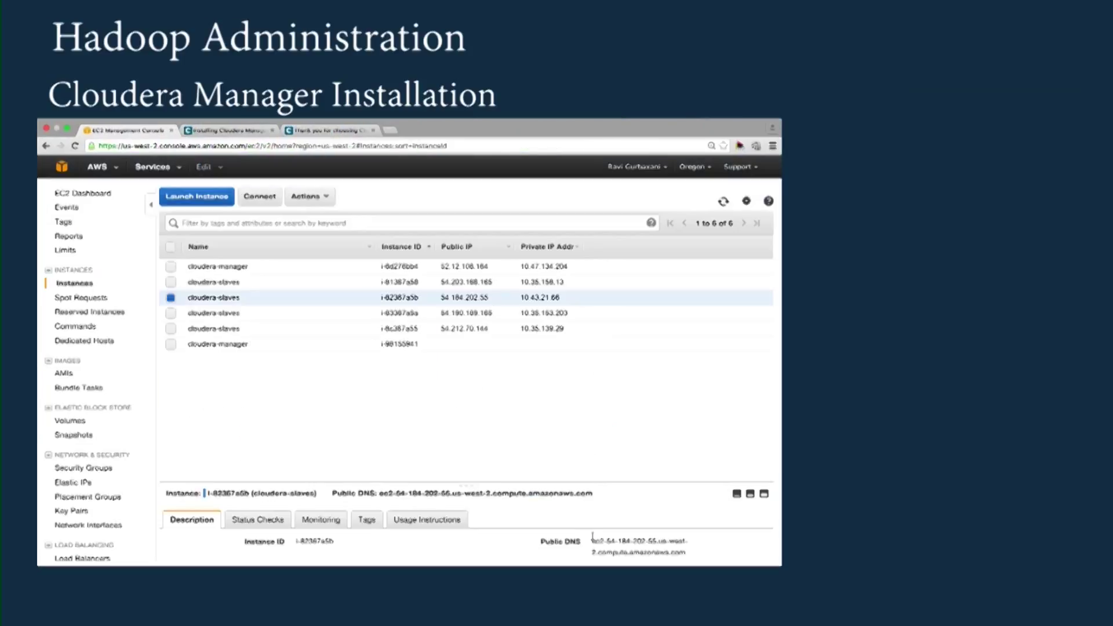
{"action": "left_click", "coordinate": [171, 298]}
{"action": "left_click", "coordinate": [171, 313]}
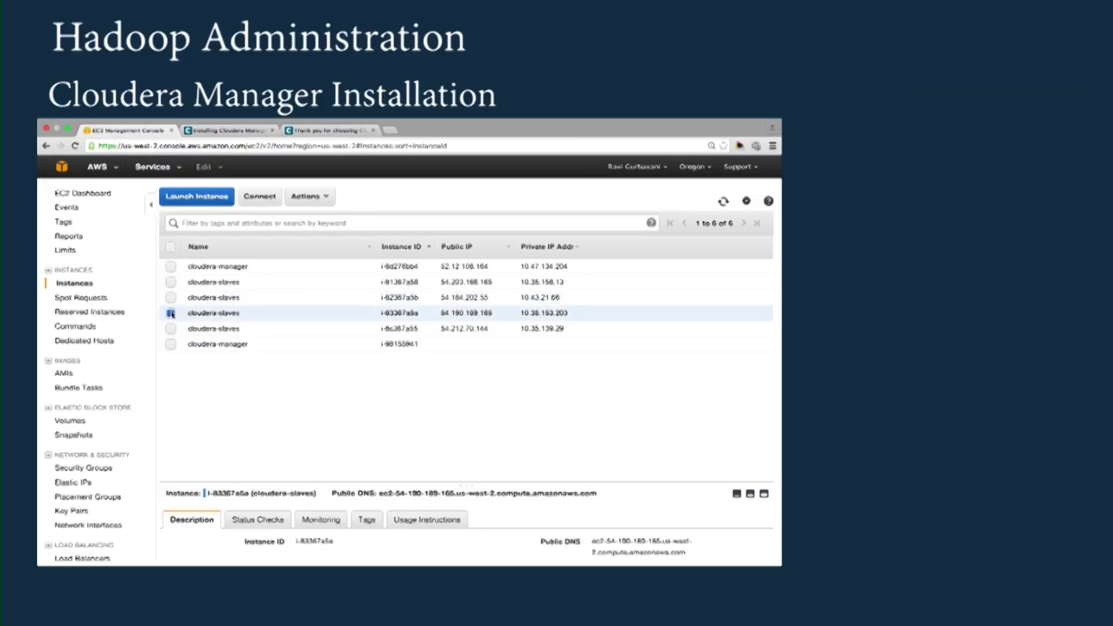
{"action": "left_click", "coordinate": [260, 196]}
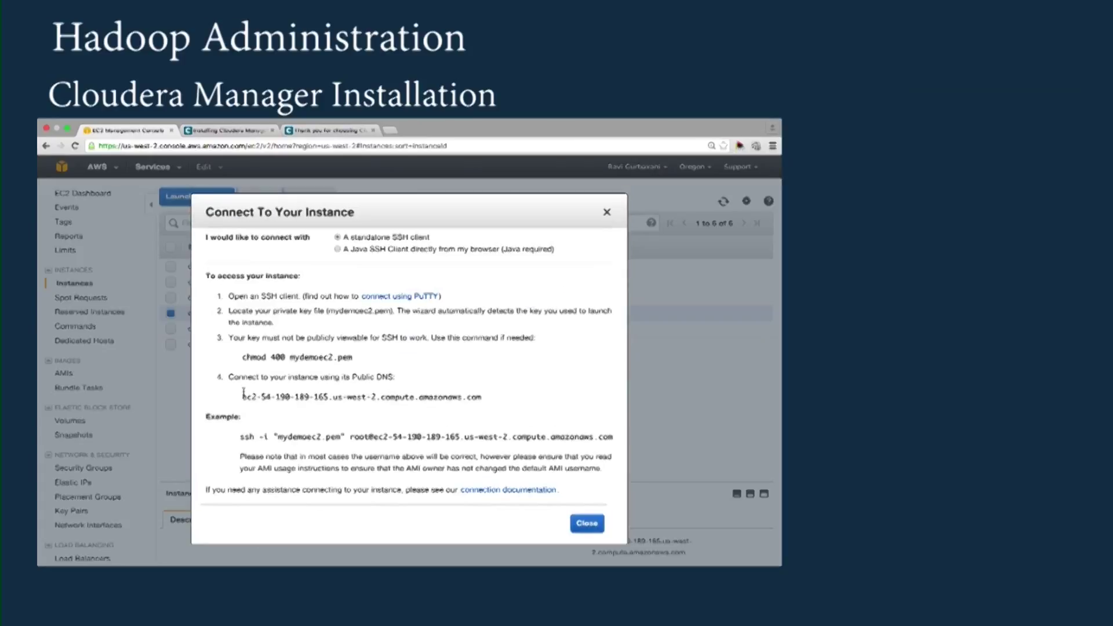
{"action": "left_click_drag", "start_coordinate": [239, 437], "coordinate": [613, 437]}
{"action": "right_click", "coordinate": [600, 437]}
{"action": "left_click", "coordinate": [571, 455]}
{"action": "key", "text": "ctrl+Up"}
{"action": "left_click", "coordinate": [549, 364]}
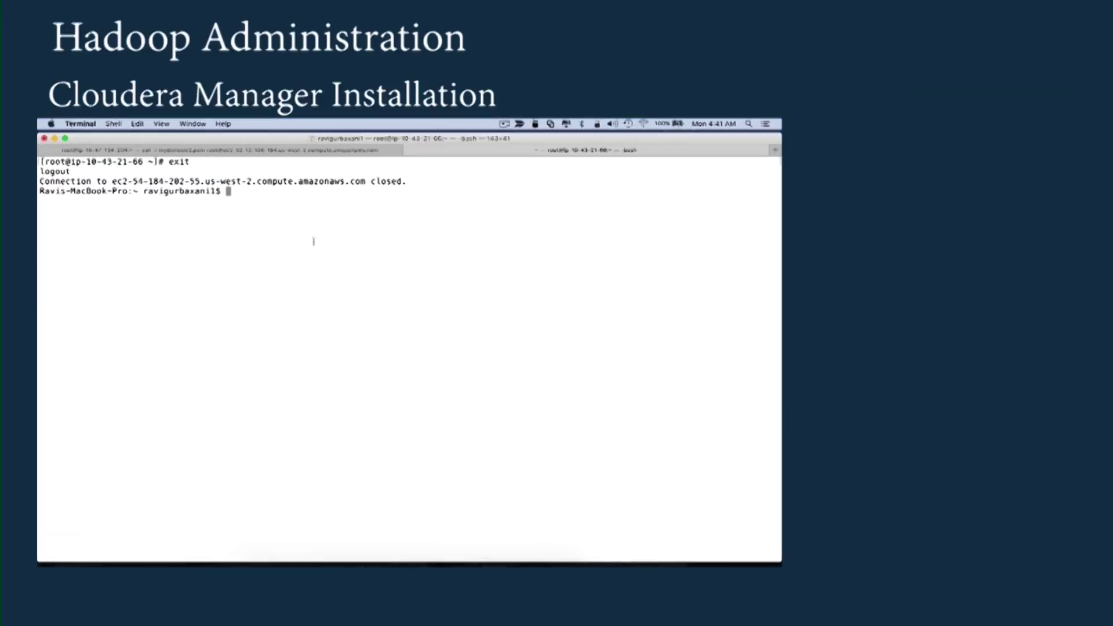
Step: SSH as root into 54.190.189.165 with the pasted command, accepting its host key
{"action": "right_click", "coordinate": [229, 191]}
{"action": "left_click", "coordinate": [239, 203]}
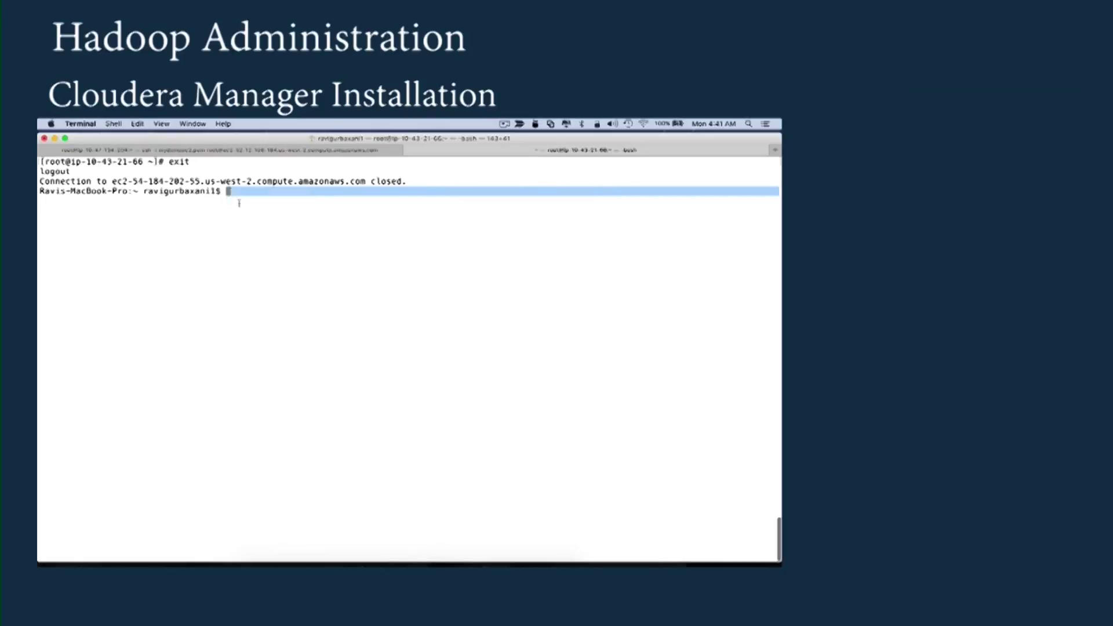
{"action": "key", "text": "Return"}
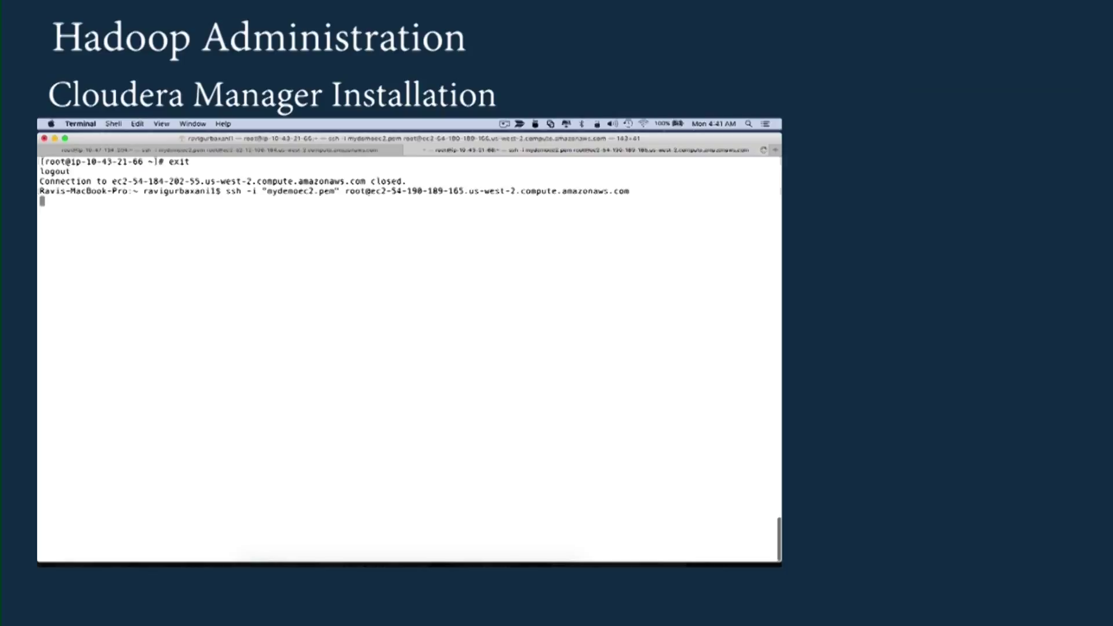
{"action": "type", "text": "yes"}
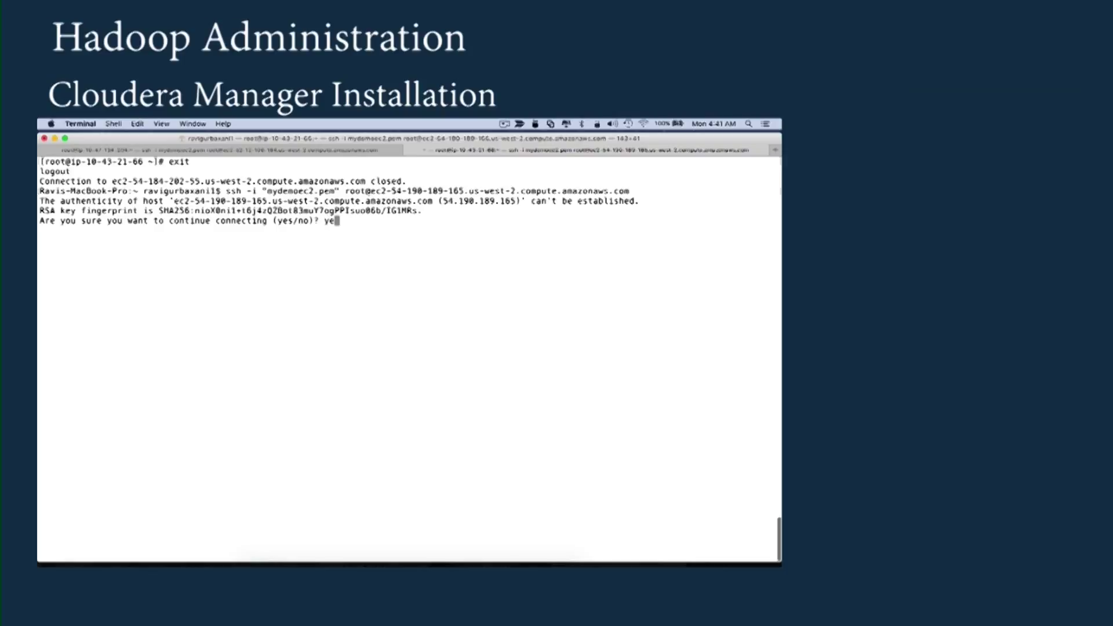
{"action": "key", "text": "Return"}
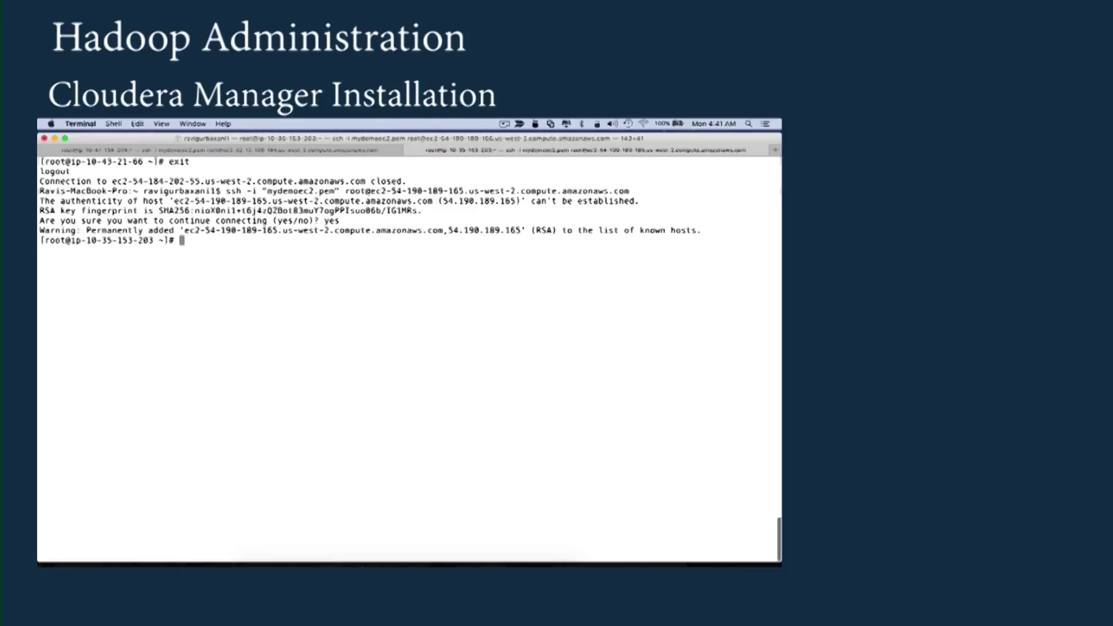
{"action": "type", "text": "clear"}
{"action": "key", "text": "Return"}
{"action": "type", "text": "service iptales"}
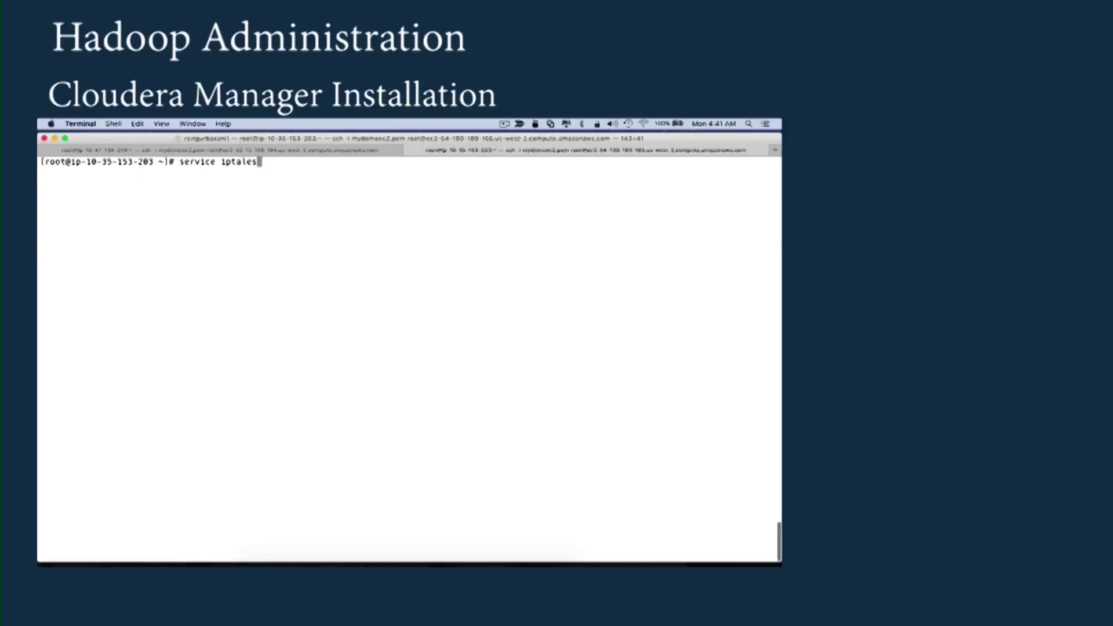
{"action": "key", "text": "BackSpace"}
{"action": "key", "text": "BackSpace"}
{"action": "key", "text": "BackSpace"}
{"action": "type", "text": "bles save"}
{"action": "key", "text": "Return"}
{"action": "key", "text": "Up"}
{"action": "key", "text": "BackSpace"}
{"action": "key", "text": "BackSpace"}
{"action": "key", "text": "BackSpace"}
{"action": "type", "text": "top"}
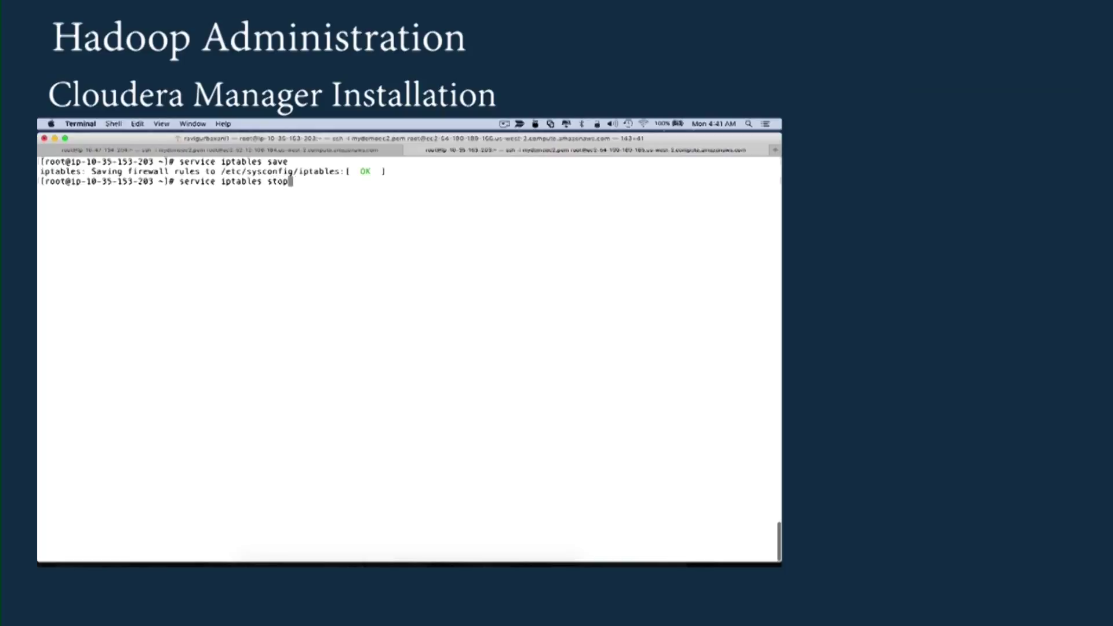
{"action": "key", "text": "Return"}
{"action": "type", "text": "chk"}
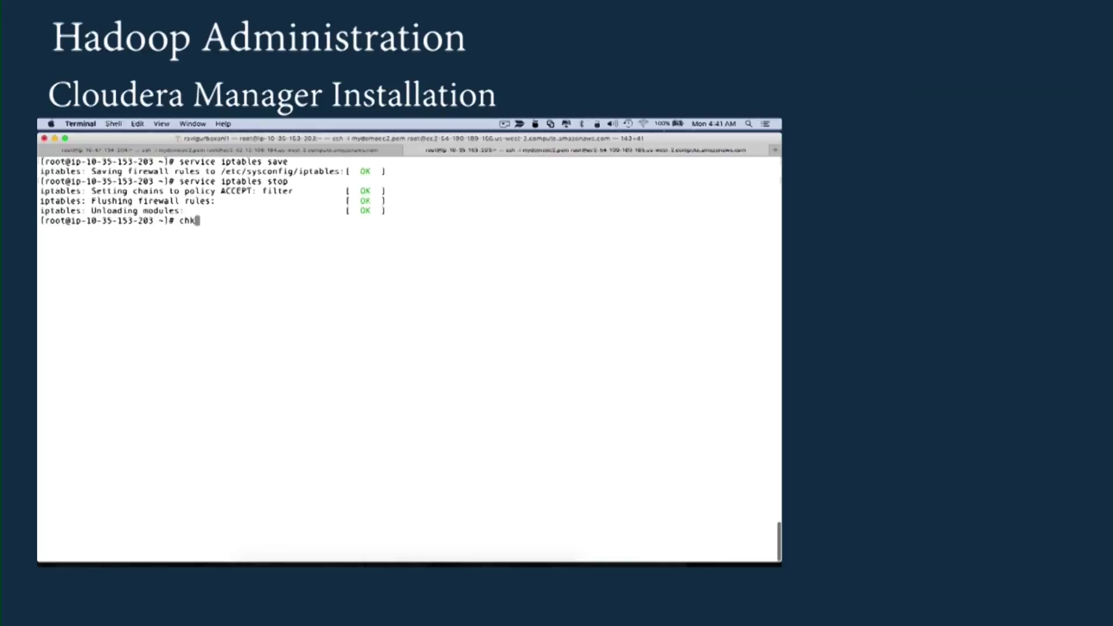
{"action": "type", "text": "config iptables of"}
{"action": "type", "text": "f"}
{"action": "key", "text": "Return"}
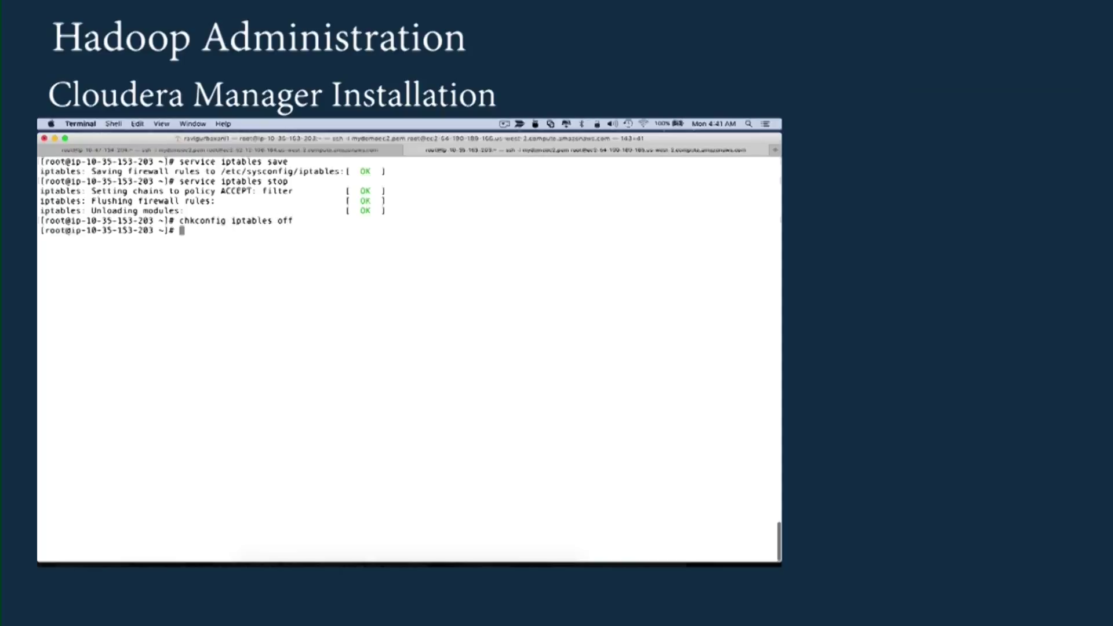
Step: Clear the screen and run resize2fs /dev/xvde to grow it online to 26214400 blocks
{"action": "type", "text": "clear"}
{"action": "key", "text": "Return"}
{"action": "type", "text": "resi"}
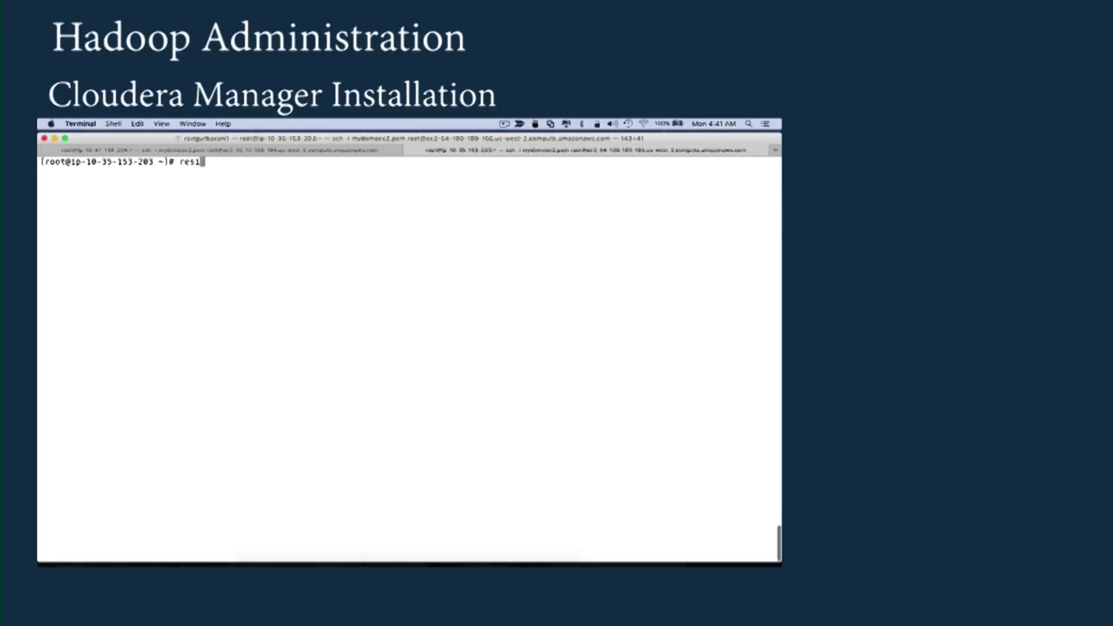
{"action": "type", "text": "ze2fs /dev/xvde"}
{"action": "key", "text": "Return"}
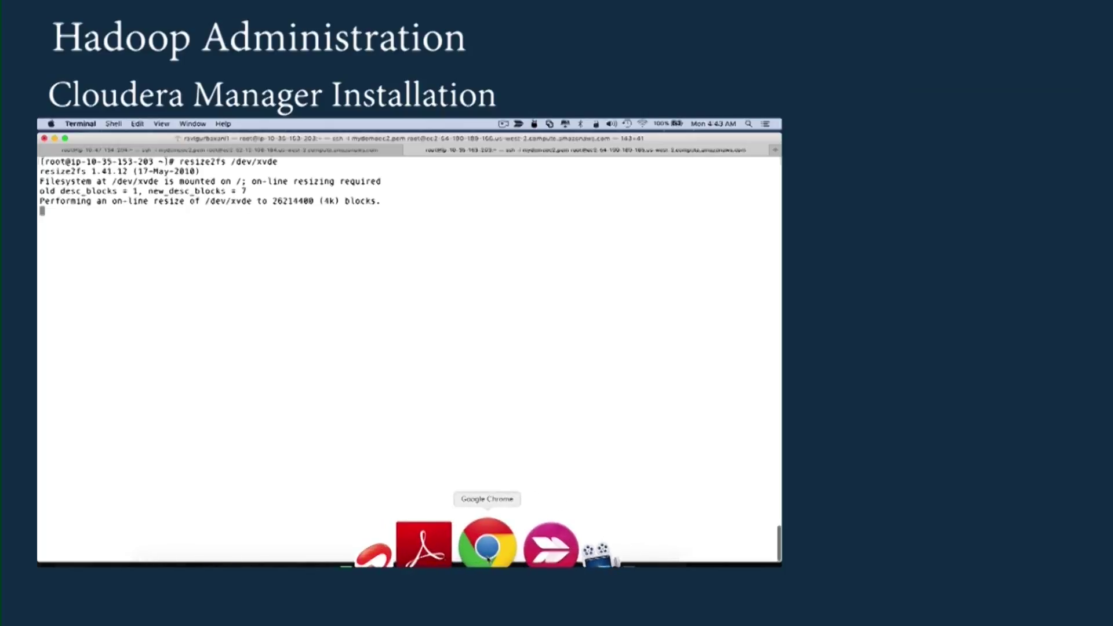
Step: Copy the example ssh command for cloudera-slaves instance i-8c387a55 (54.212.70.144)
{"action": "left_click", "coordinate": [487, 541]}
{"action": "left_click", "coordinate": [587, 524]}
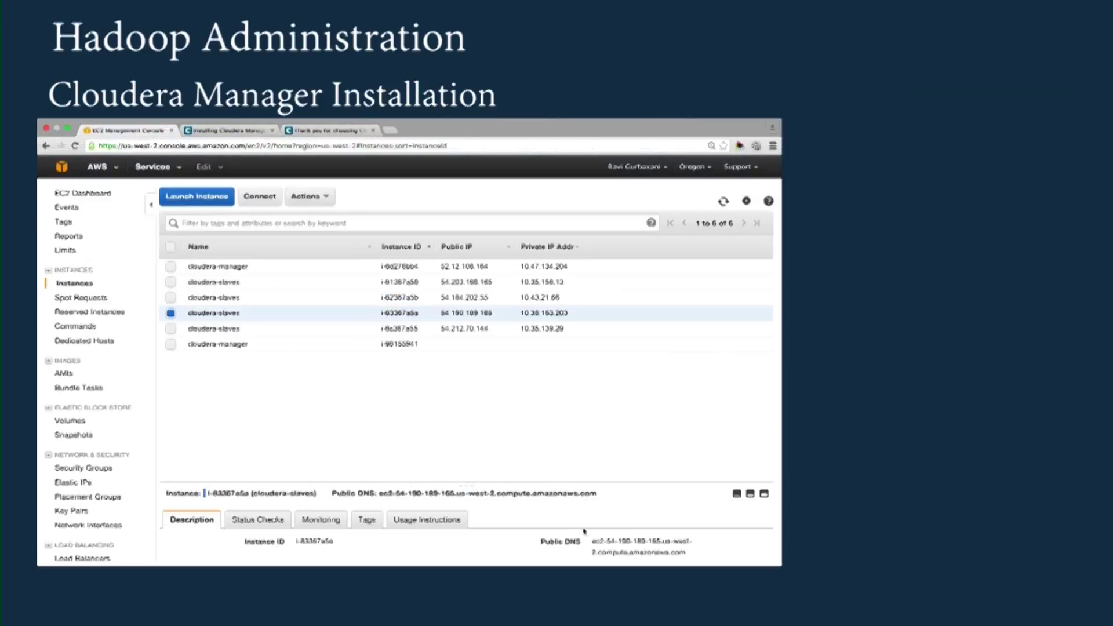
{"action": "left_click", "coordinate": [170, 313]}
{"action": "left_click", "coordinate": [170, 329]}
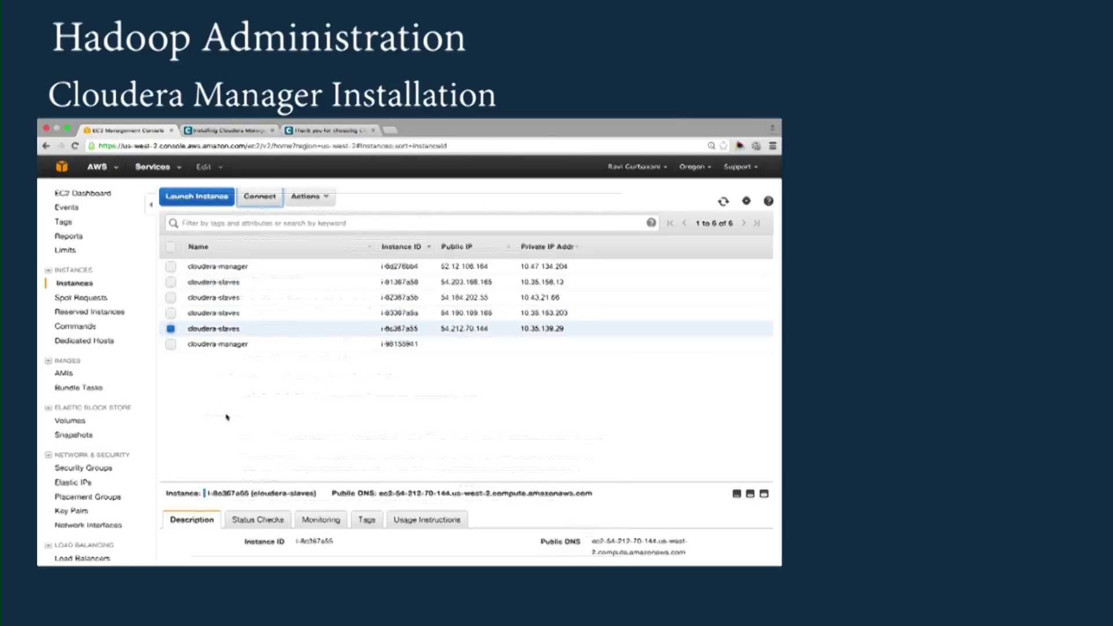
{"action": "left_click_drag", "start_coordinate": [241, 431], "coordinate": [608, 432]}
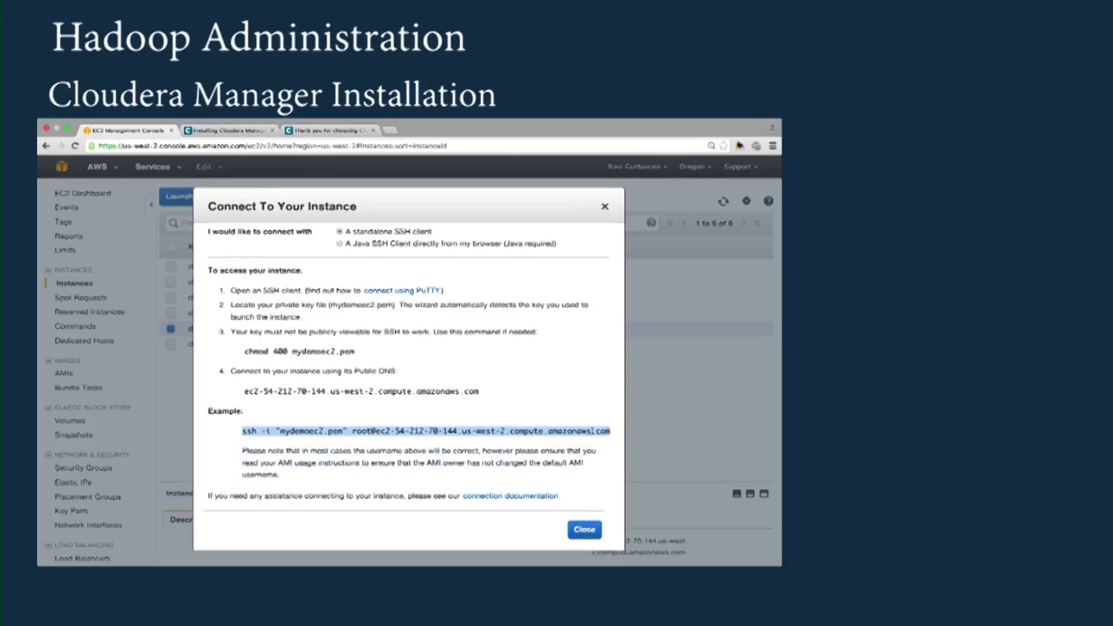
{"action": "right_click", "coordinate": [591, 432]}
{"action": "left_click", "coordinate": [562, 451]}
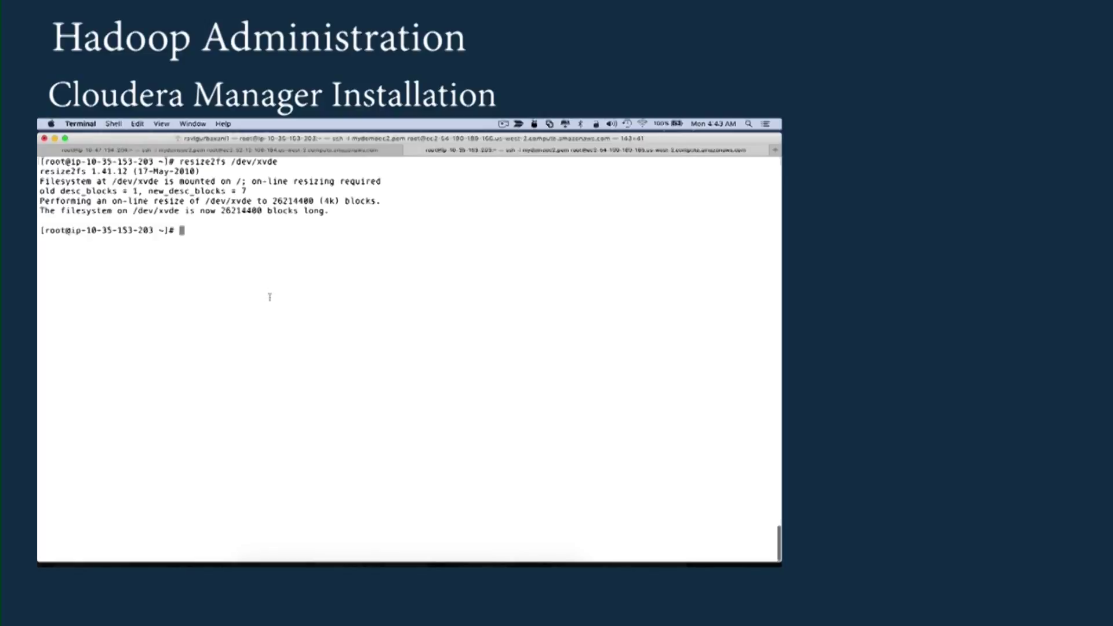
Step: Confirm with df -h that root now shows 99G, then log out to the local shell
{"action": "type", "text": "clear"}
{"action": "key", "text": "Return"}
{"action": "type", "text": "df -h"}
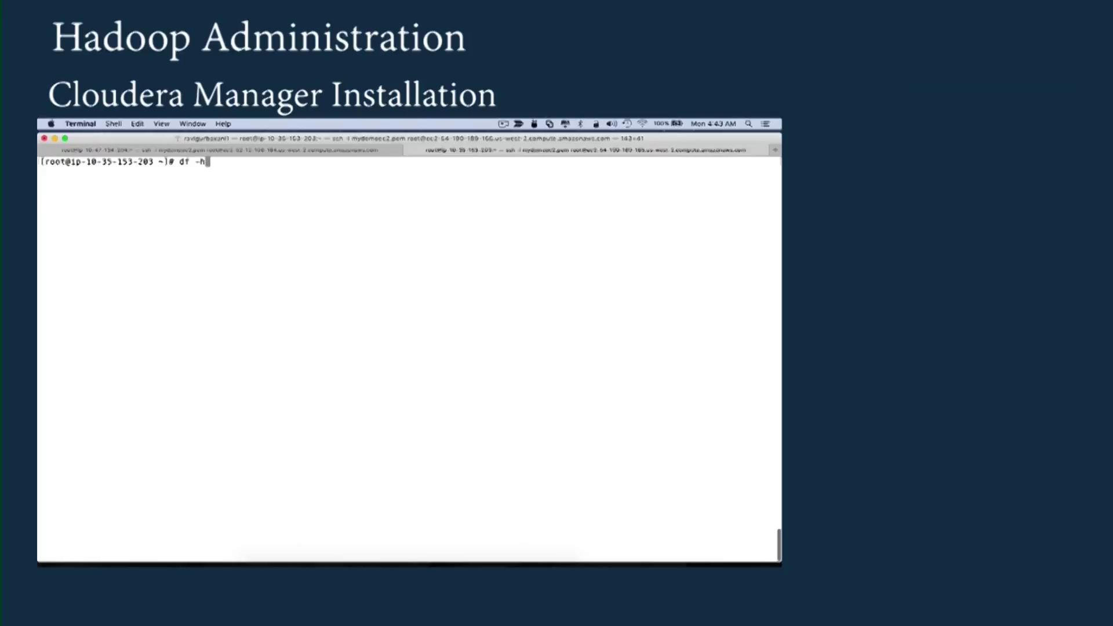
{"action": "key", "text": "Return"}
{"action": "type", "text": "clear"}
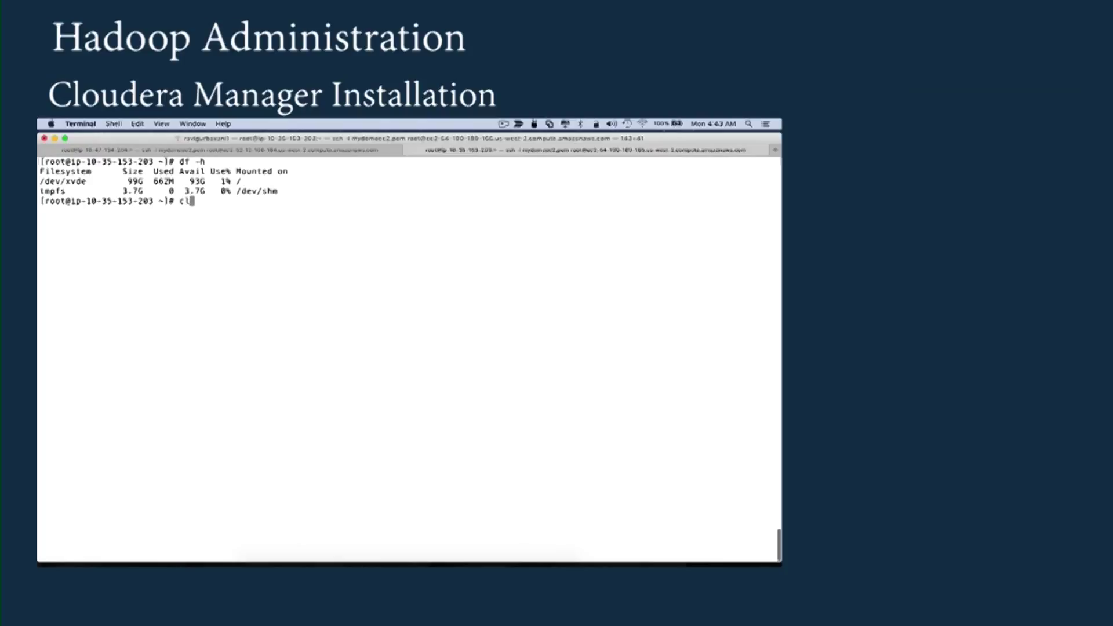
{"action": "key", "text": "Return"}
{"action": "type", "text": "exit"}
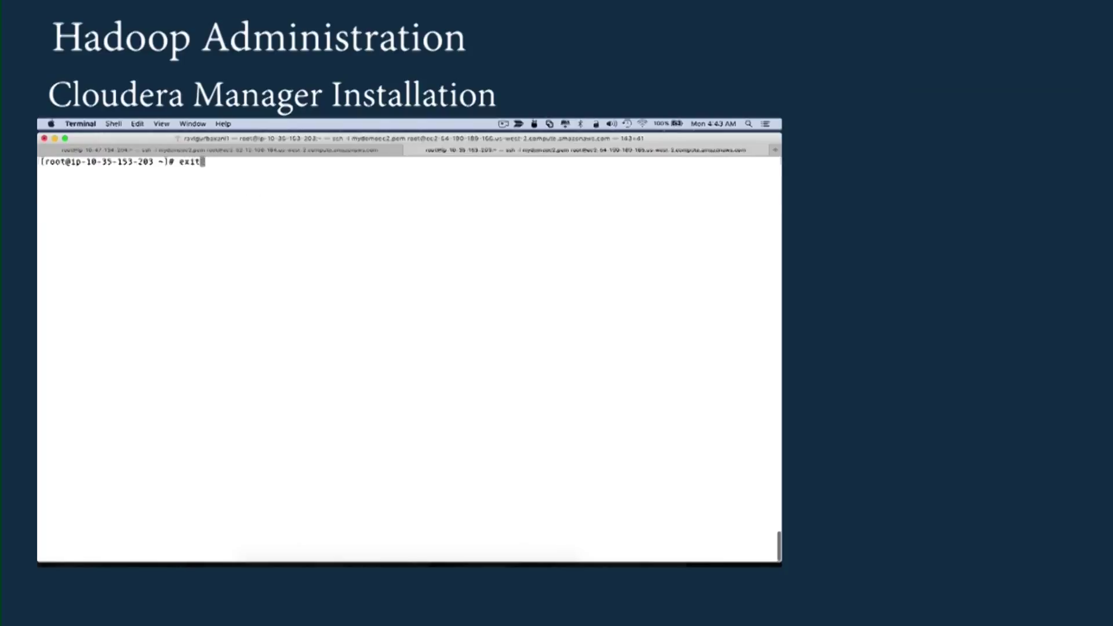
{"action": "key", "text": "Return"}
{"action": "type", "text": "clear"}
{"action": "key", "text": "Return"}
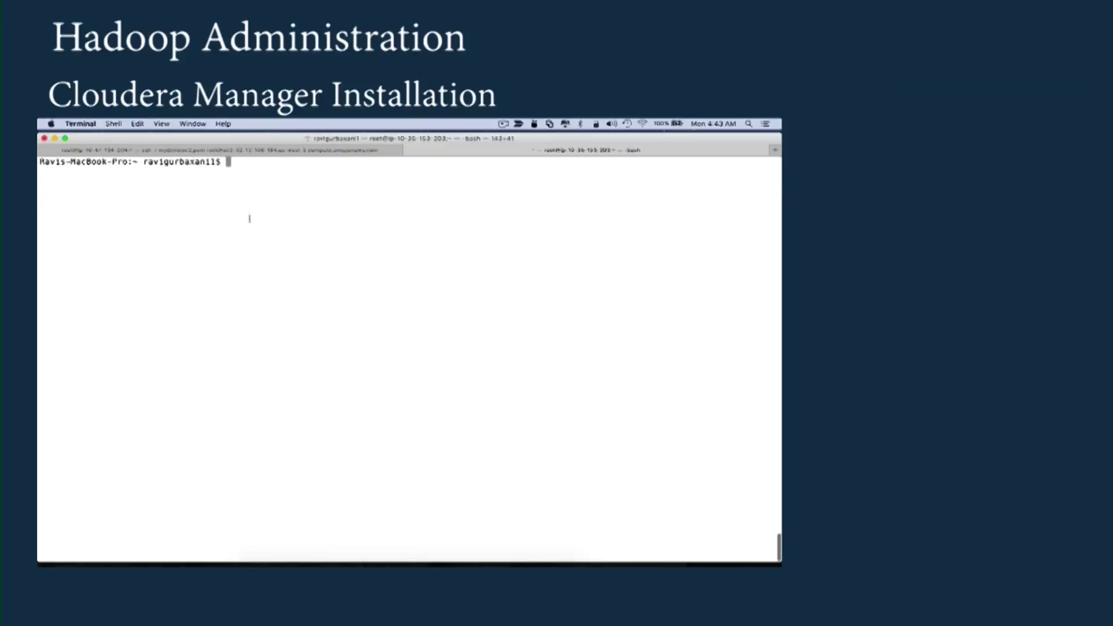
Step: SSH as root into 54.212.70.144, accept its host key, and start typing service iptables save
{"action": "right_click", "coordinate": [226, 160]}
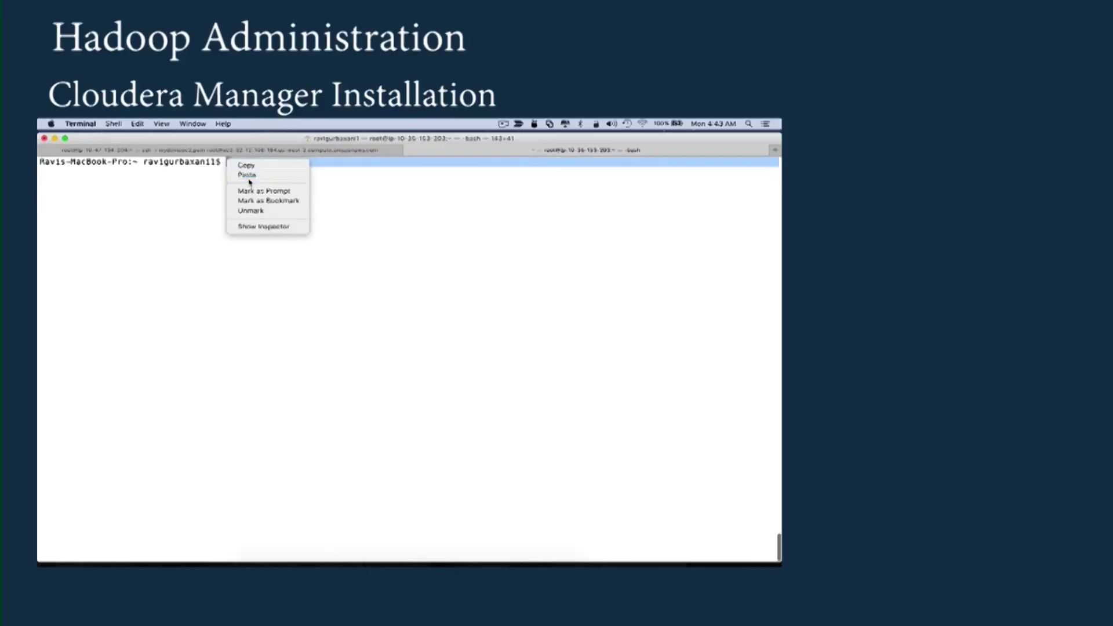
{"action": "left_click", "coordinate": [247, 173]}
{"action": "key", "text": "Return"}
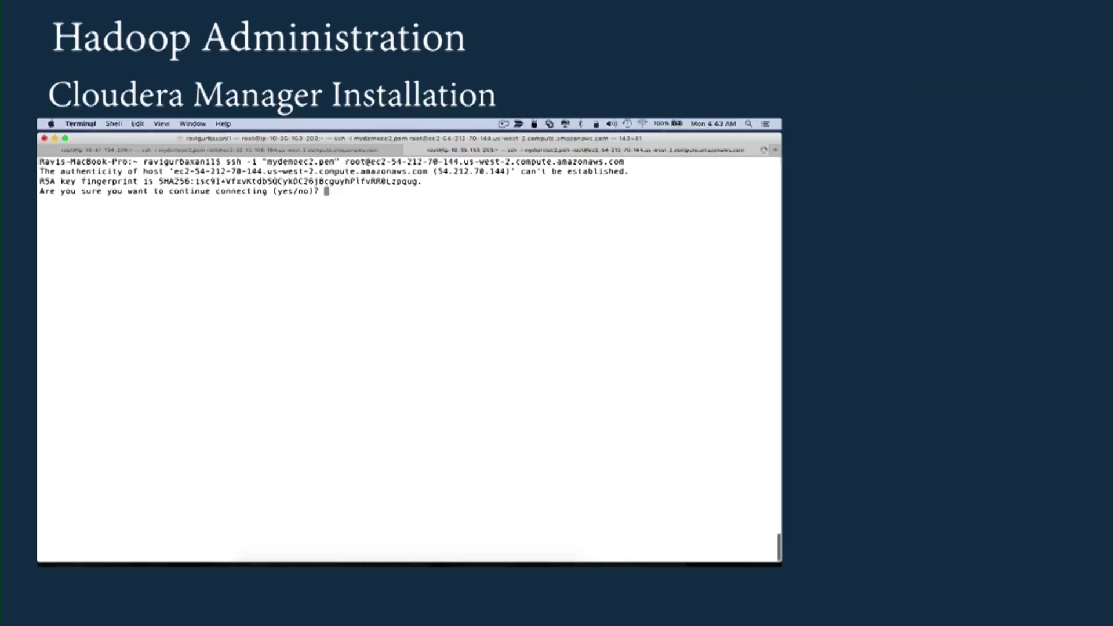
{"action": "type", "text": "yes"}
{"action": "key", "text": "Return"}
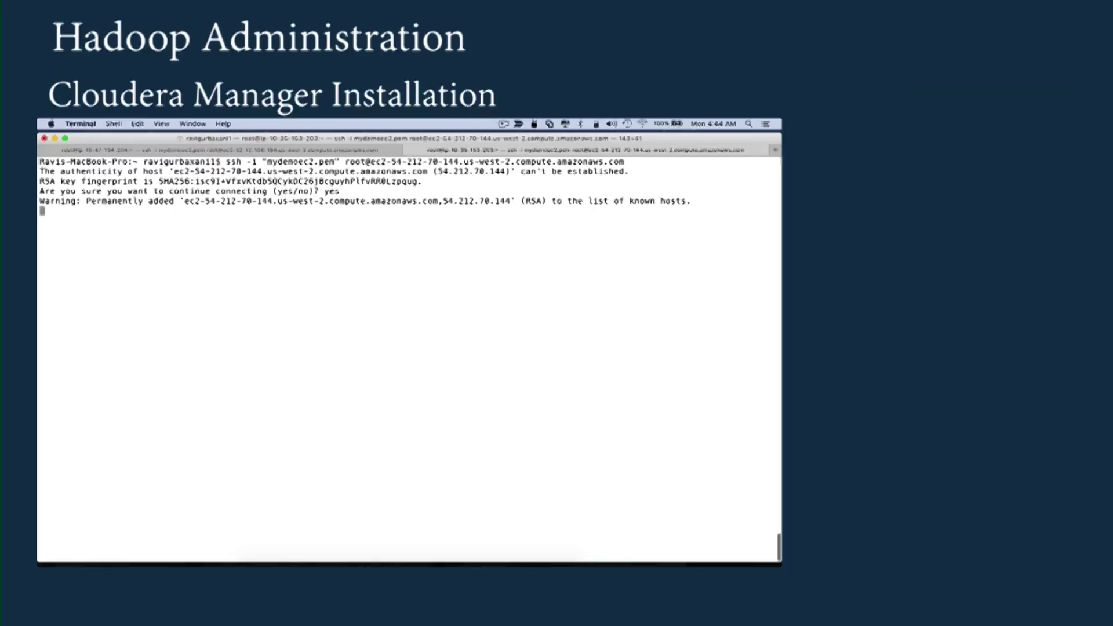
{"action": "type", "text": "clear"}
{"action": "key", "text": "Return"}
{"action": "type", "text": "ser"}
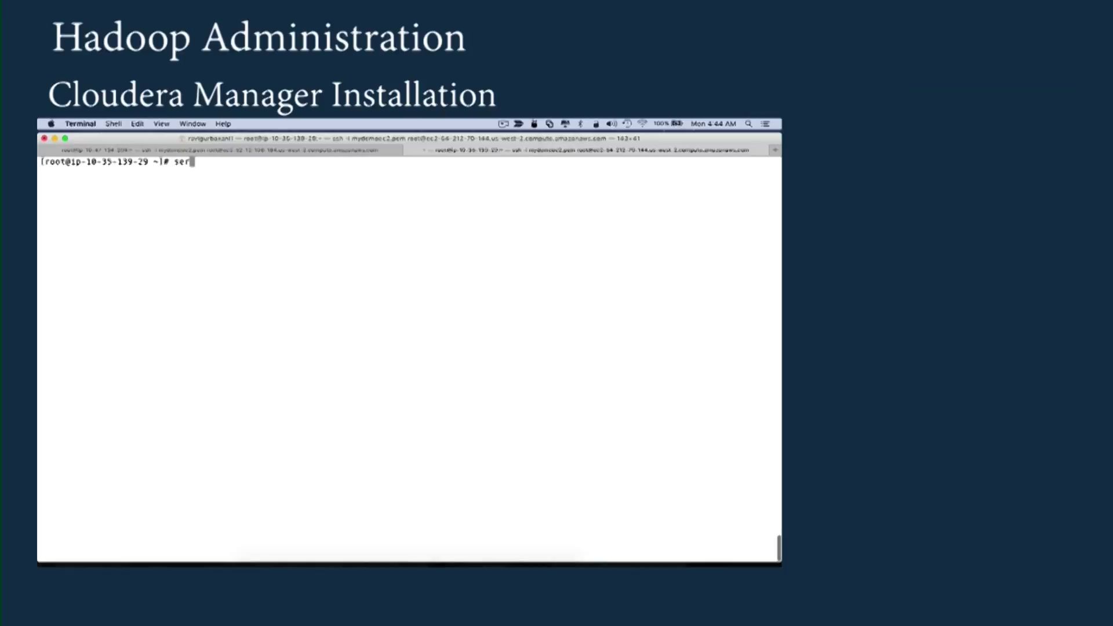
{"action": "type", "text": "vice iptables save"}
Step: Save, stop, and disable at boot the iptables firewall on ip-10-35-139-29
{"action": "key", "text": "Return"}
{"action": "key", "text": "Up"}
{"action": "key", "text": "BackSpace"}
{"action": "key", "text": "BackSpace"}
{"action": "key", "text": "BackSpace"}
{"action": "type", "text": "top"}
{"action": "key", "text": "Return"}
{"action": "type", "text": "ch"}
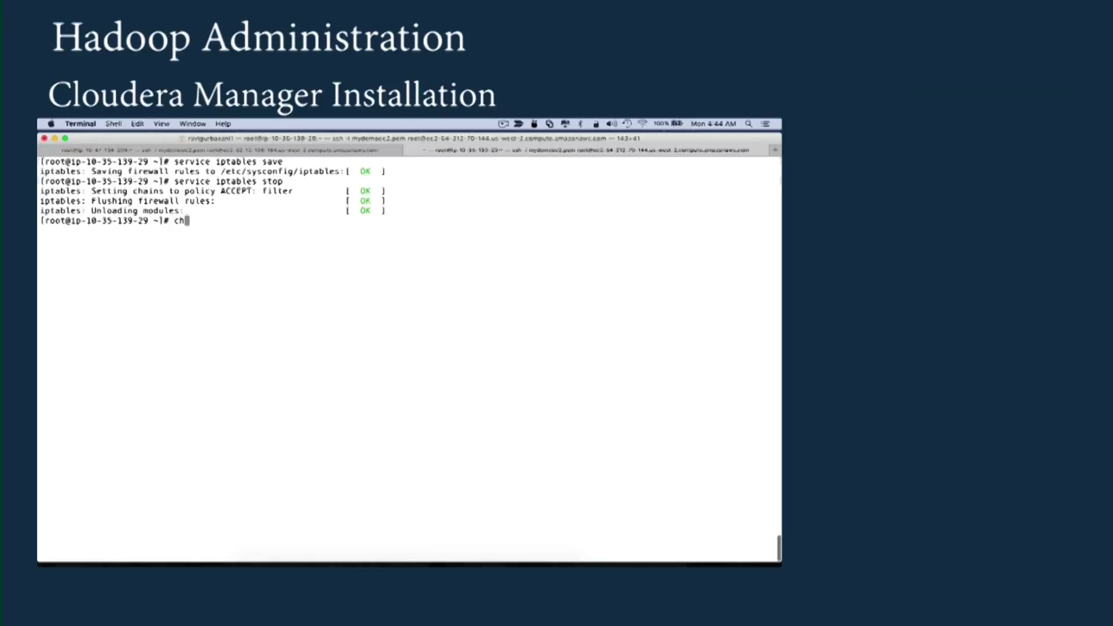
{"action": "type", "text": "kconfig iptables off"}
{"action": "key", "text": "Return"}
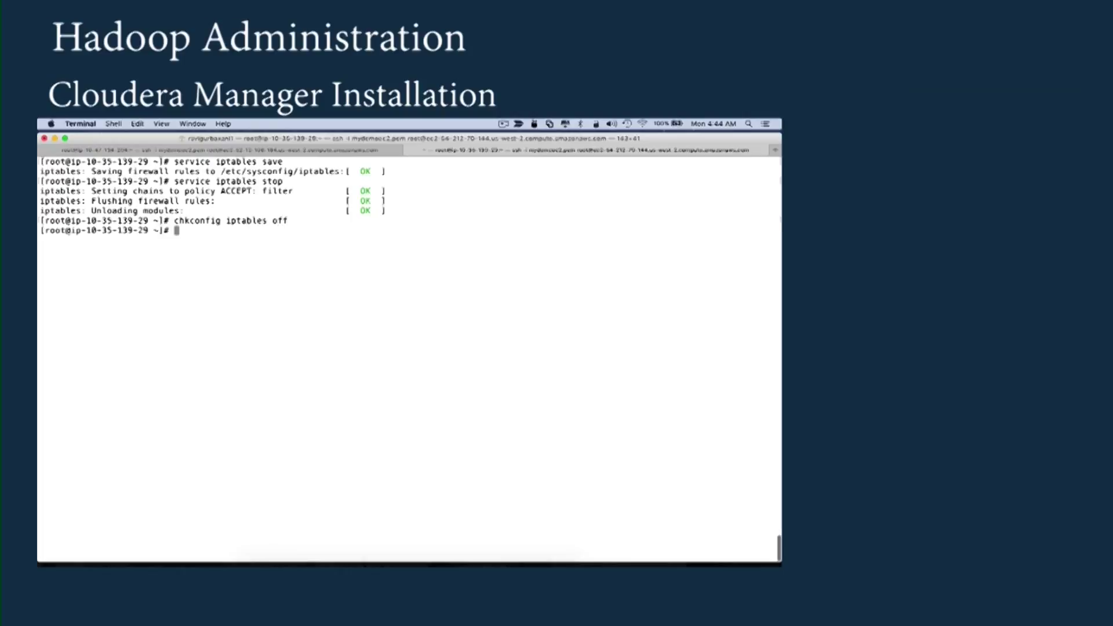
{"action": "type", "text": "clear"}
{"action": "key", "text": "Return"}
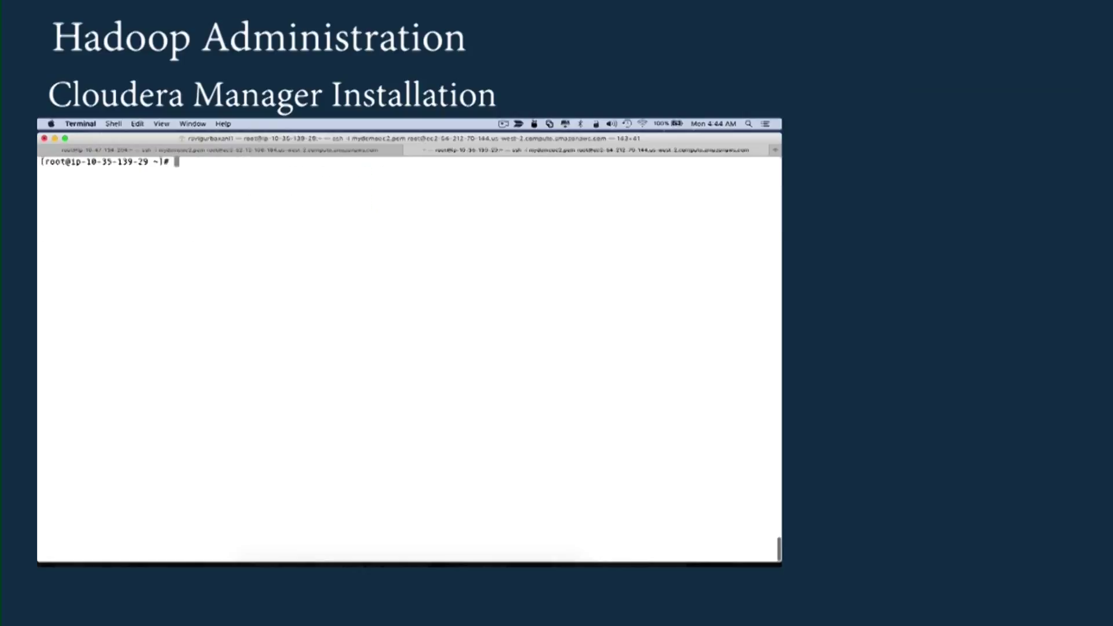
Step: Grow /dev/xvde online with resize2fs to 26214400 blocks and bring back the EC2 console
{"action": "type", "text": "resize2"}
{"action": "type", "text": "fs "}
{"action": "type", "text": "/dev"}
{"action": "type", "text": "//xv"}
{"action": "key", "text": "BackSpace"}
{"action": "key", "text": "BackSpace"}
{"action": "key", "text": "BackSpace"}
{"action": "type", "text": "xvde"}
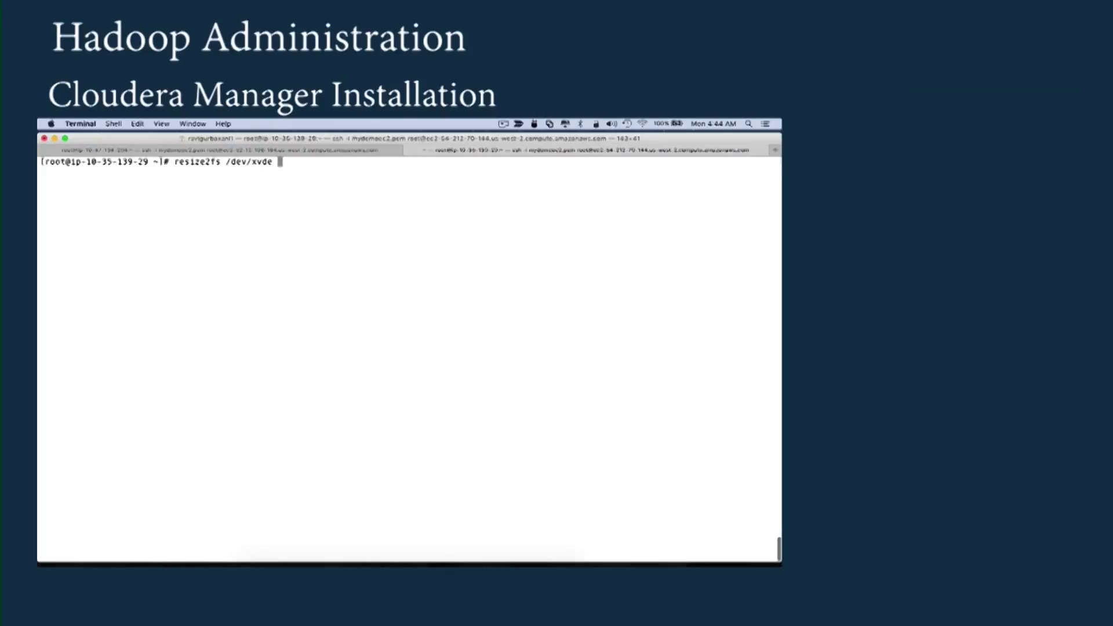
{"action": "key", "text": "Return"}
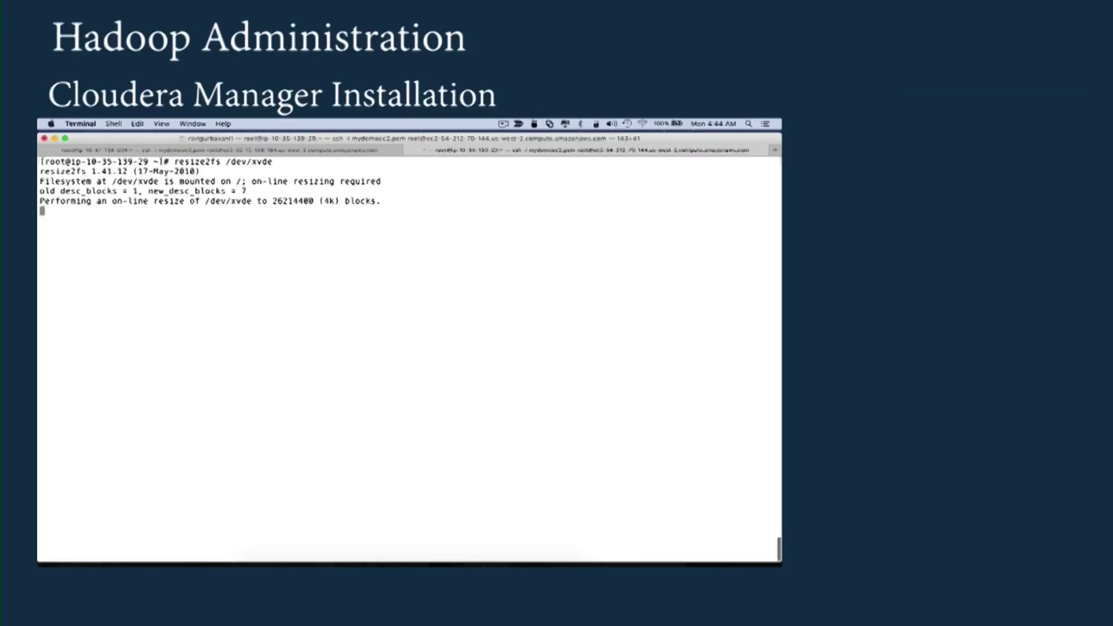
{"action": "left_click", "coordinate": [472, 544]}
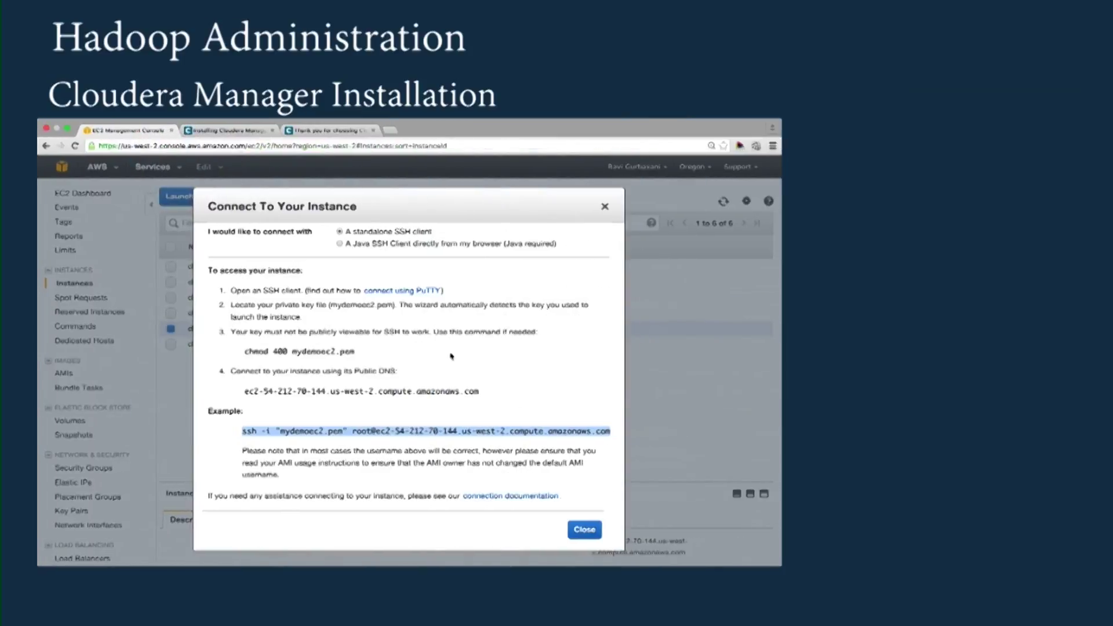
Step: Move the Cloudera wizard past its welcome page and dismiss the EC2 connection instructions
{"action": "left_click", "coordinate": [335, 130]}
{"action": "left_click", "coordinate": [692, 562]}
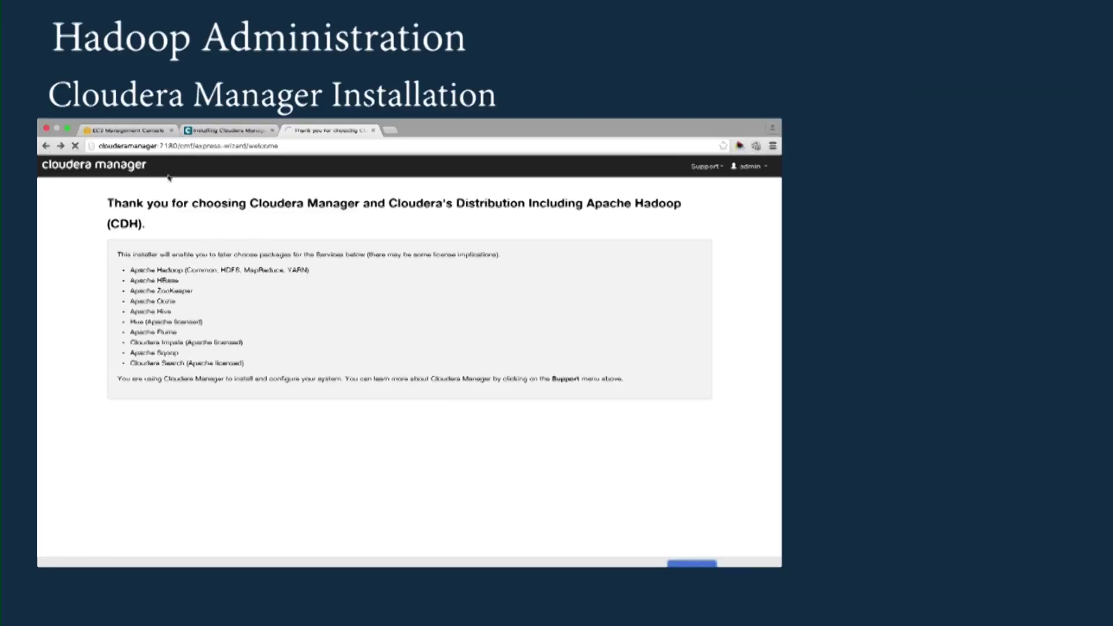
{"action": "left_click", "coordinate": [127, 130]}
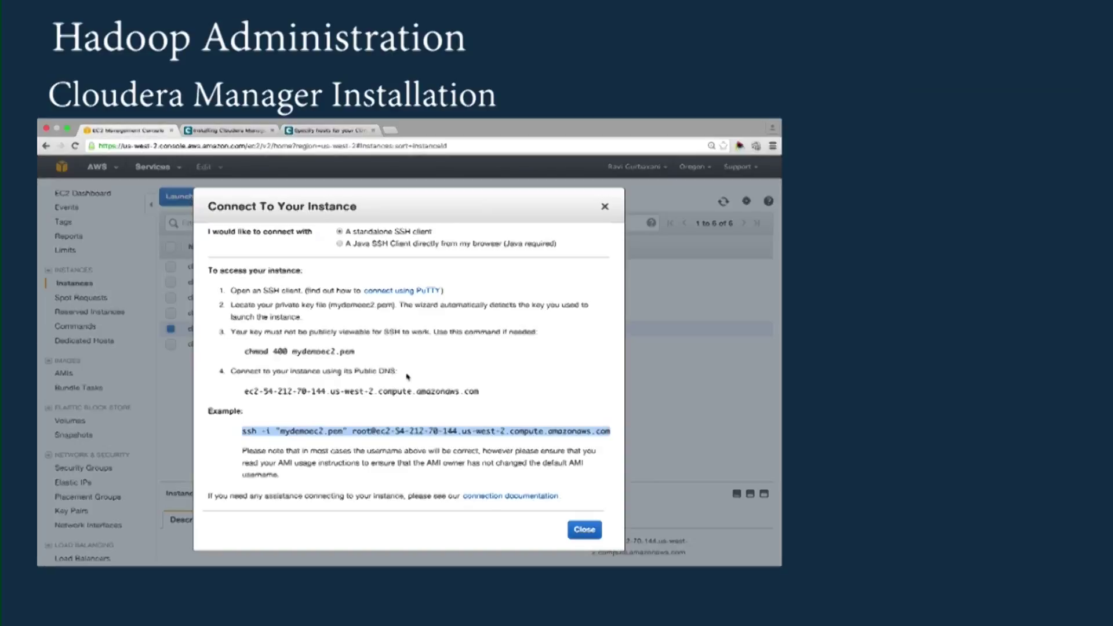
{"action": "left_click", "coordinate": [589, 530]}
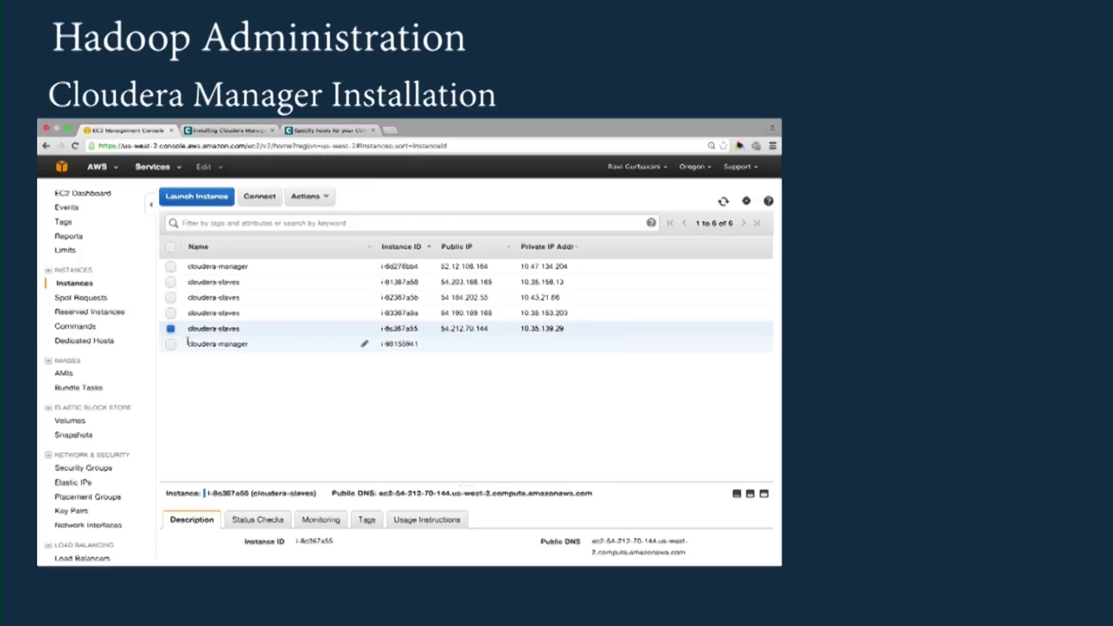
Step: Select the first cloudera-slaves instance and copy its private DNS, ip-10-35-158-13.us-west-2.compute.internal
{"action": "left_click", "coordinate": [170, 328]}
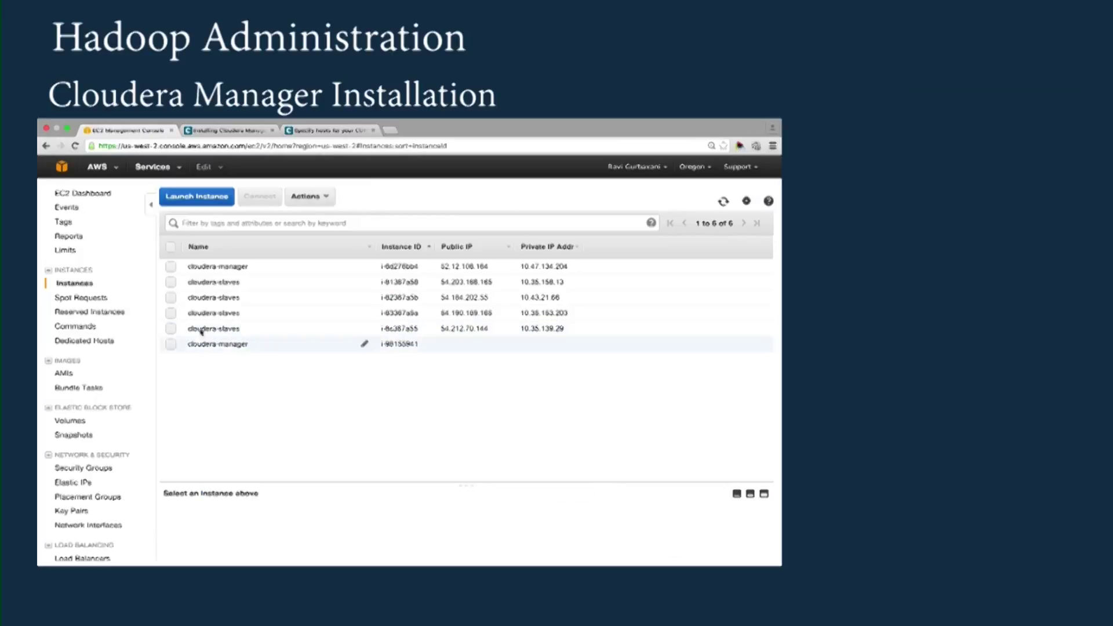
{"action": "left_click", "coordinate": [170, 282]}
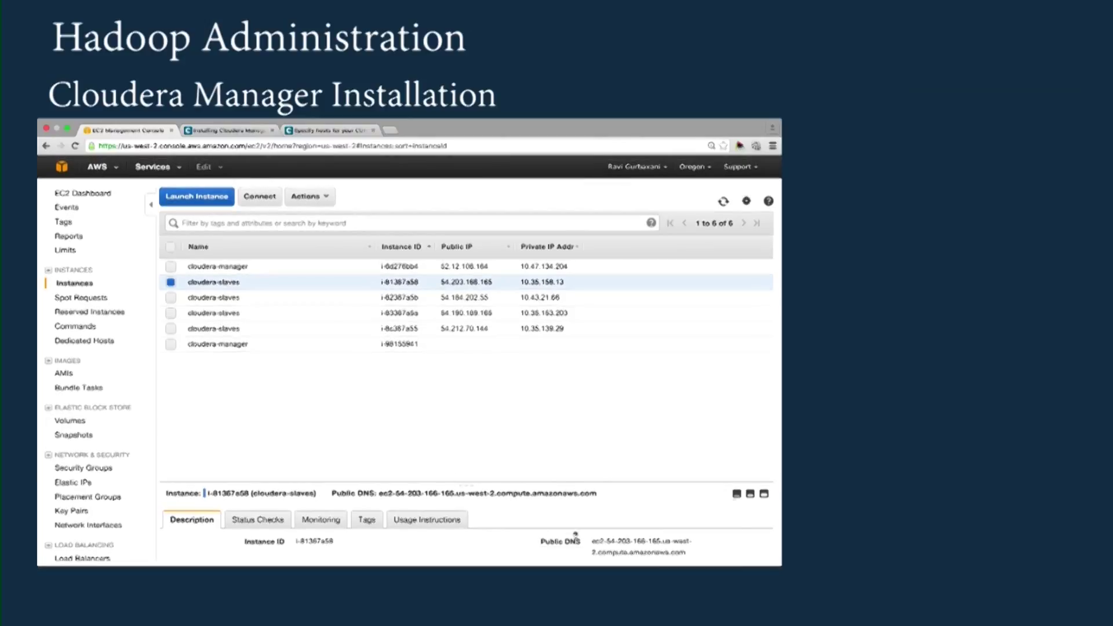
{"action": "scroll", "coordinate": [585, 547], "scroll_direction": "down", "scroll_amount": 3}
{"action": "scroll", "coordinate": [585, 547], "scroll_direction": "down", "scroll_amount": 3}
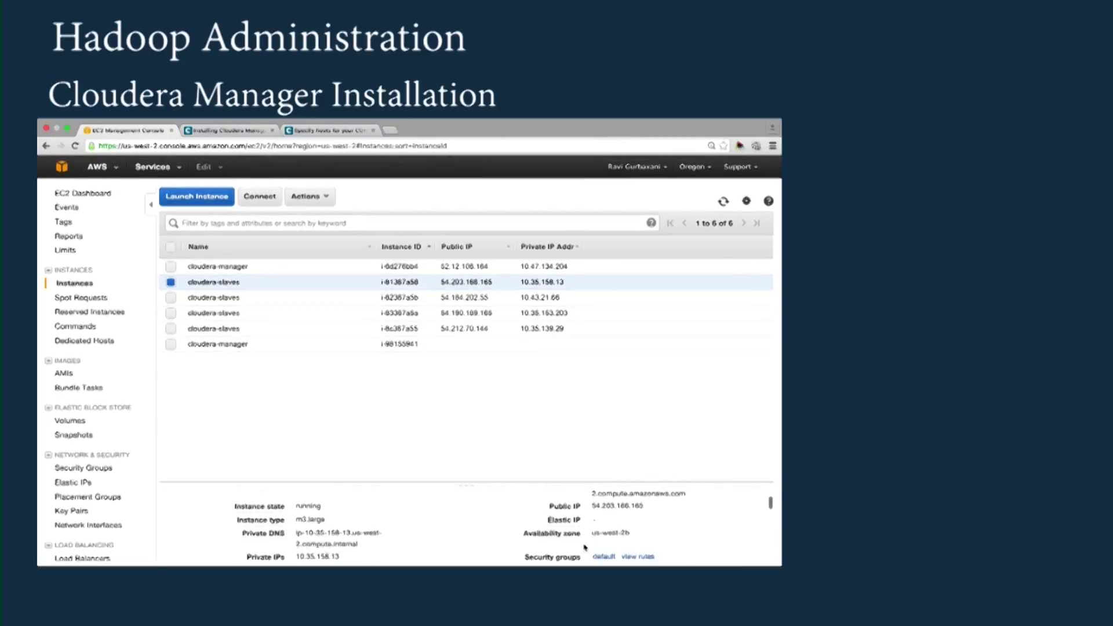
{"action": "scroll", "coordinate": [585, 547], "scroll_direction": "down", "scroll_amount": 1}
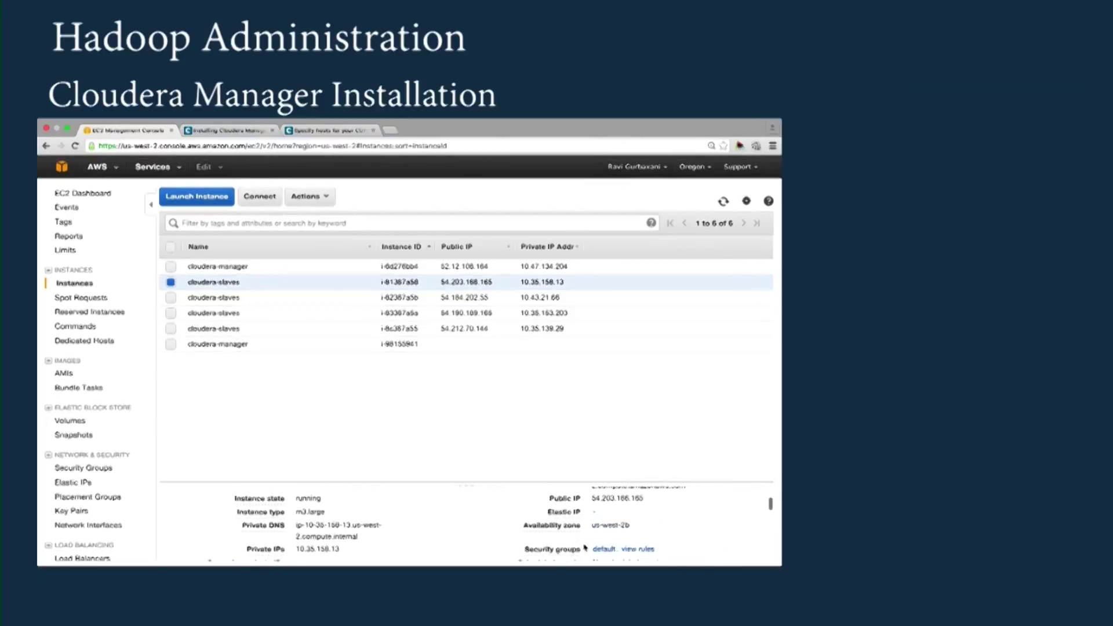
{"action": "left_click_drag", "start_coordinate": [296, 525], "coordinate": [363, 536]}
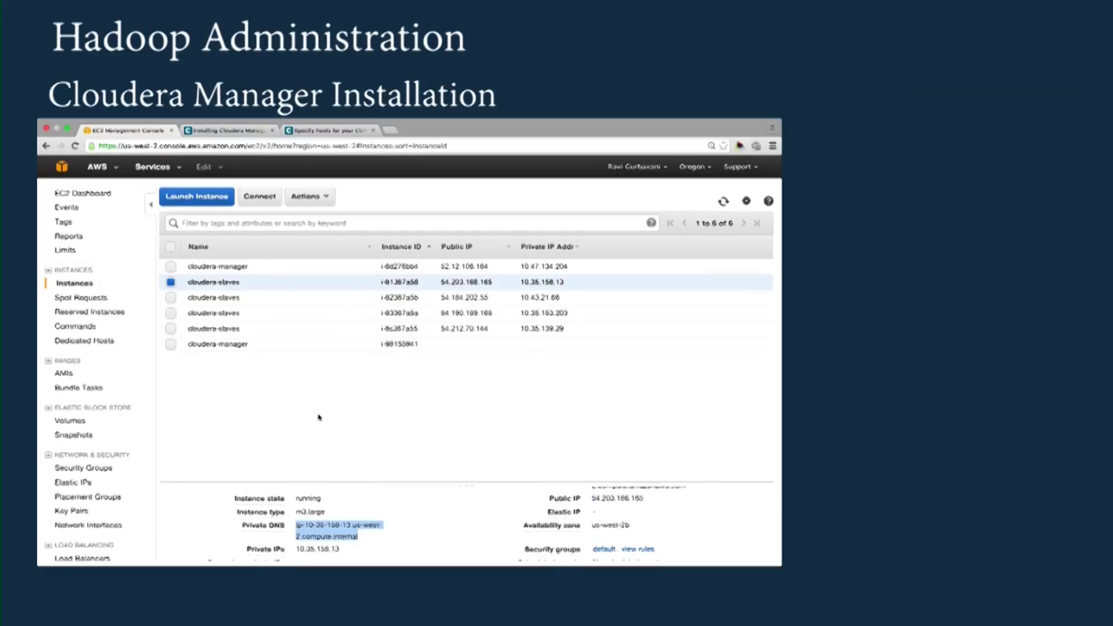
{"action": "key", "text": "ctrl+Up"}
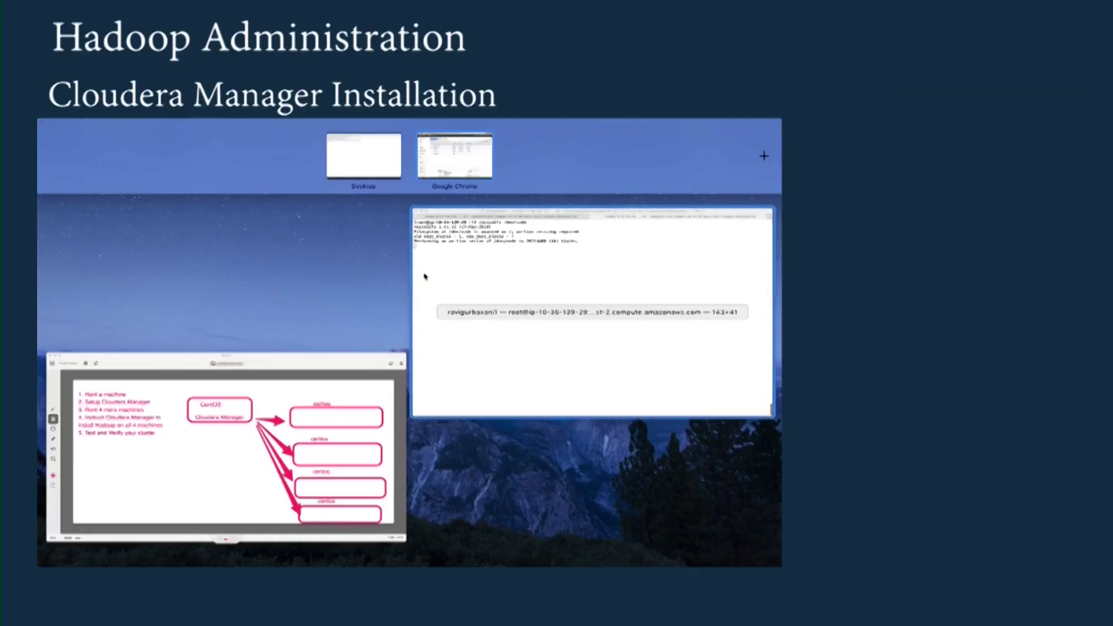
Step: Paste the first slave's private DNS name into Cloudera's hosts search box
{"action": "mouse_move", "coordinate": [439, 561]}
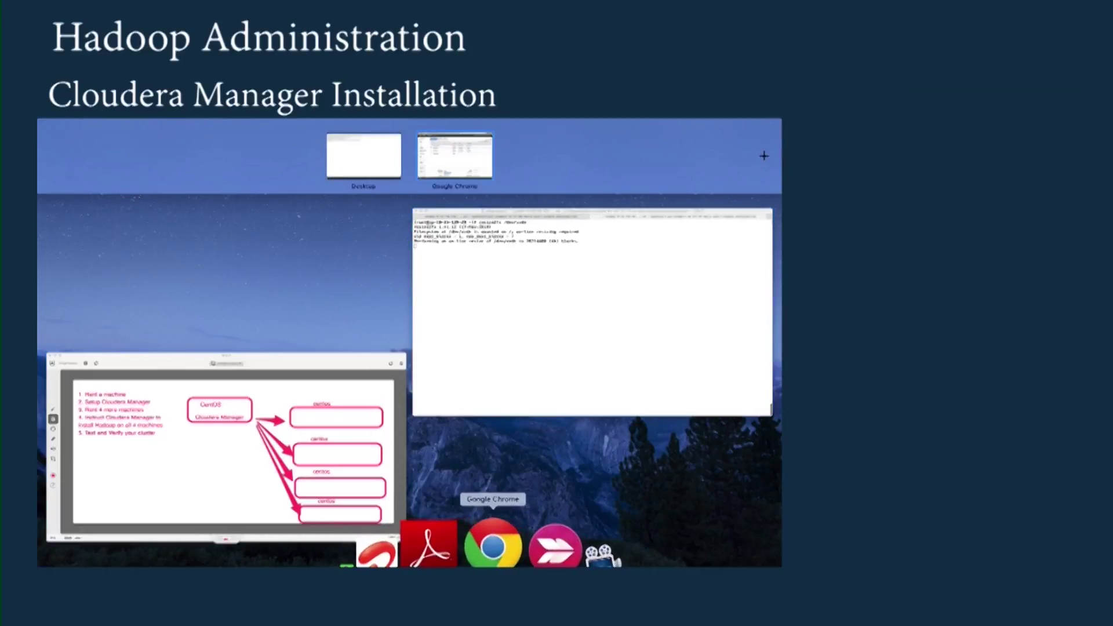
{"action": "left_click", "coordinate": [496, 548]}
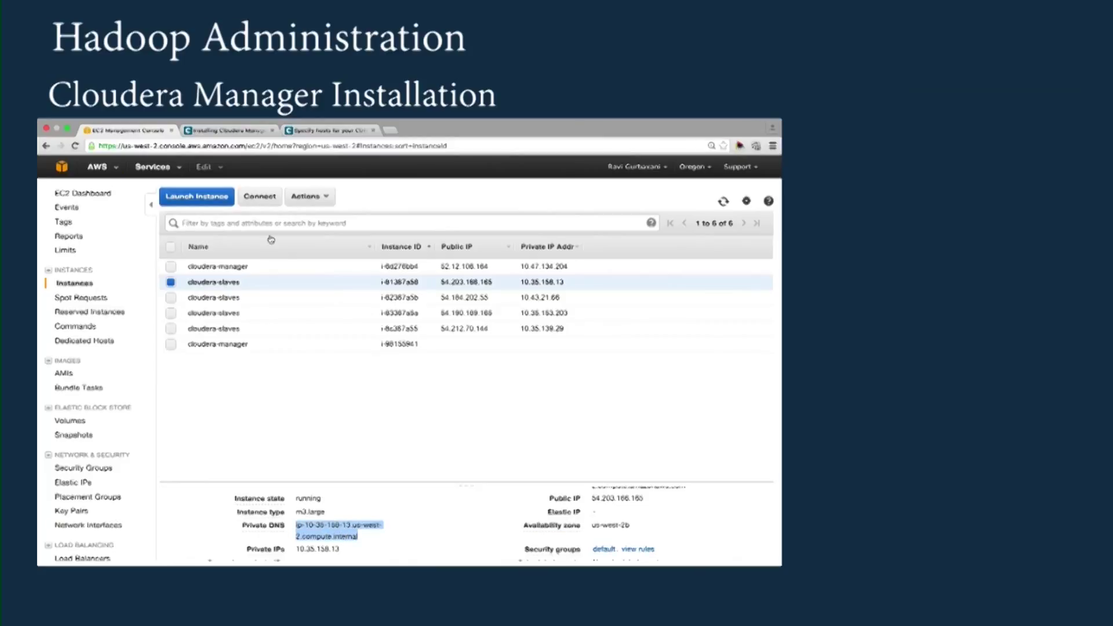
{"action": "left_click", "coordinate": [320, 131]}
{"action": "left_click", "coordinate": [237, 300]}
{"action": "type", "text": "ip-10-35-159-13.us-west-2.compute.internal"}
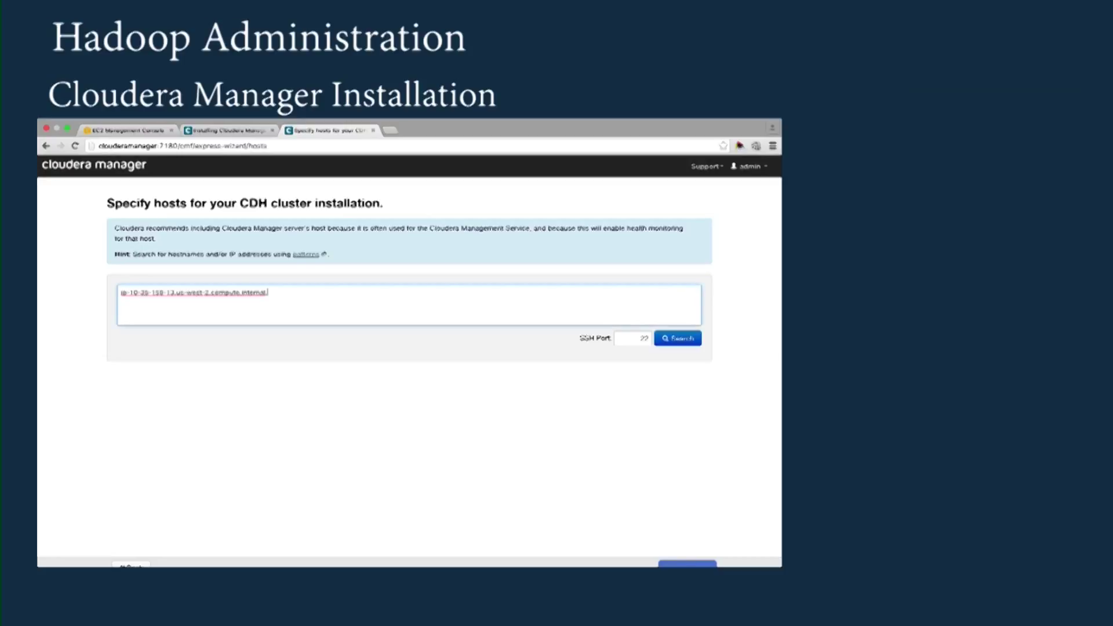
Step: Copy the second cloudera-slaves instance's private DNS and append it to the hosts list after a comma
{"action": "left_click", "coordinate": [139, 132]}
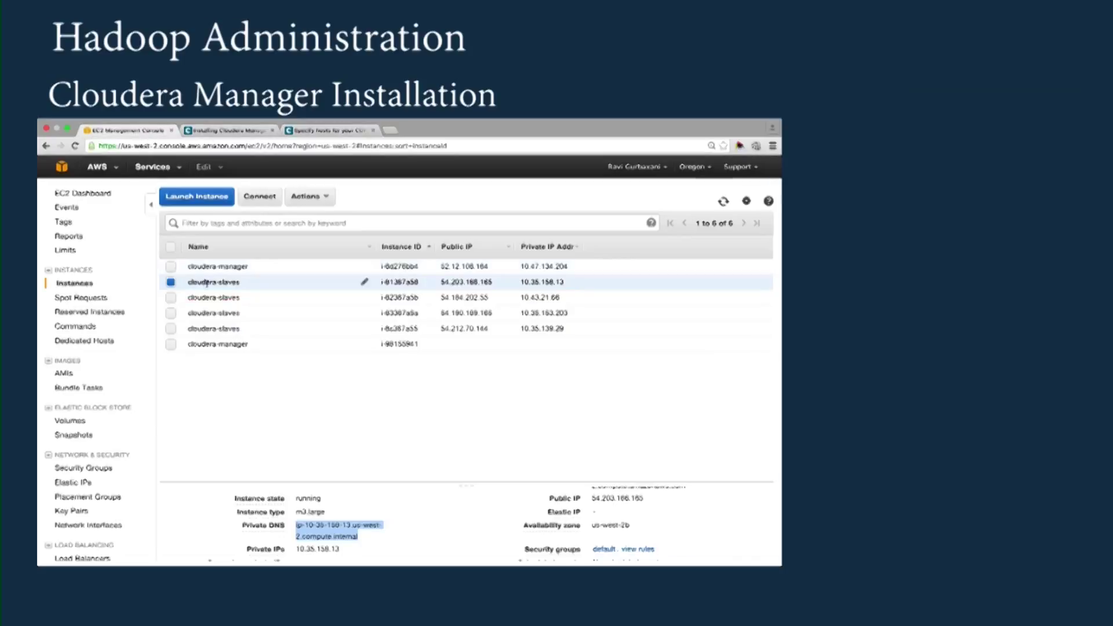
{"action": "left_click", "coordinate": [170, 297]}
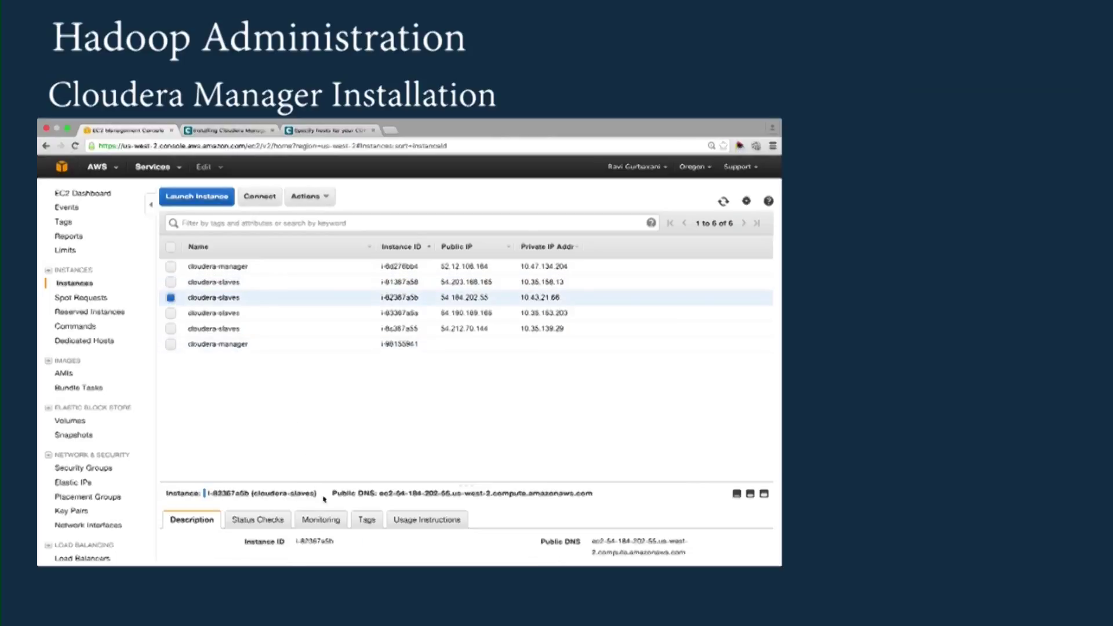
{"action": "scroll", "coordinate": [334, 531], "scroll_direction": "down", "scroll_amount": 3}
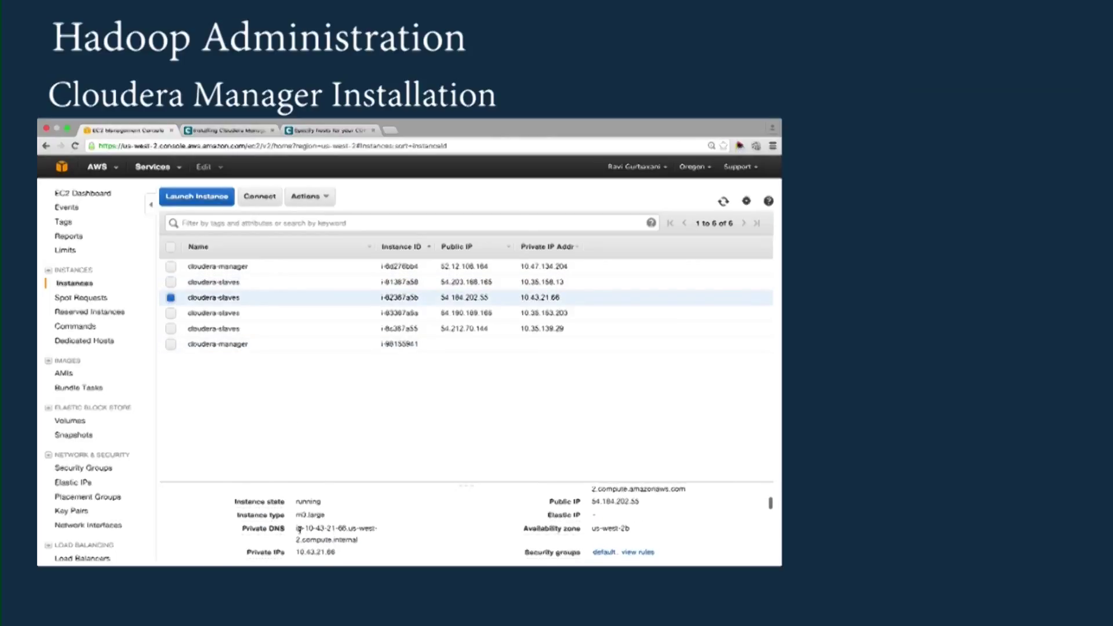
{"action": "left_click_drag", "start_coordinate": [295, 529], "coordinate": [359, 540]}
{"action": "key", "text": "ctrl+c"}
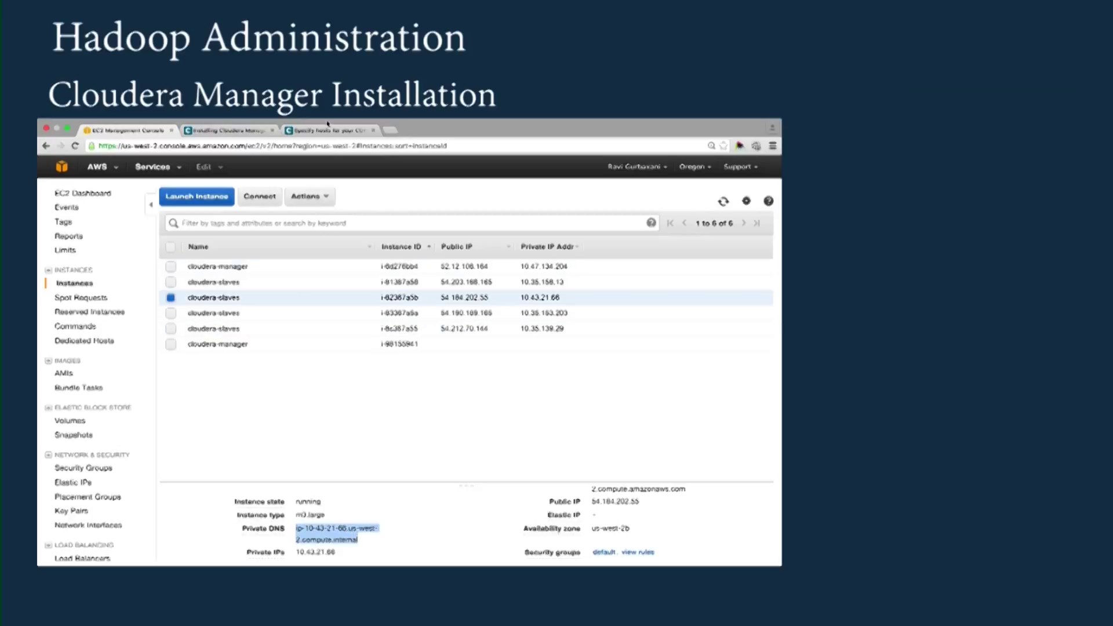
{"action": "left_click", "coordinate": [329, 131]}
{"action": "type", "text": ","}
{"action": "key", "text": "ctrl+v"}
Step: Copy the third cloudera-slaves instance's private DNS and append it, comma-separated, to the hosts list
{"action": "left_click", "coordinate": [143, 131]}
{"action": "left_click", "coordinate": [170, 298]}
{"action": "left_click", "coordinate": [171, 313]}
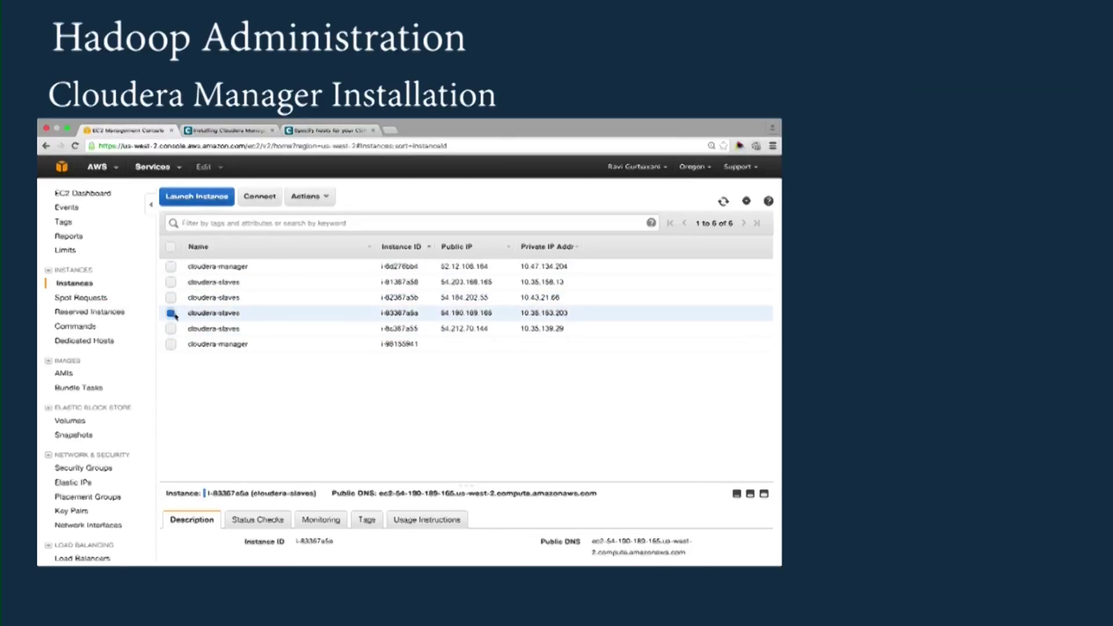
{"action": "scroll", "coordinate": [296, 525], "scroll_direction": "down", "scroll_amount": 3}
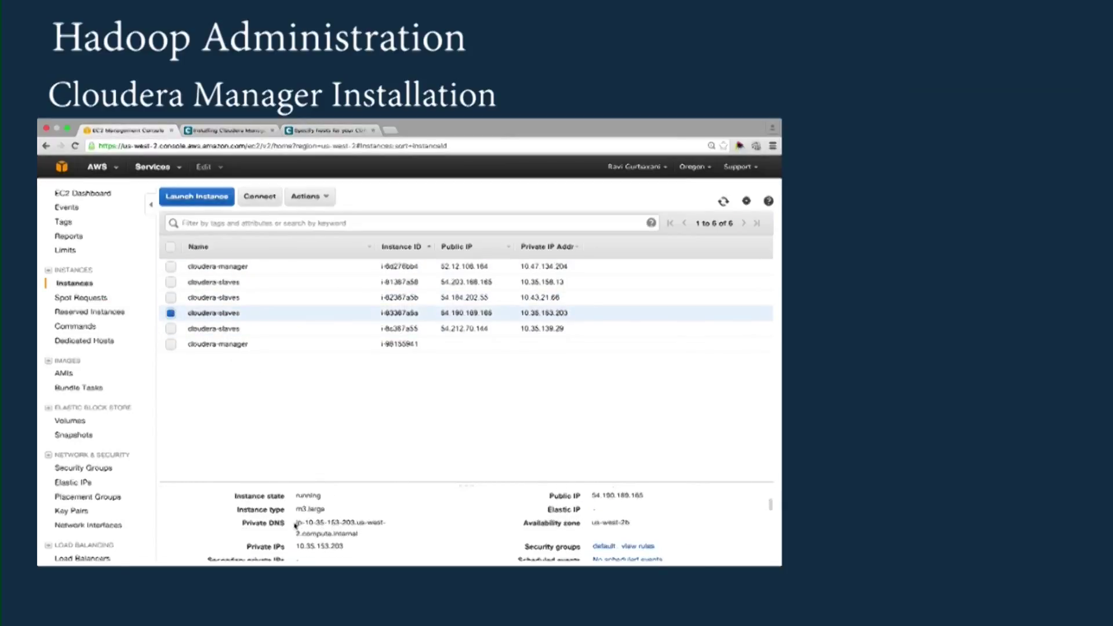
{"action": "left_click_drag", "start_coordinate": [296, 526], "coordinate": [359, 534]}
{"action": "key", "text": "super+c"}
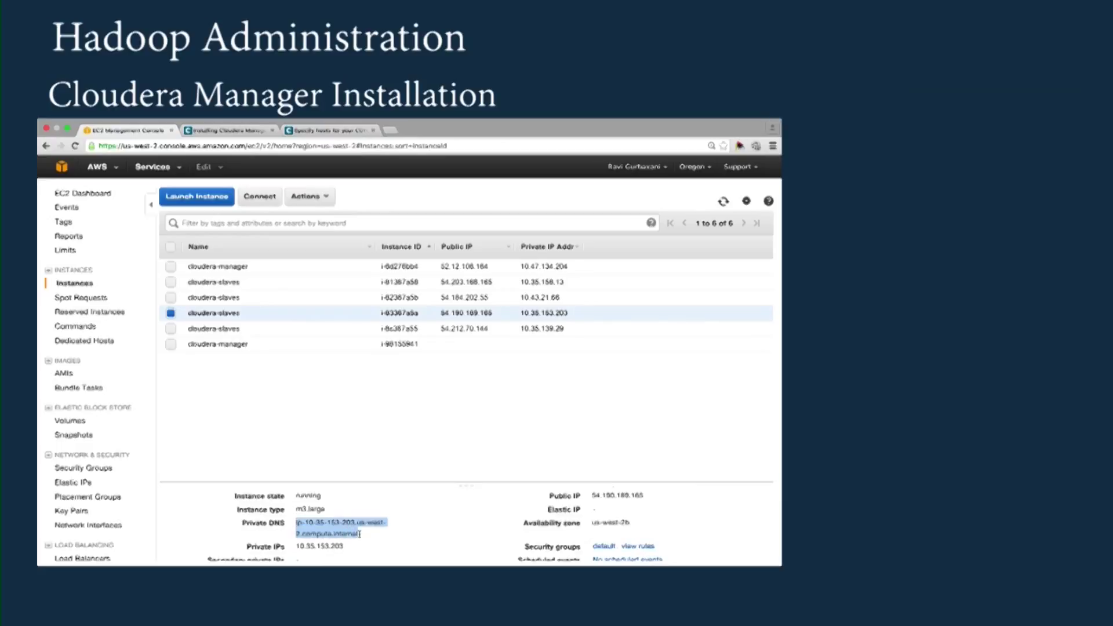
{"action": "left_click", "coordinate": [328, 131]}
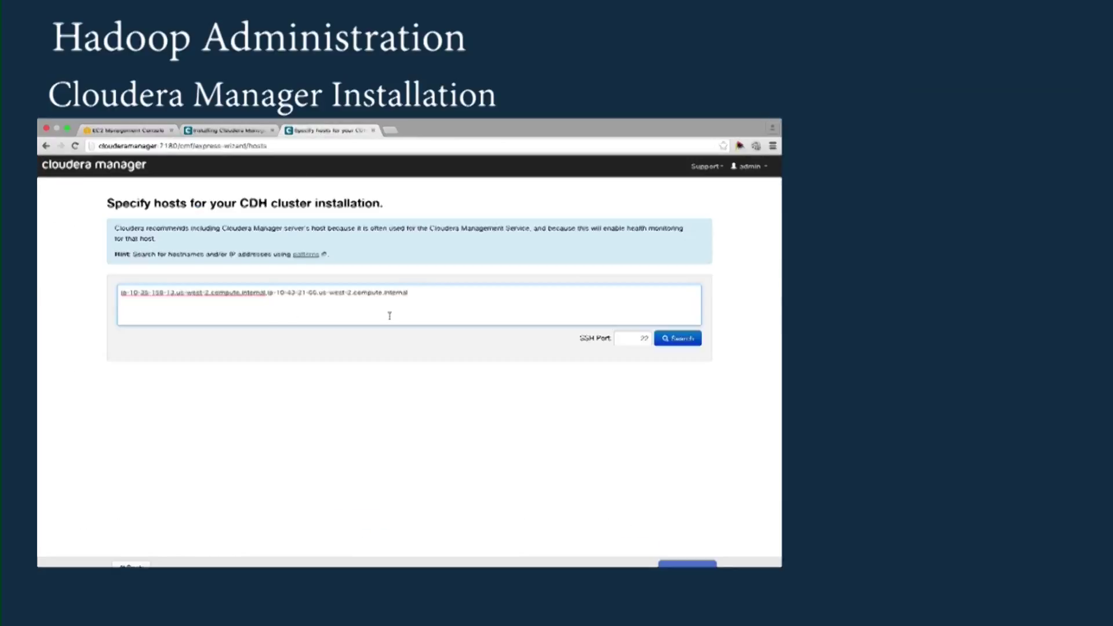
{"action": "type", "text": ","}
{"action": "key", "text": "super+v"}
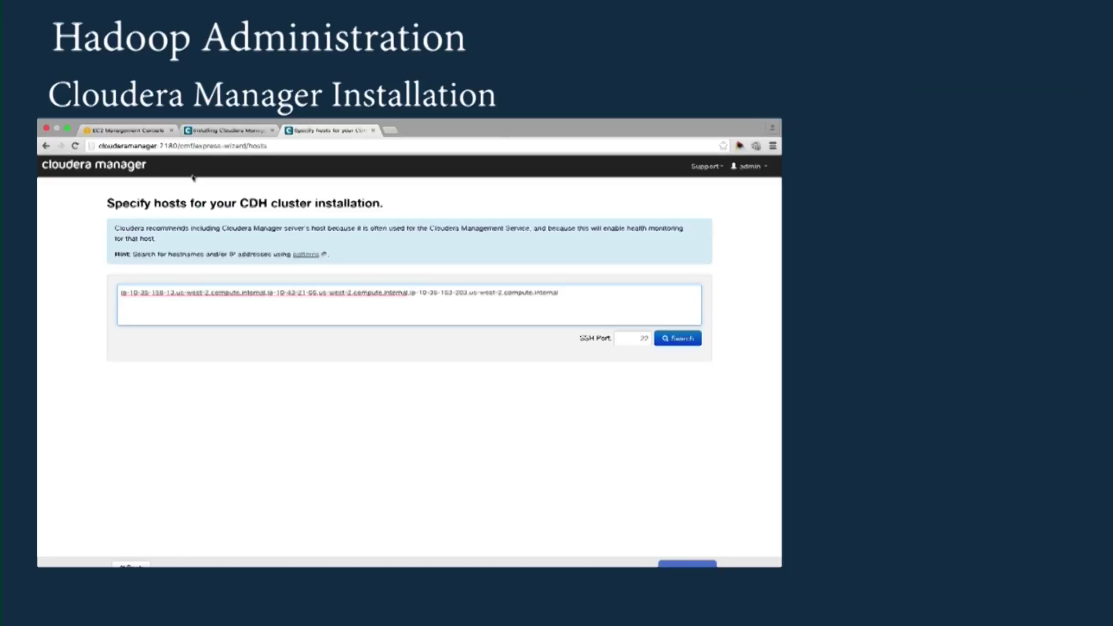
Step: Add the last slave's hostname, ip-10-35-139-29.us-west-2.compute.internal, to the hosts list
{"action": "left_click", "coordinate": [124, 131]}
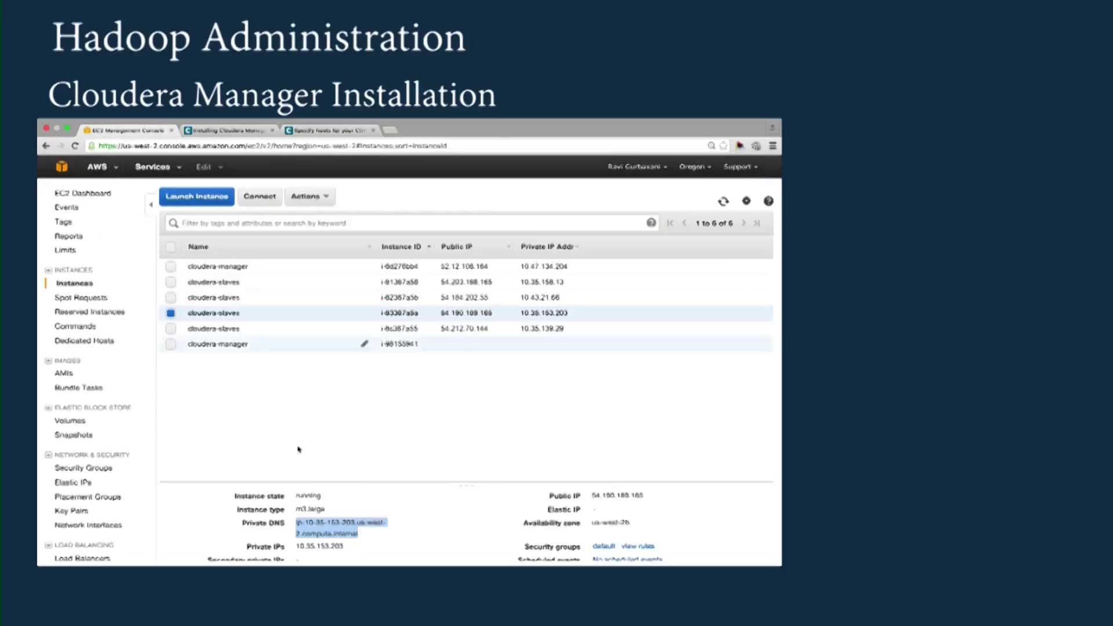
{"action": "left_click", "coordinate": [171, 313]}
{"action": "left_click", "coordinate": [170, 328]}
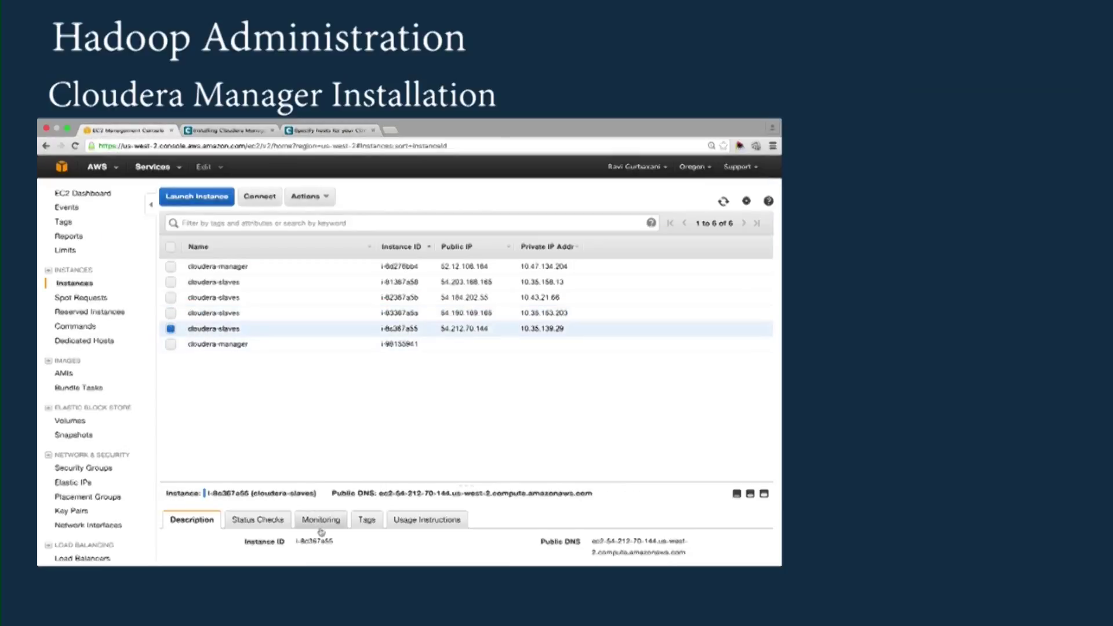
{"action": "scroll", "coordinate": [320, 532], "scroll_direction": "down", "scroll_amount": 3}
{"action": "left_click_drag", "start_coordinate": [297, 538], "coordinate": [362, 546]}
{"action": "key", "text": "super+c"}
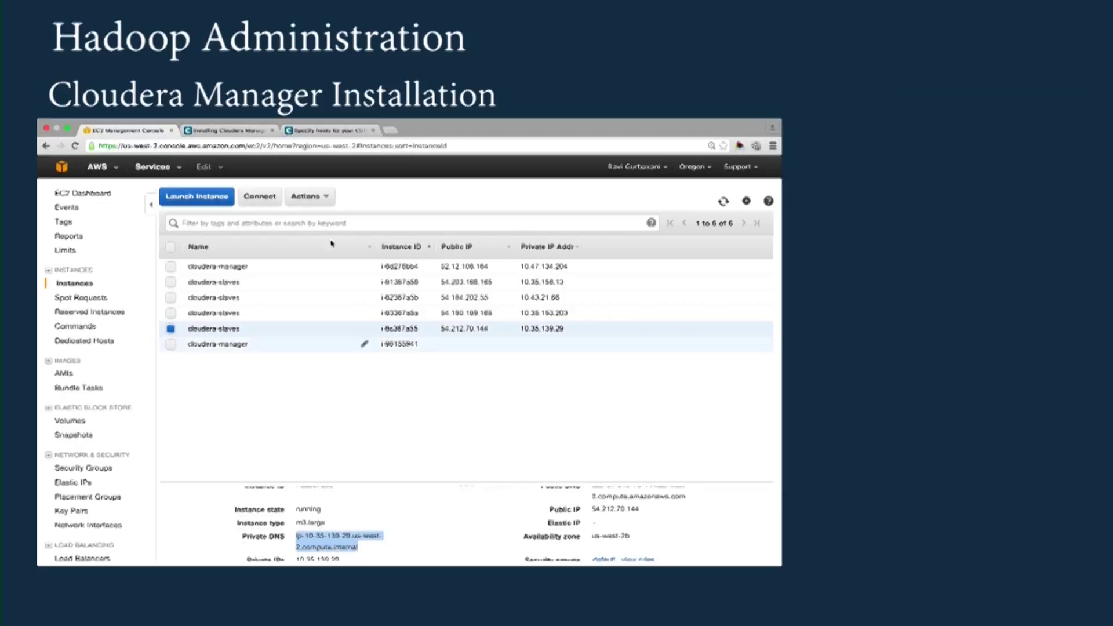
{"action": "left_click", "coordinate": [327, 140]}
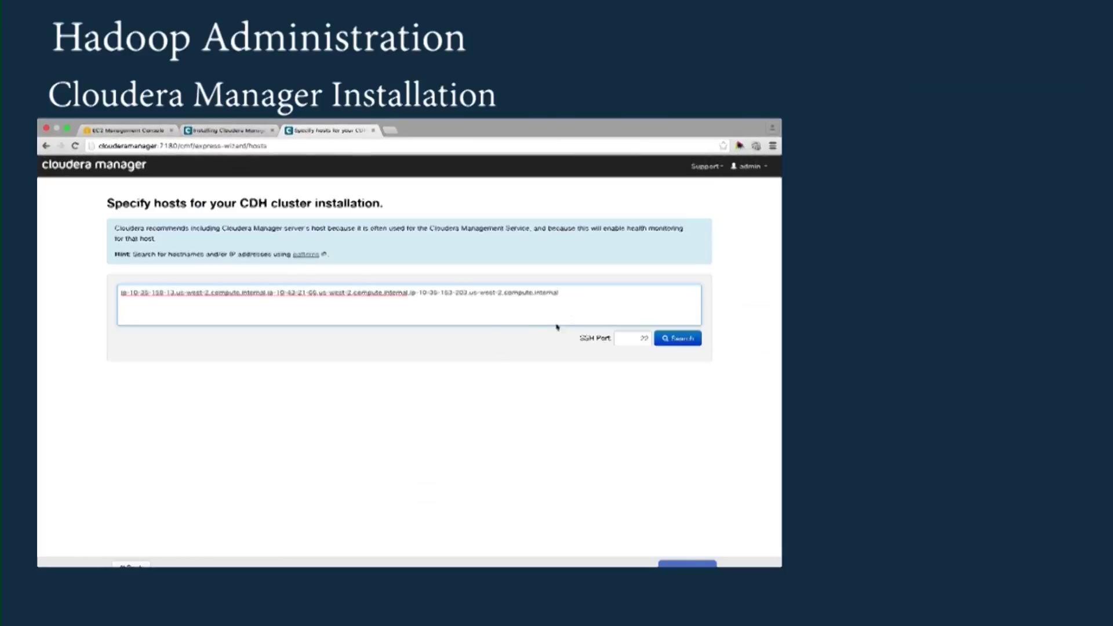
{"action": "key", "text": "super+v"}
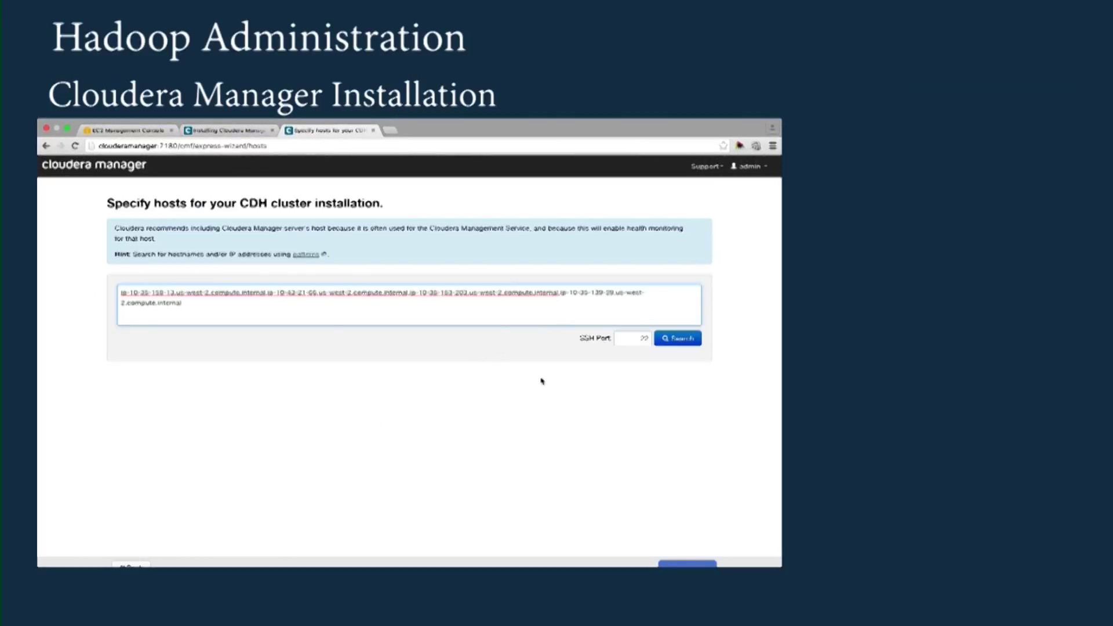
{"action": "key", "text": "ctrl+Up"}
Step: Bring up Terminal, edit the recalled resize command, and switch to the resized host's session
{"action": "left_click", "coordinate": [468, 273]}
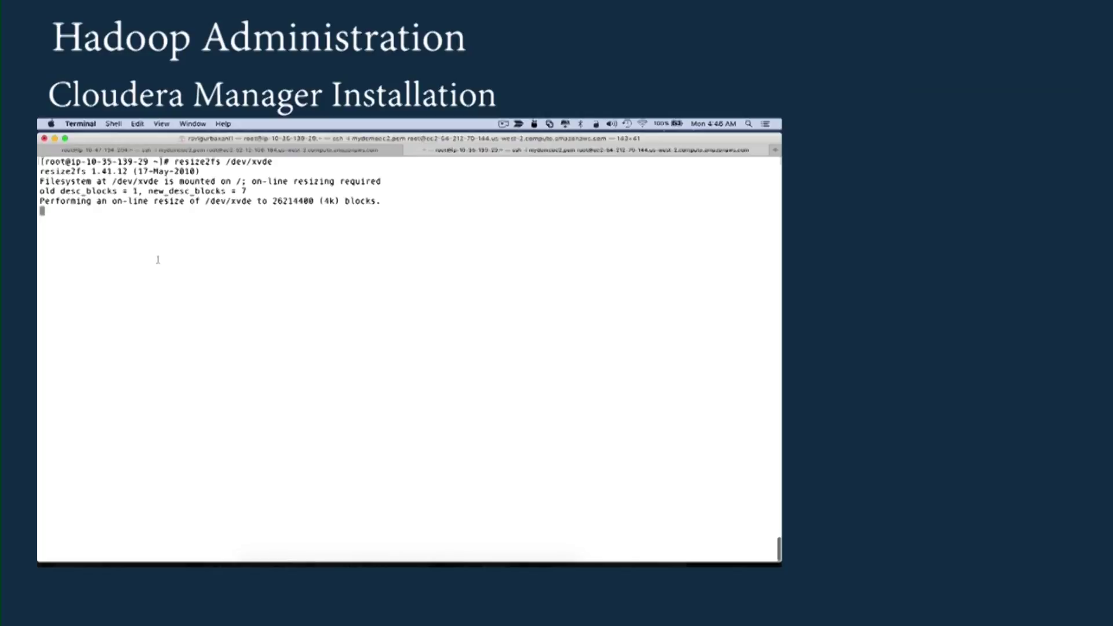
{"action": "key", "text": "super+shift+bracketleft"}
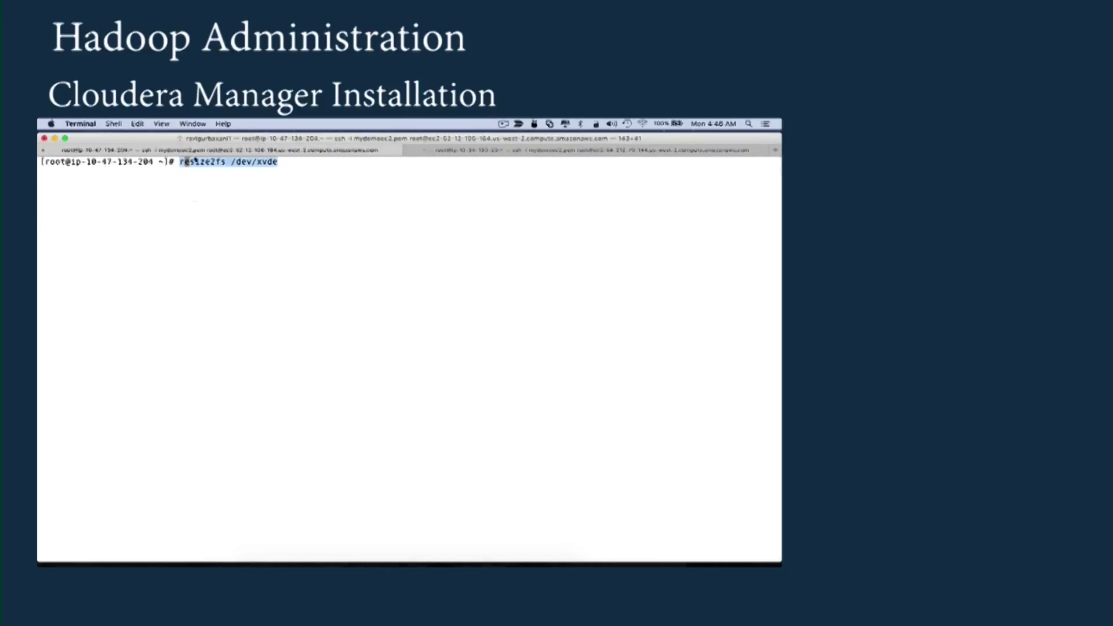
{"action": "left_click", "coordinate": [205, 212]}
{"action": "key", "text": "BackSpace"}
{"action": "key", "text": "Right"}
{"action": "key", "text": "Right"}
{"action": "key", "text": "Right"}
{"action": "key", "text": "Right"}
{"action": "key", "text": "Right"}
{"action": "key", "text": "Right"}
{"action": "key", "text": "Right"}
{"action": "key", "text": "Right"}
{"action": "key", "text": "Right"}
{"action": "key", "text": "Right"}
{"action": "key", "text": "Right"}
{"action": "key", "text": "Right"}
{"action": "key", "text": "Right"}
{"action": "key", "text": "Right"}
{"action": "key", "text": "Right"}
{"action": "key", "text": "Right"}
{"action": "key", "text": "Right"}
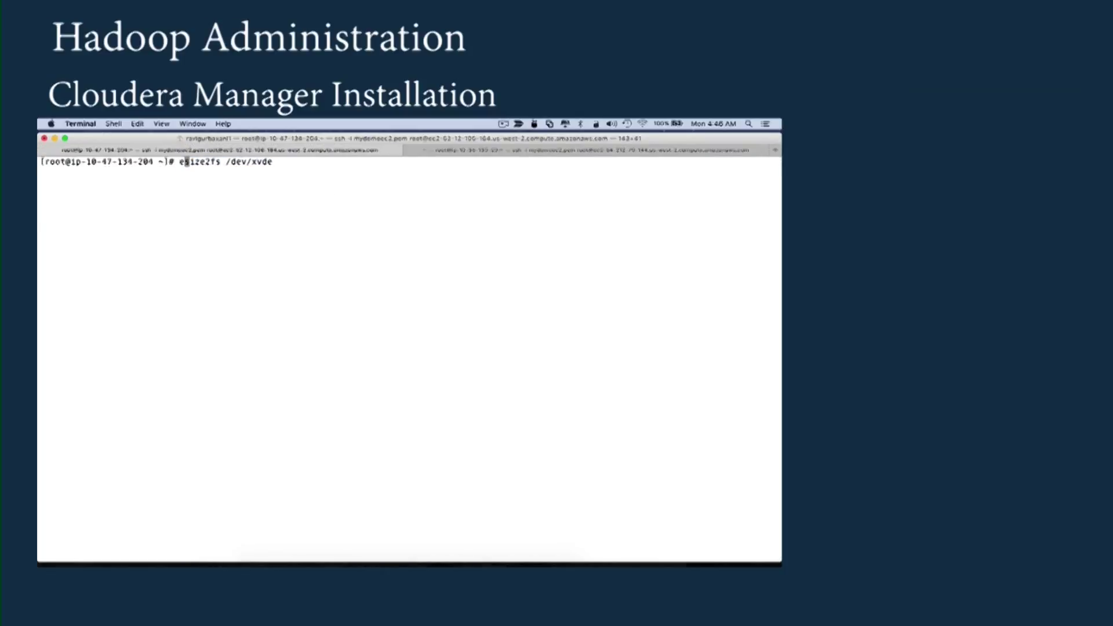
{"action": "key", "text": "Right"}
{"action": "key", "text": "BackSpace"}
{"action": "key", "text": "BackSpace"}
{"action": "key", "text": "BackSpace"}
{"action": "key", "text": "BackSpace"}
{"action": "key", "text": "BackSpace"}
{"action": "key", "text": "BackSpace"}
{"action": "key", "text": "BackSpace"}
{"action": "key", "text": "BackSpace"}
{"action": "key", "text": "BackSpace"}
{"action": "key", "text": "BackSpace"}
{"action": "key", "text": "BackSpace"}
{"action": "key", "text": "BackSpace"}
{"action": "key", "text": "BackSpace"}
{"action": "key", "text": "BackSpace"}
{"action": "key", "text": "BackSpace"}
{"action": "key", "text": "BackSpace"}
{"action": "key", "text": "BackSpace"}
{"action": "key", "text": "BackSpace"}
{"action": "left_click", "coordinate": [464, 152]}
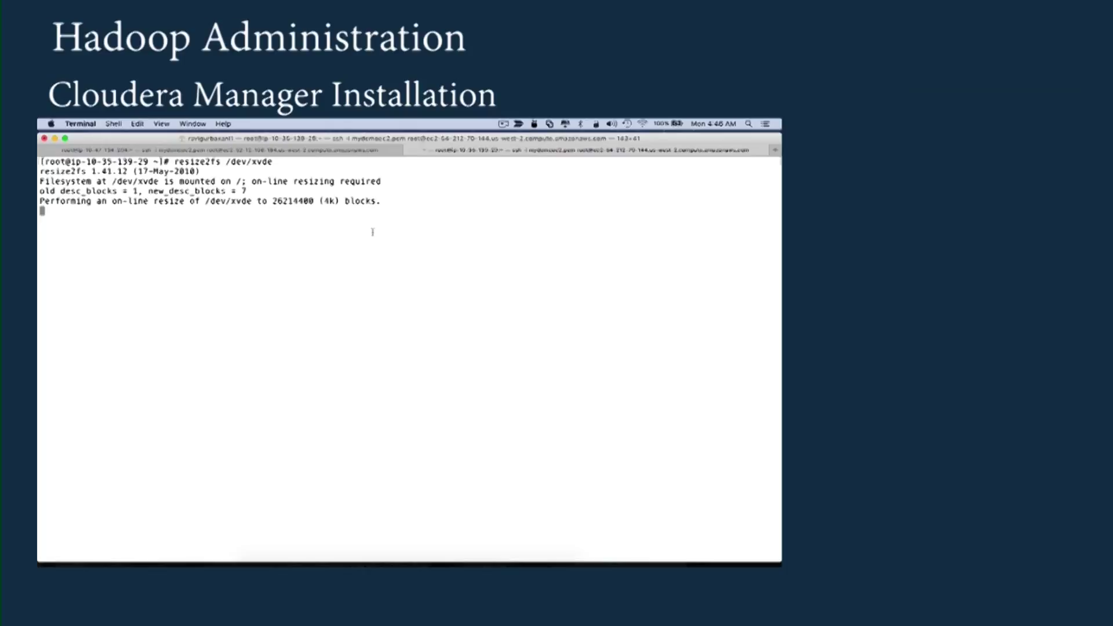
Step: Clear the screen and run df -h to check disk space on ip-10-35-139-29
{"action": "type", "text": "clear"}
{"action": "key", "text": "Return"}
{"action": "type", "text": "df -h"}
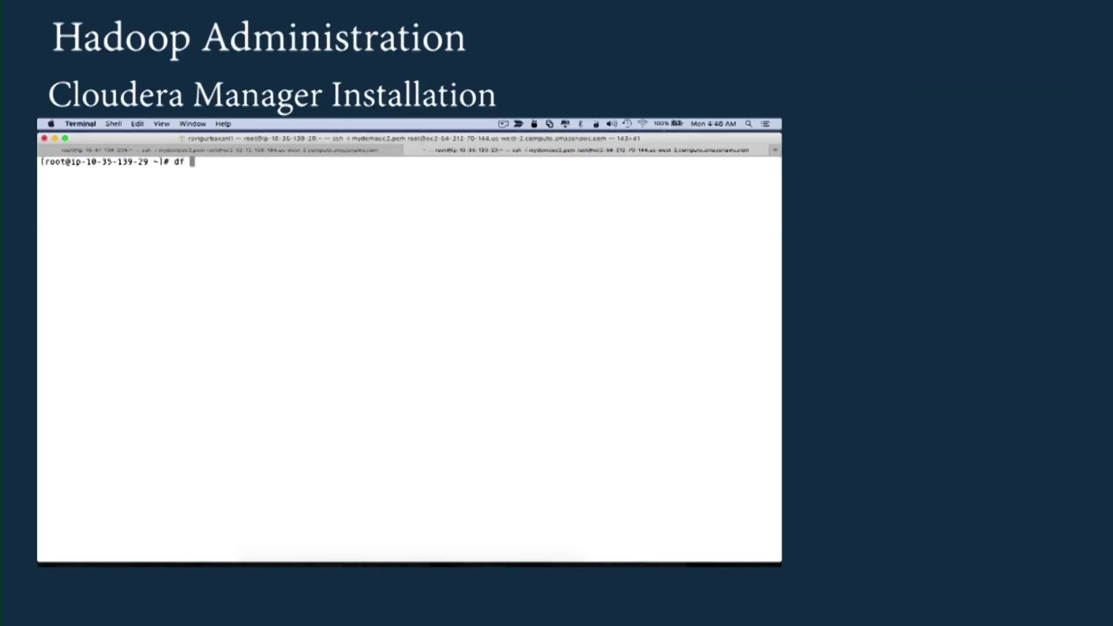
{"action": "key", "text": "Return"}
{"action": "key", "text": "ctrl+Up"}
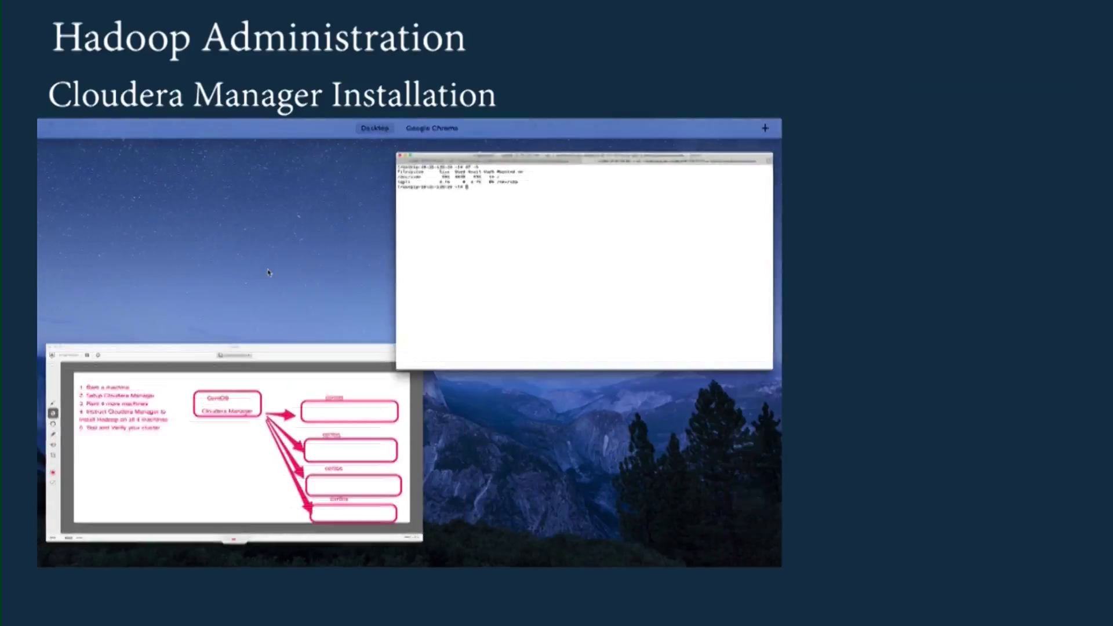
Step: Search for the four listed hosts, then continue from the ready scan results to Select Repository
{"action": "left_click", "coordinate": [501, 545]}
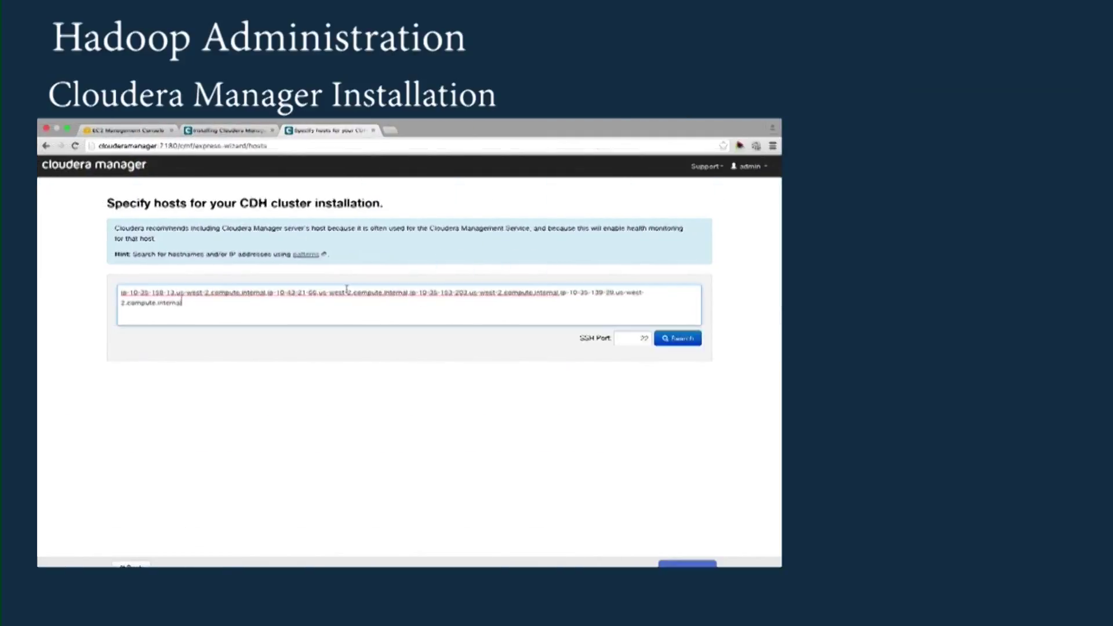
{"action": "left_click", "coordinate": [670, 345]}
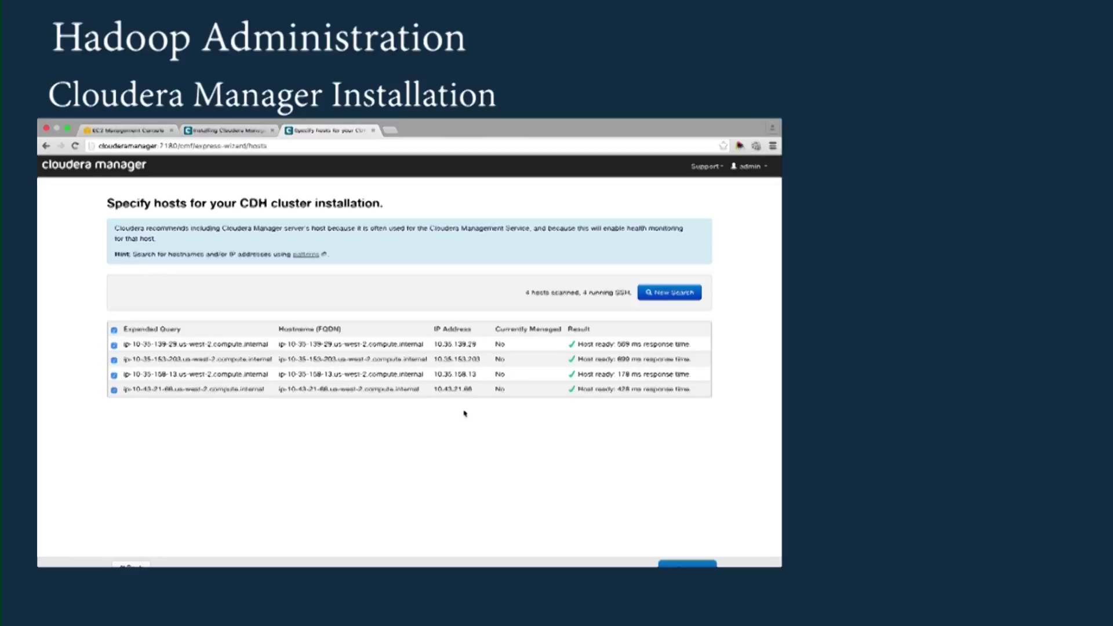
{"action": "left_click", "coordinate": [688, 563]}
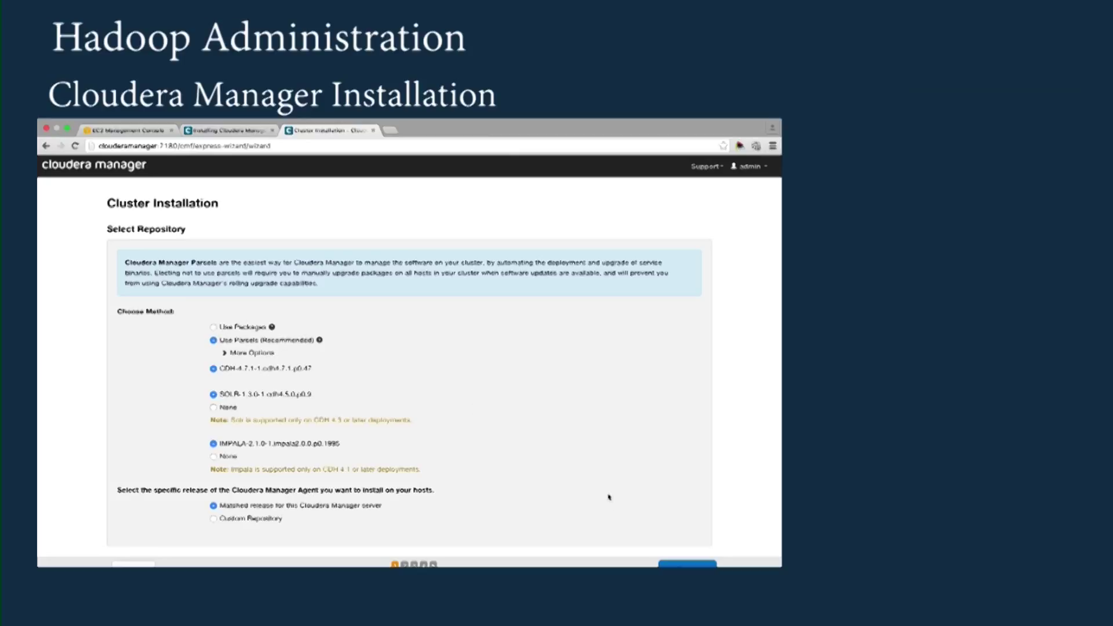
Step: Keep Use Parcels with CDH-4.7.1, SOLR and IMPALA and continue to the SSH credentials page
{"action": "scroll", "coordinate": [609, 494], "scroll_direction": "down", "scroll_amount": 1}
{"action": "left_click", "coordinate": [687, 563]}
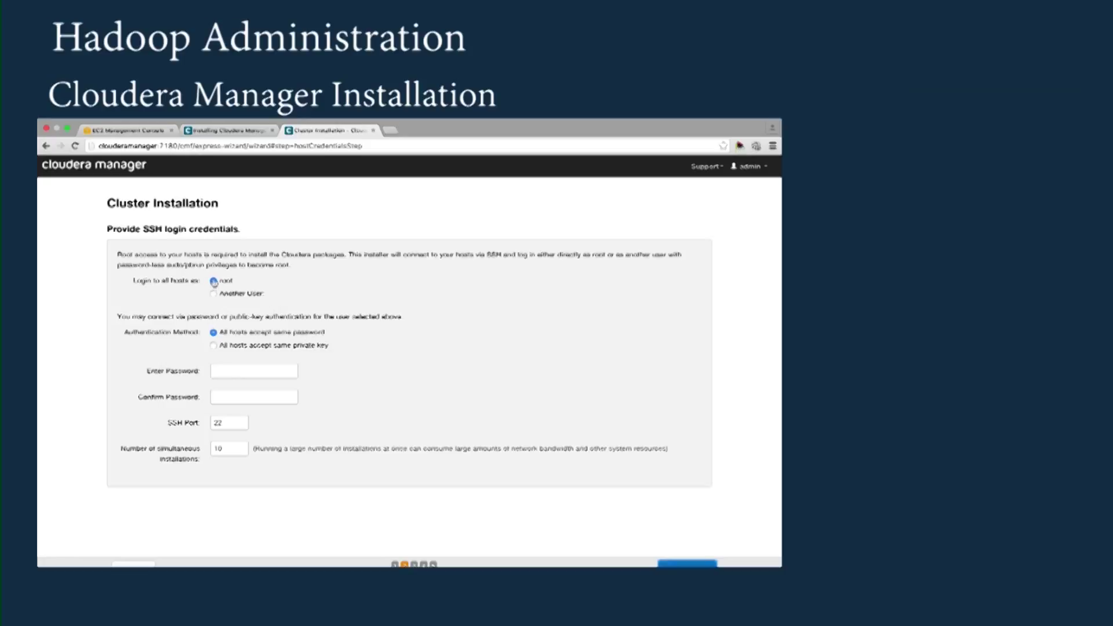
Step: Choose 'All hosts accept same private key' and load mydemoec2.pem from the home folder
{"action": "left_click", "coordinate": [213, 345]}
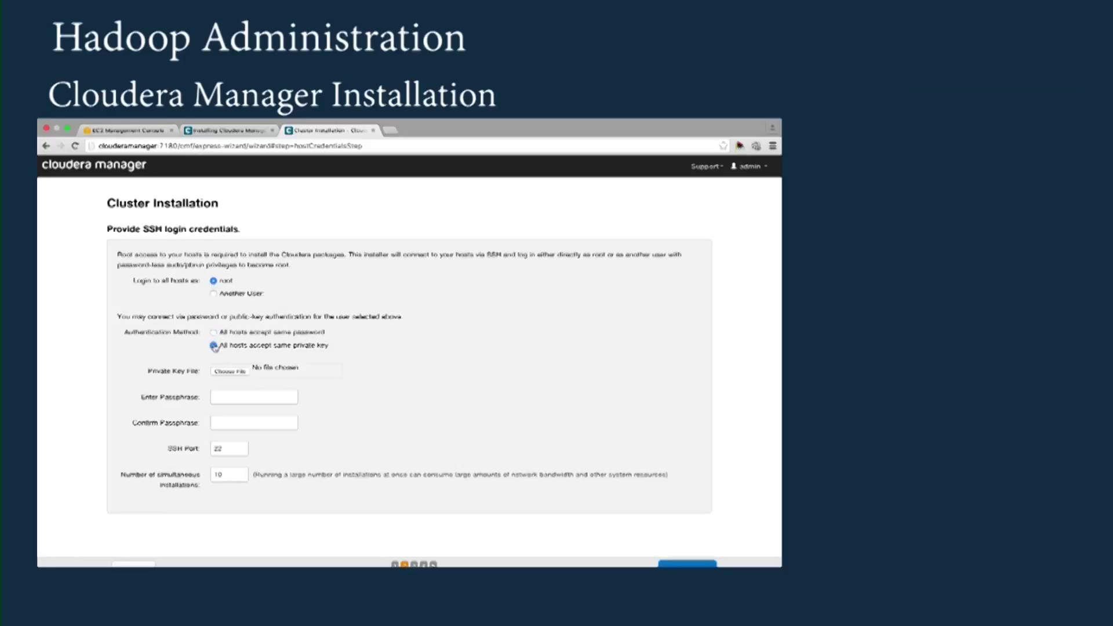
{"action": "left_click", "coordinate": [222, 371]}
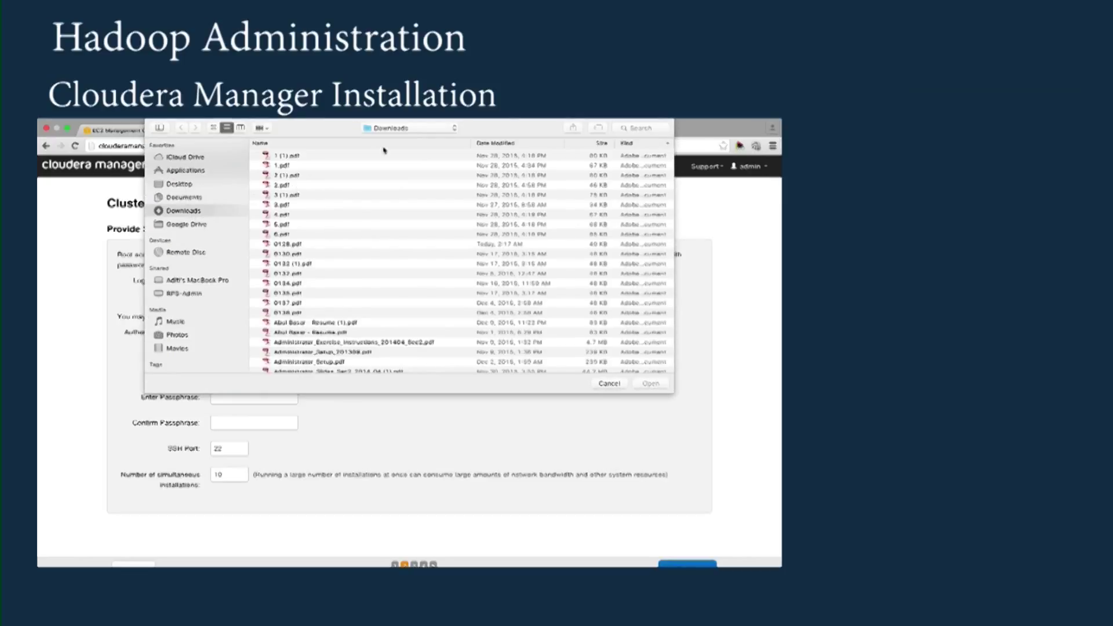
{"action": "left_click", "coordinate": [423, 128]}
{"action": "left_click", "coordinate": [400, 139]}
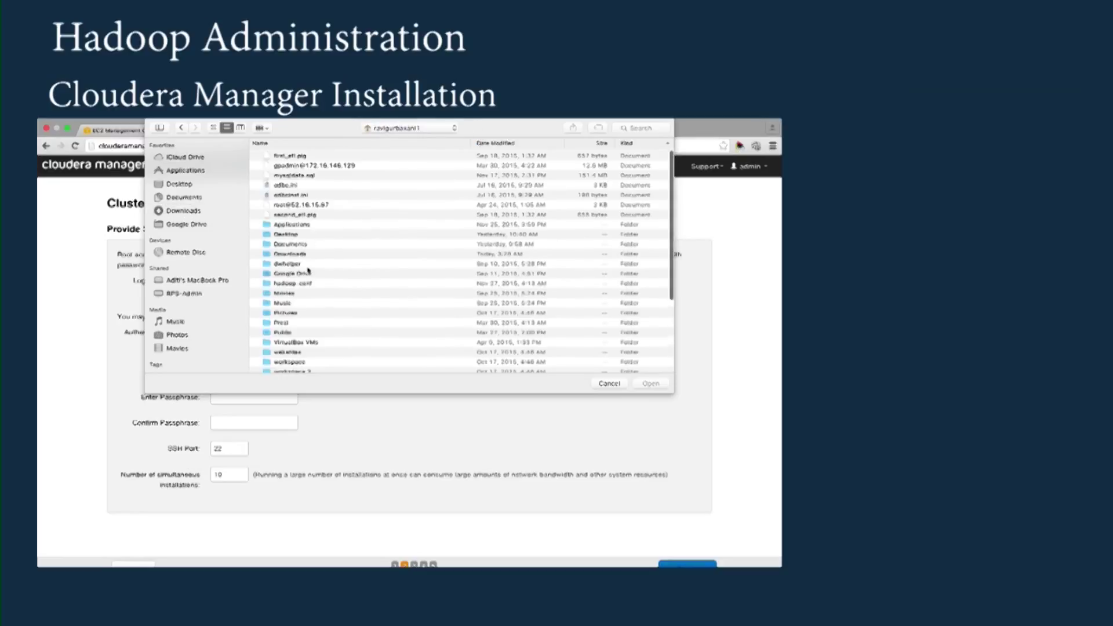
{"action": "scroll", "coordinate": [308, 270], "scroll_direction": "down", "scroll_amount": 10}
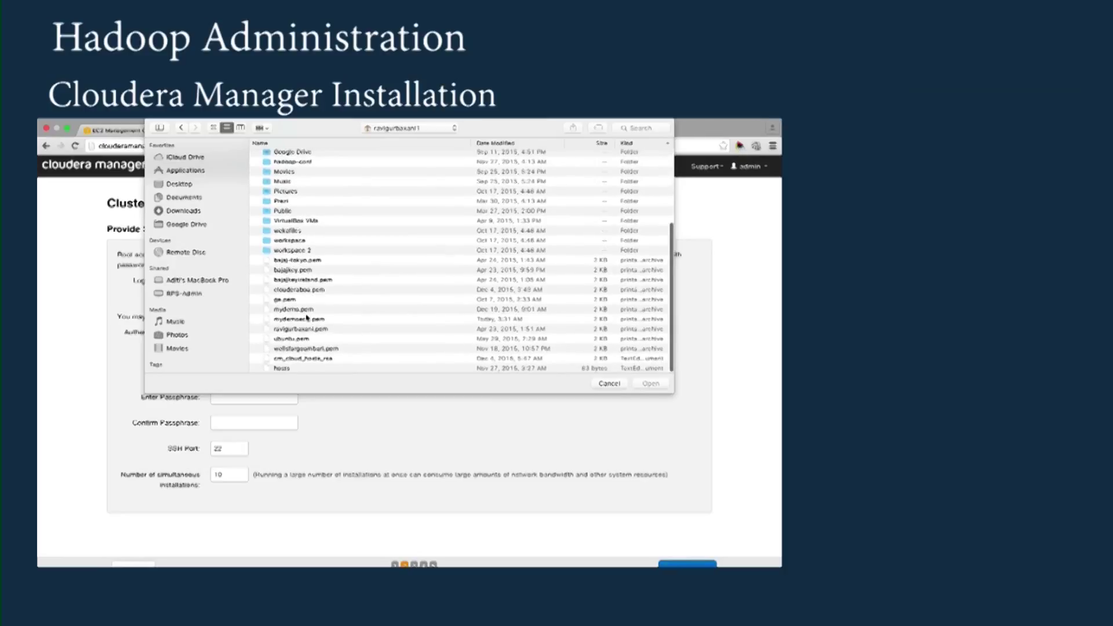
{"action": "double_click", "coordinate": [307, 319]}
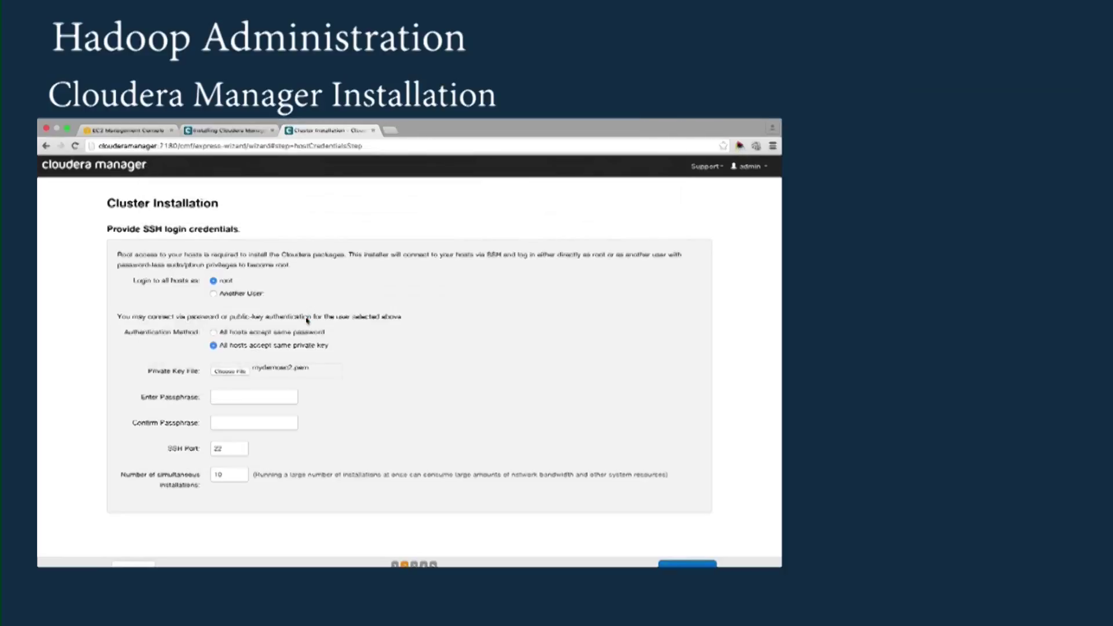
Step: Verify the key name in EC2's connection instructions, then submit the credentials without a passphrase
{"action": "left_click", "coordinate": [128, 130]}
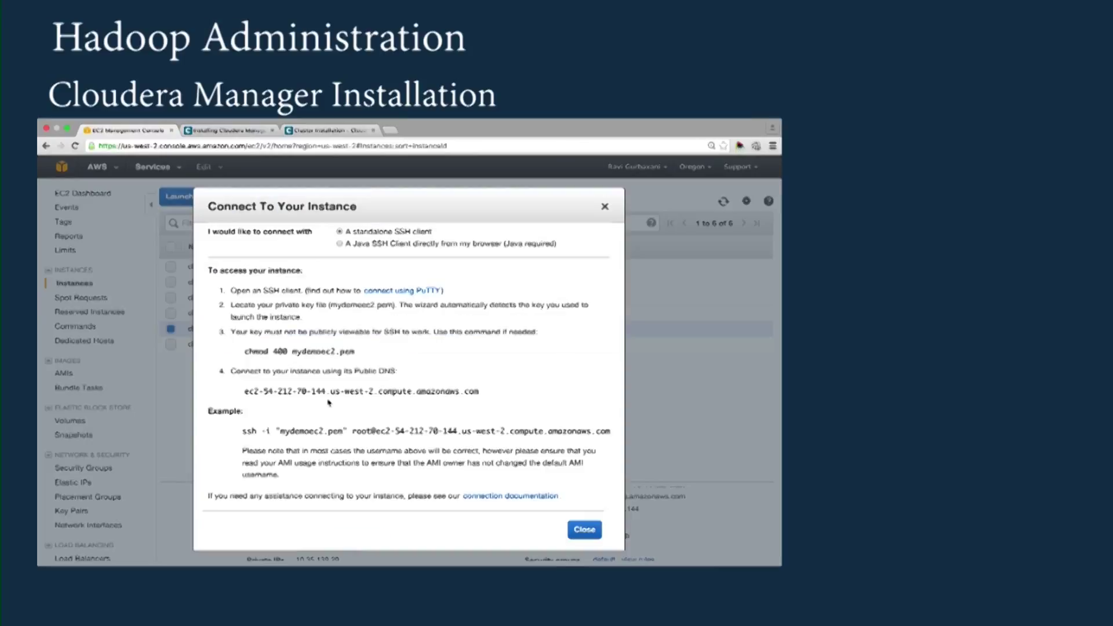
{"action": "double_click", "coordinate": [310, 430]}
{"action": "left_click", "coordinate": [582, 530]}
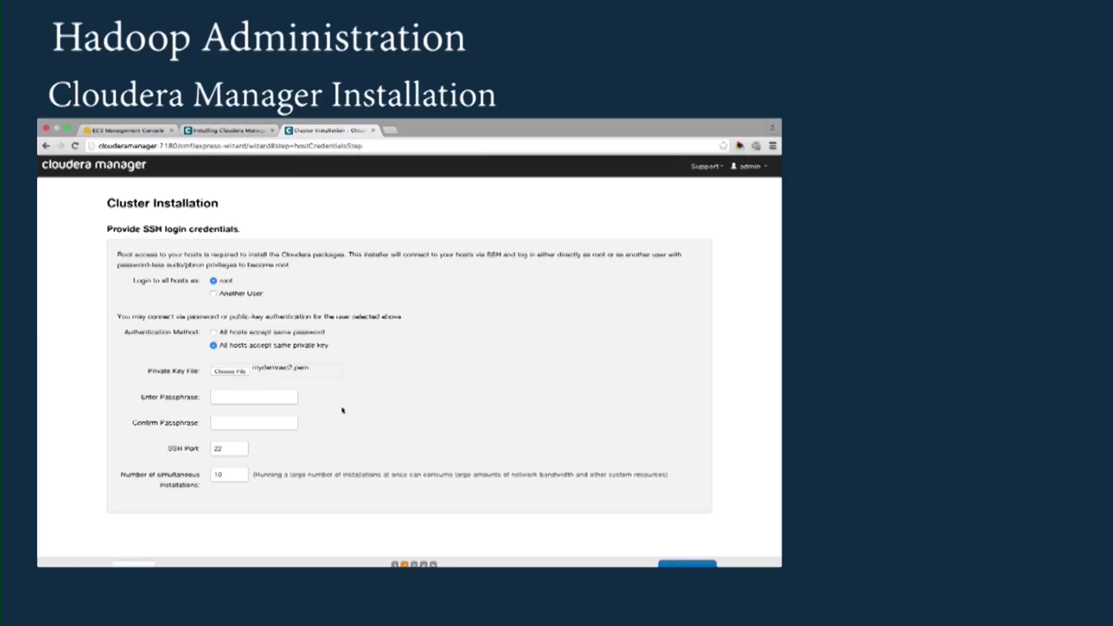
{"action": "left_click", "coordinate": [687, 564]}
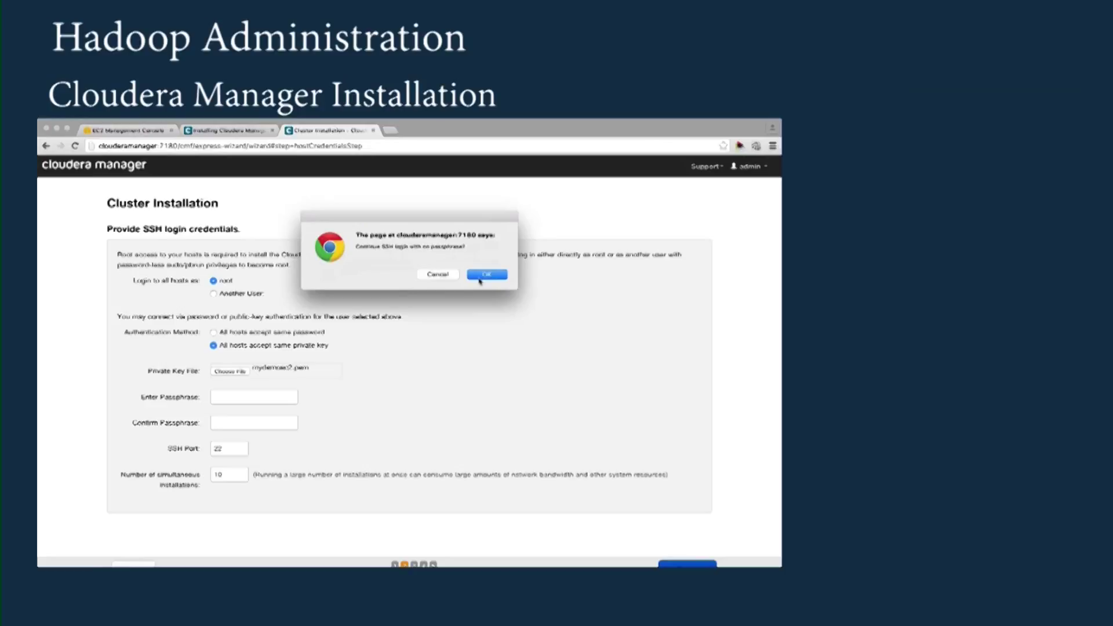
{"action": "left_click", "coordinate": [478, 277]}
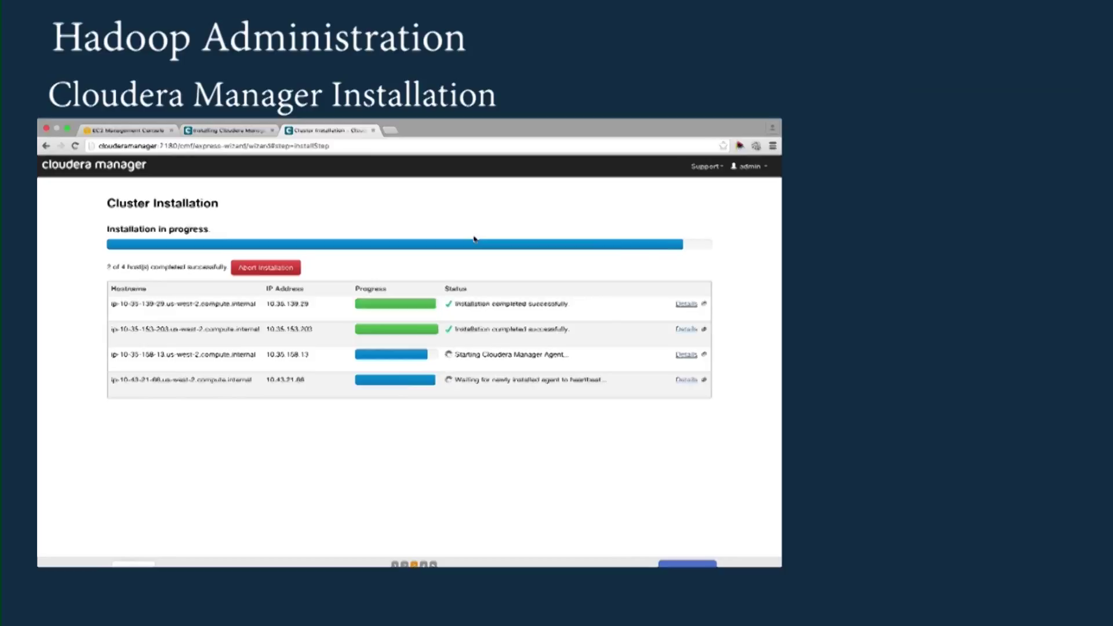
Step: Once all 4 hosts report installation completed successfully, continue to installing the selected parcels
{"action": "mouse_move", "coordinate": [134, 119]}
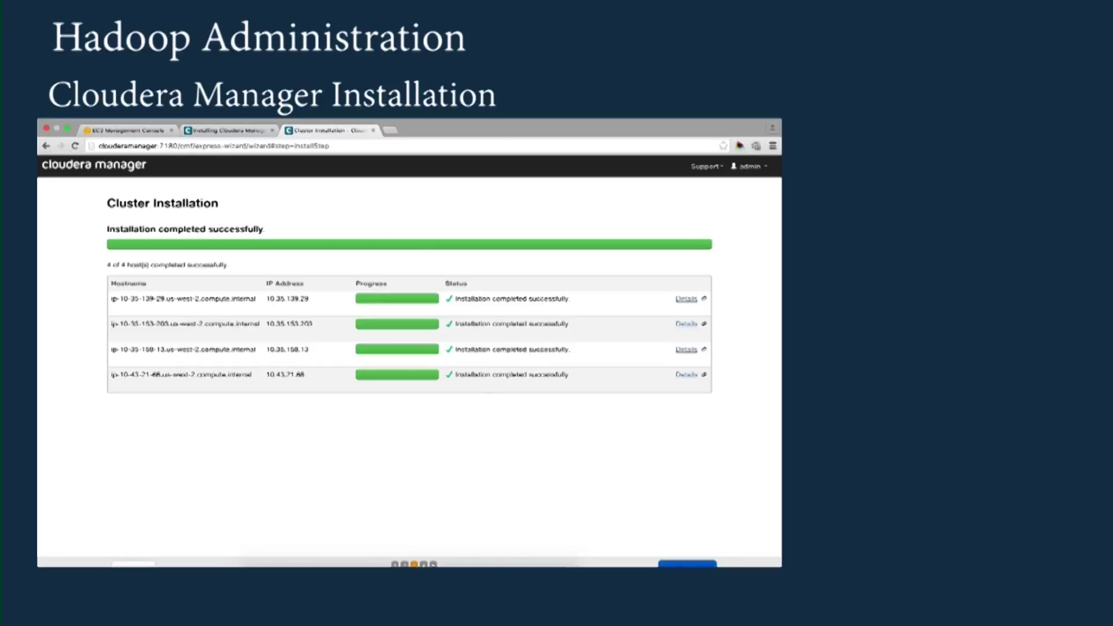
{"action": "left_click", "coordinate": [687, 564]}
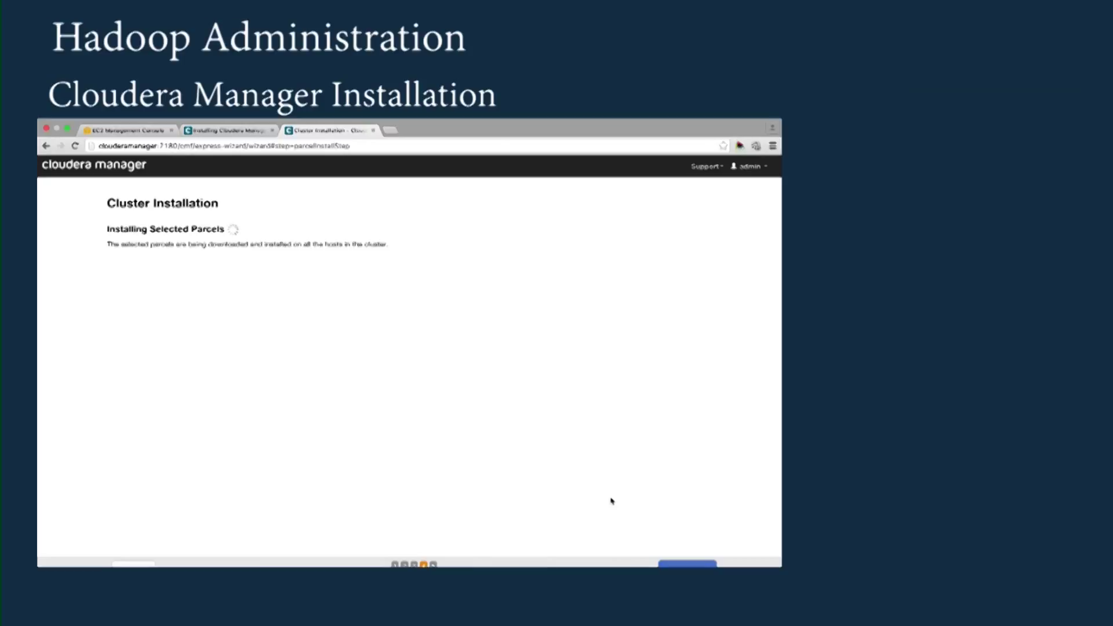
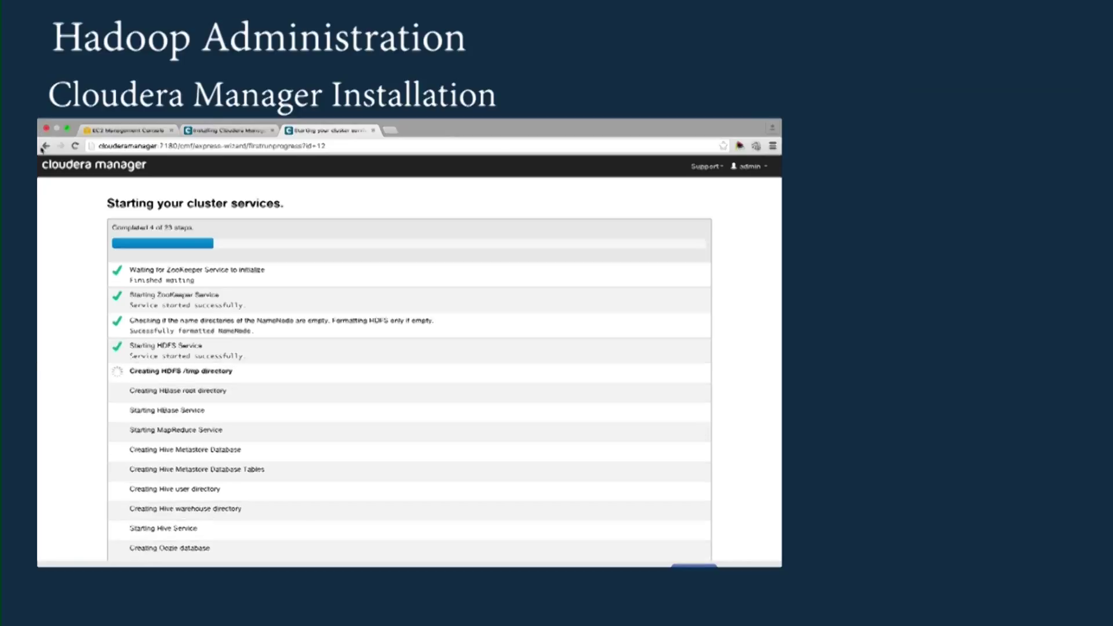
Step: Watch the cluster services start until 4 of 23 steps finish, with ZooKeeper and HDFS running
{"action": "mouse_move", "coordinate": [458, 119]}
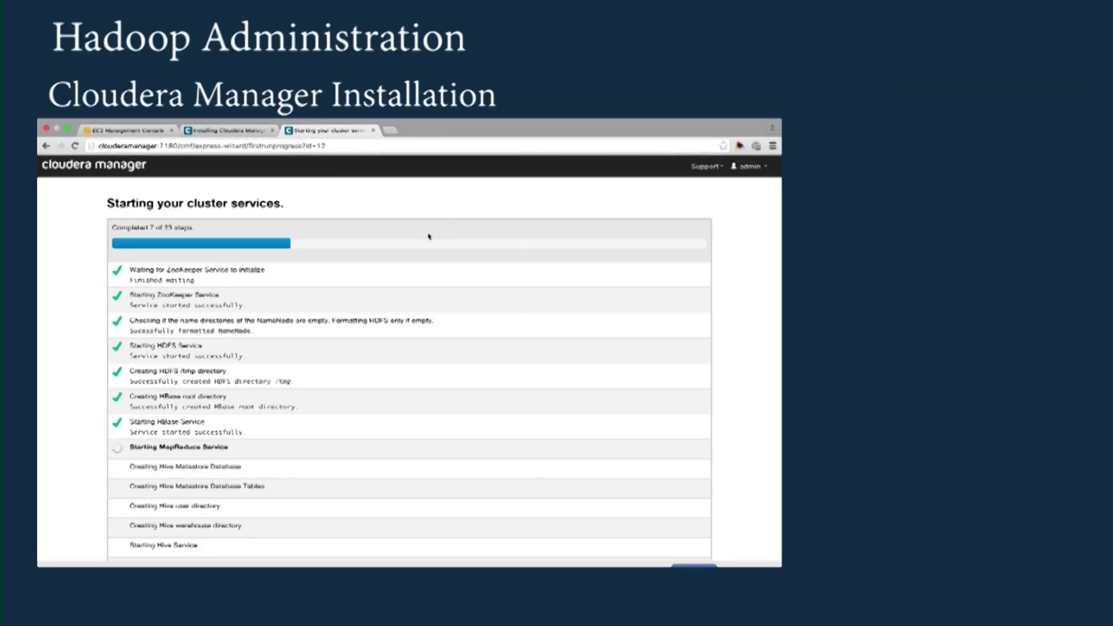
Step: Take Chrome out of full-screen mode as start-up reaches 7 of 23 steps
{"action": "left_click", "coordinate": [67, 128]}
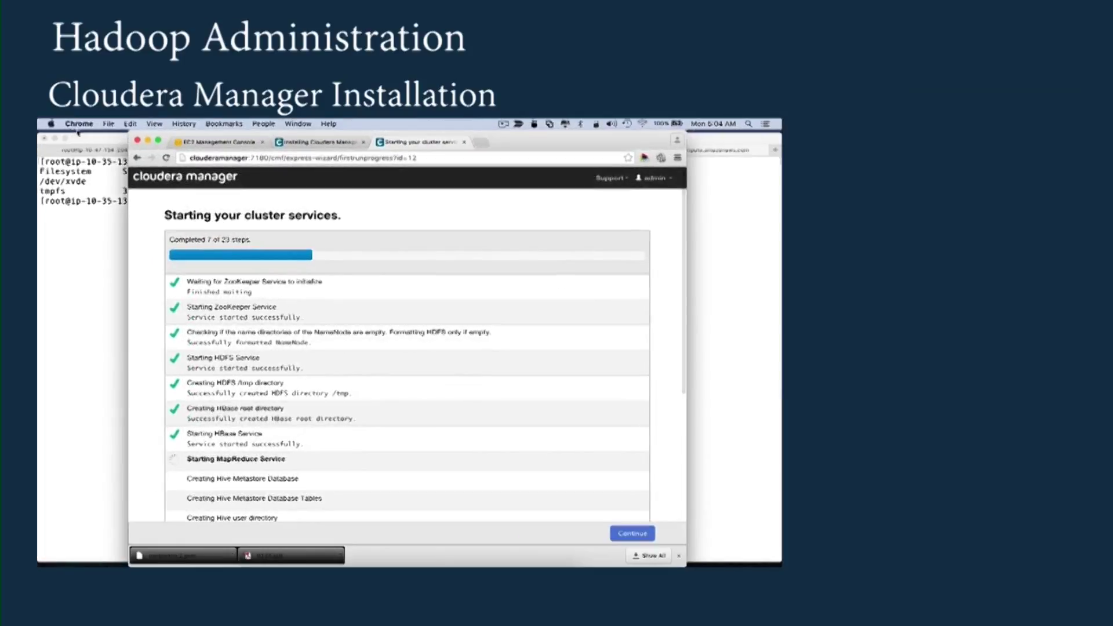
Step: Widen the Chrome window on both the left and right sides around the start-up page
{"action": "left_click_drag", "start_coordinate": [130, 232], "coordinate": [37, 231]}
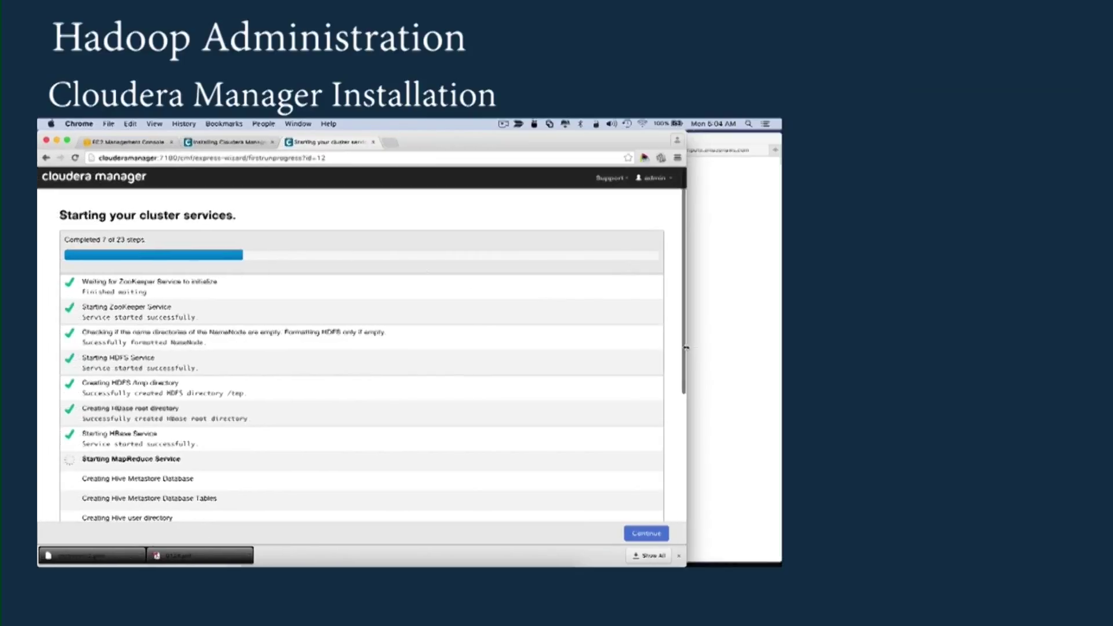
{"action": "left_click_drag", "start_coordinate": [686, 348], "coordinate": [774, 351]}
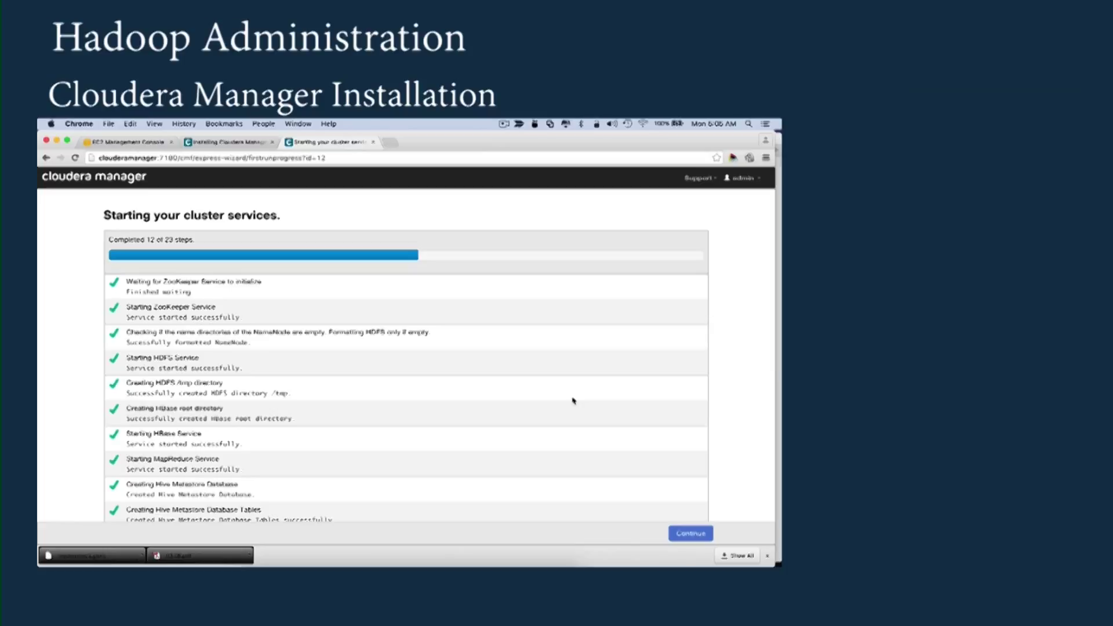
{"action": "scroll", "coordinate": [572, 401], "scroll_direction": "down", "scroll_amount": 5}
Step: Review the pending Hive, Impala and Hue start-up steps, then close the downloads bar
{"action": "scroll", "coordinate": [573, 400], "scroll_direction": "down", "scroll_amount": 3}
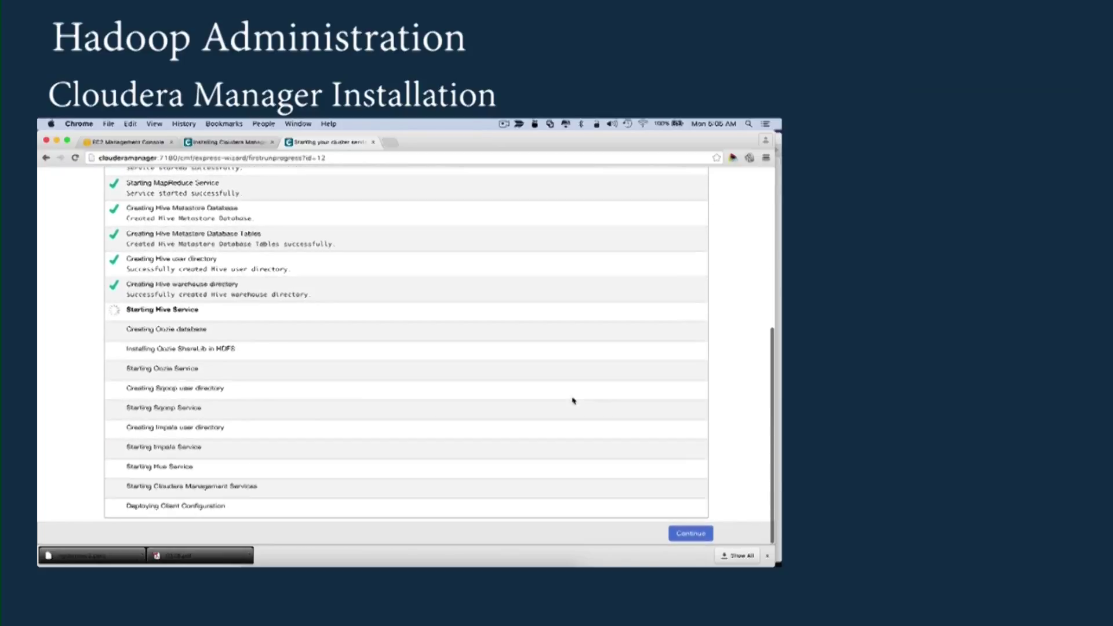
{"action": "scroll", "coordinate": [573, 401], "scroll_direction": "up", "scroll_amount": 8}
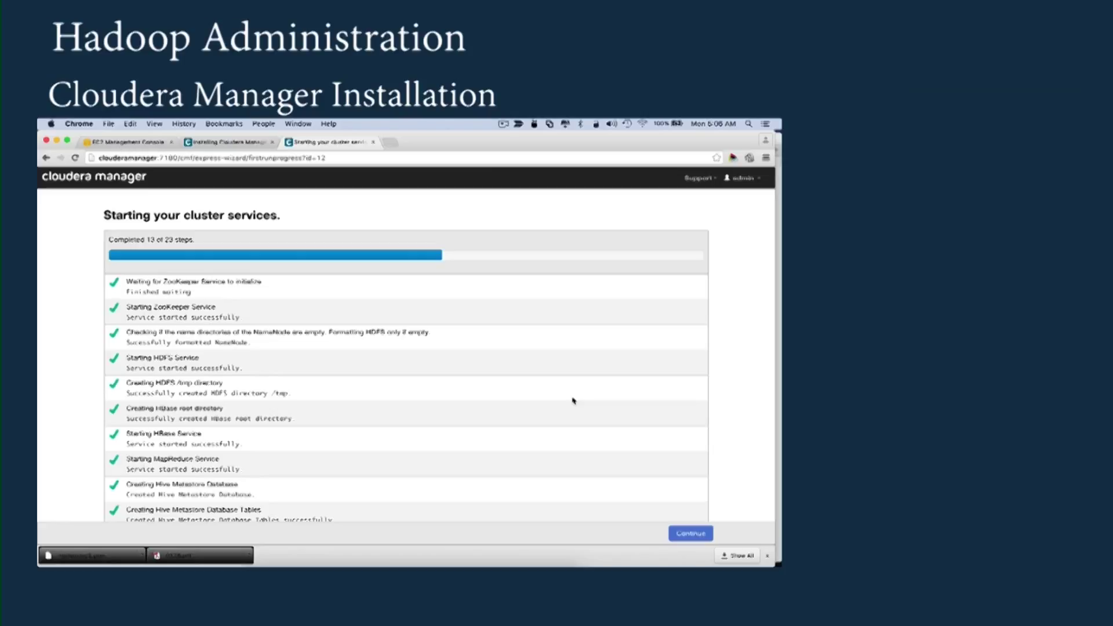
{"action": "left_click", "coordinate": [768, 555]}
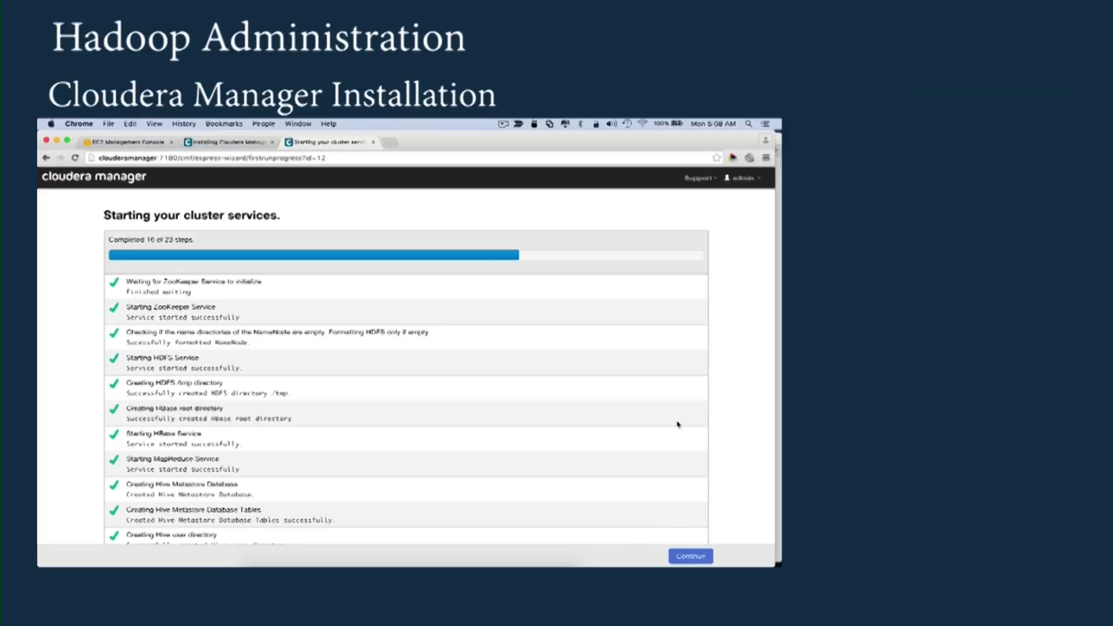
Step: Scroll the start-up page, now at 16 of 23 steps with the Hive user directory created
{"action": "scroll", "coordinate": [678, 425], "scroll_direction": "down", "scroll_amount": 5}
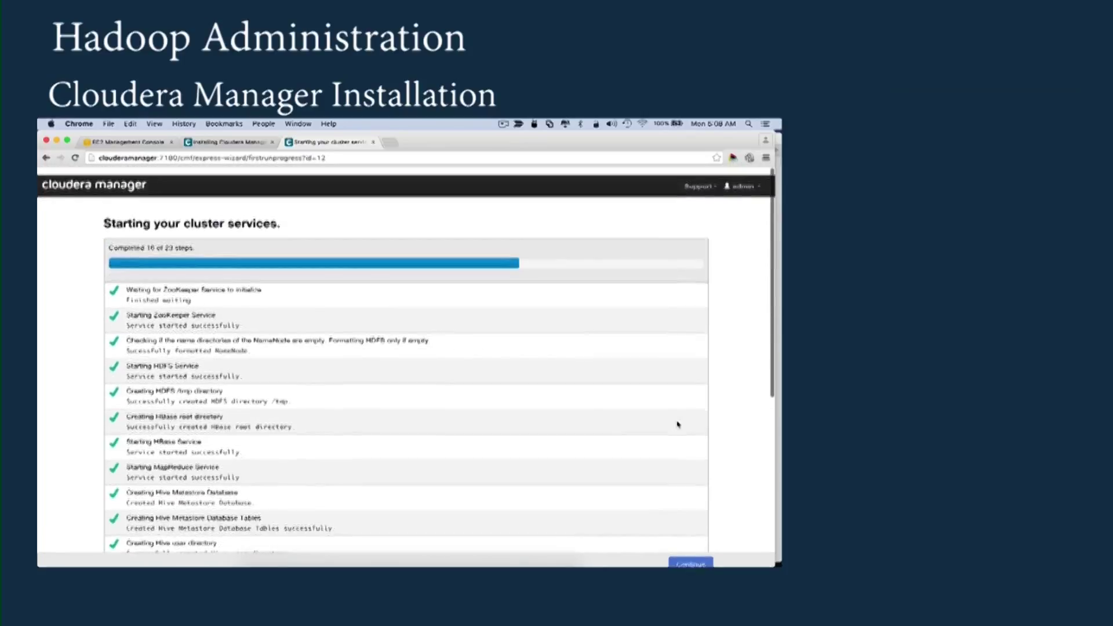
Step: Follow the step list as cluster start-up reaches 19 of 23 completed steps
{"action": "scroll", "coordinate": [677, 425], "scroll_direction": "down", "scroll_amount": 1}
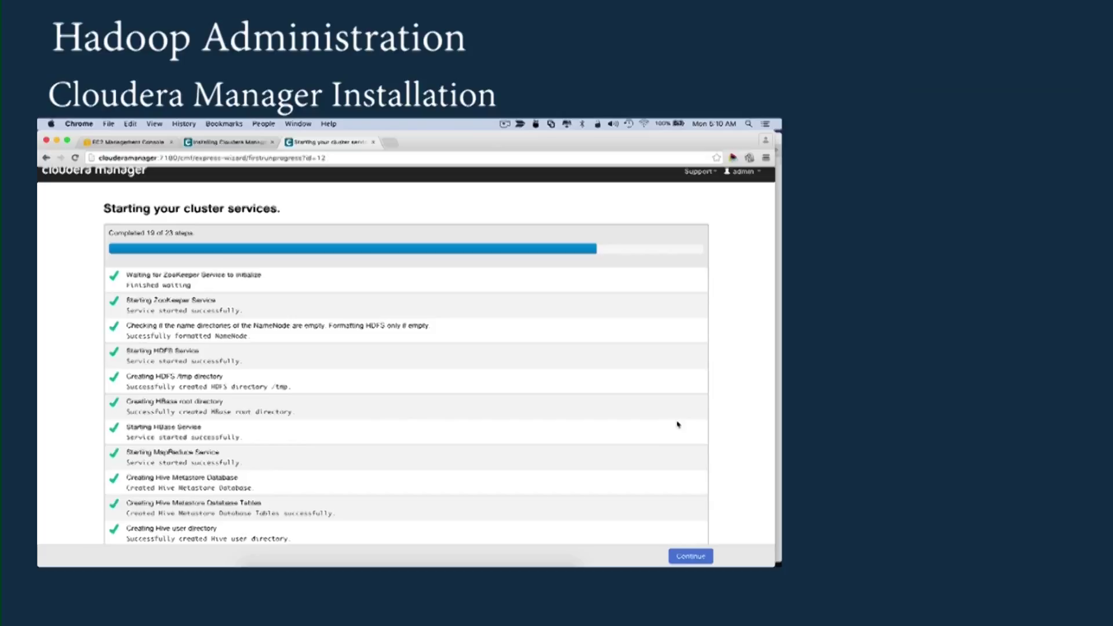
Step: Check the completed start-up steps down the list, returning to the top at 22 of 23
{"action": "scroll", "coordinate": [618, 411], "scroll_direction": "down", "scroll_amount": 5}
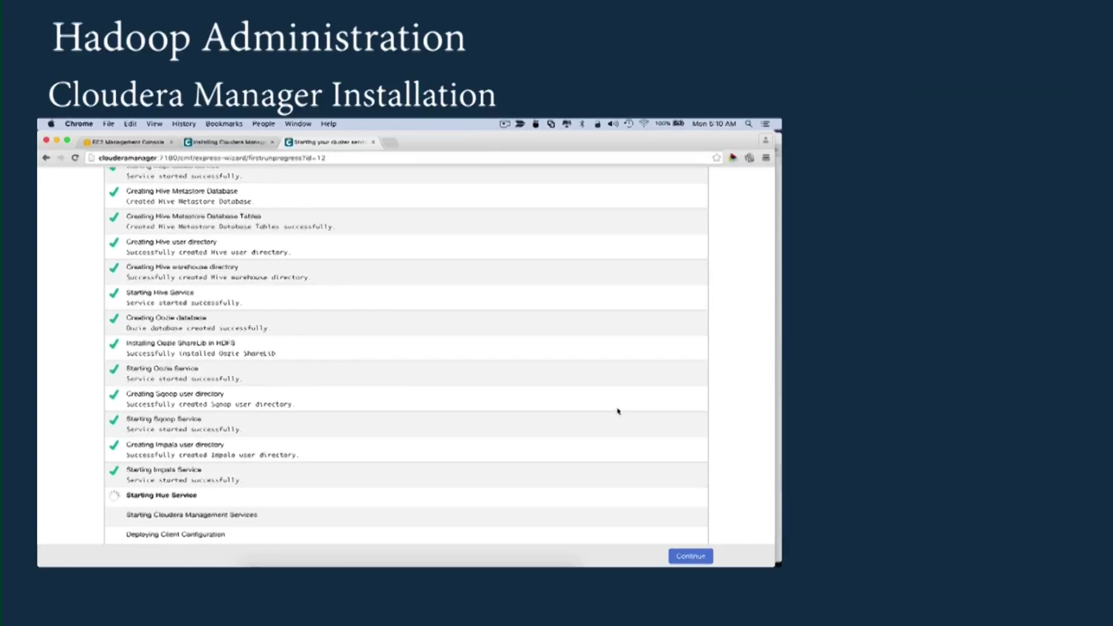
{"action": "scroll", "coordinate": [618, 410], "scroll_direction": "down", "scroll_amount": 1}
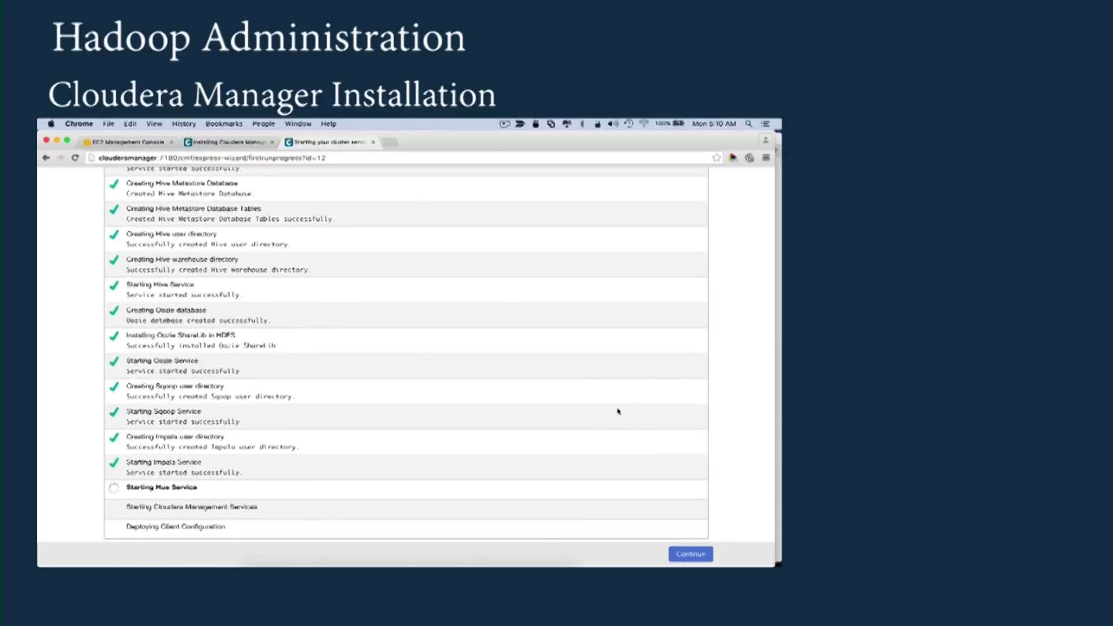
{"action": "scroll", "coordinate": [618, 411], "scroll_direction": "down", "scroll_amount": 1}
{"action": "scroll", "coordinate": [618, 411], "scroll_direction": "up", "scroll_amount": 10}
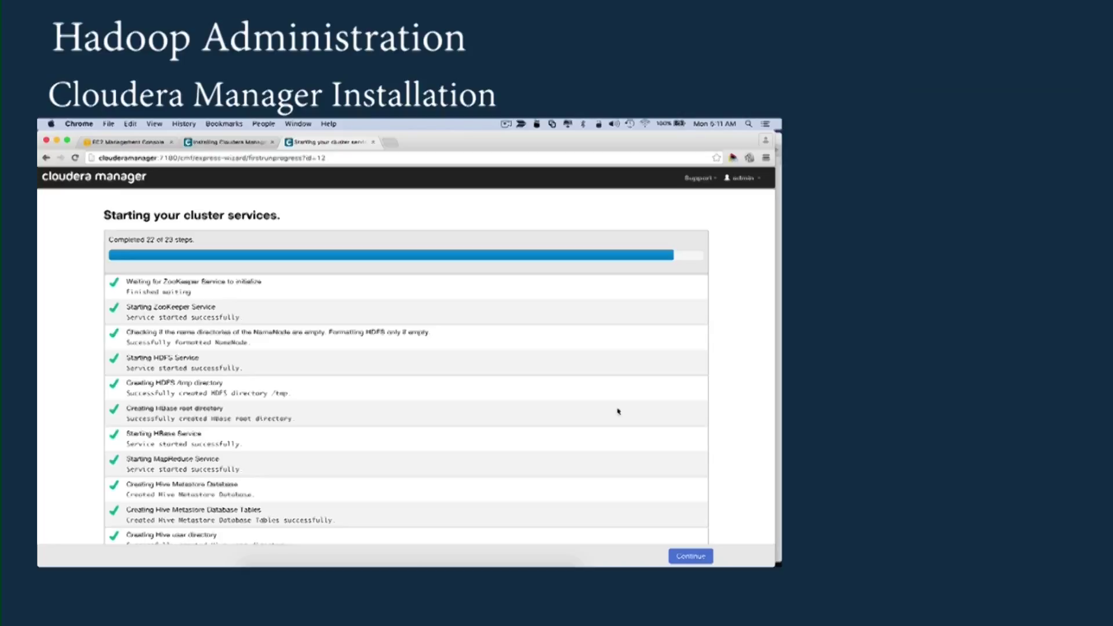
Step: Verify all 23 start-up steps succeeded, ending with client configuration deployment, and continue
{"action": "scroll", "coordinate": [619, 412], "scroll_direction": "down", "scroll_amount": 10}
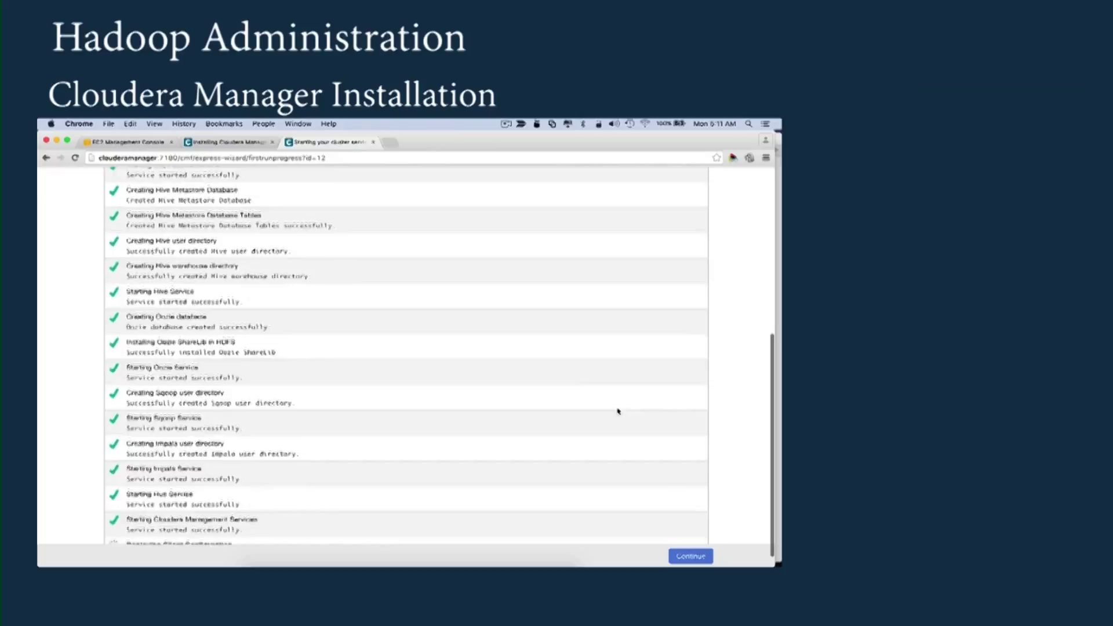
{"action": "scroll", "coordinate": [619, 412], "scroll_direction": "up", "scroll_amount": 10}
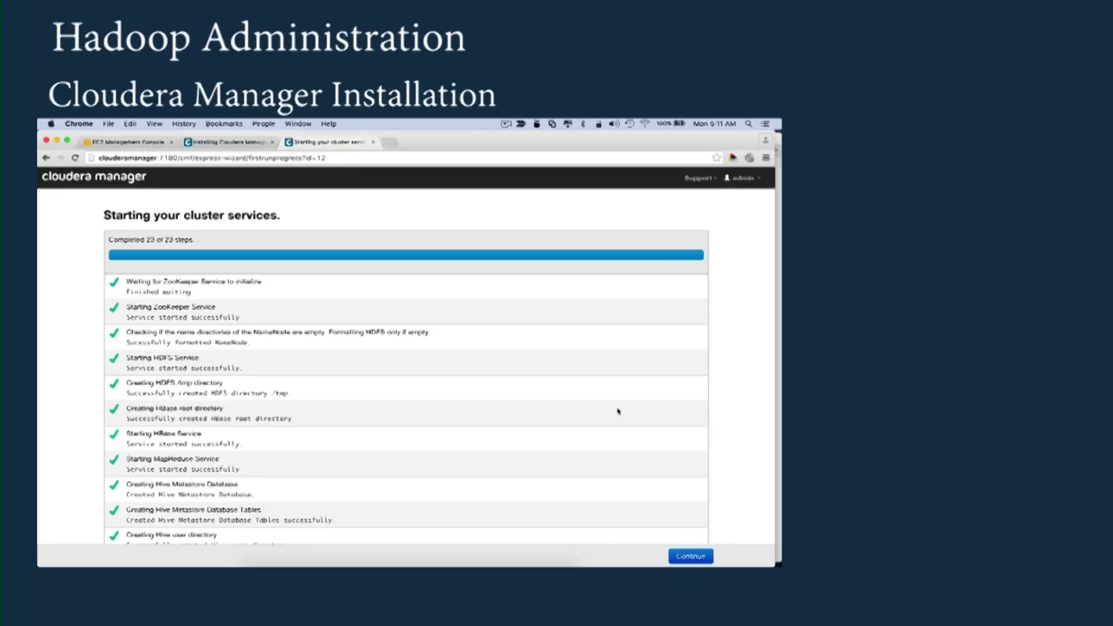
{"action": "scroll", "coordinate": [618, 411], "scroll_direction": "down", "scroll_amount": 5}
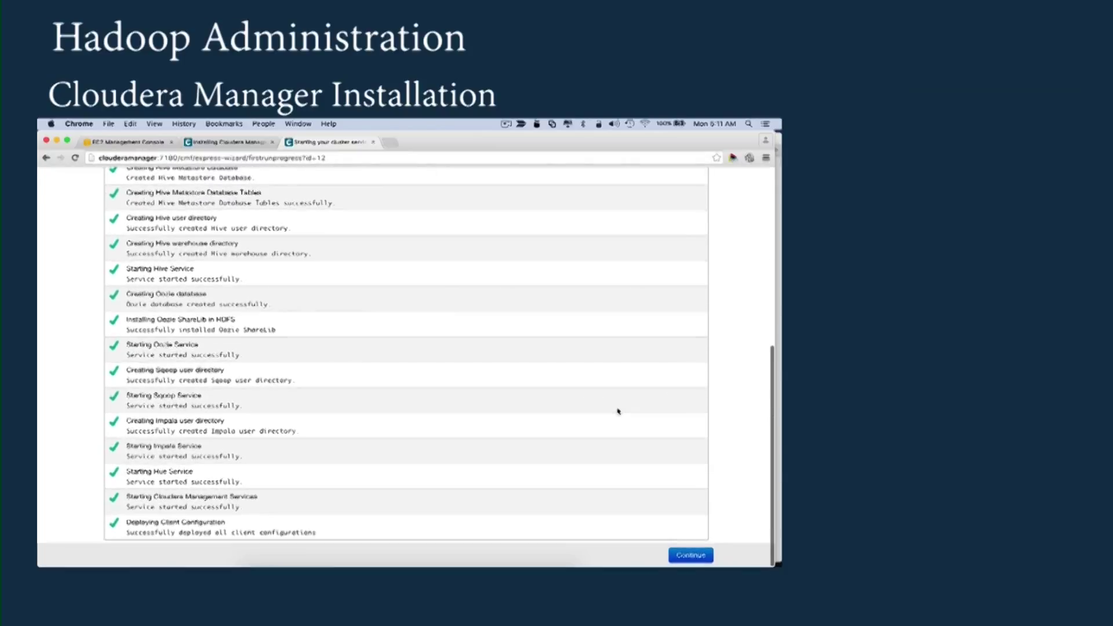
{"action": "scroll", "coordinate": [618, 411], "scroll_direction": "up", "scroll_amount": 5}
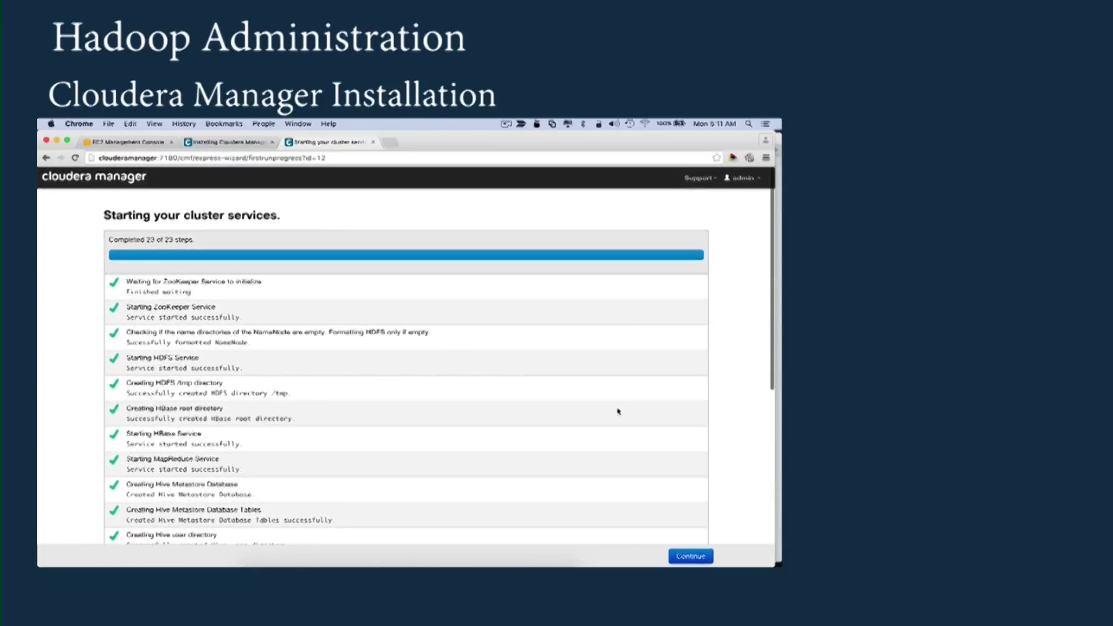
{"action": "scroll", "coordinate": [618, 411], "scroll_direction": "down", "scroll_amount": 3}
{"action": "scroll", "coordinate": [618, 411], "scroll_direction": "down", "scroll_amount": 1}
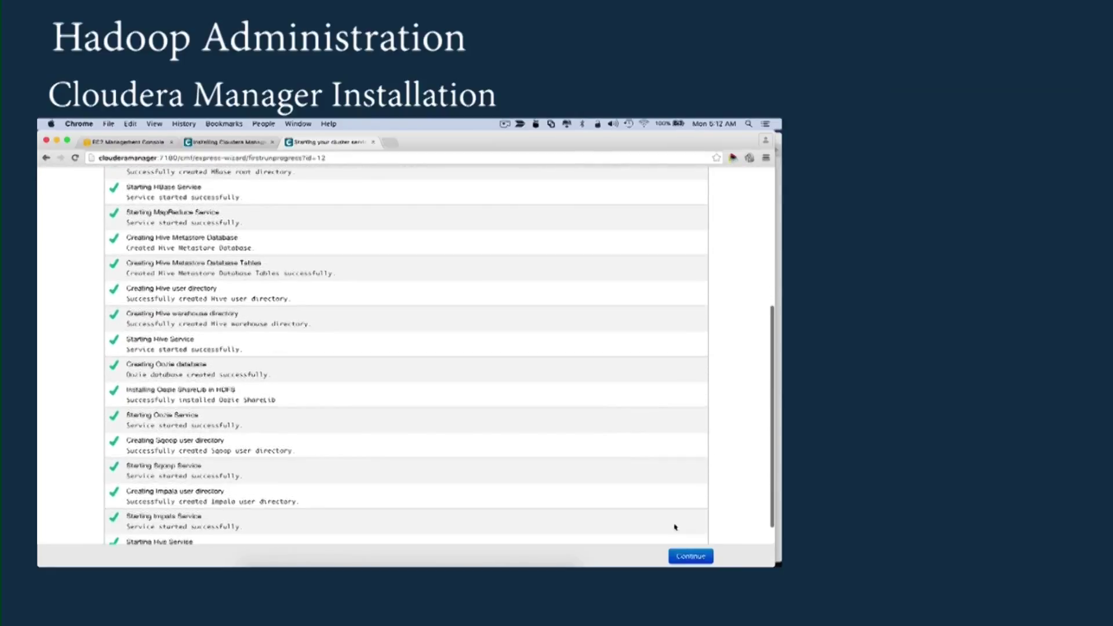
{"action": "left_click", "coordinate": [685, 555]}
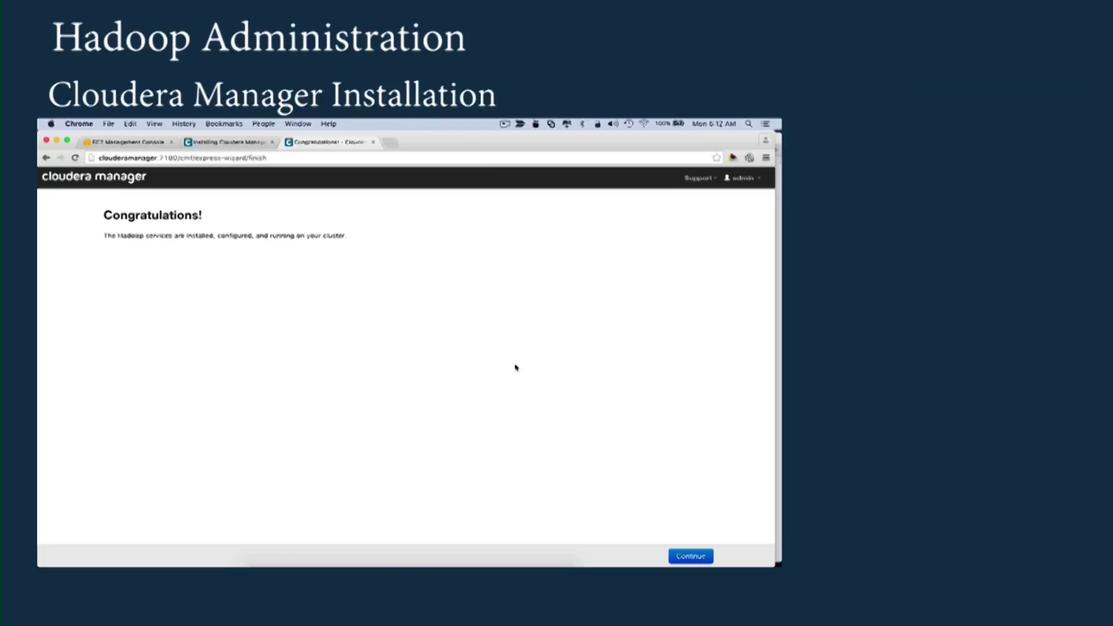
Step: Leave the Congratulations page for the Cloudera Manager home dashboard
{"action": "left_click", "coordinate": [678, 553]}
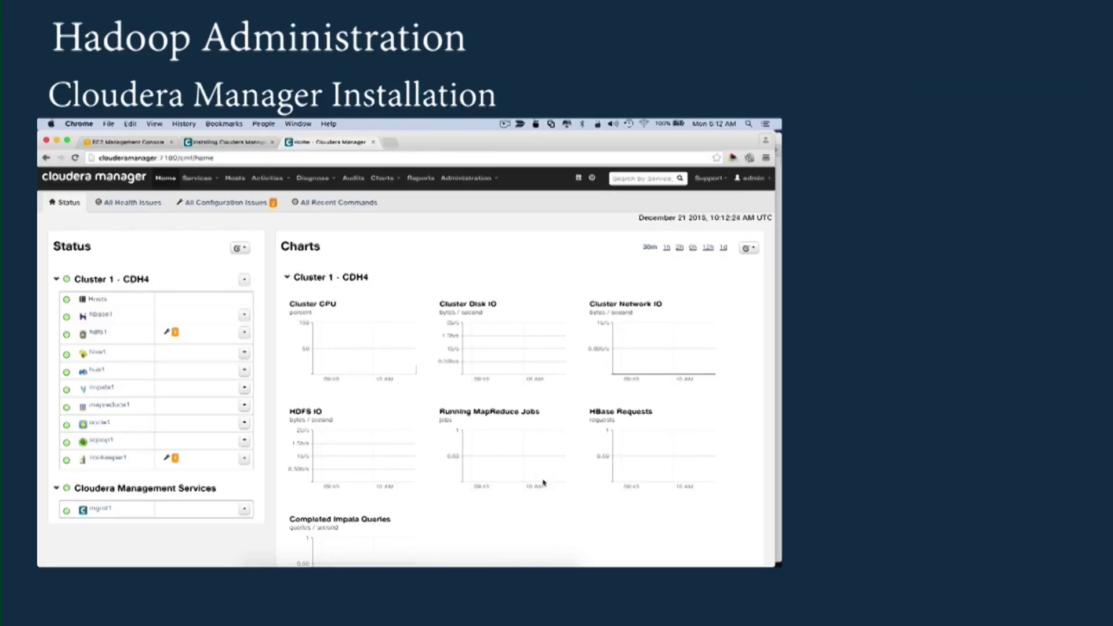
Step: Look over the Cluster 1 - CDH4 services and charts, then bring Skitch forward
{"action": "scroll", "coordinate": [544, 483], "scroll_direction": "down", "scroll_amount": 3}
{"action": "scroll", "coordinate": [544, 483], "scroll_direction": "up", "scroll_amount": 3}
{"action": "left_click", "coordinate": [508, 544]}
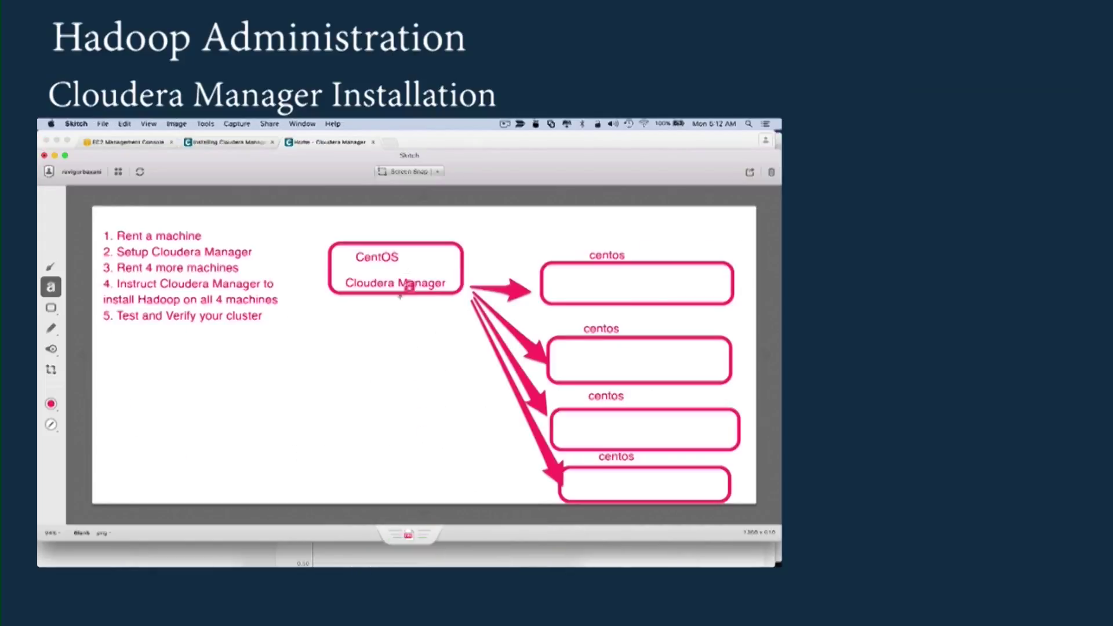
Step: Start a new blank Skitch image and draw a rounded box labelled CM
{"action": "left_click", "coordinate": [437, 172]}
{"action": "left_click", "coordinate": [414, 293]}
{"action": "left_click_drag", "start_coordinate": [51, 307], "coordinate": [53, 329]}
{"action": "left_click_drag", "start_coordinate": [309, 230], "coordinate": [441, 276]}
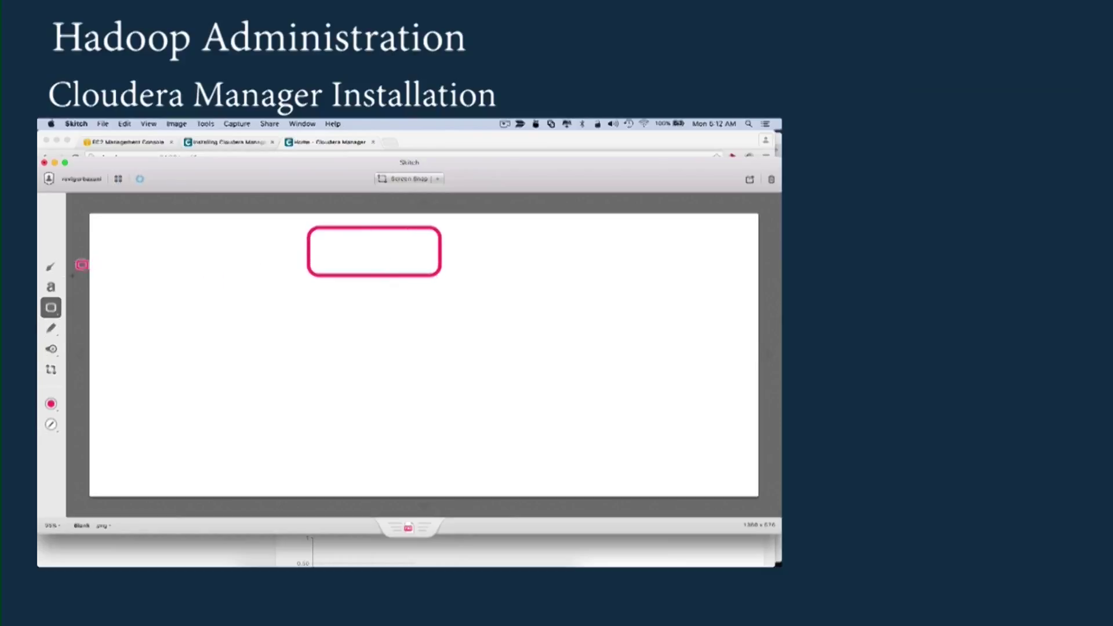
{"action": "left_click", "coordinate": [54, 284]}
{"action": "left_click", "coordinate": [360, 250]}
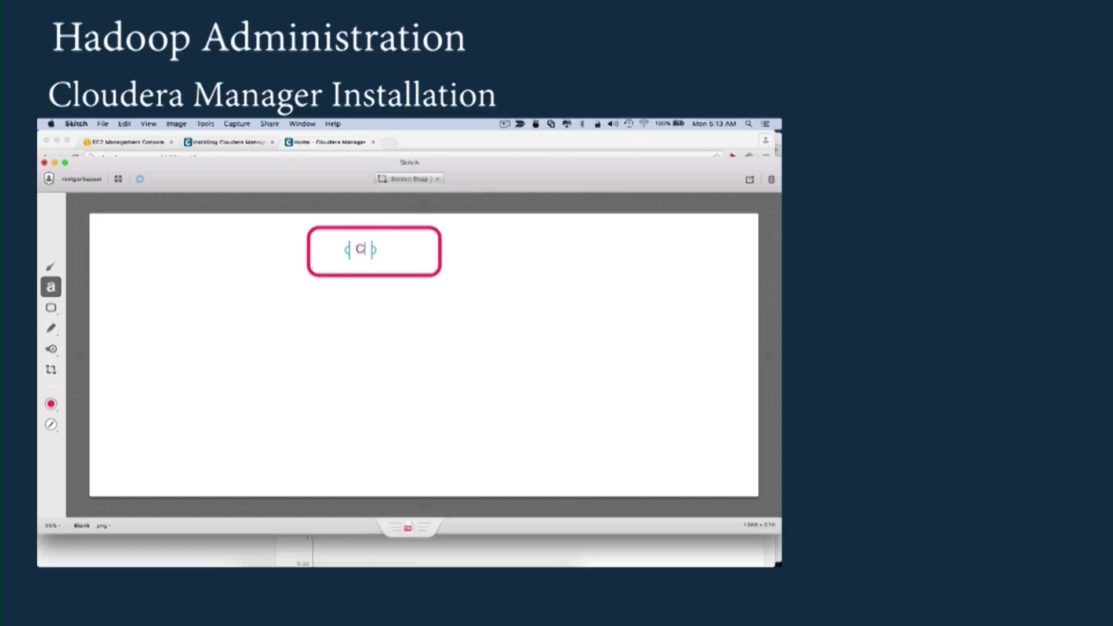
Step: Draw four empty rounded boxes stacked to the right of the CM box
{"action": "left_click", "coordinate": [51, 308]}
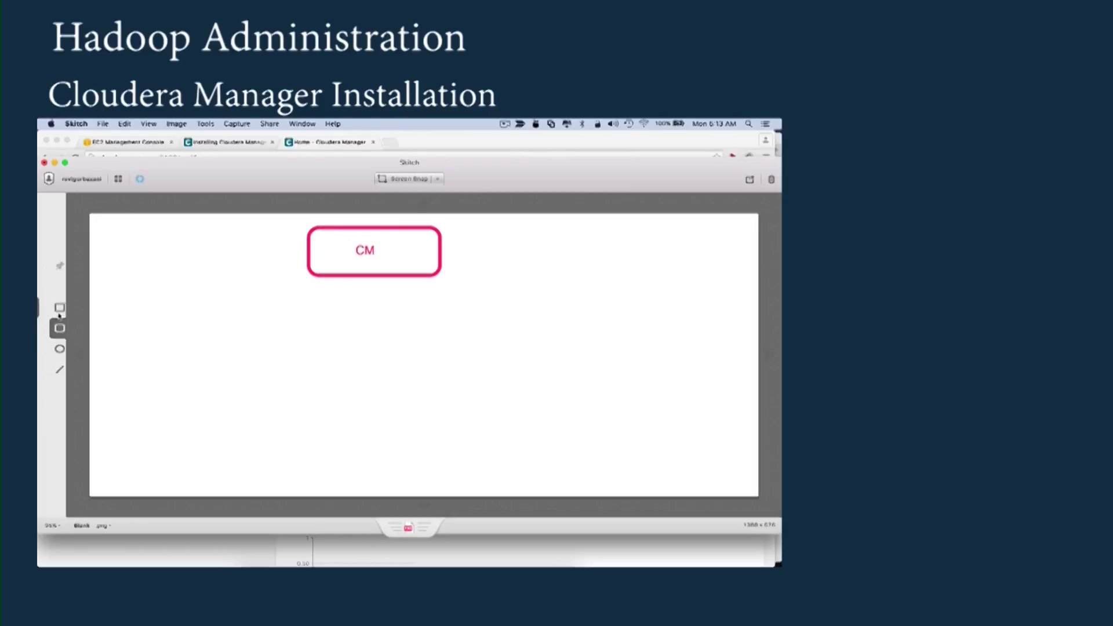
{"action": "left_click_drag", "start_coordinate": [522, 264], "coordinate": [730, 313]}
{"action": "left_click_drag", "start_coordinate": [521, 328], "coordinate": [719, 381]}
{"action": "left_click_drag", "start_coordinate": [523, 402], "coordinate": [732, 455]}
{"action": "left_click_drag", "start_coordinate": [513, 482], "coordinate": [723, 514]}
Step: Draw pink arrows from the CM box to each of the four boxes
{"action": "left_click", "coordinate": [50, 267]}
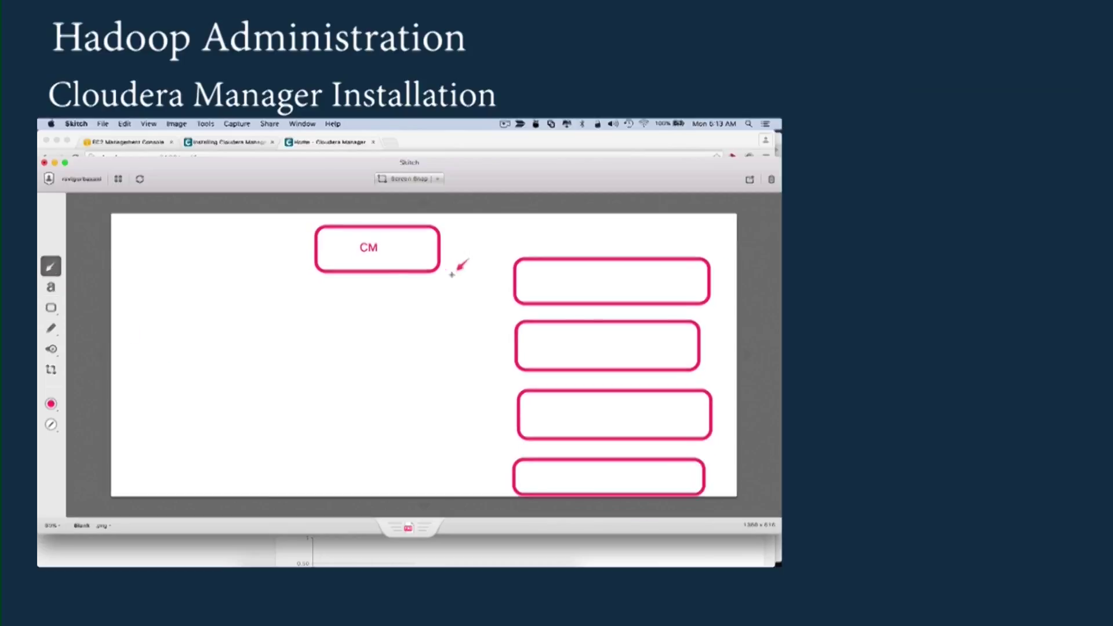
{"action": "left_click_drag", "start_coordinate": [448, 264], "coordinate": [514, 282]}
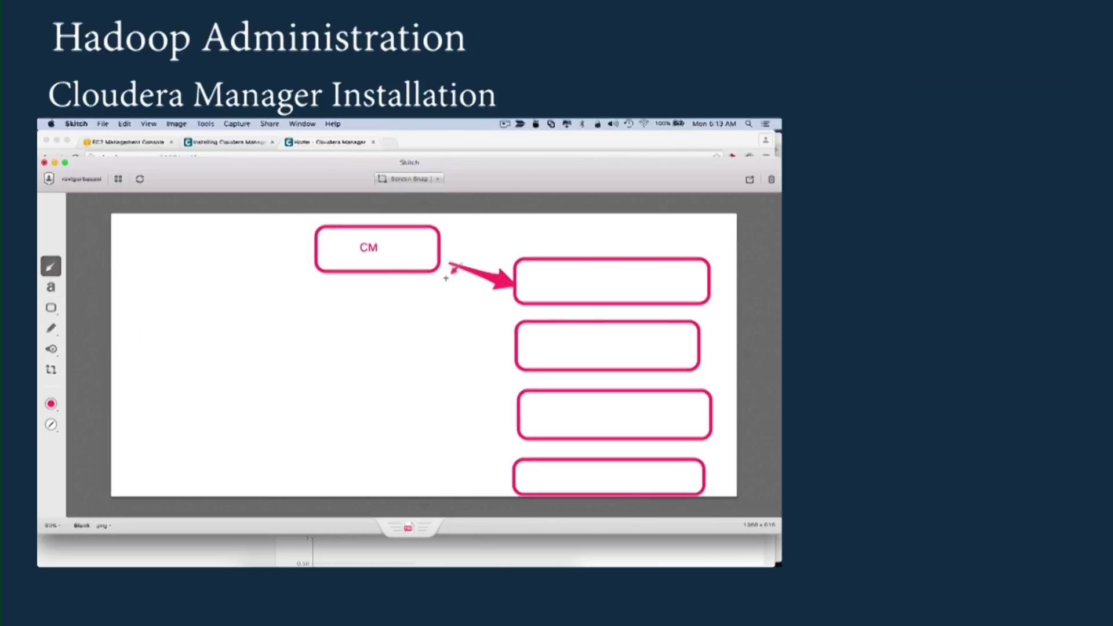
{"action": "left_click_drag", "start_coordinate": [448, 265], "coordinate": [510, 346]}
{"action": "mouse_move", "coordinate": [447, 265]}
{"action": "left_mouse_down"}
{"action": "mouse_move", "coordinate": [486, 412]}
{"action": "mouse_move", "coordinate": [502, 414]}
{"action": "left_mouse_up"}
{"action": "left_click_drag", "start_coordinate": [445, 271], "coordinate": [513, 471]}
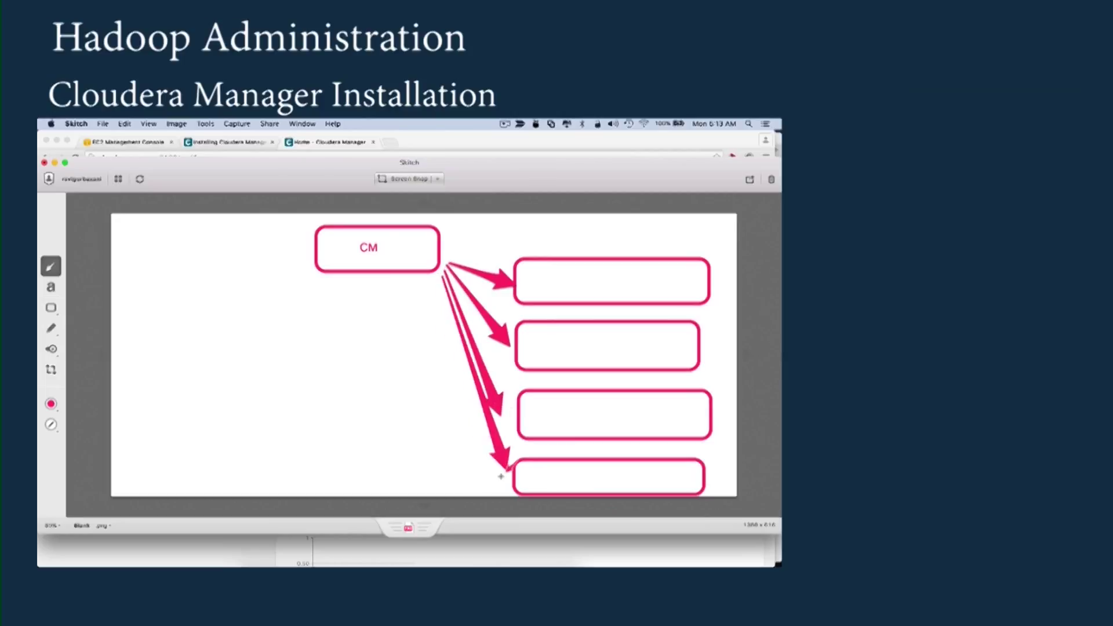